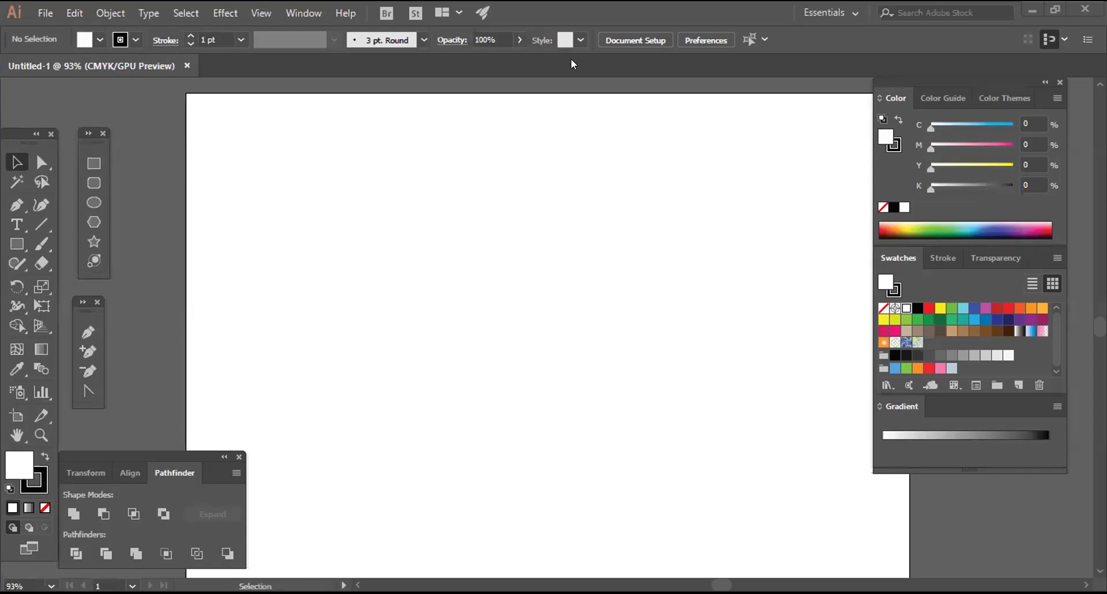
- Set the stroke to None and zoom out to see the whole artboard
left_click(36, 484)
left_click(44, 508)
left_click(19, 465)
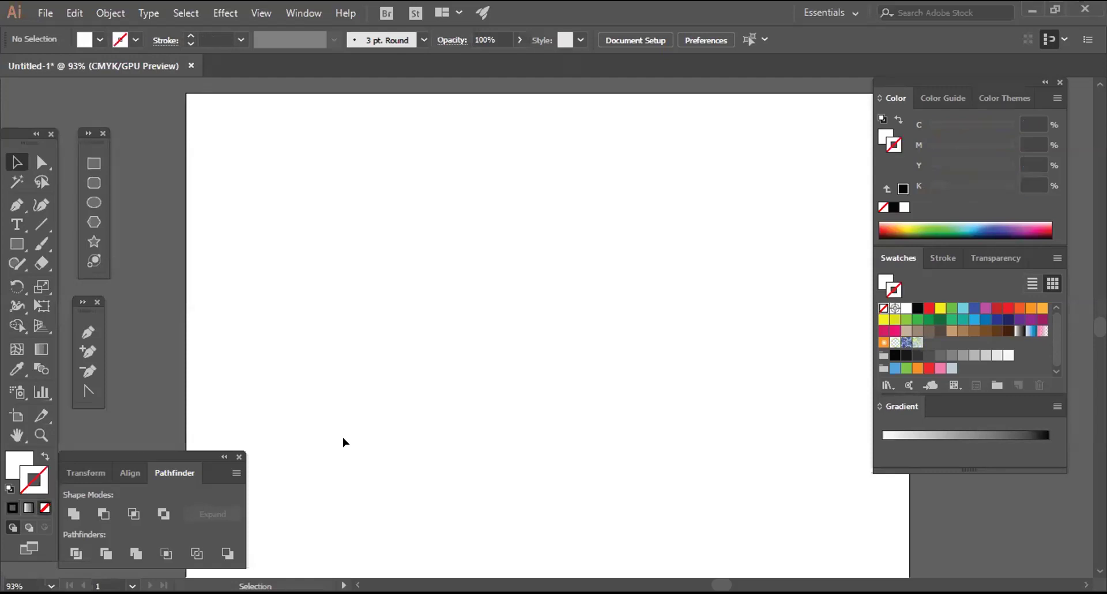
key("ctrl+minus")
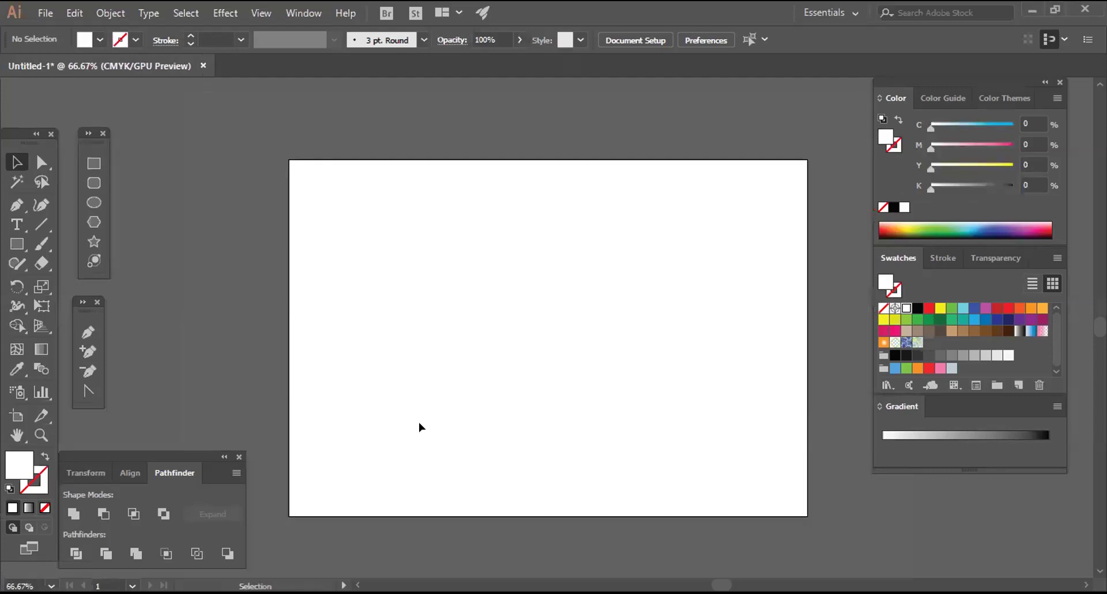
left_click_drag(519, 383, 448, 360)
- Type the text 'BA' on the artboard
left_click(16, 224)
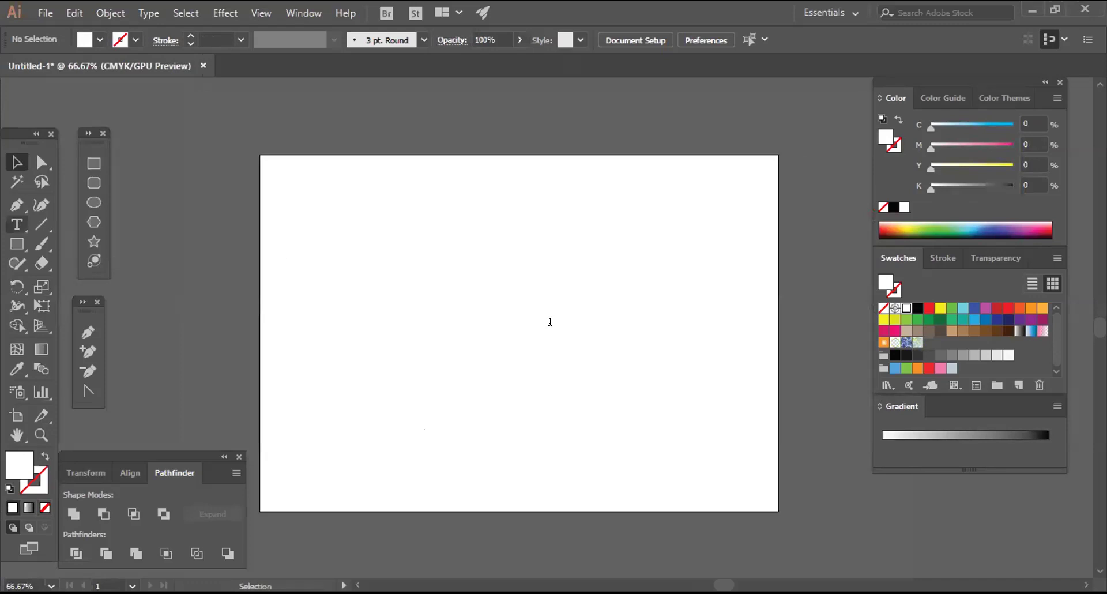
left_click(406, 260)
type("e")
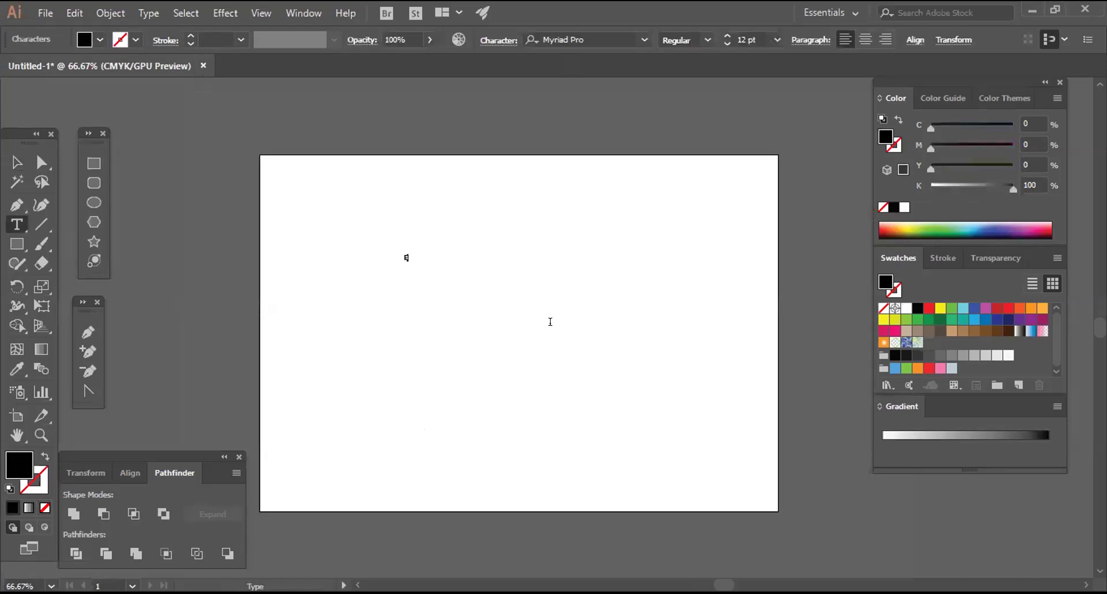
type("A")
left_click(17, 162)
- Move the BA text to the centre of the artboard
mouse_move(381, 196)
left_mouse_down()
mouse_move(433, 298)
mouse_move(540, 351)
mouse_move(505, 340)
left_mouse_up()
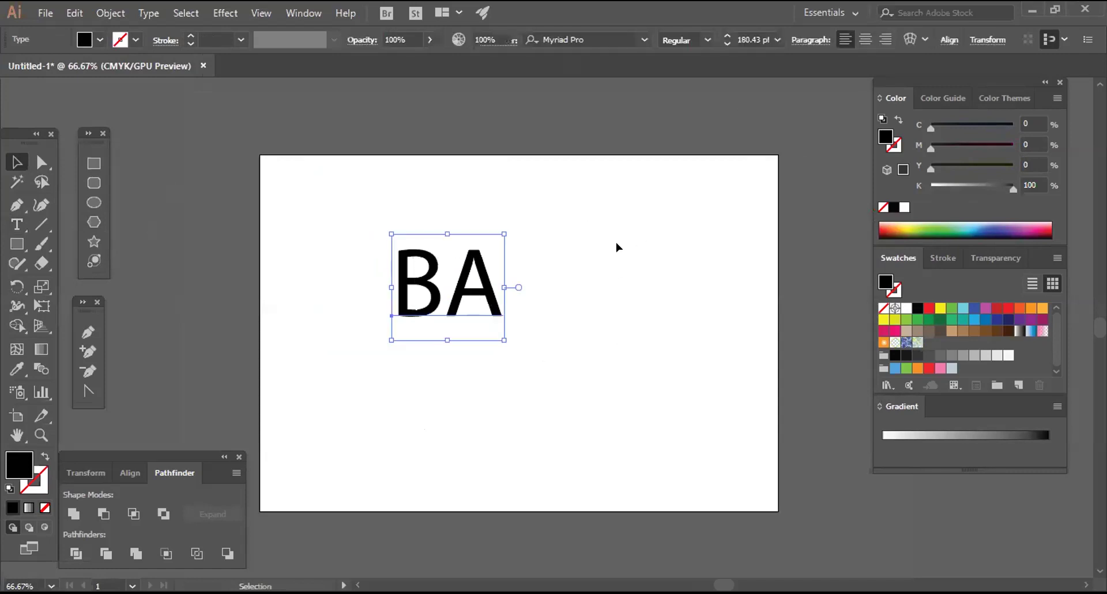
left_click_drag(442, 324, 500, 345)
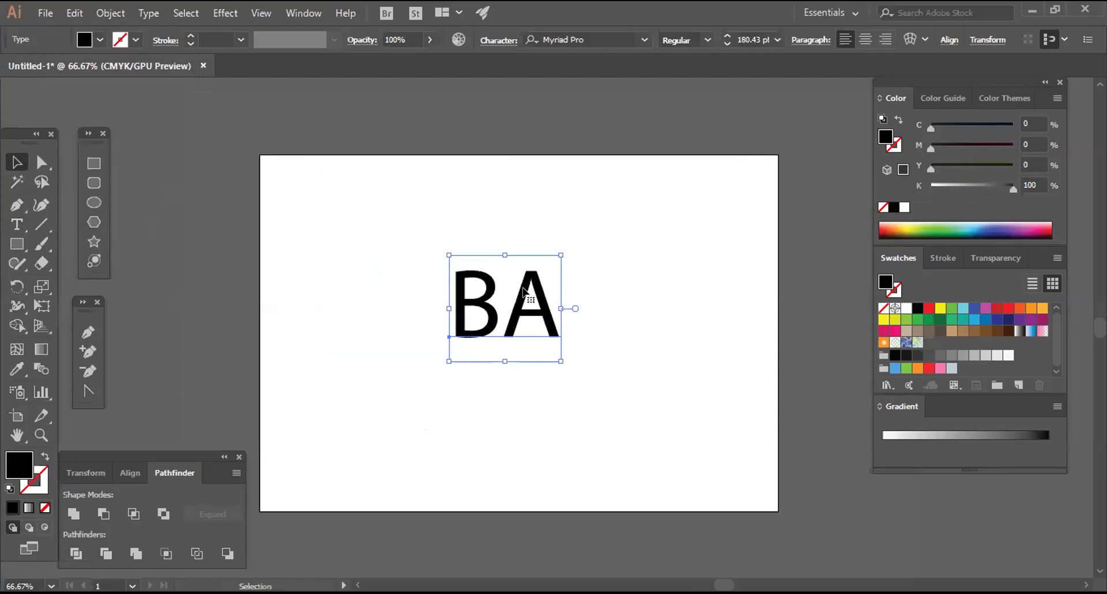
left_click(637, 284)
key("ctrl+z")
left_click(564, 318)
left_click_drag(540, 311, 525, 327)
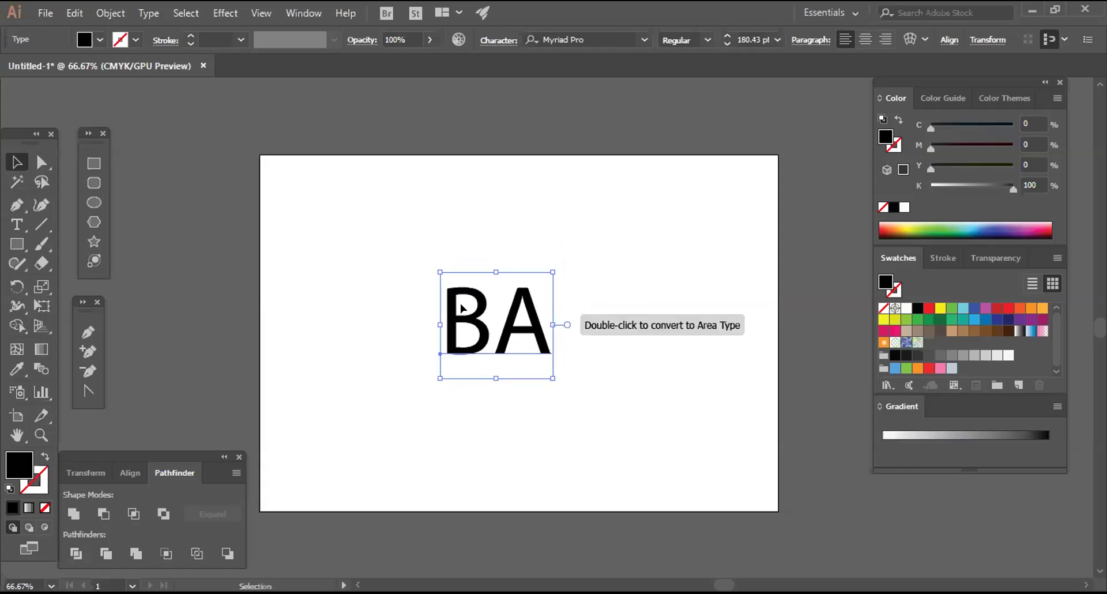
key("alt+t")
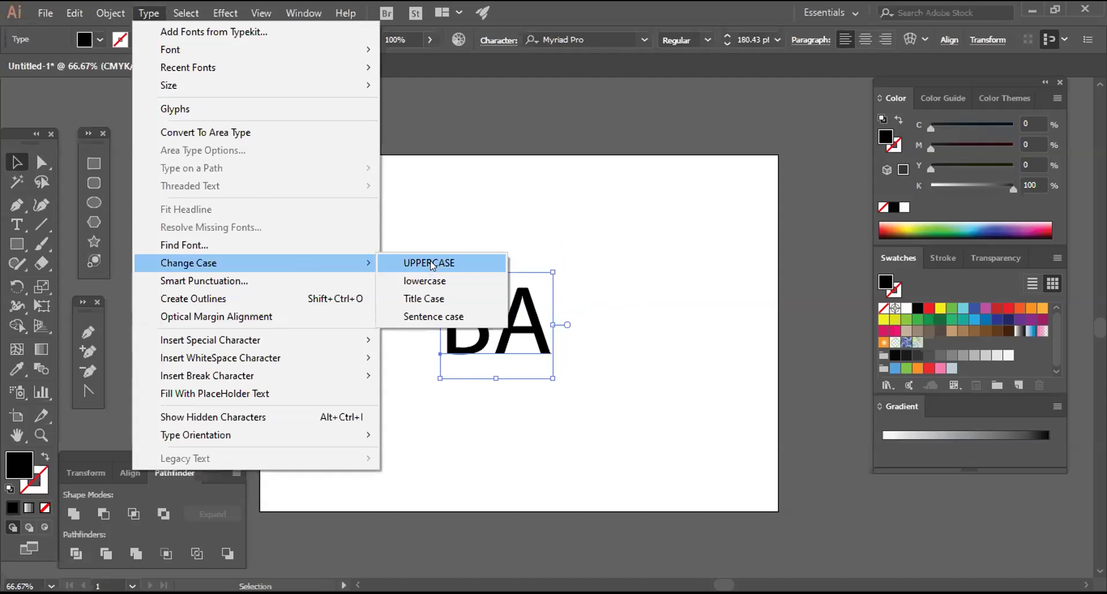
- Change the text to lowercase 'ba' and place a spare copy at the upper left
left_click(428, 283)
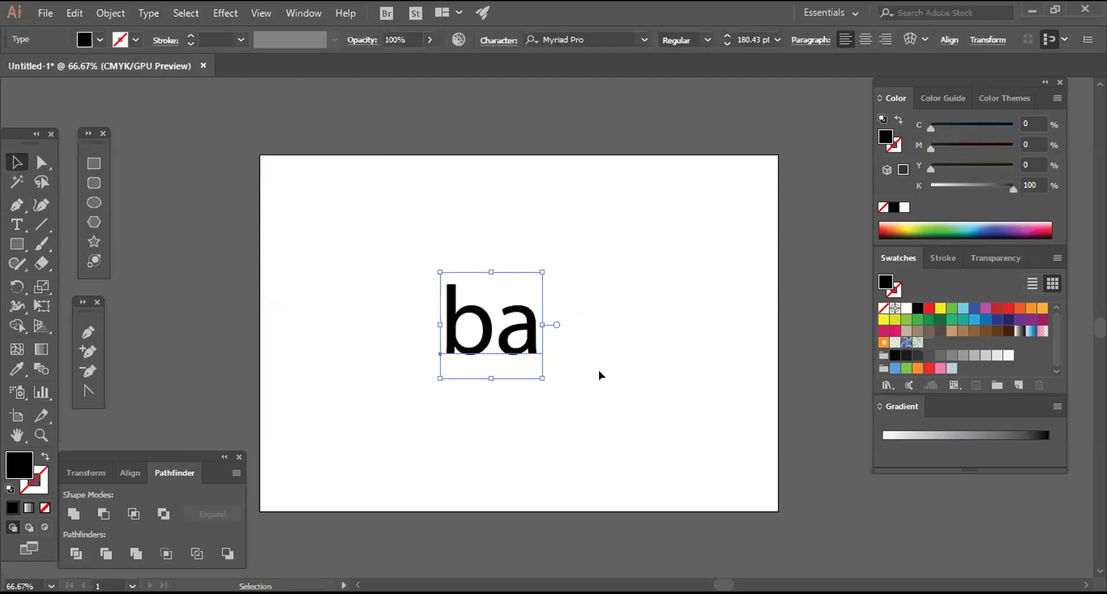
mouse_move(480, 291)
left_mouse_down()
mouse_move(316, 202)
mouse_move(239, 113)
left_mouse_up()
left_click(317, 228)
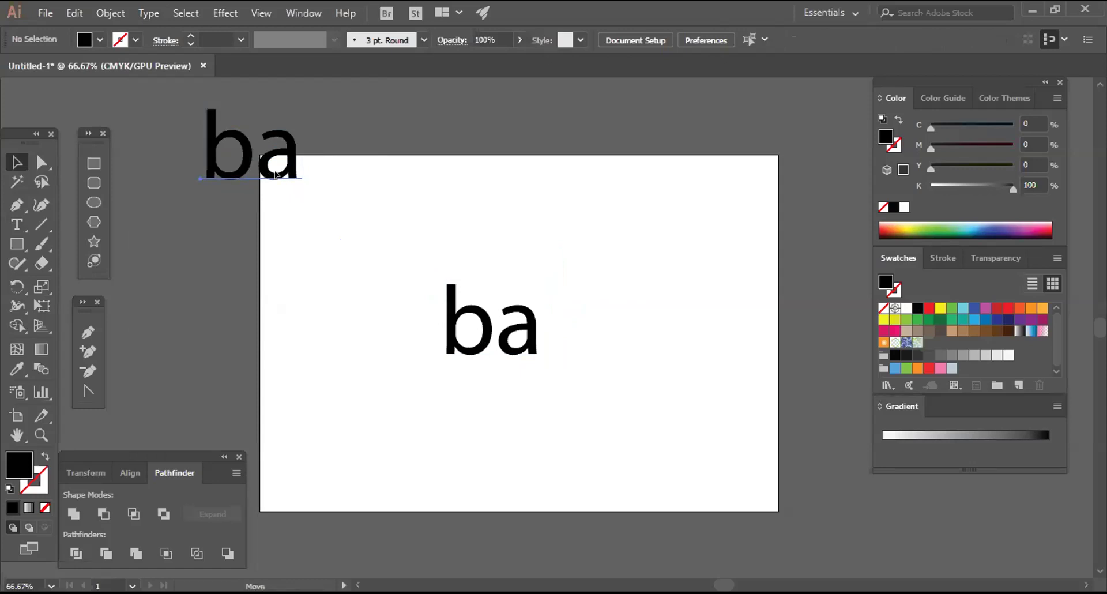
left_click_drag(276, 176, 340, 259)
- Zoom to 100% and move the centre 'ba' text left and up
left_click(487, 340)
left_click(586, 407)
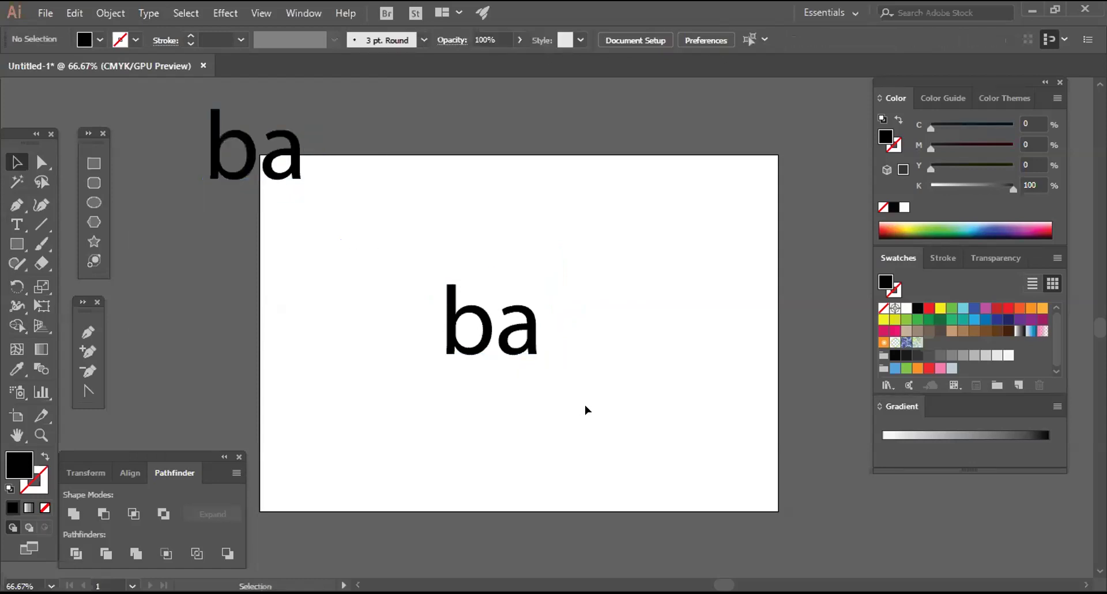
key("ctrl+1")
scroll(554, 410, "right", 2)
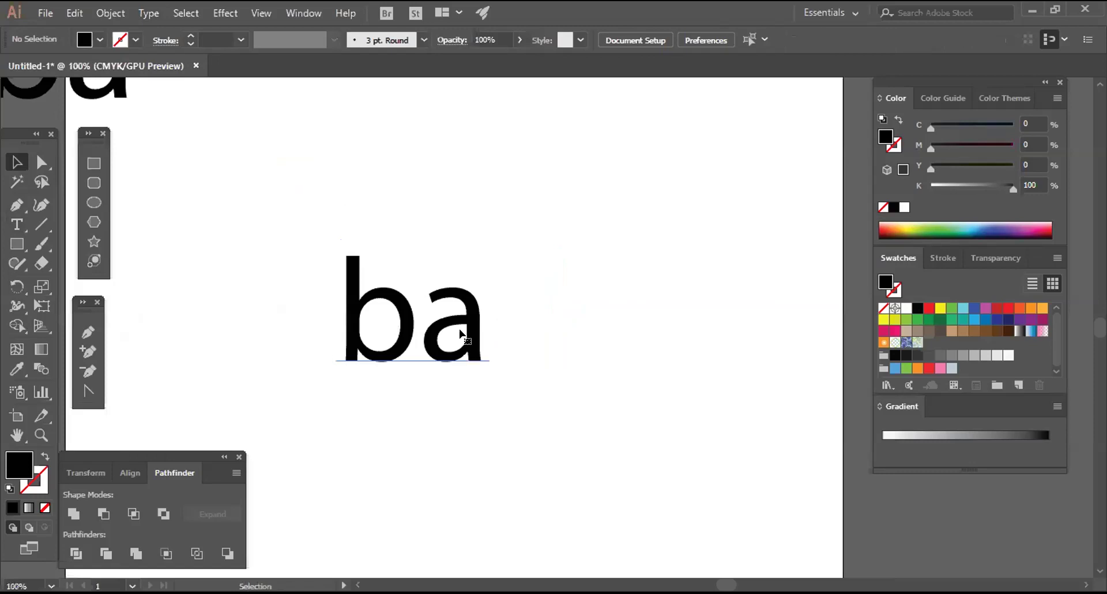
right_click(465, 337)
left_click(536, 403)
double_click(482, 346)
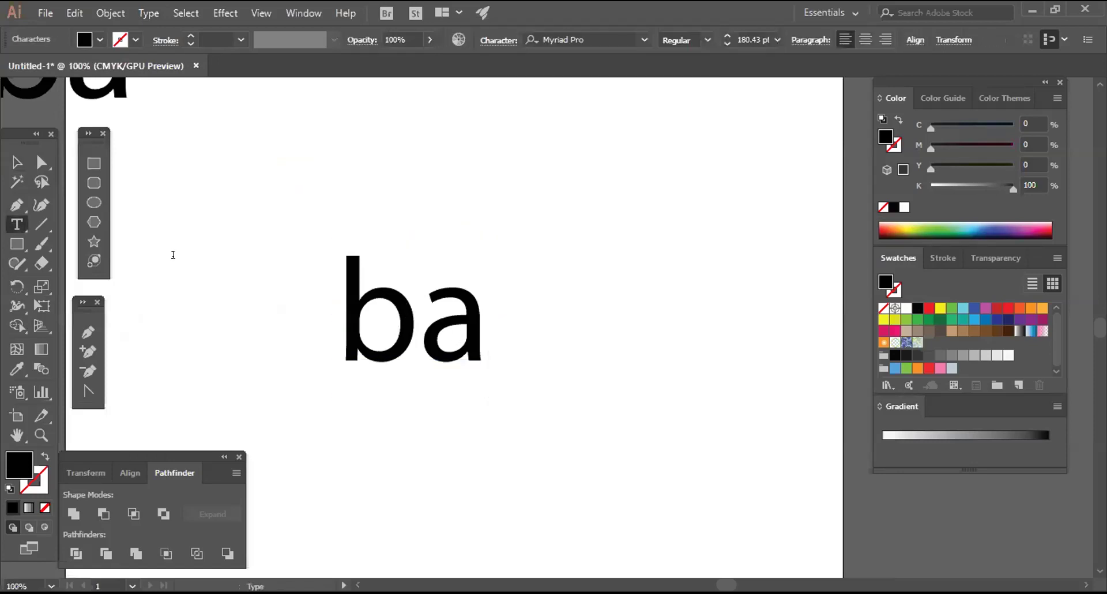
left_click(16, 166)
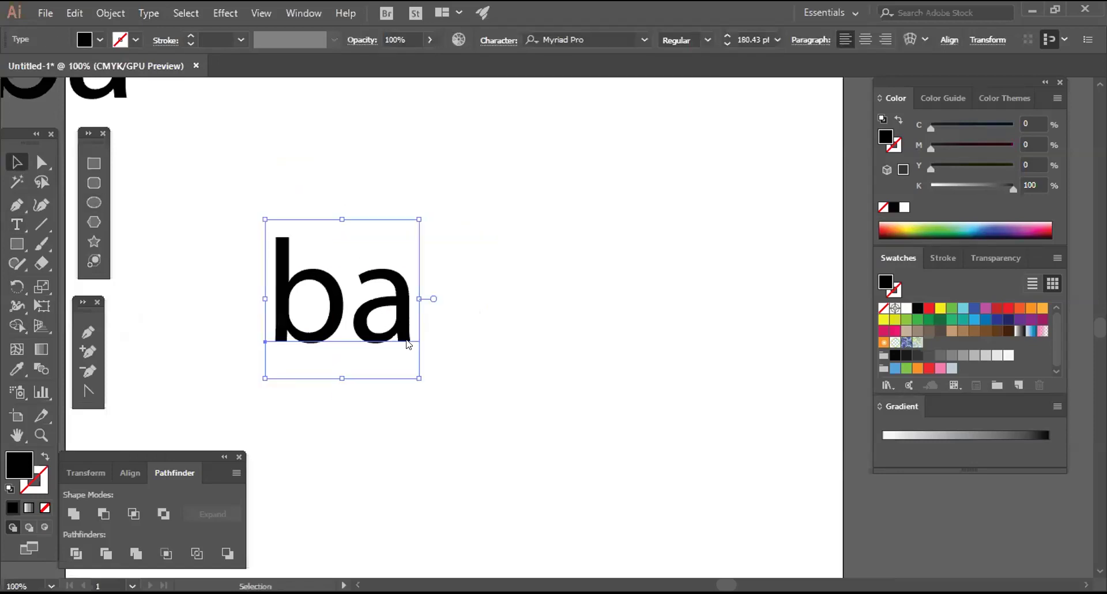
left_click_drag(396, 316, 324, 298)
right_click(391, 319)
left_click(486, 382)
- Change the 'ba' text's font from Myriad Pro to abeatbyKai
left_click(346, 312)
left_click(622, 39)
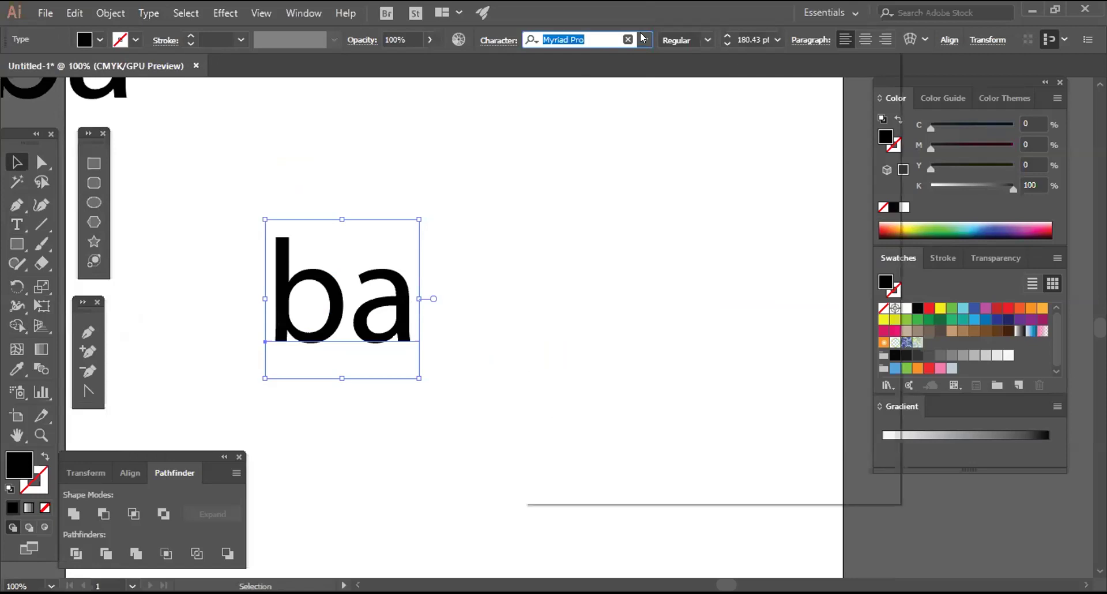
left_click(643, 40)
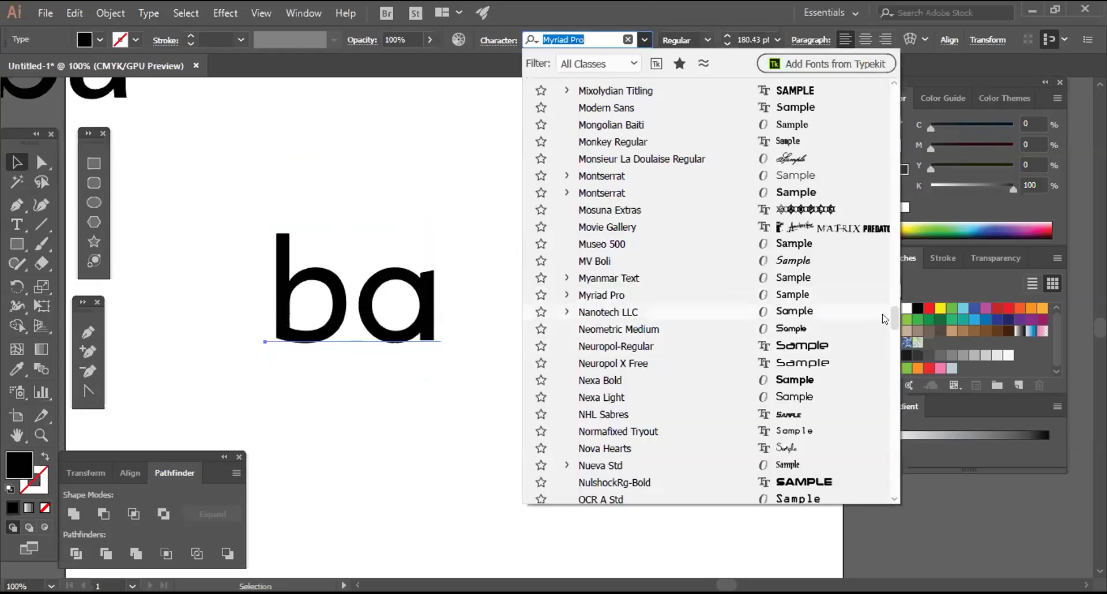
scroll(877, 291, "up", 1)
scroll(859, 202, "up", 10)
scroll(848, 121, "up", 10)
scroll(844, 93, "up", 10)
scroll(837, 101, "up", 10)
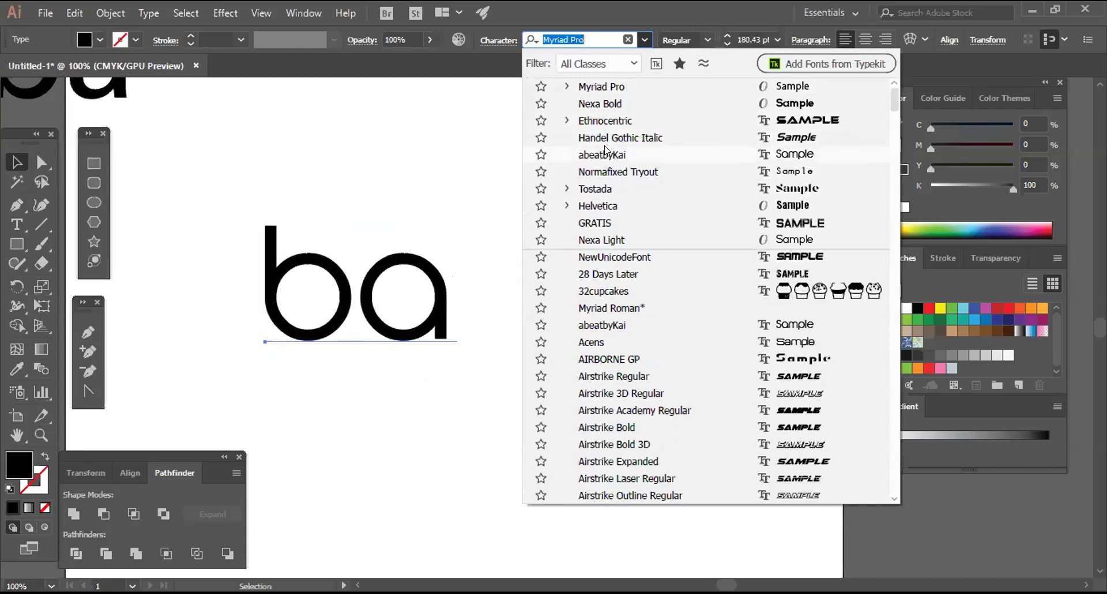
left_click(606, 152)
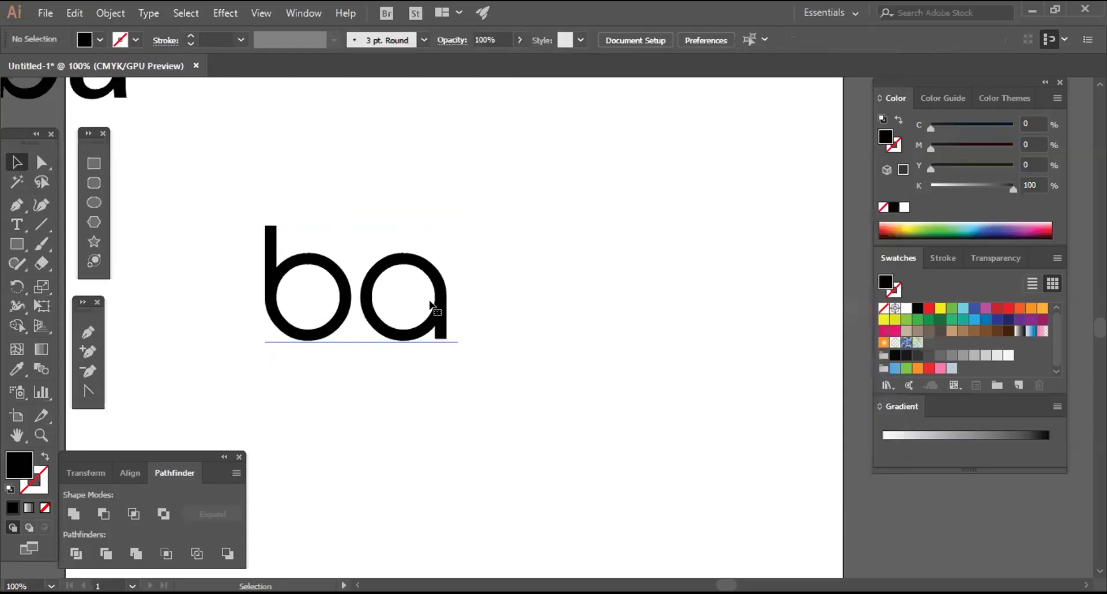
- Keep a backup copy at the upper left and convert the centre 'ba' to outlines
left_click_drag(441, 311, 262, 161)
left_click_drag(365, 324, 559, 354)
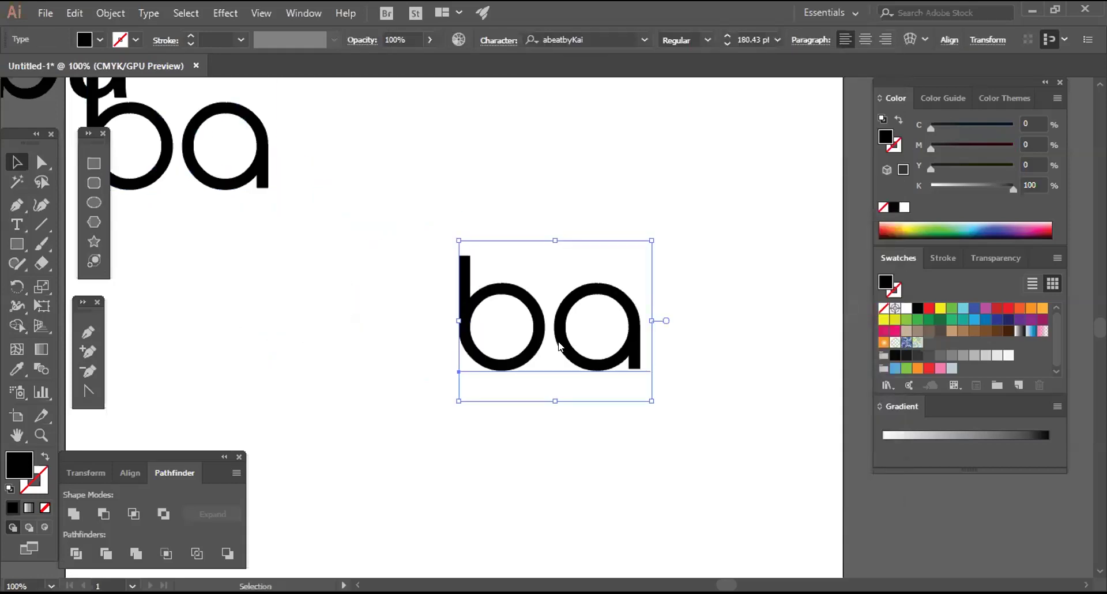
right_click(560, 354)
left_click(626, 142)
left_click(729, 347)
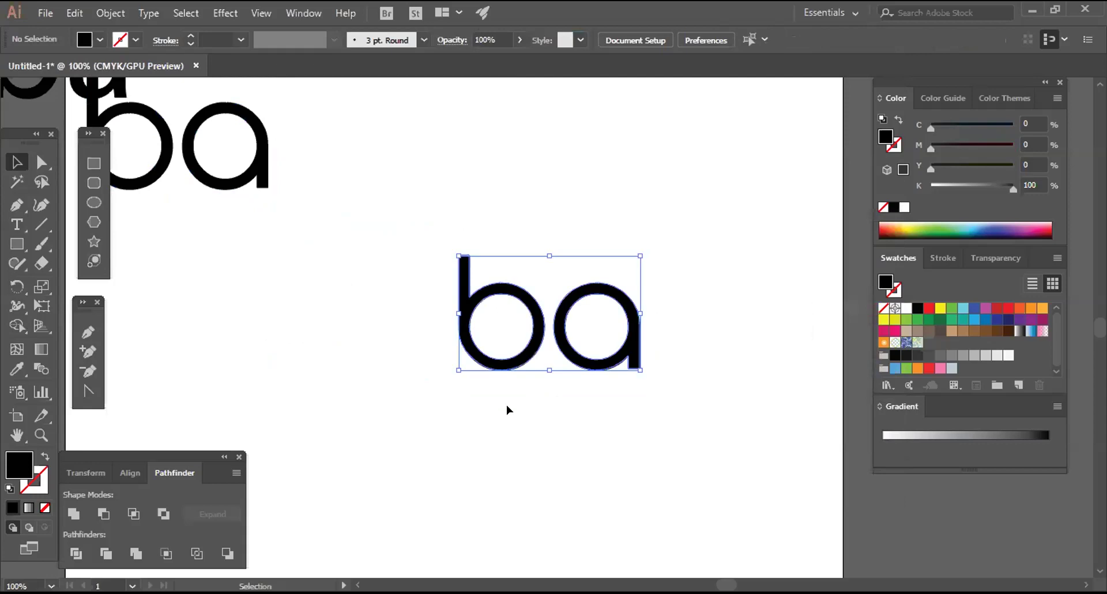
- Give the outlined letters a black 7 pt stroke
left_click(597, 284)
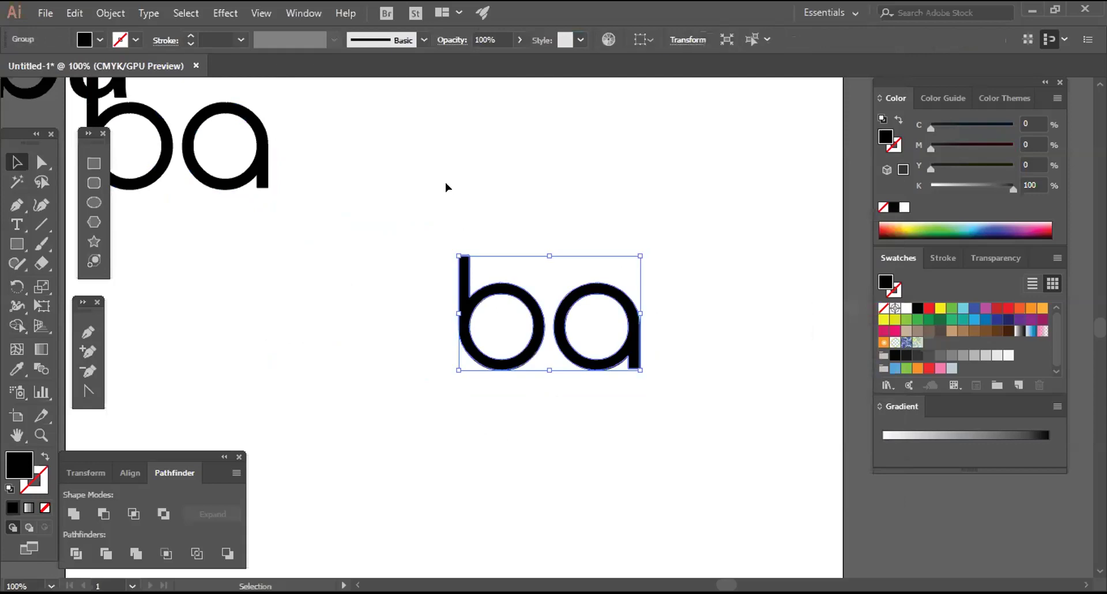
left_click(190, 35)
left_click(190, 36)
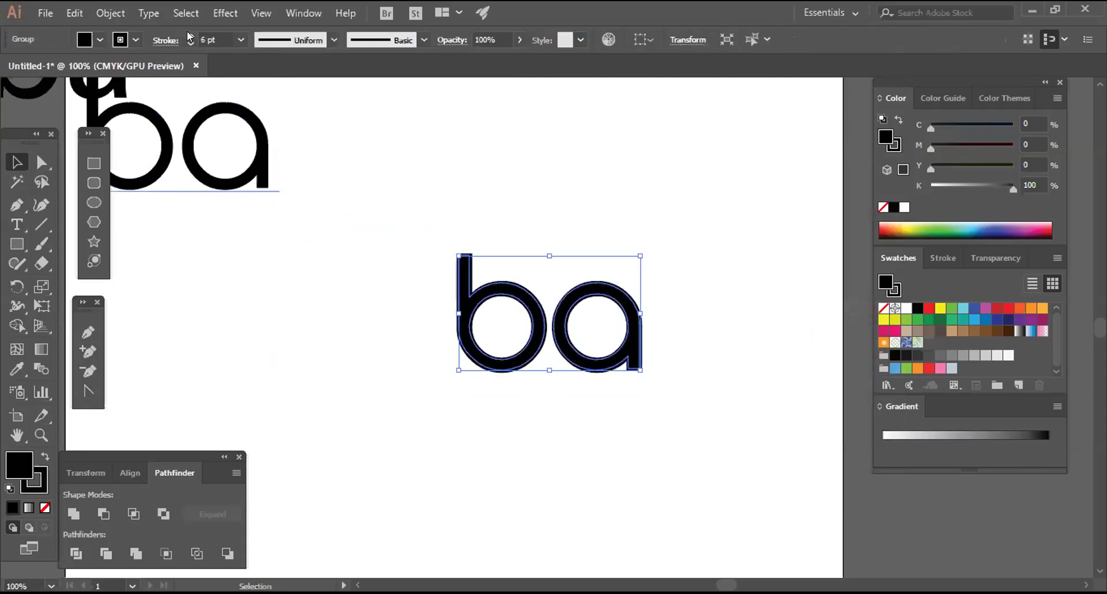
left_click(190, 36)
left_click(189, 46)
left_click(188, 46)
left_click(634, 255)
left_click(629, 300)
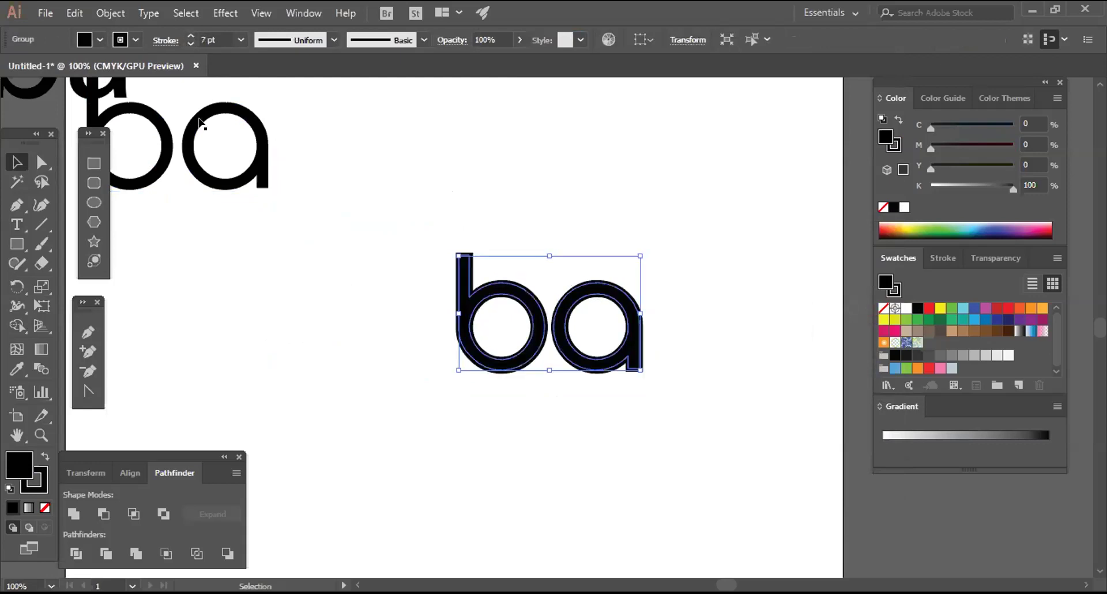
- Expand the fill and stroke into solid, thicker letter shapes
left_click(109, 16)
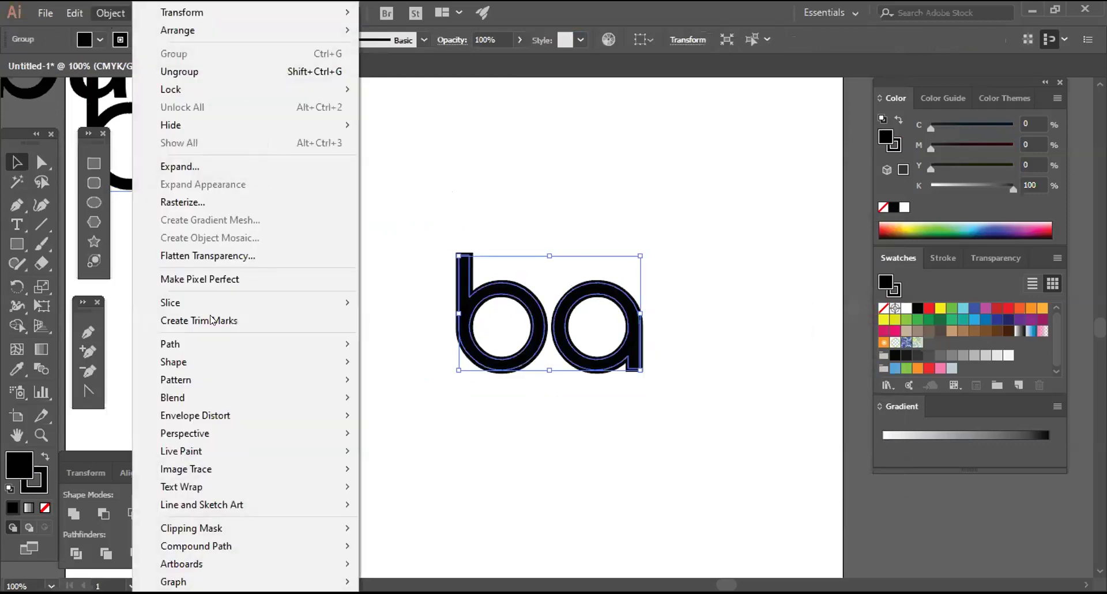
left_click(174, 166)
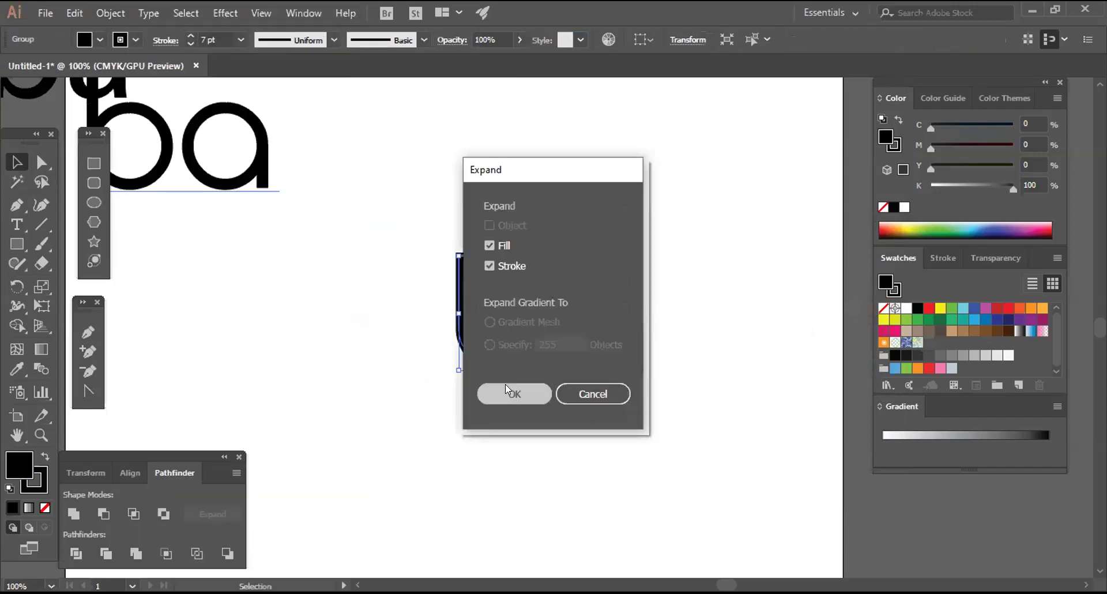
left_click(509, 390)
left_click(522, 426)
left_click(556, 352)
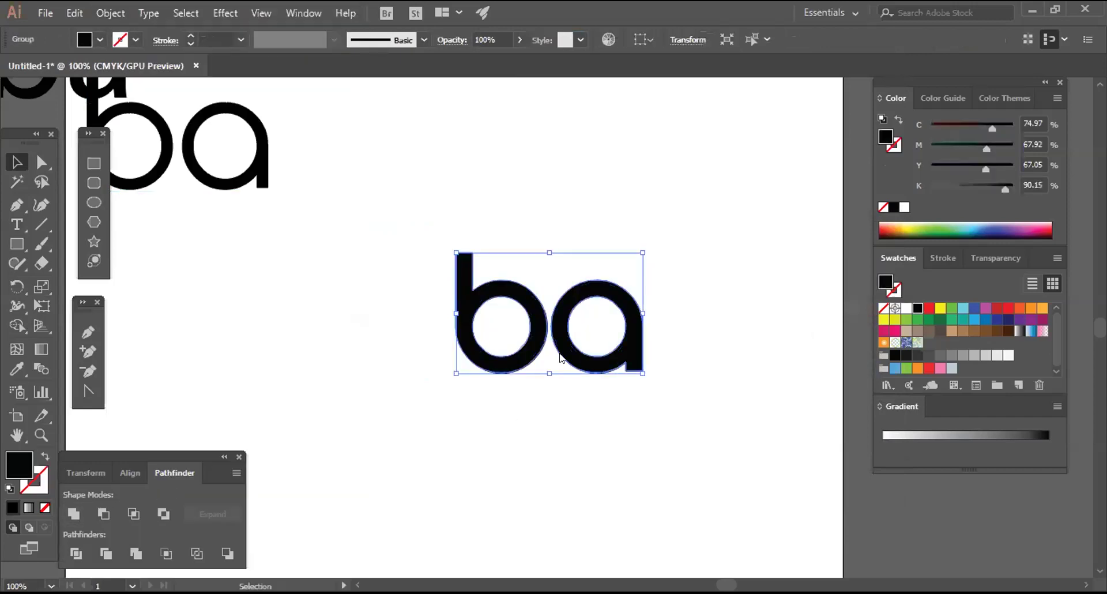
right_click(561, 363)
- Ungroup the letters, slide the 'a' left over the 'b', and scale the pair about twice
left_click(705, 302)
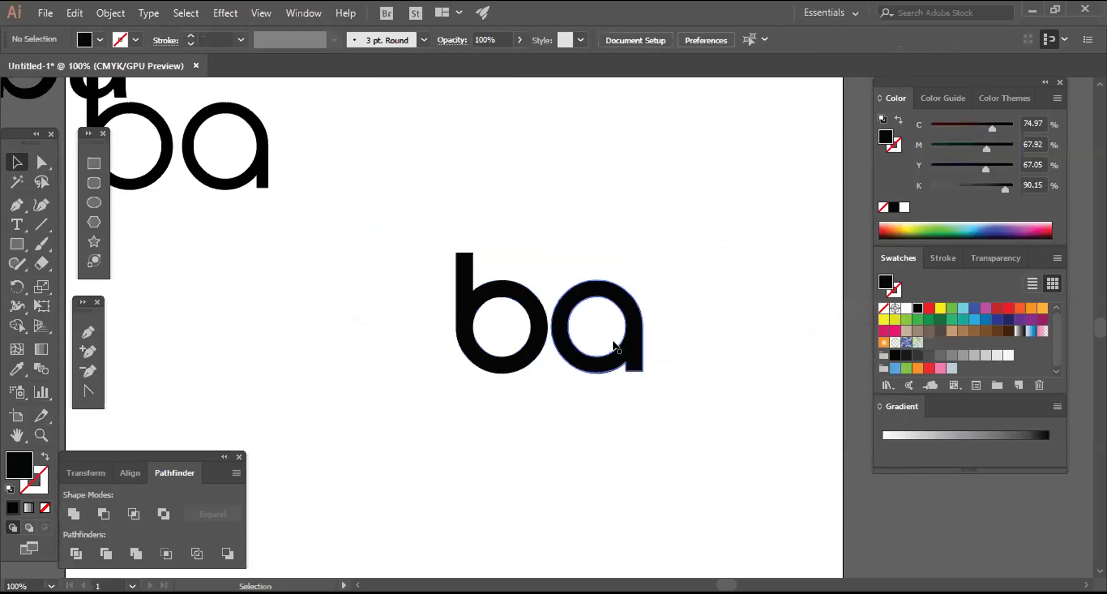
left_click_drag(575, 356, 533, 356)
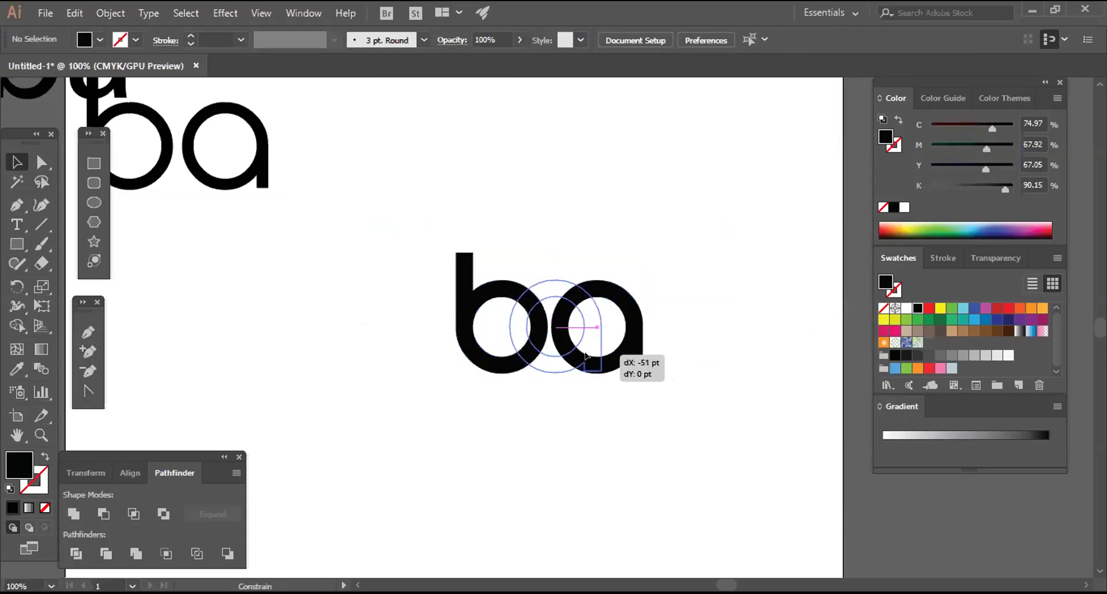
left_click(661, 371)
key("ctrl+a")
left_click_drag(595, 372, 667, 431)
left_click(693, 481)
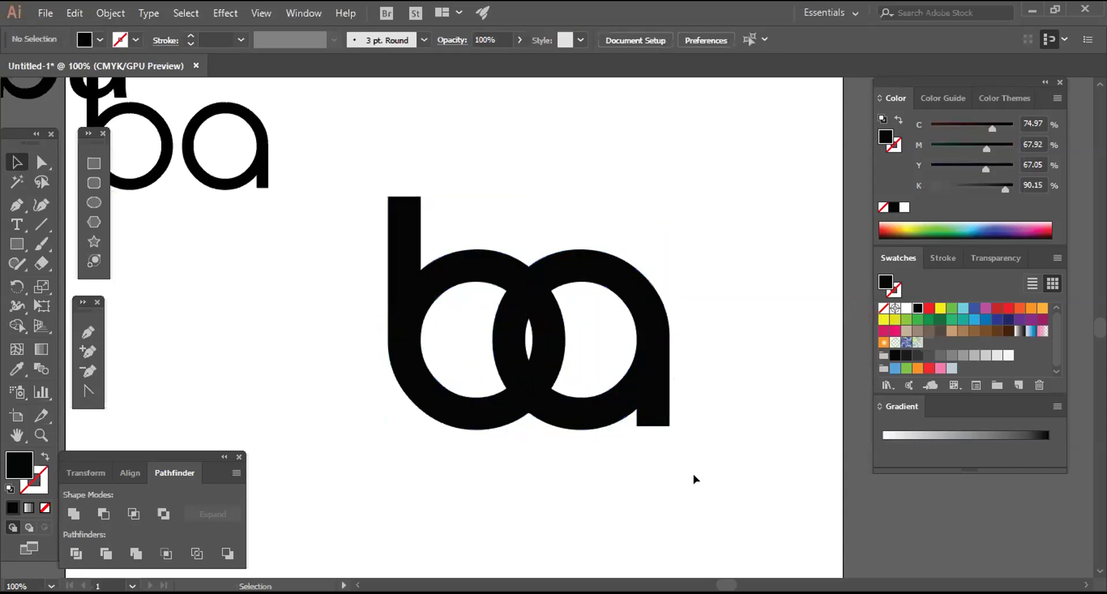
left_click(659, 414)
left_click(383, 358)
- Draw a tall white rectangle over the b's stem and narrow it to about 26 pt
left_click(92, 166)
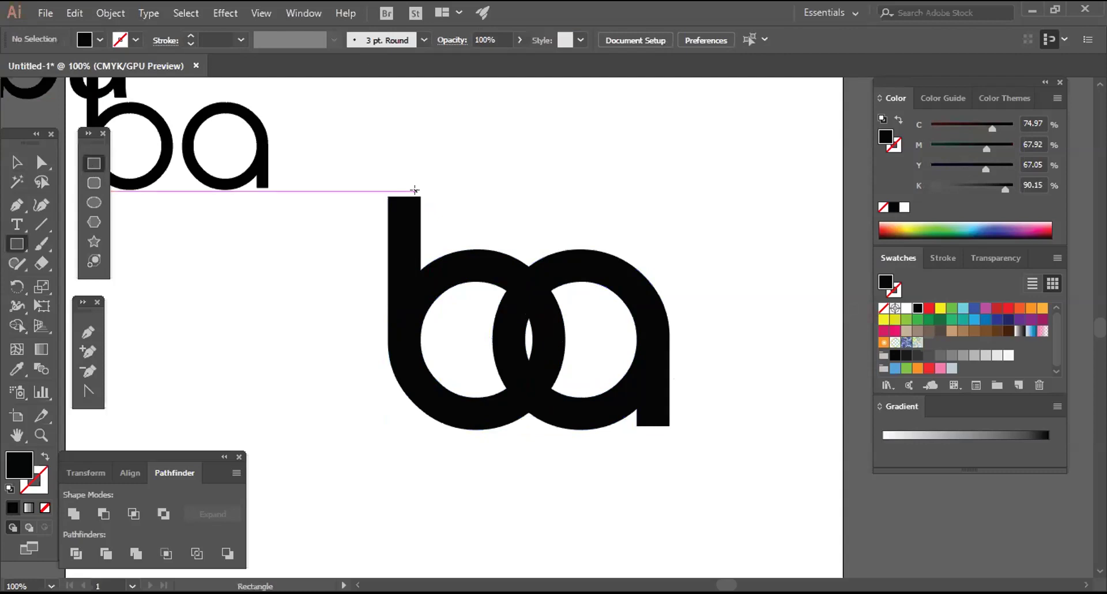
left_click_drag(421, 197, 447, 347)
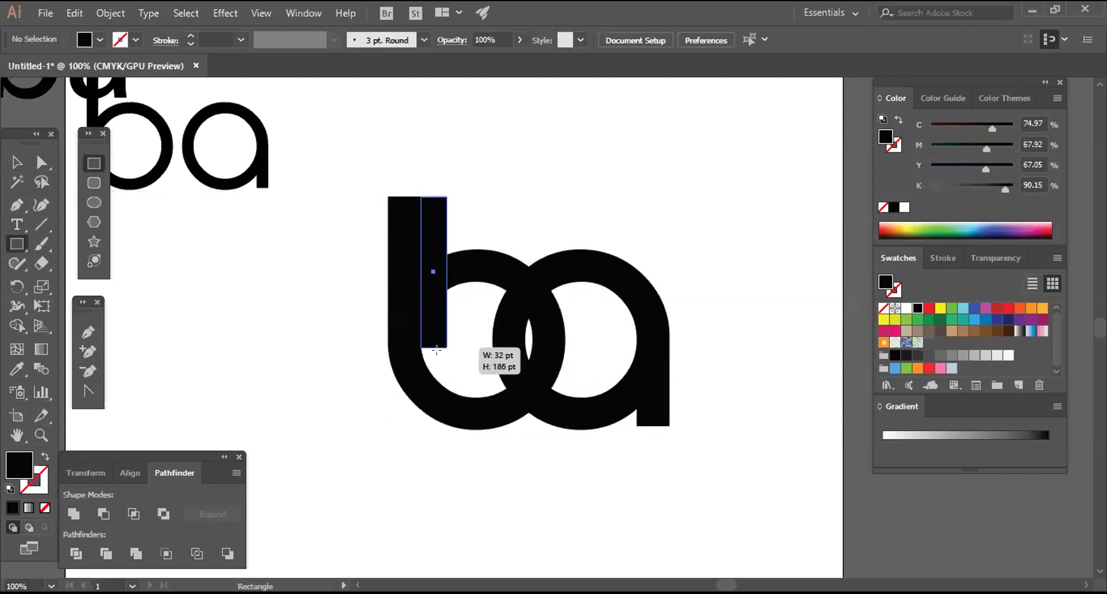
left_click(903, 309)
key("v")
left_click(395, 372)
left_click(435, 317)
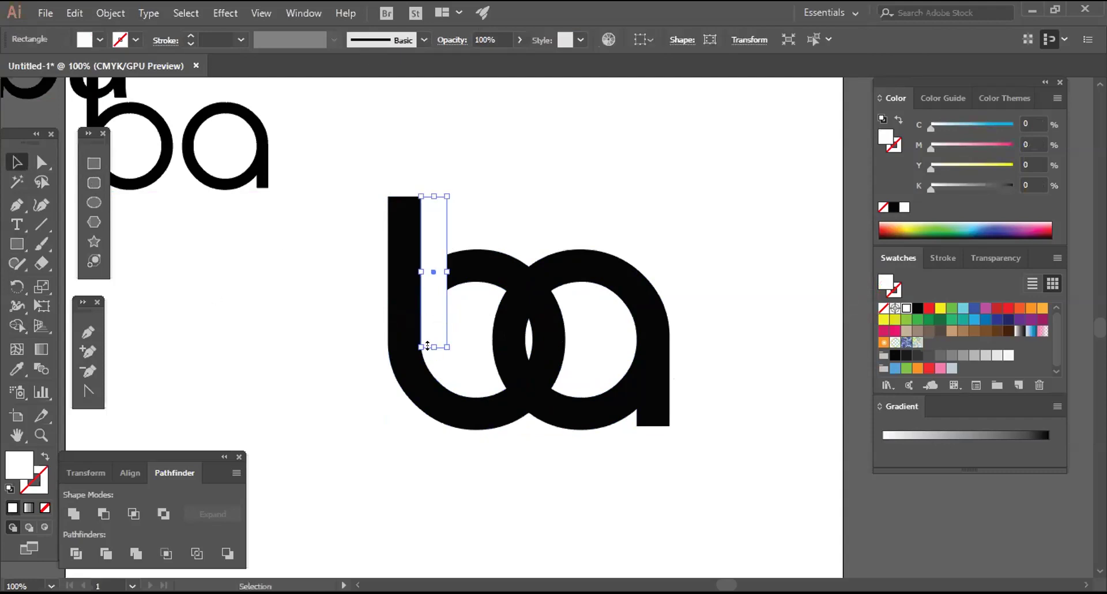
left_click(469, 371)
left_click(445, 309)
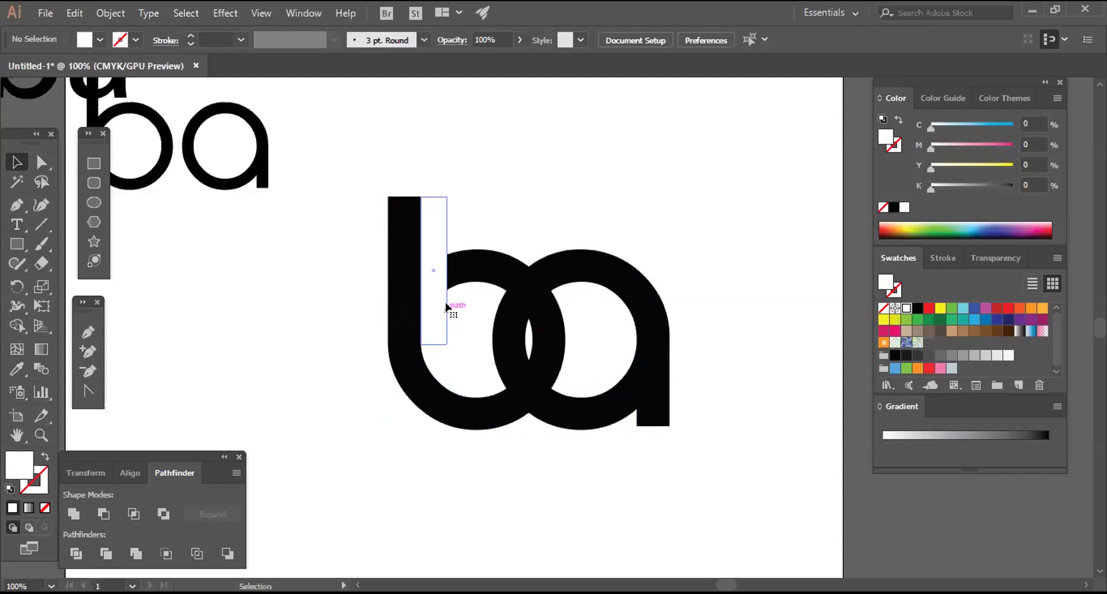
left_click_drag(446, 269, 439, 269)
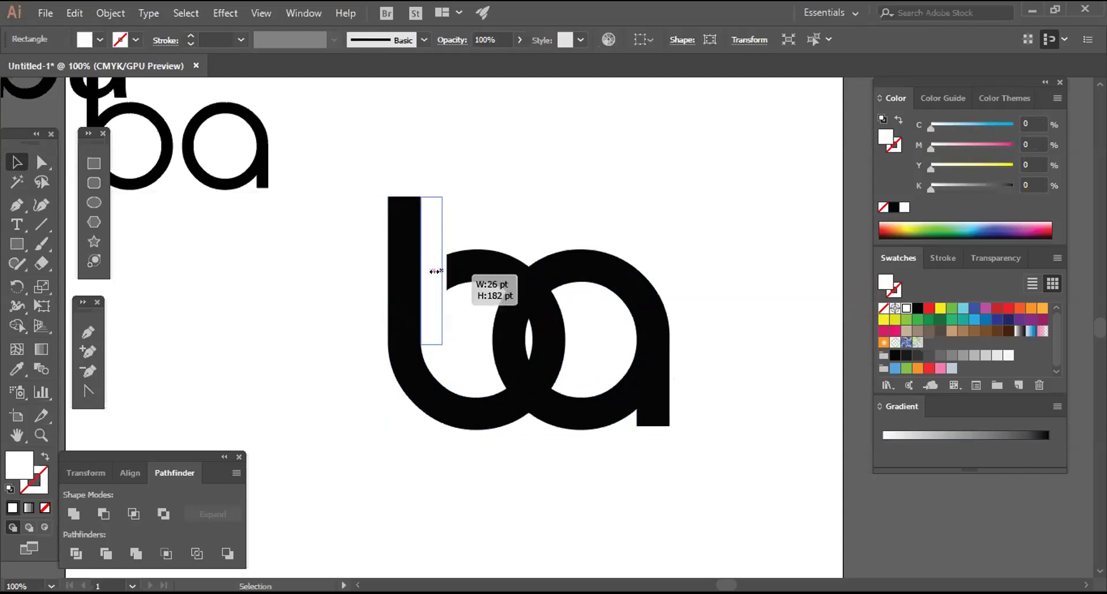
left_click(648, 489)
- Place a copy of the white rectangle across the a's stem
left_click_drag(431, 289, 629, 425)
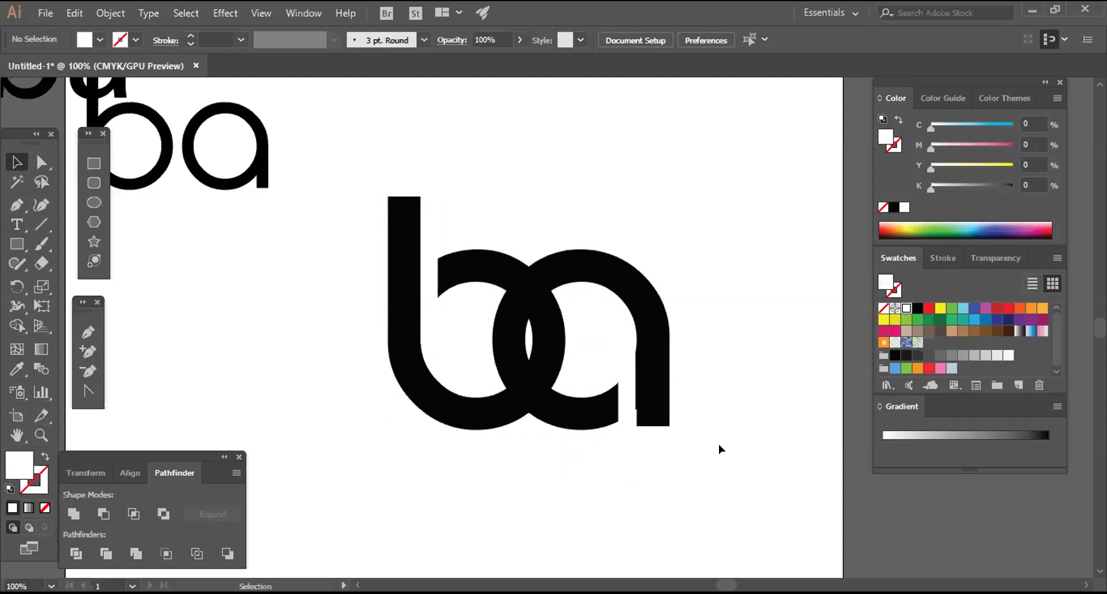
left_click(718, 455)
left_click(620, 426)
left_click(715, 463)
left_click(635, 445)
left_click(685, 386)
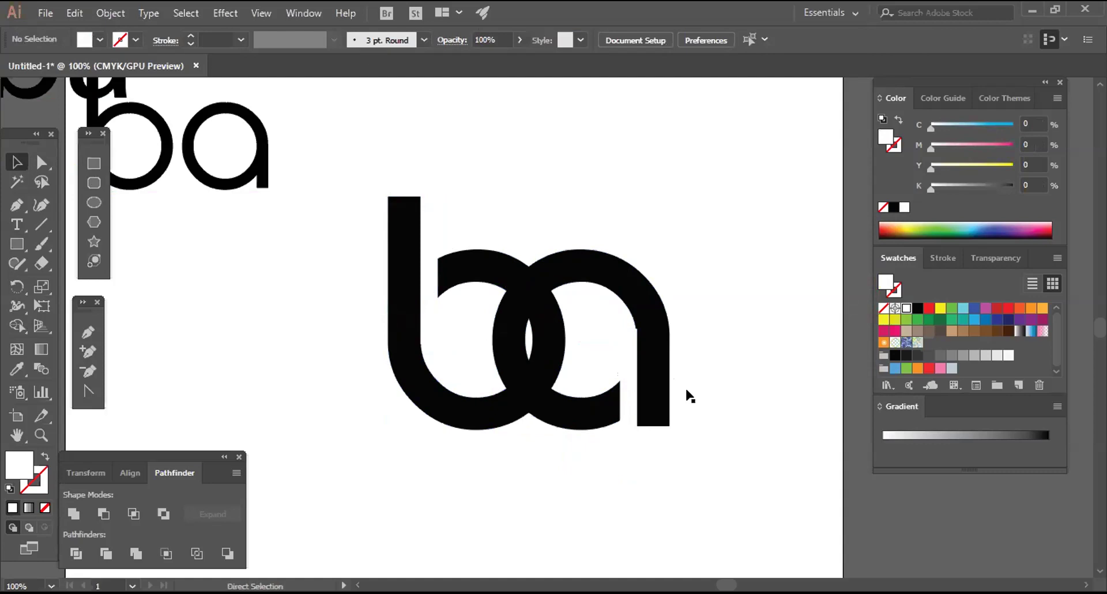
key("ctrl+plus")
key("ctrl+plus")
key("ctrl+plus")
- Fine-tune the copied white rectangle's position over the a's stem
left_click_drag(683, 386, 606, 342)
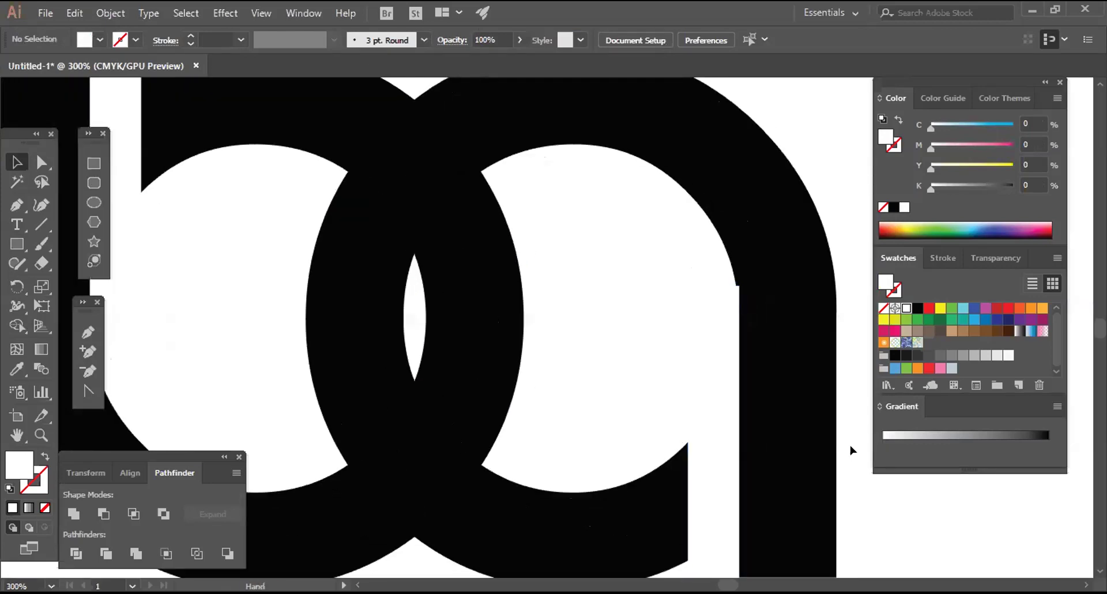
mouse_move(716, 410)
left_mouse_down()
mouse_move(708, 394)
mouse_move(708, 429)
left_mouse_up()
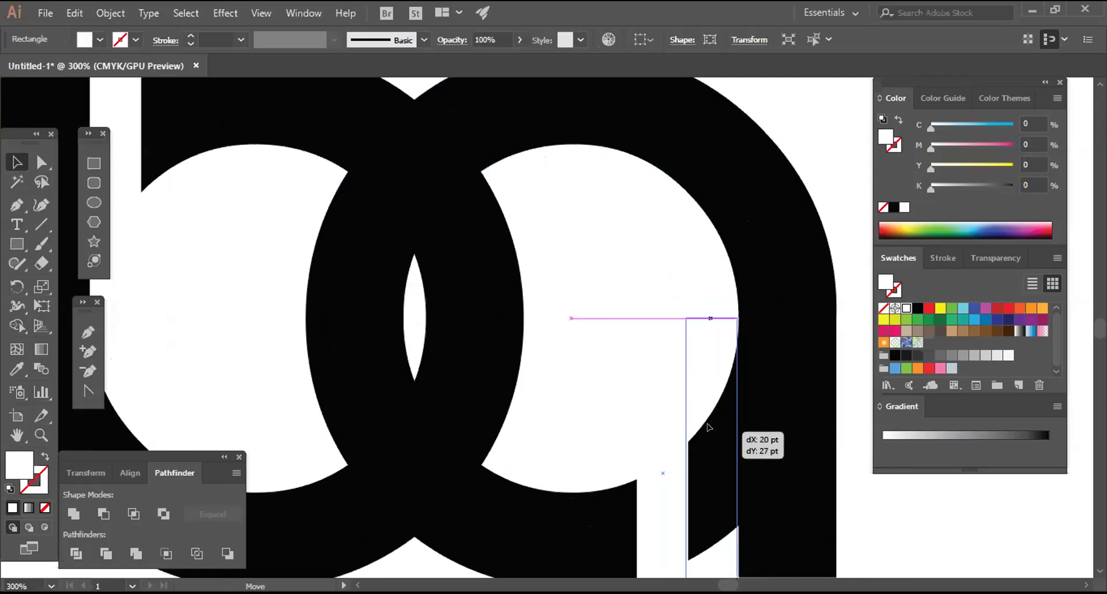
left_click_drag(708, 427, 710, 425)
left_click(666, 342)
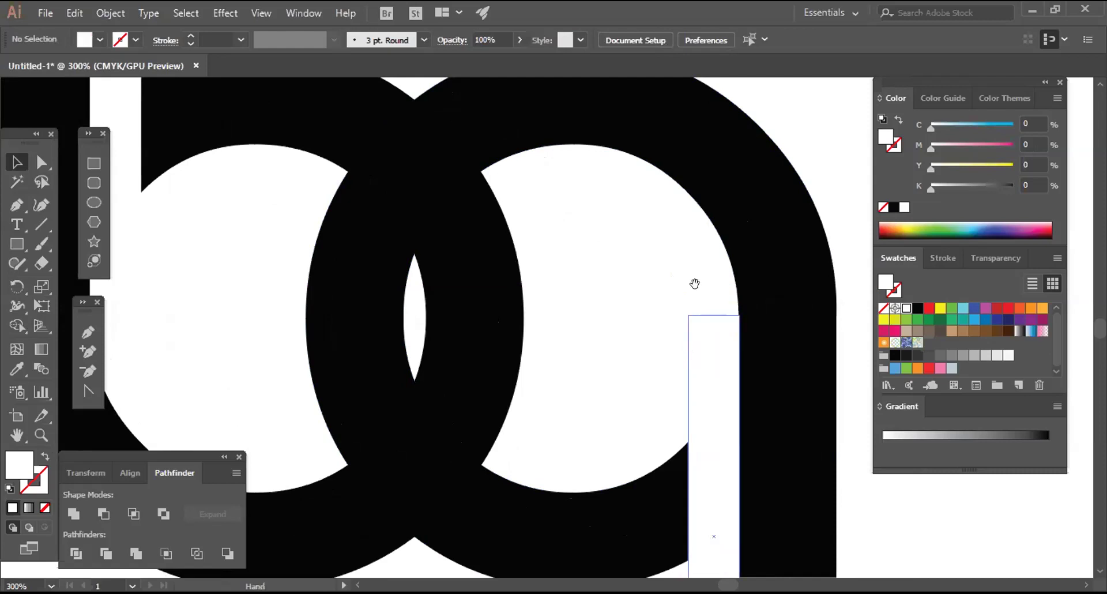
left_click_drag(695, 284, 701, 213)
key("ctrl+minus")
key("ctrl+minus")
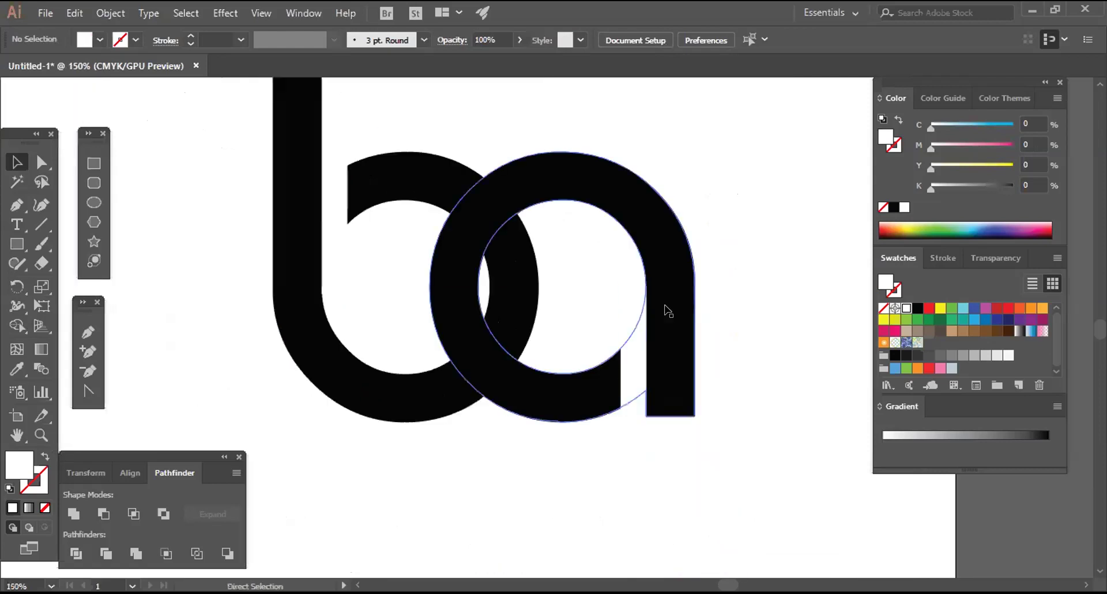
left_click_drag(667, 313, 627, 361)
left_click(627, 360)
- Subtract each white rectangle from its letter with Pathfinder Minus Front
left_click_drag(240, 181, 428, 381)
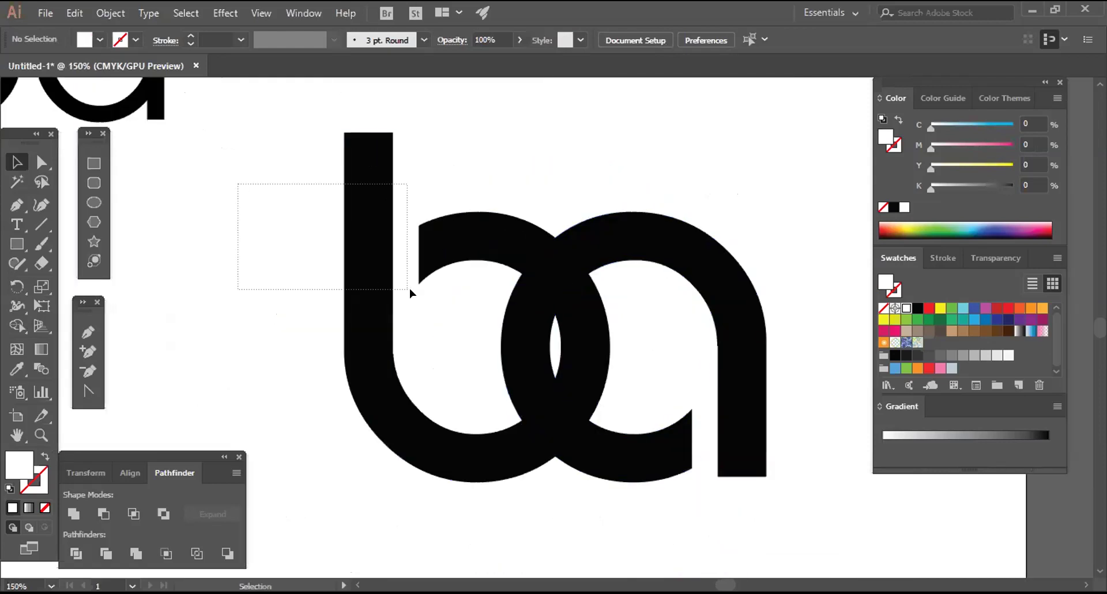
left_click(106, 515)
left_click_drag(799, 369, 616, 487)
left_click(111, 505)
left_click(203, 401)
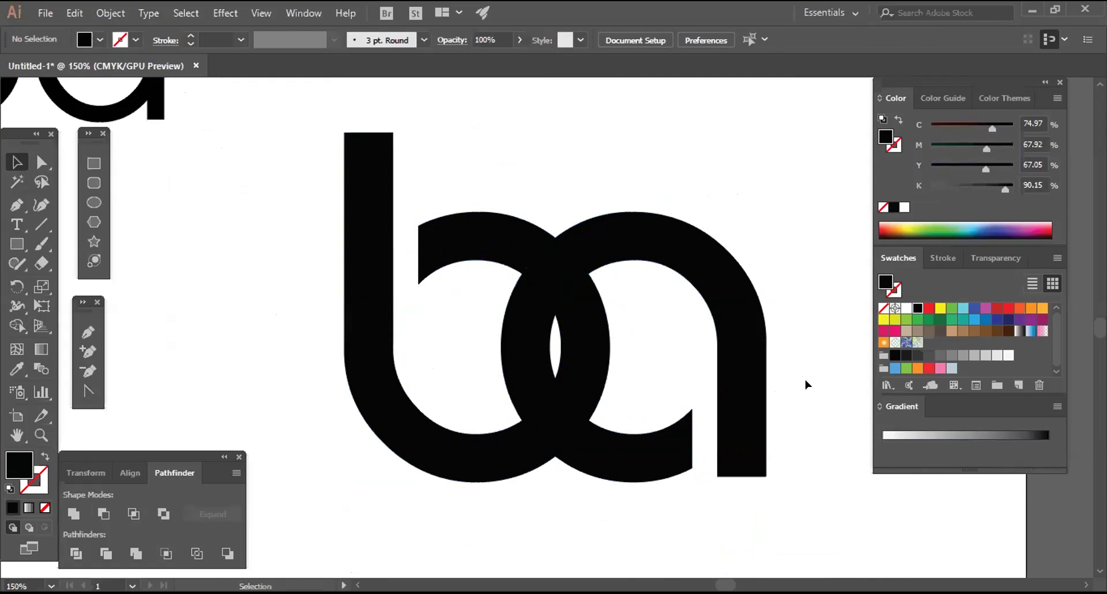
- Nudge the 'a' slightly left so it overlaps the 'b' more
left_click(654, 345)
key("ctrl+shift+a")
left_click(643, 247)
left_click_drag(464, 299, 639, 394)
left_click(639, 391)
left_click(638, 452)
key("Left")
key("Left")
key("Left")
key("Left")
key("Left")
key("Left")
key("Left")
key("Left")
key("Left")
left_click(636, 372)
- Reselect the 'a' on its own
left_click(549, 287)
left_click_drag(586, 227, 629, 305)
left_click(600, 254)
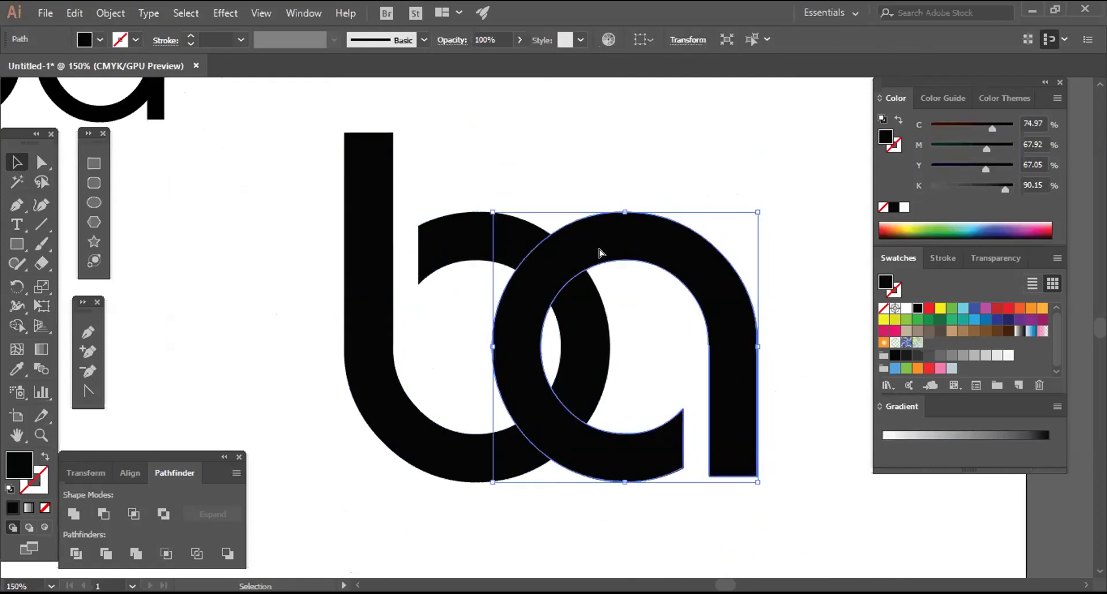
left_click(625, 269)
left_click(613, 230)
left_click(643, 320)
left_click(616, 223)
- Give the 'a' a black 19 pt stroke
key("a")
key("v")
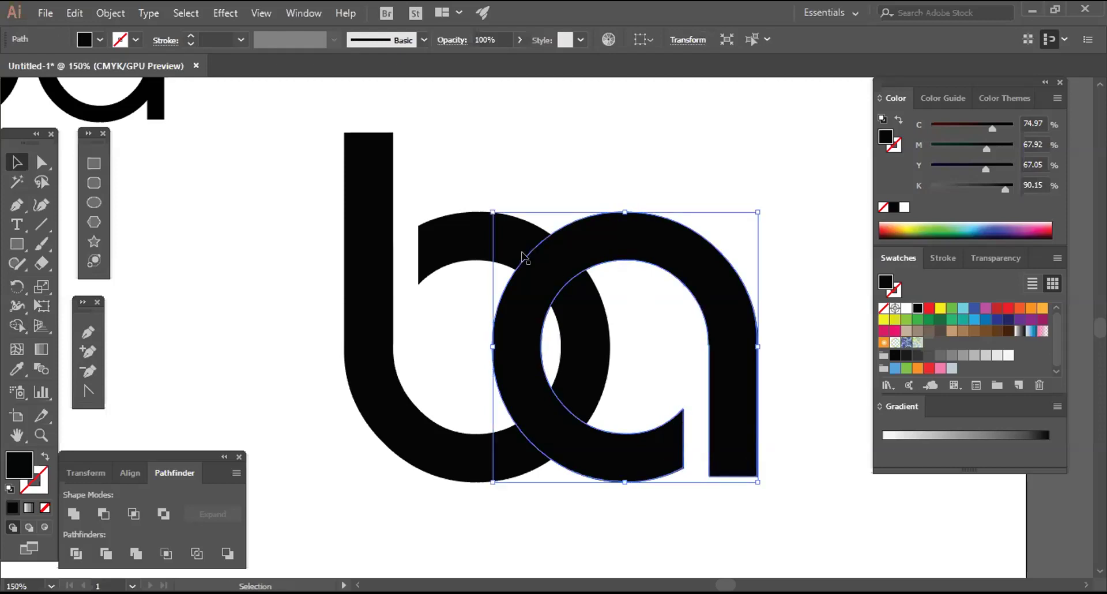
left_click(187, 33)
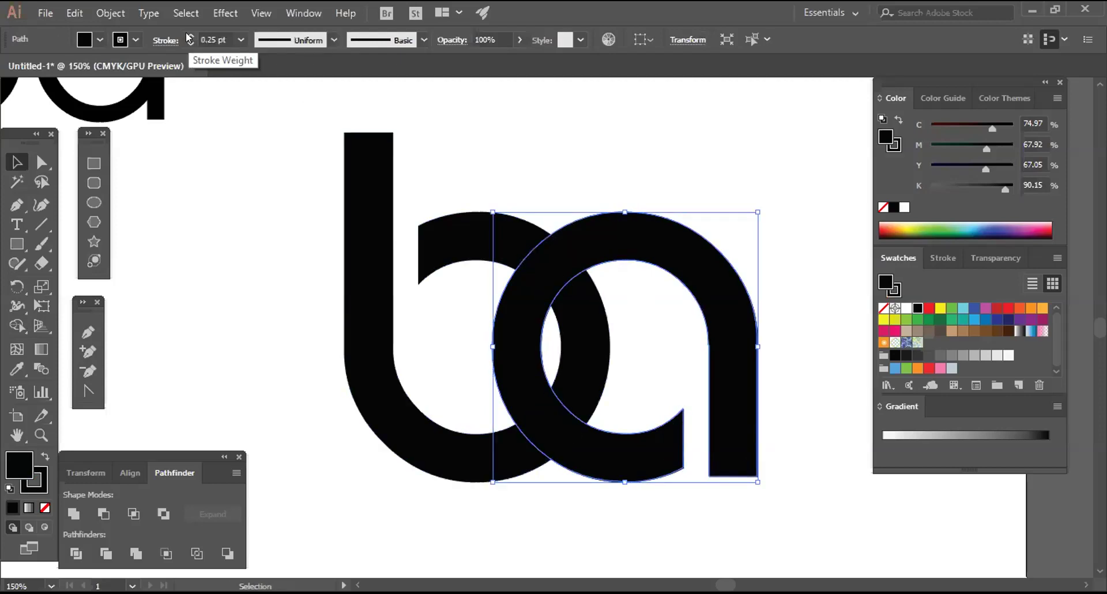
left_click(186, 33)
left_click(186, 34)
double_click(186, 34)
left_click(185, 34)
double_click(186, 33)
left_click(185, 33)
double_click(186, 34)
double_click(185, 33)
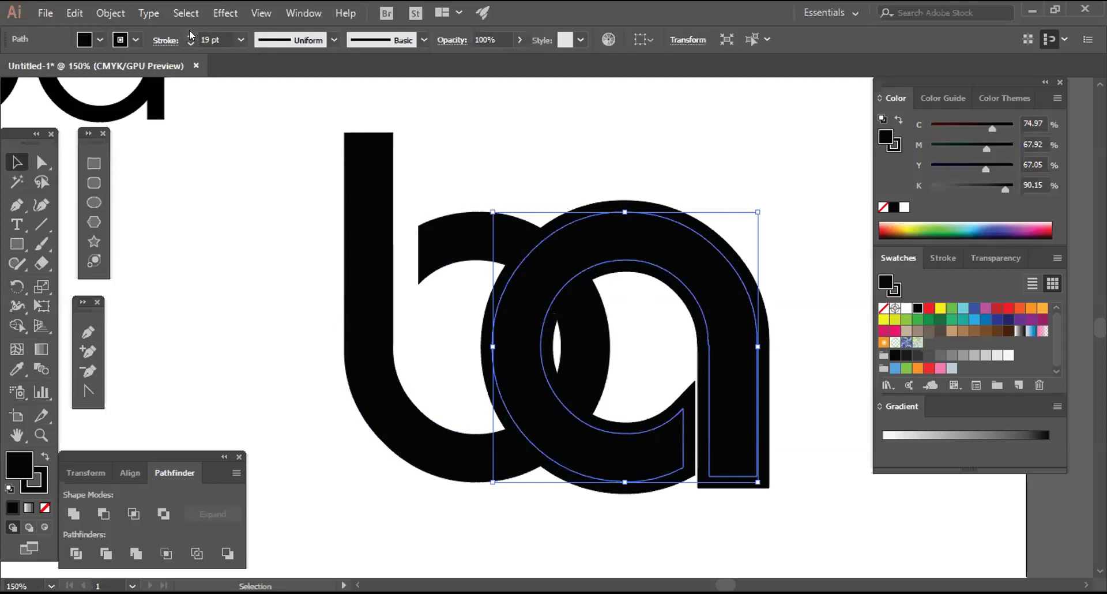
- Expand the stroked 'a', unite it into one shape and fill it white
left_click(110, 13)
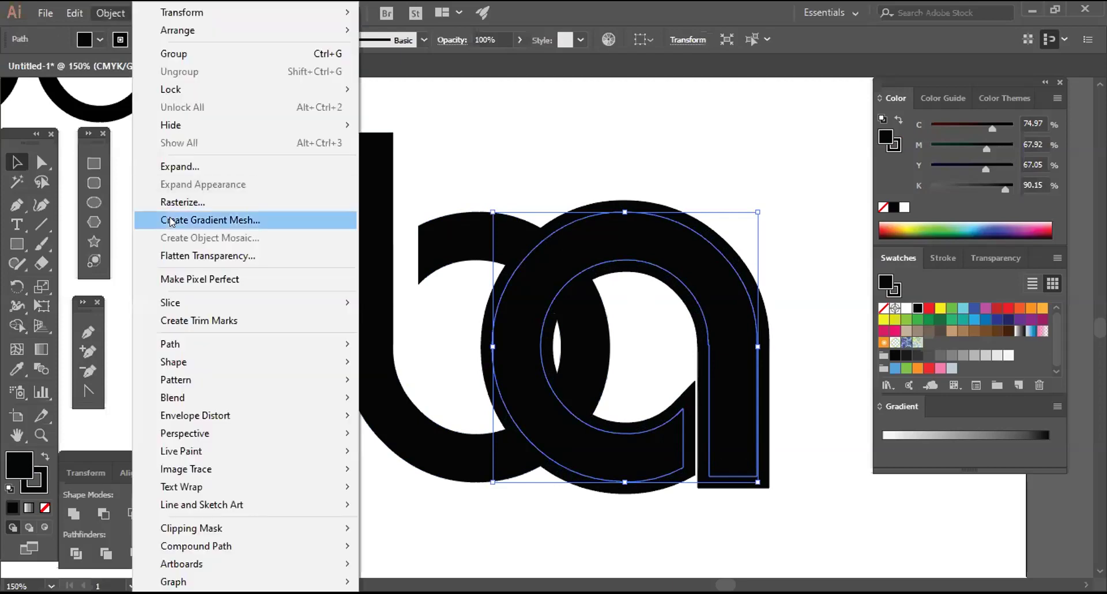
left_click(173, 172)
left_click(516, 394)
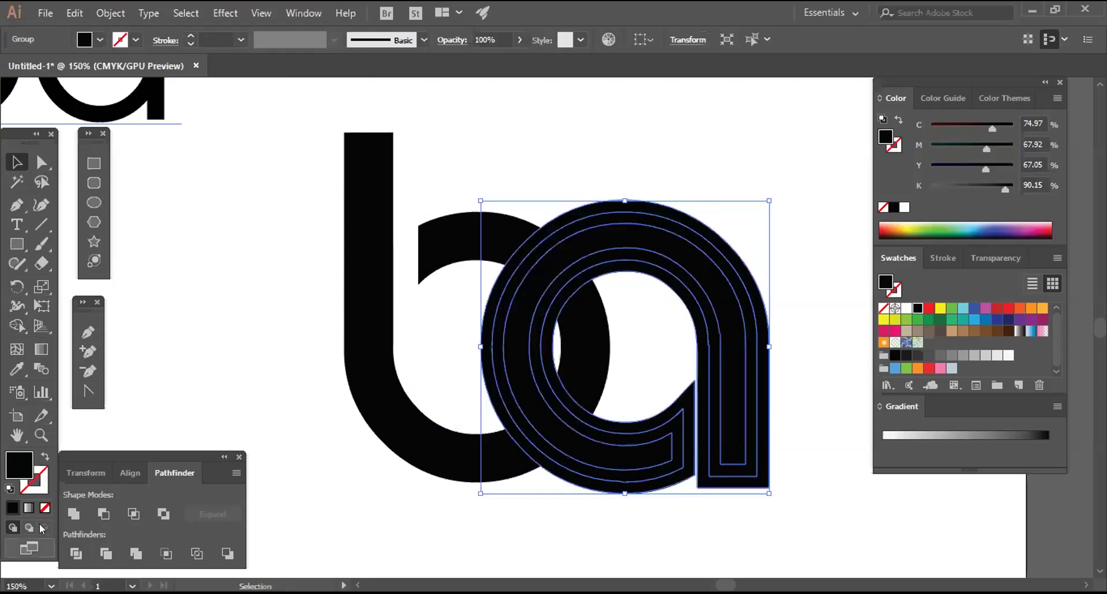
left_click(74, 514)
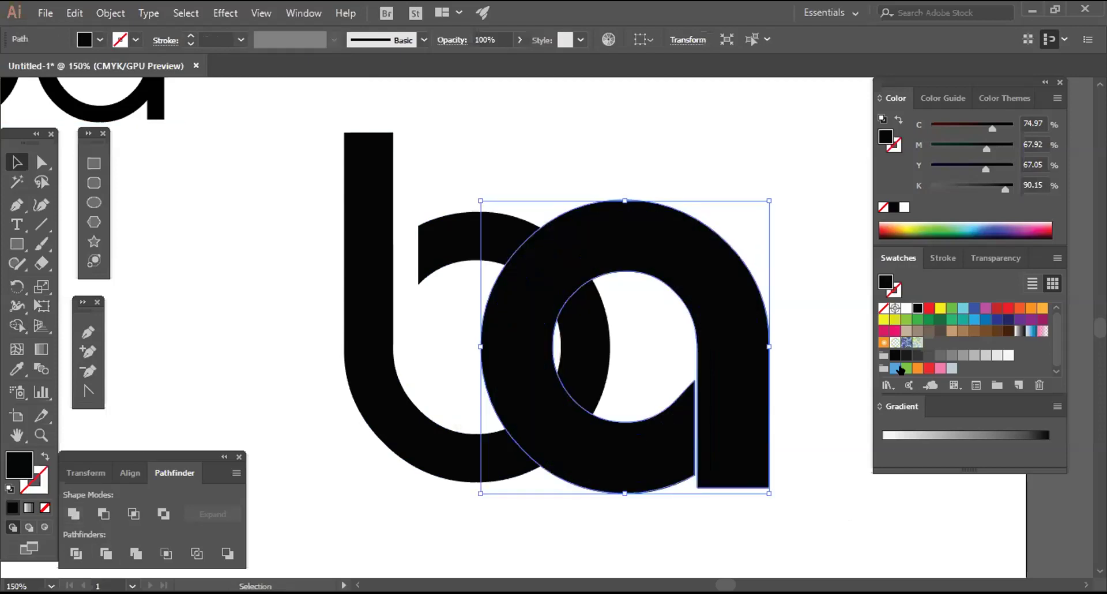
left_click(906, 307)
left_click(793, 268)
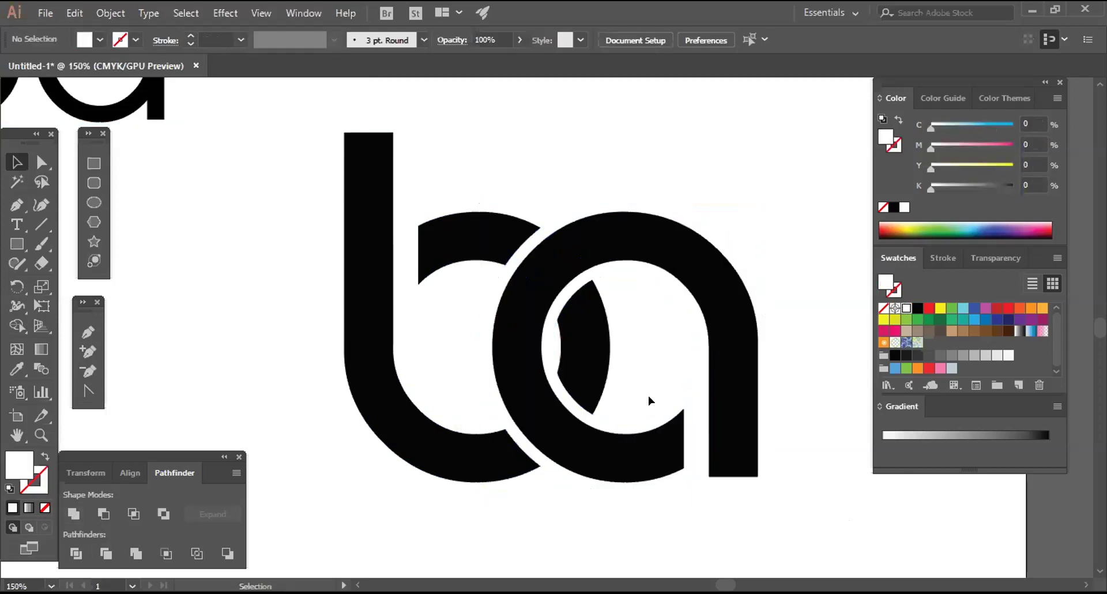
- Draw a horizontal line across the 'a' and divide the white outline along it
key("backslash")
left_click_drag(553, 346, 531, 345)
left_click(16, 162)
left_click(426, 365)
left_click(470, 355)
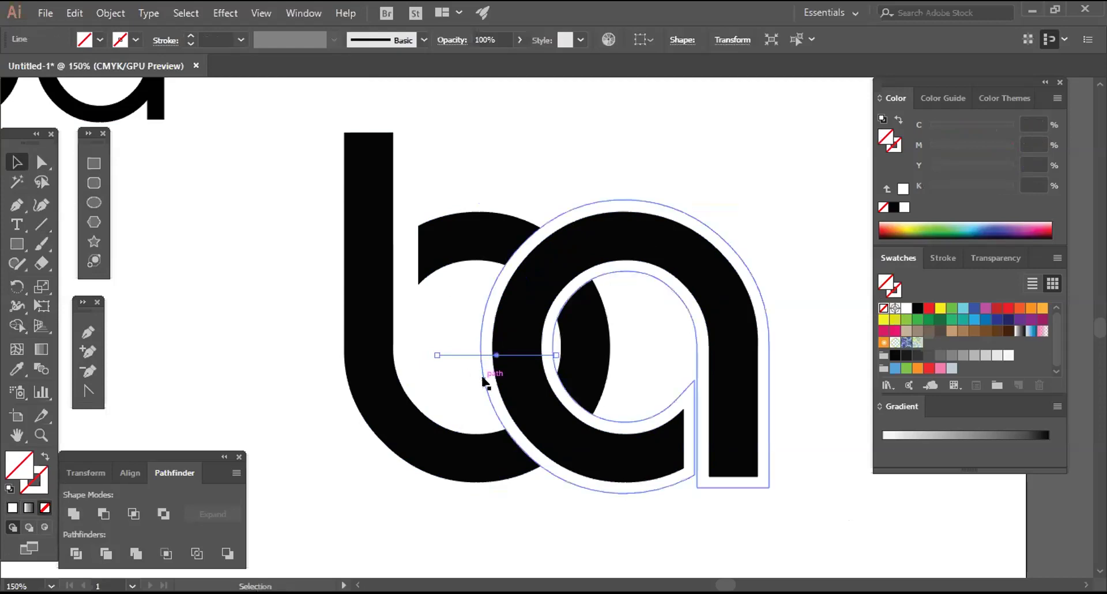
left_click(485, 378, "shift")
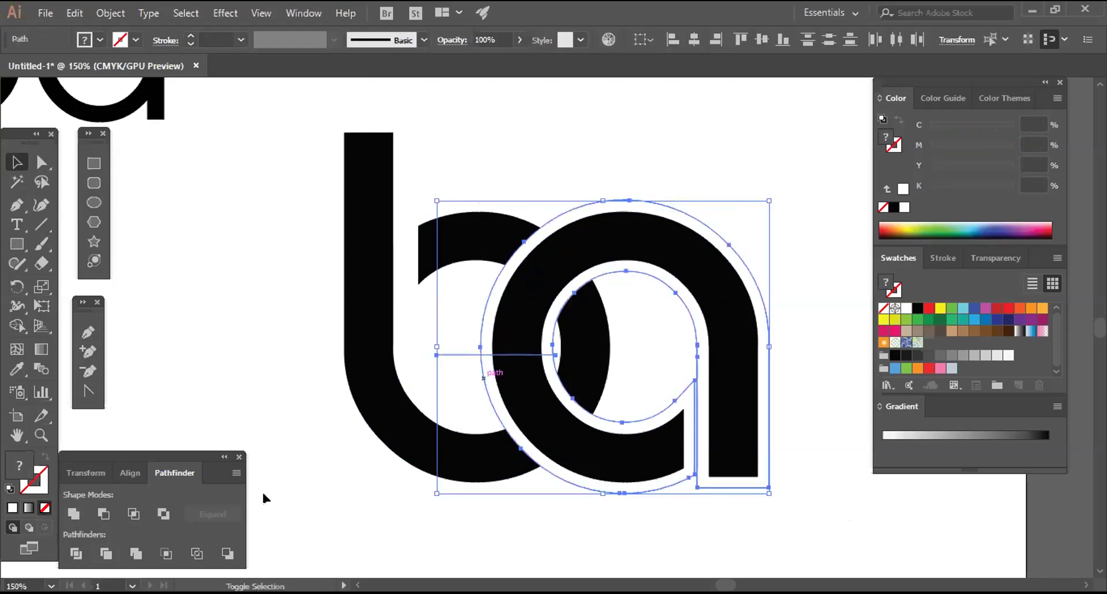
left_click(91, 555)
- Restack the lower outline piece so the 'a' interweaves with the 'b'
left_click(668, 435)
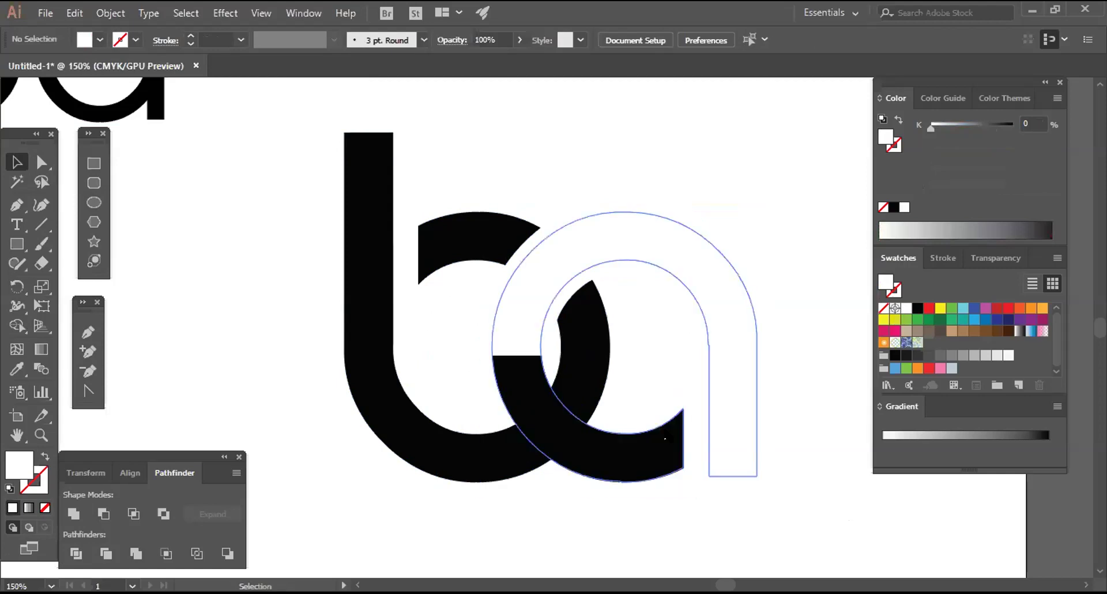
left_click(626, 453)
right_click(624, 449)
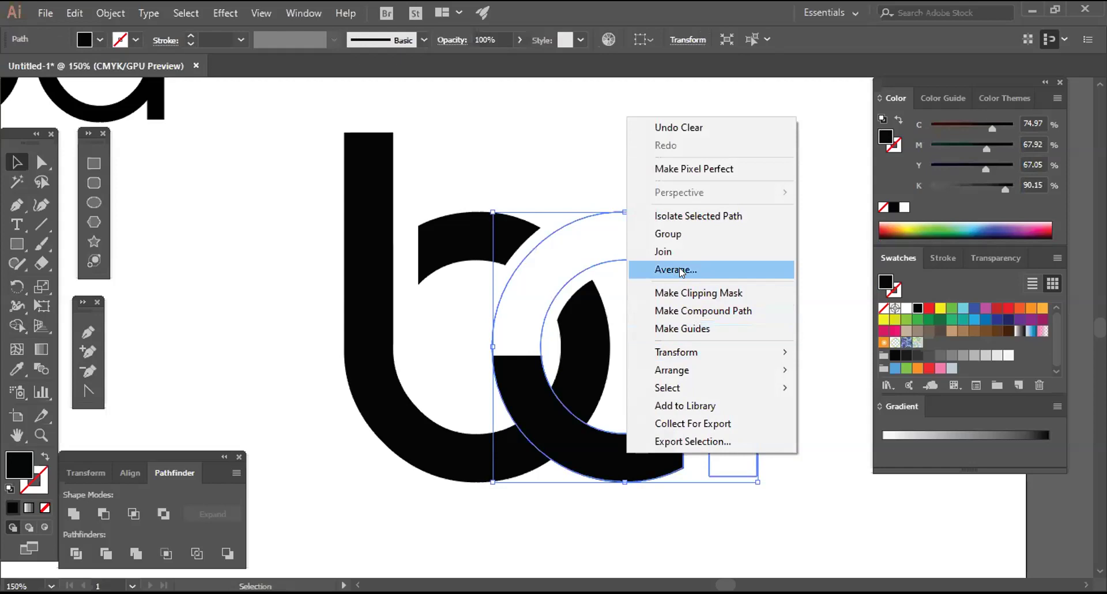
mouse_move(672, 370)
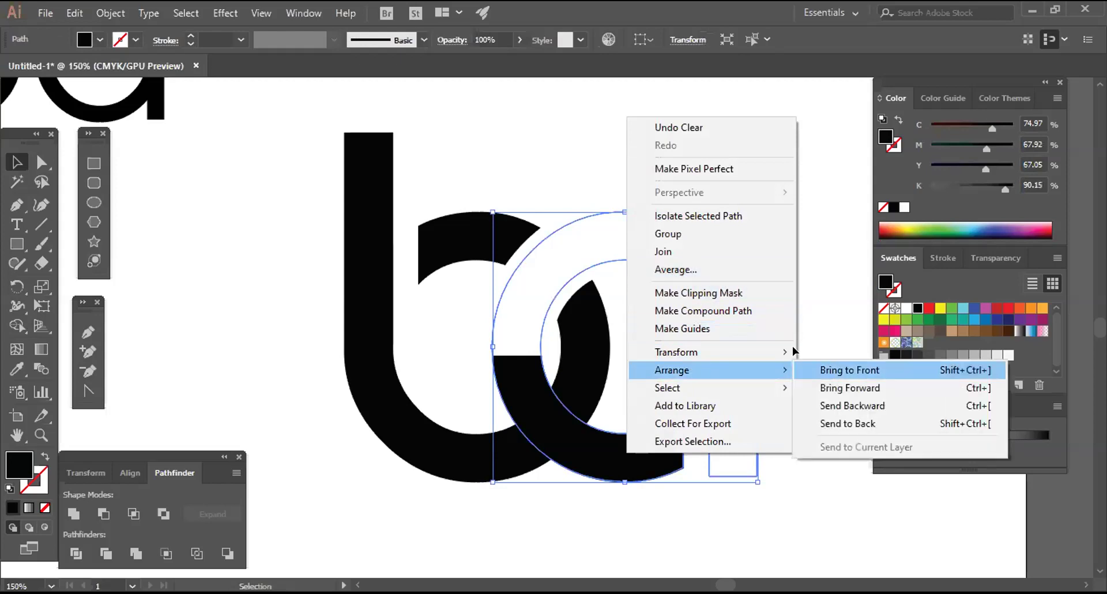
left_click(792, 348)
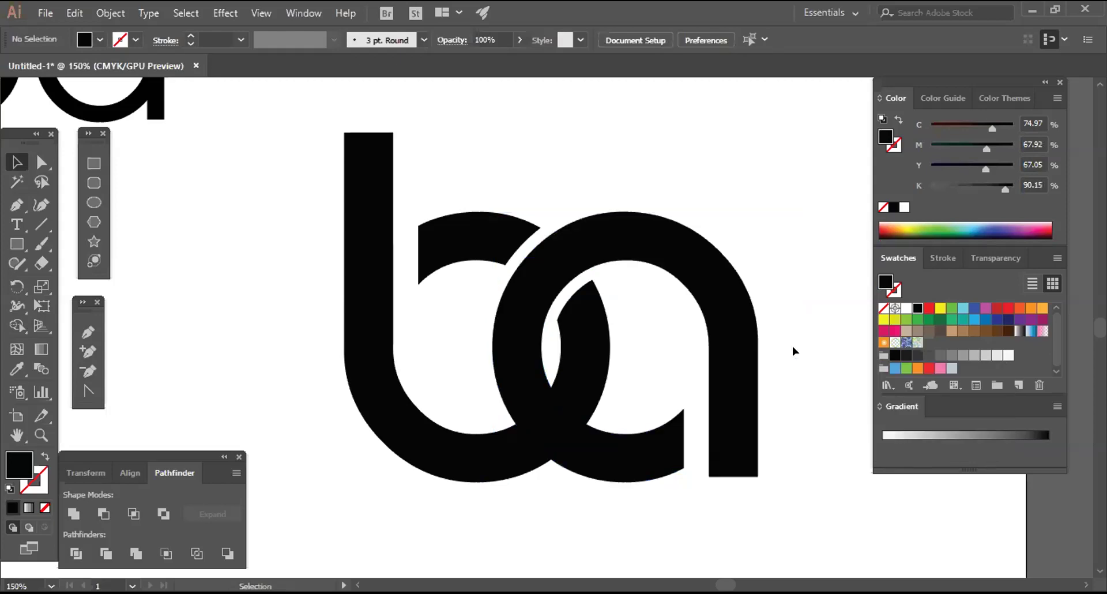
- Subtract the white outline from the b with Pathfinder Minus Front
left_click(611, 275)
left_click(622, 293)
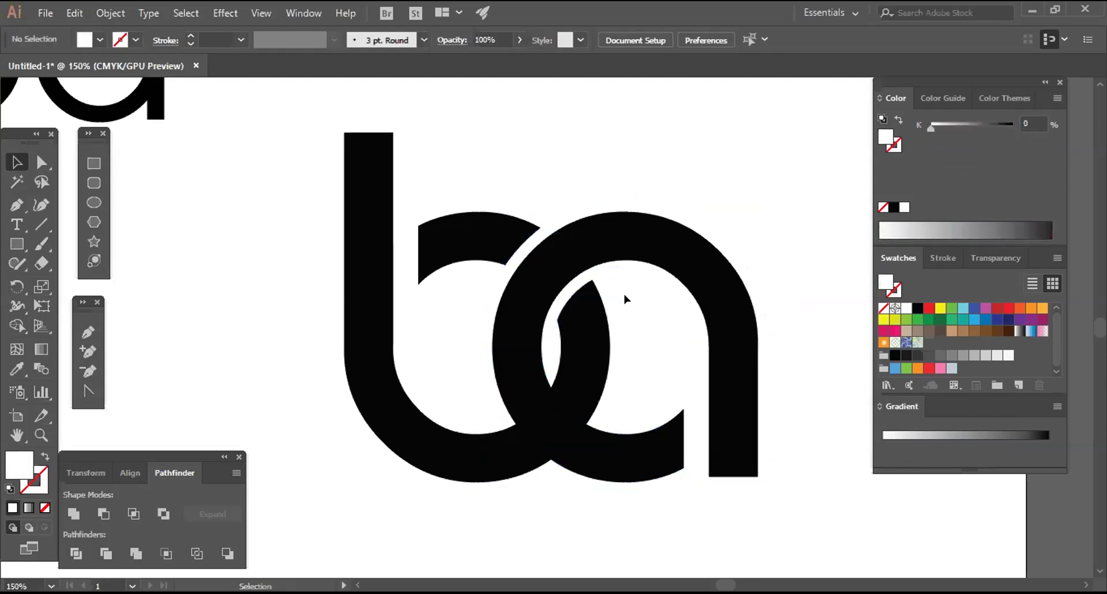
left_click_drag(628, 312, 573, 286)
left_click(104, 513)
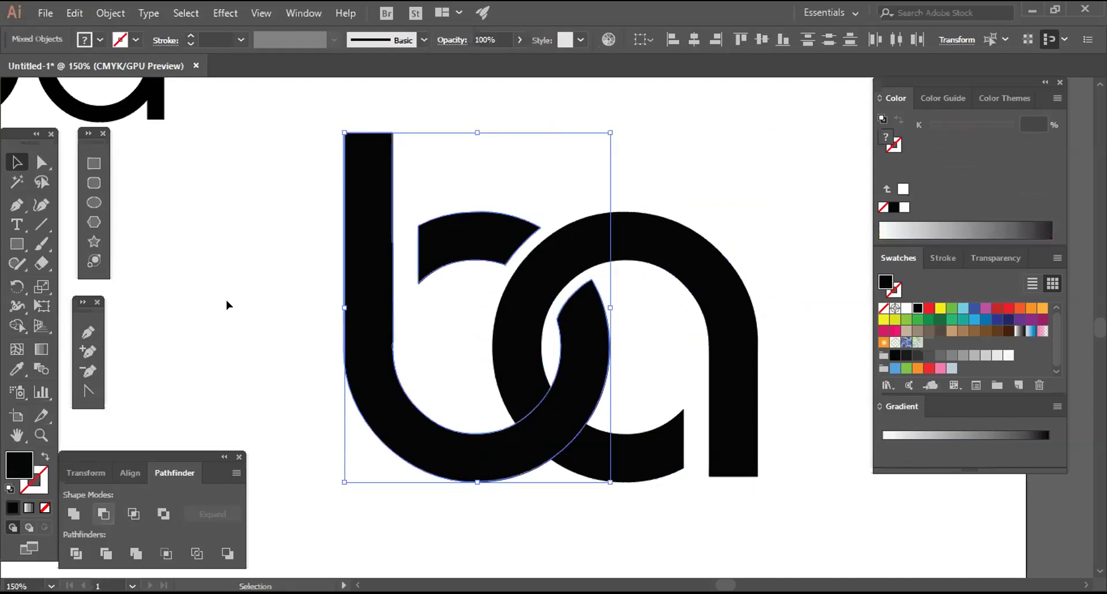
left_click(226, 301)
- Ungroup the resulting b pieces and select the b path
left_click(628, 445)
left_click(641, 368)
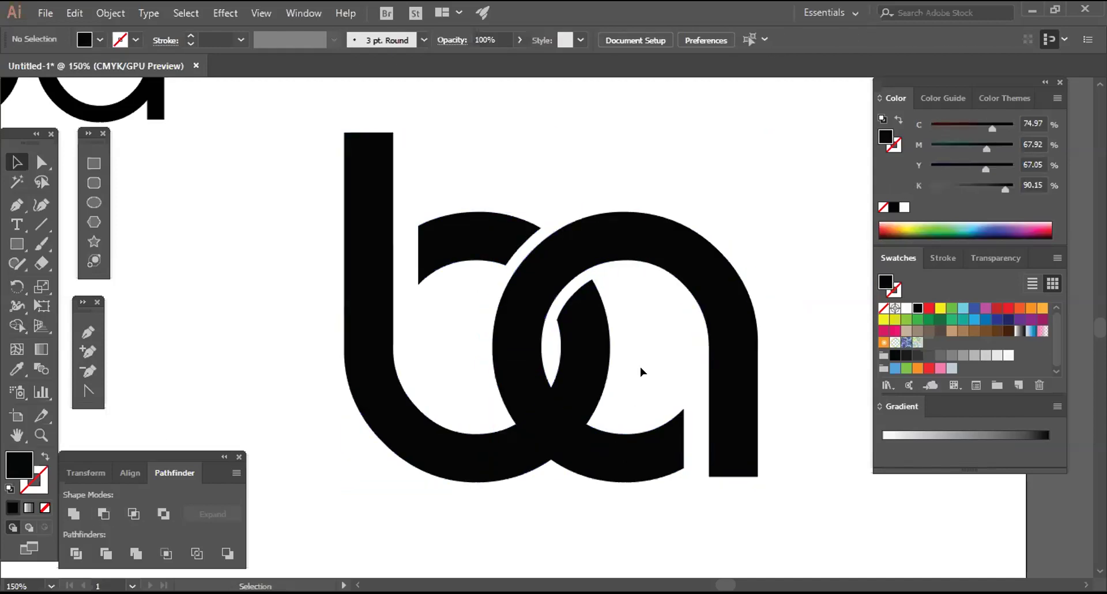
left_click(601, 395)
right_click(579, 353)
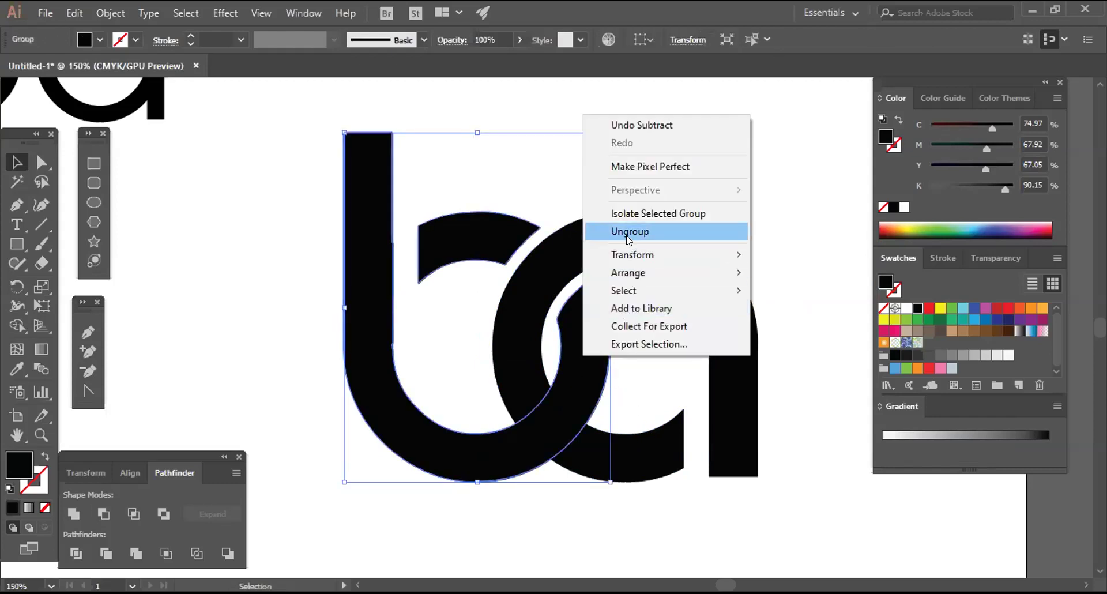
left_click(645, 229)
left_click(588, 325)
- Give the b a black stroke raised to 18 pt
key("a")
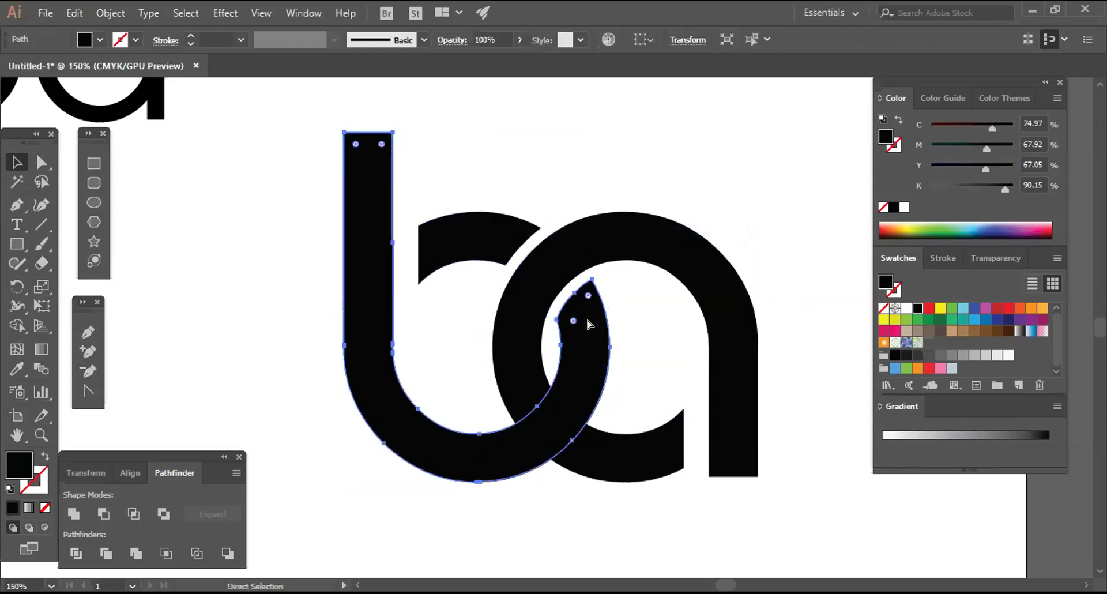
key("v")
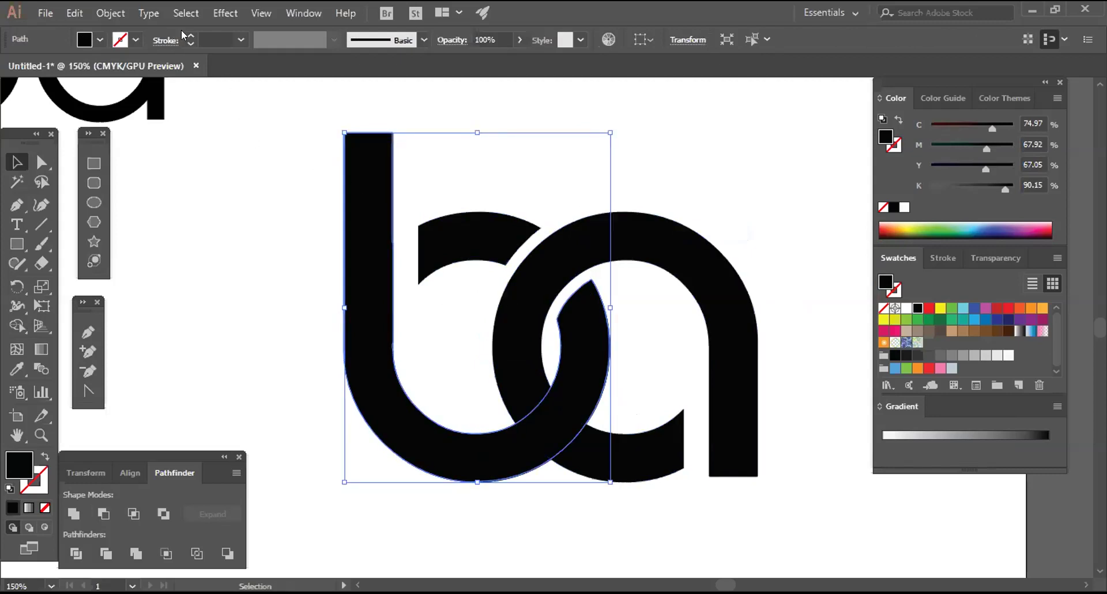
left_click(189, 36)
left_click(190, 36)
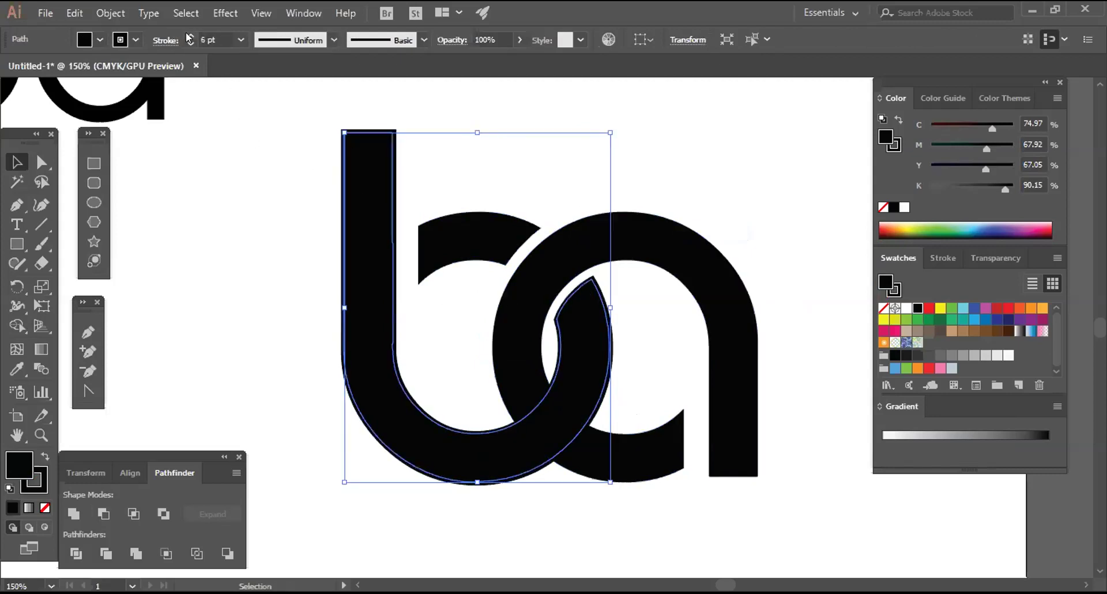
left_click(189, 36)
left_click(189, 36)
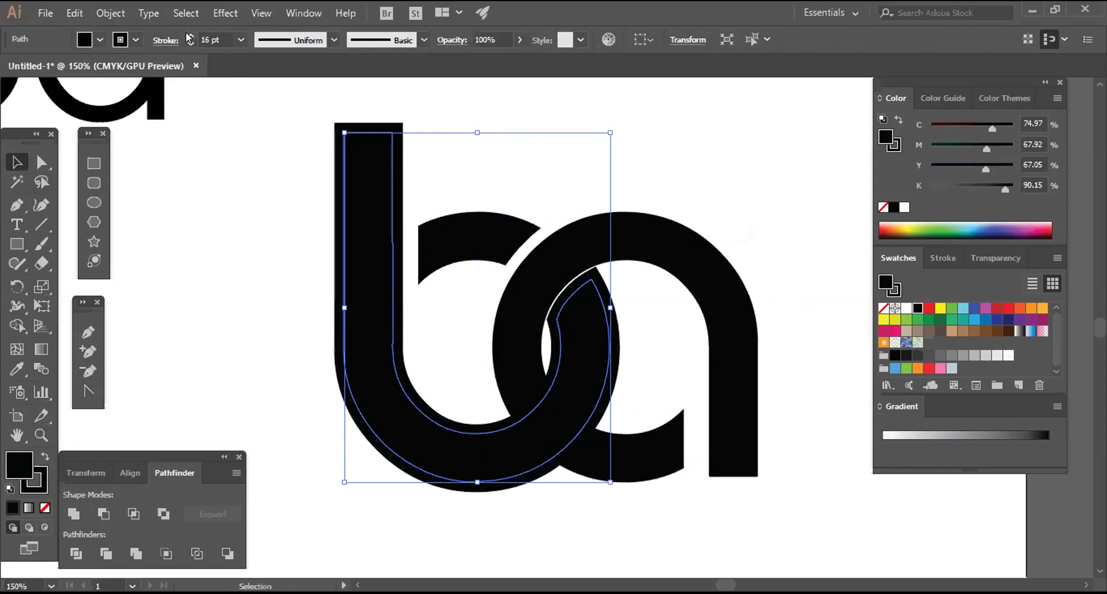
left_click(189, 35)
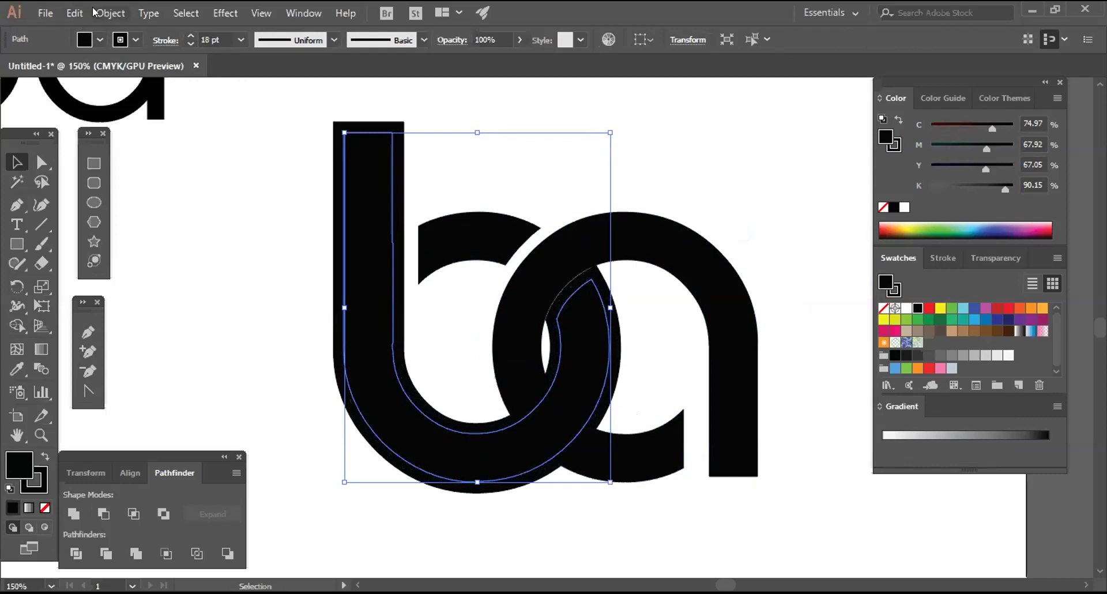
- Expand the stroked b into outlines and fill them white
left_click(110, 13)
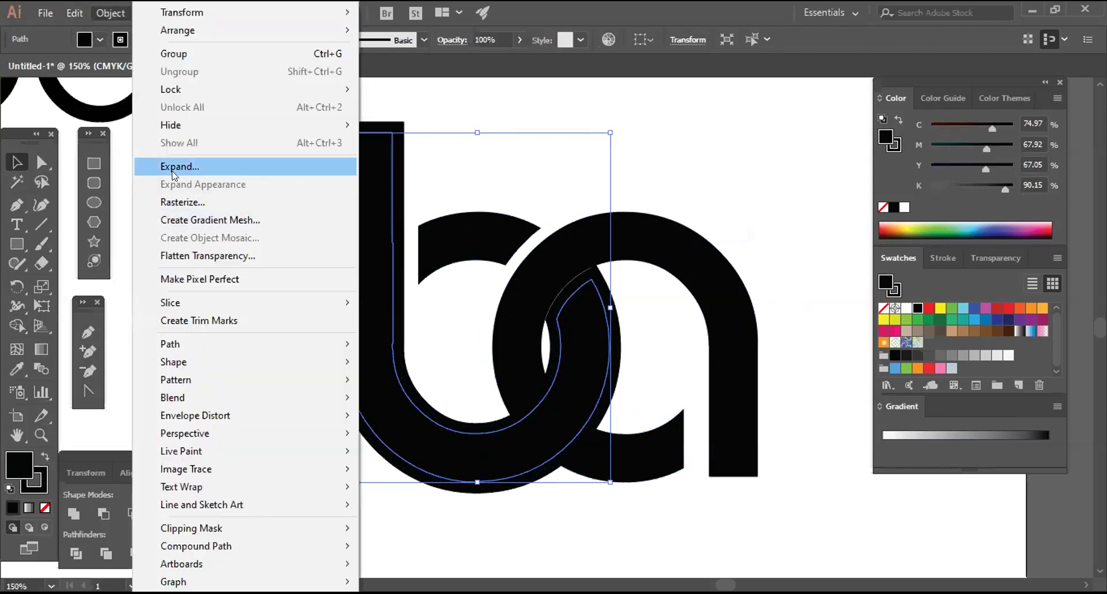
left_click(173, 167)
left_click(526, 398)
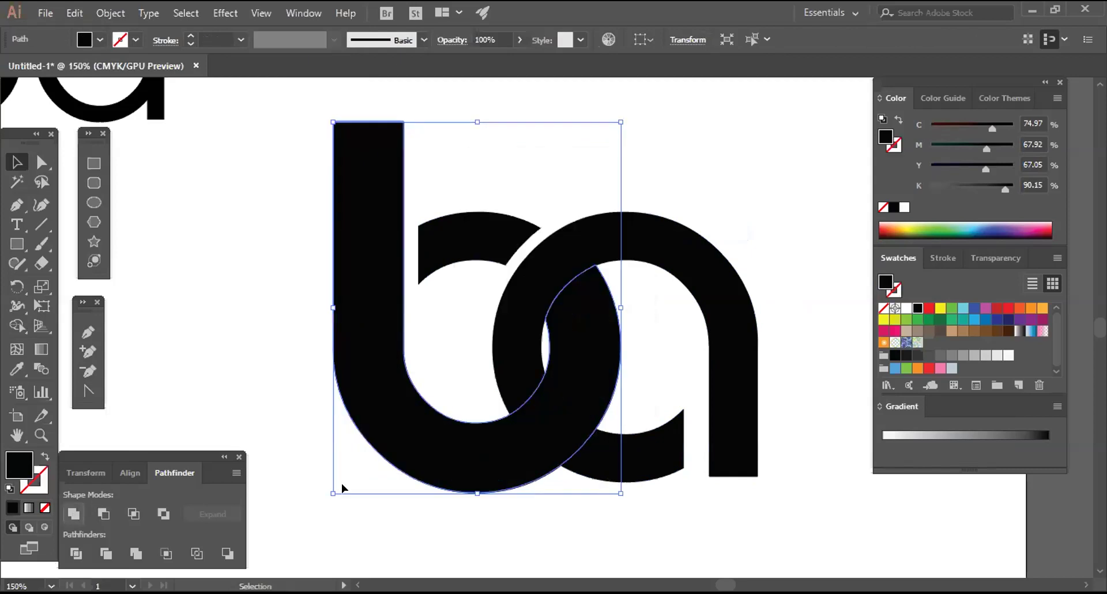
left_click(906, 308)
left_click(804, 322)
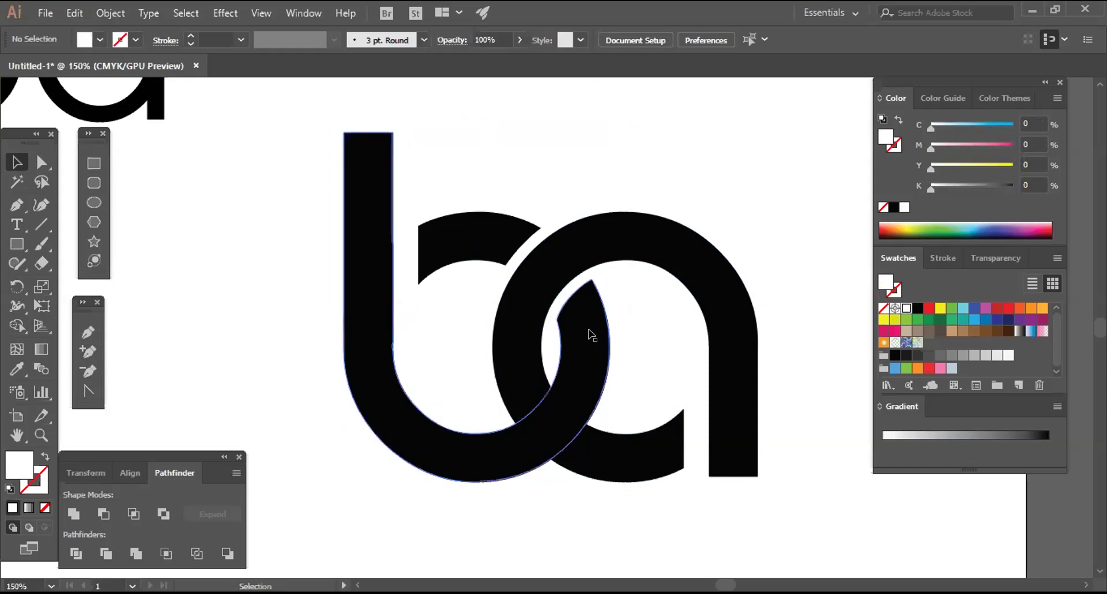
- Send the a backward so it sits behind the b
left_click(615, 453)
right_click(615, 455)
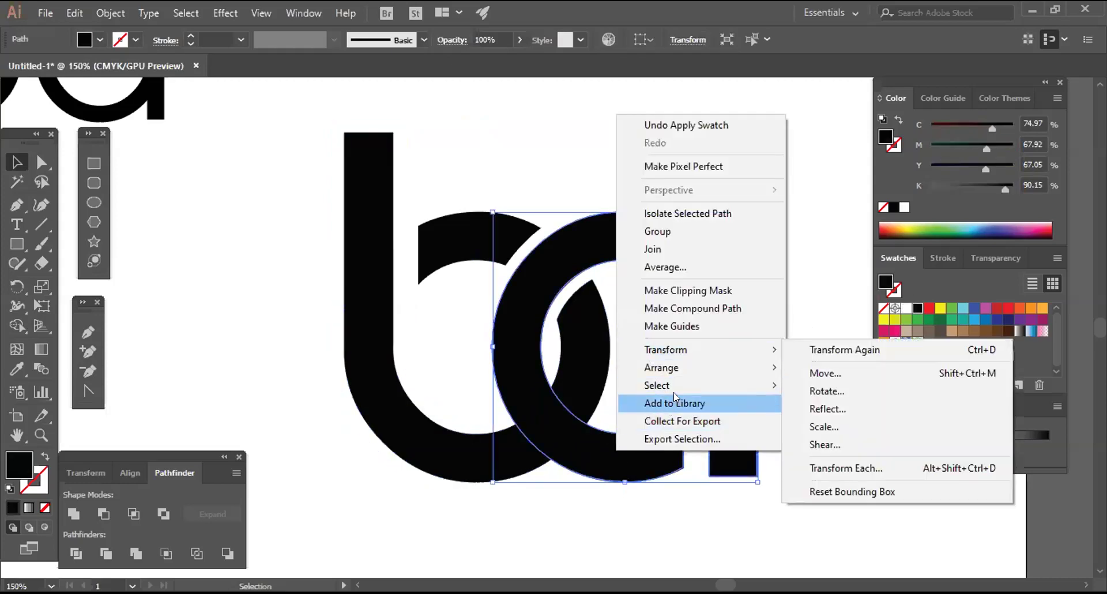
mouse_move(662, 368)
key("Return")
mouse_move(575, 525)
left_mouse_down()
mouse_move(564, 460)
mouse_move(401, 461)
left_mouse_up()
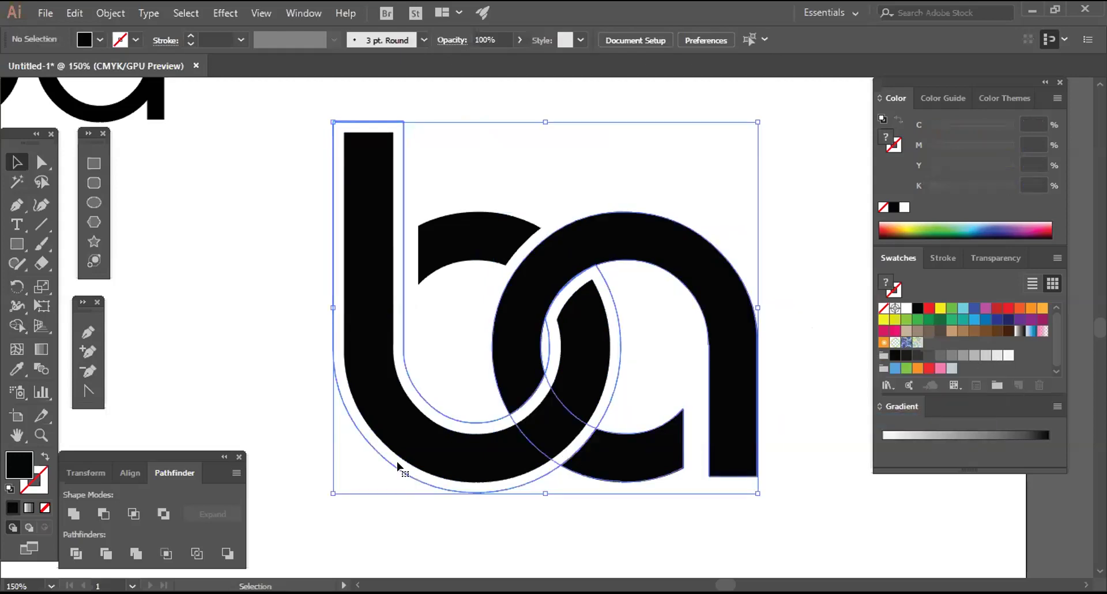
left_click(663, 366)
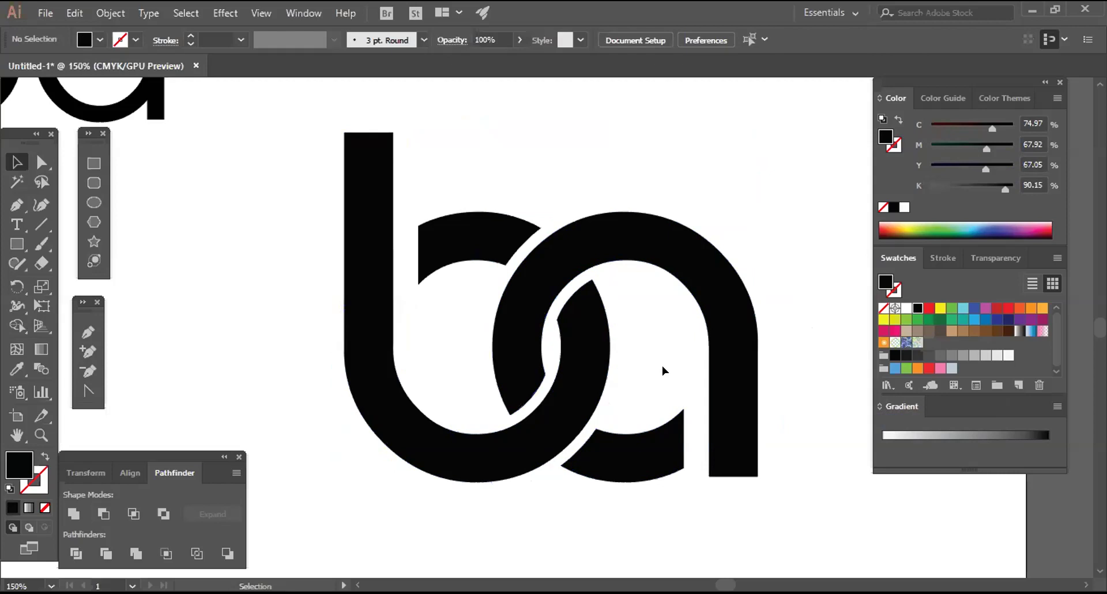
- Scale up the interlocked ba logo with its bounding box
left_click_drag(662, 366, 690, 380)
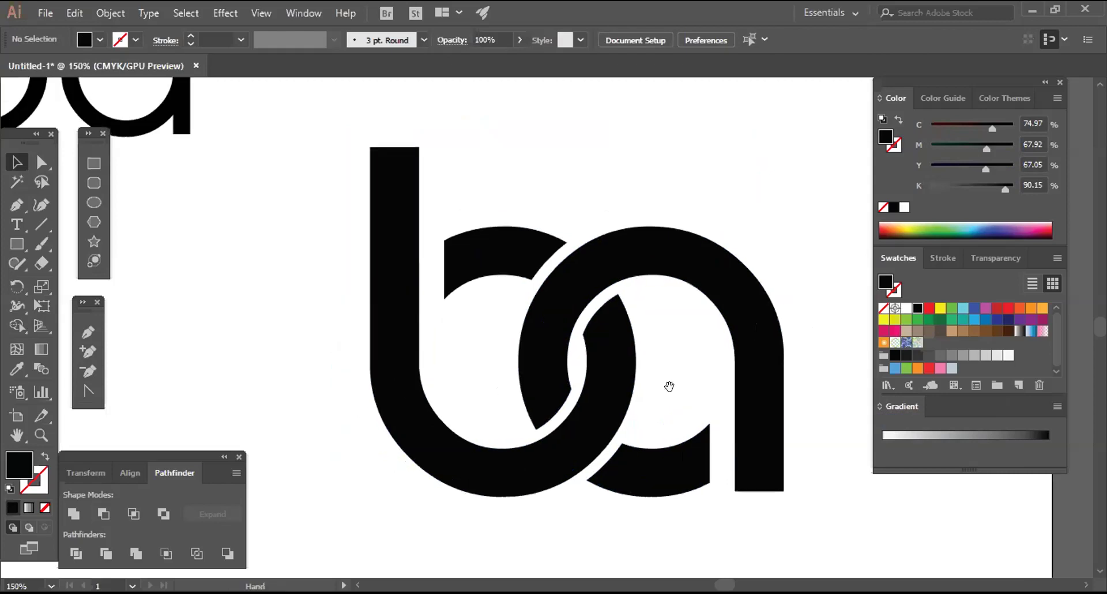
mouse_move(511, 346)
left_mouse_down()
mouse_move(771, 502)
mouse_move(650, 410)
mouse_move(862, 510)
left_mouse_up()
left_click(861, 509)
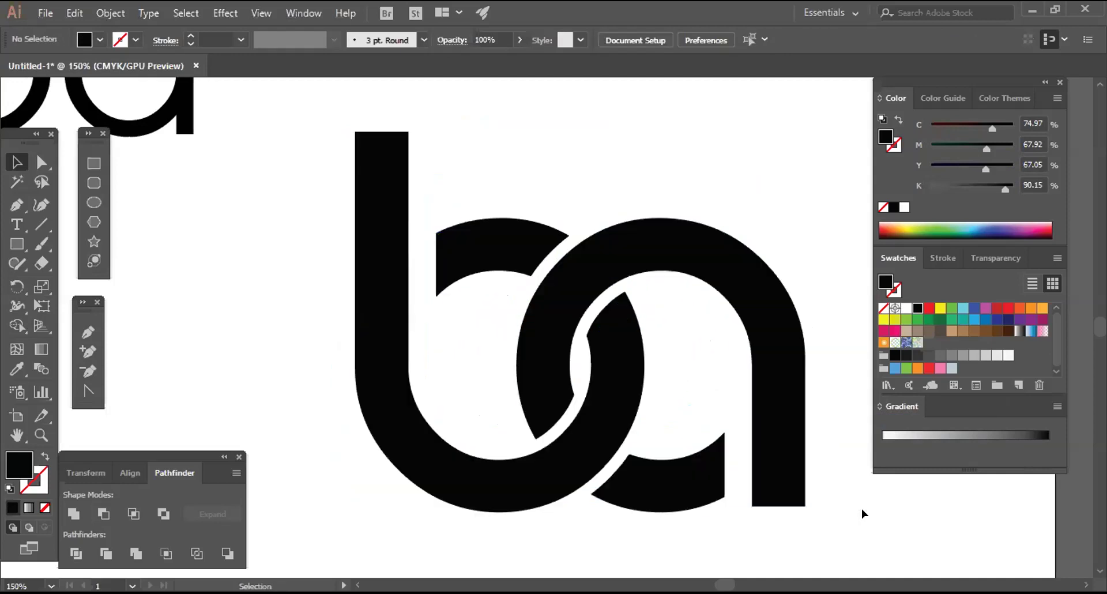
left_click_drag(861, 508, 788, 495)
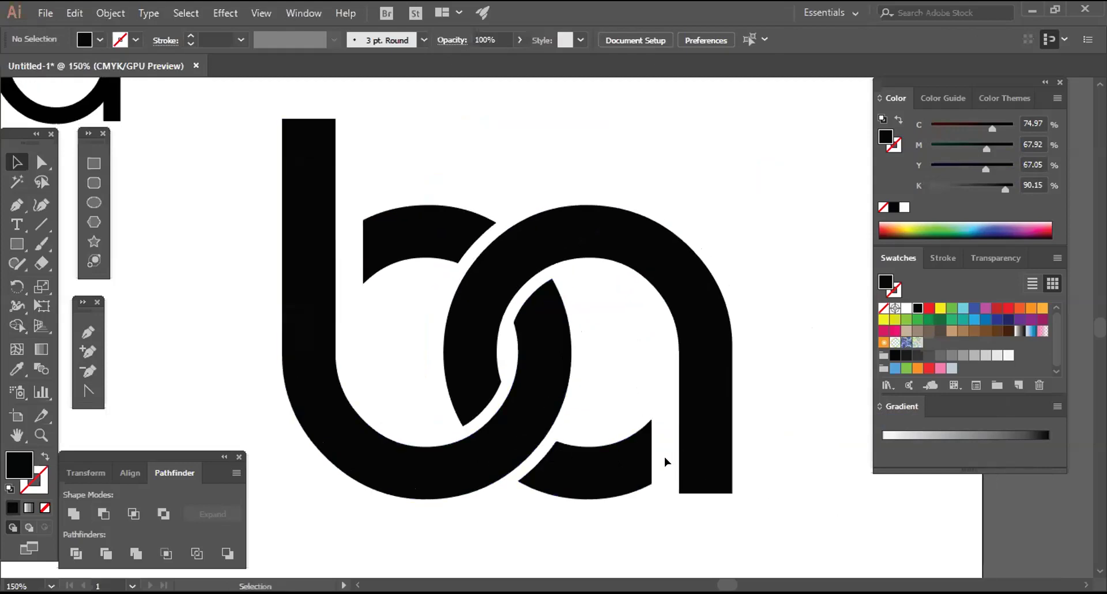
- Draw a small rectangle beside the upper part of the b's stem
left_click(453, 374)
left_click(383, 332)
left_click(94, 163)
mouse_move(313, 279)
left_mouse_down()
mouse_move(370, 239)
mouse_move(373, 258)
left_mouse_up()
- Draw a tall narrow rectangle along the lower b stem
left_click_drag(336, 341, 372, 517)
key("v")
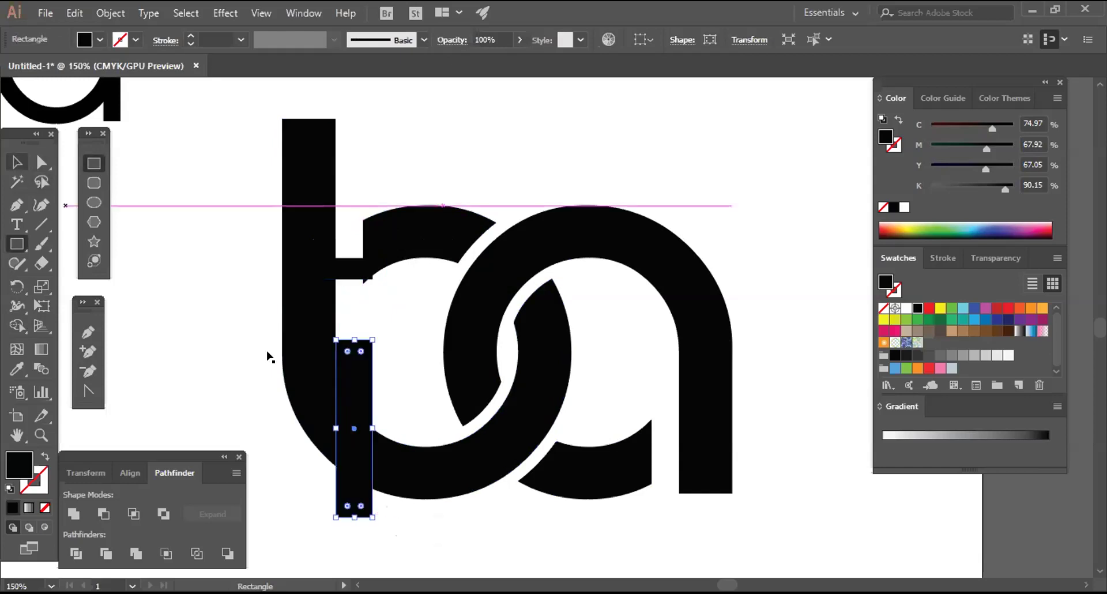
left_click(267, 354)
left_click(353, 385)
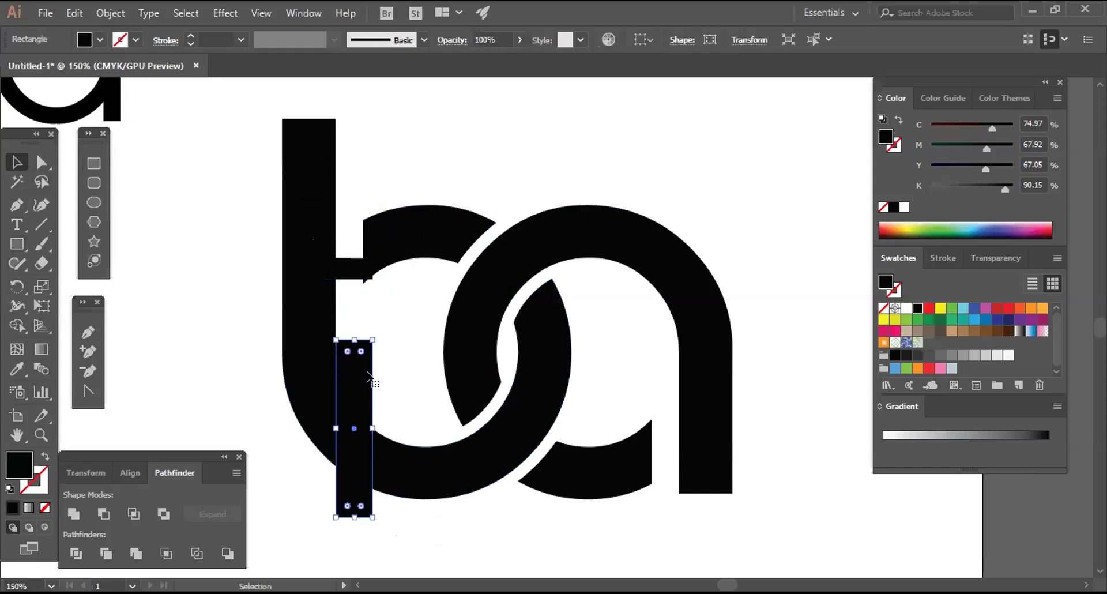
left_click(403, 350)
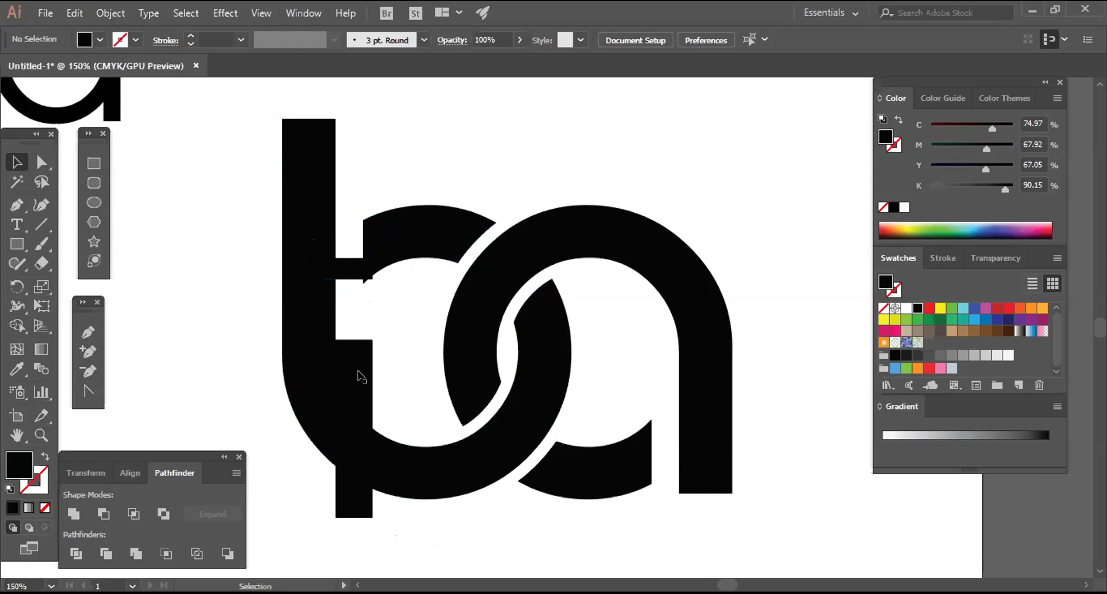
- Delete the small crossbar at the b's join and narrow the tall rectangle
left_click(351, 268)
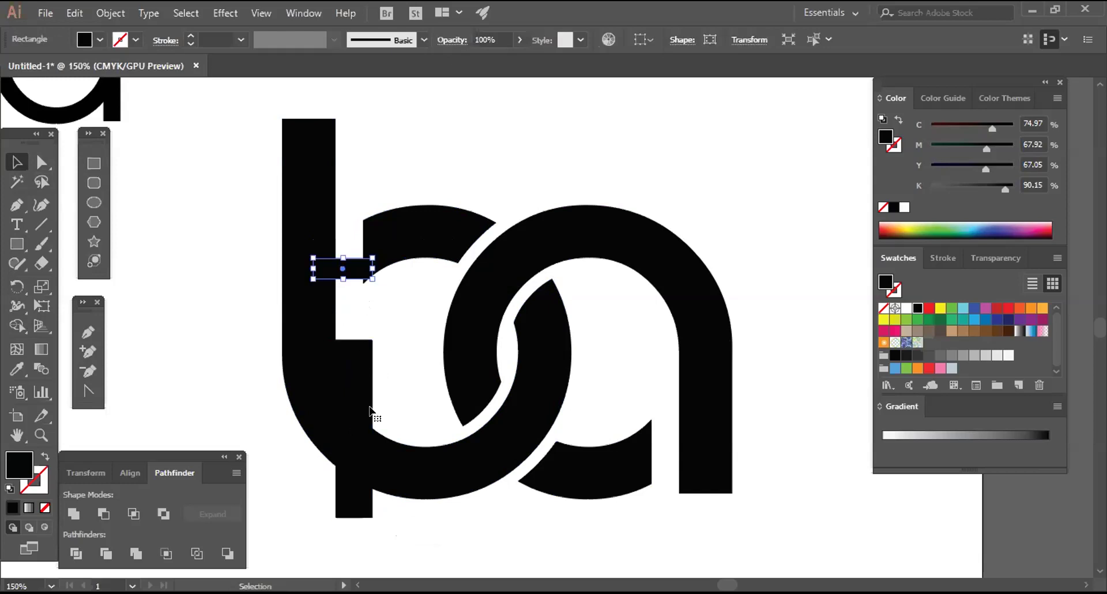
key("Delete")
left_click(354, 403)
left_click_drag(369, 428, 363, 428)
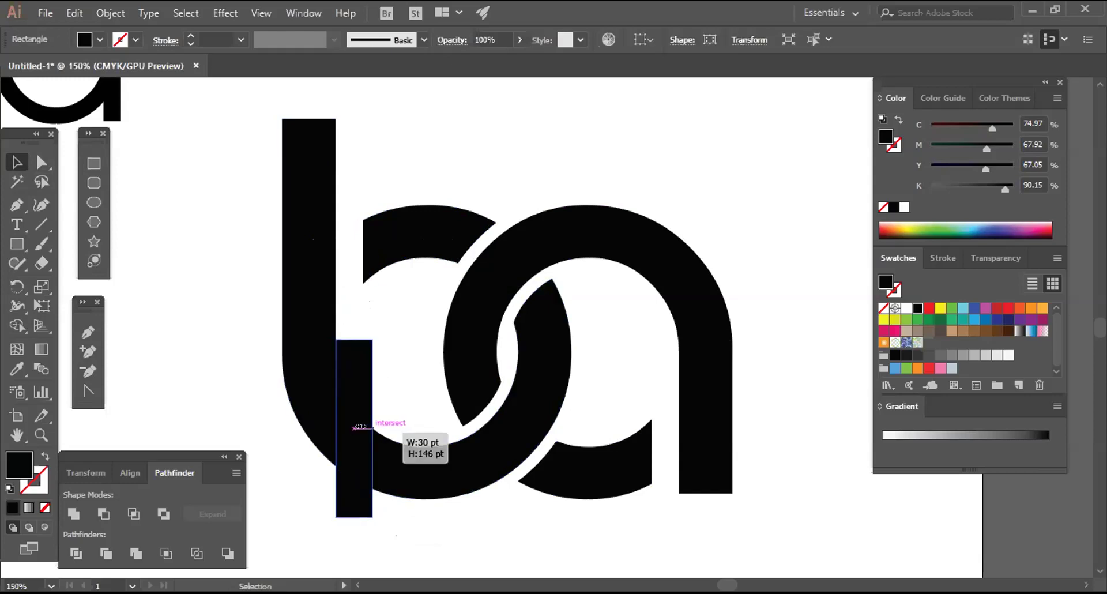
left_click(396, 380)
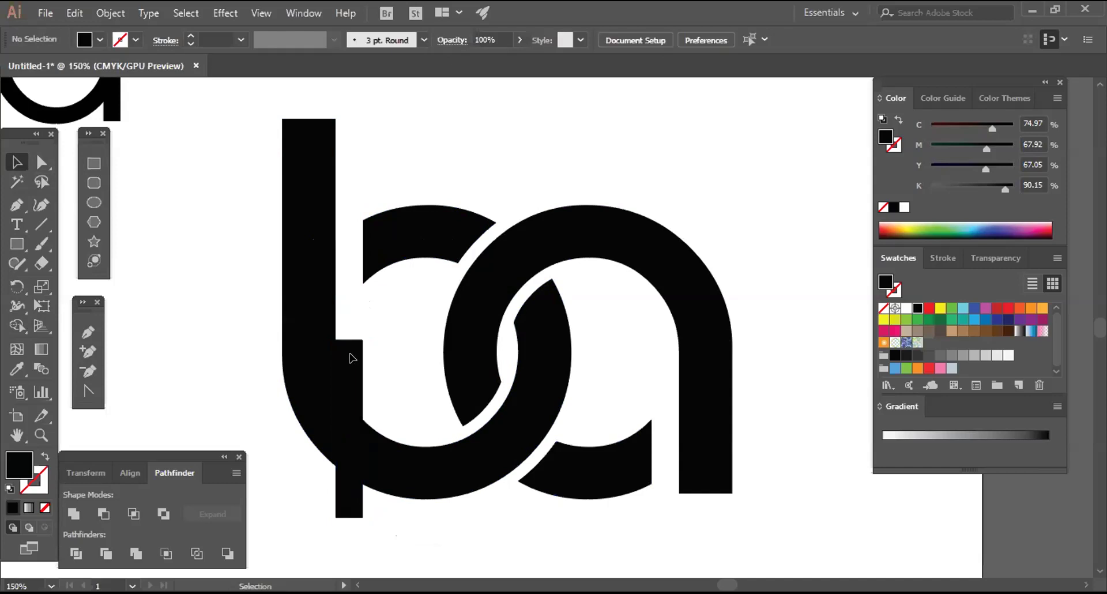
- Test-move the tall stem rectangle, then undo the move
left_click_drag(353, 357, 371, 353)
left_click(393, 359)
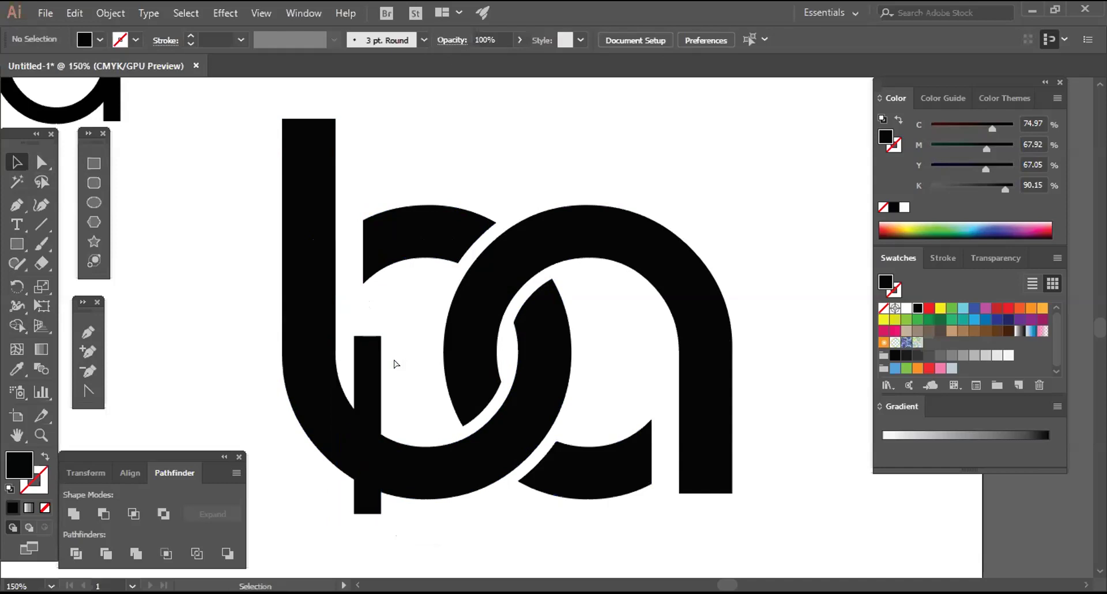
key("ctrl+z")
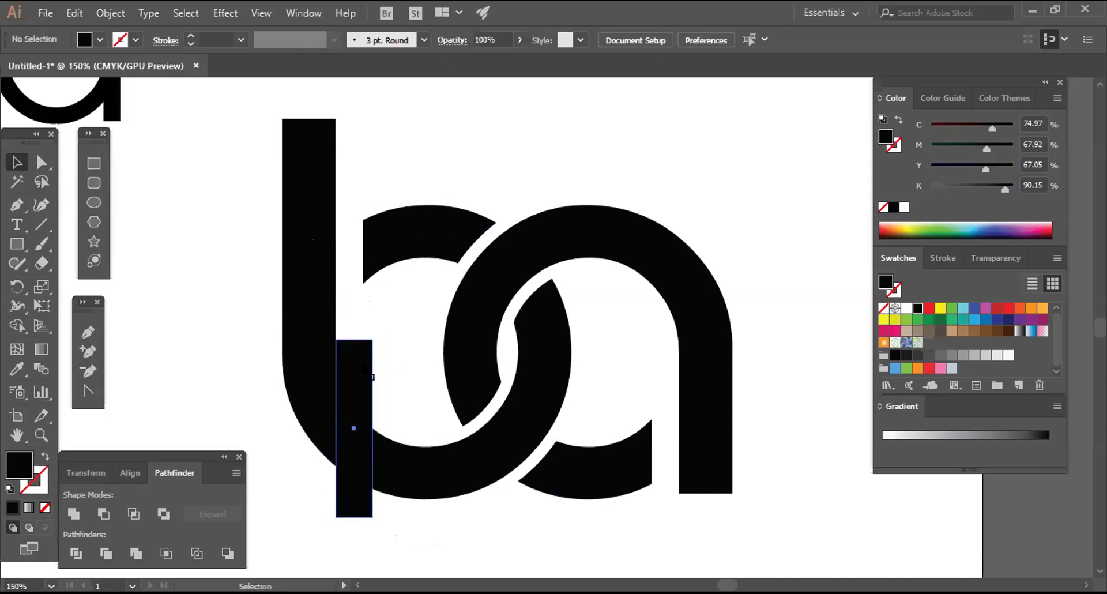
left_click(408, 362)
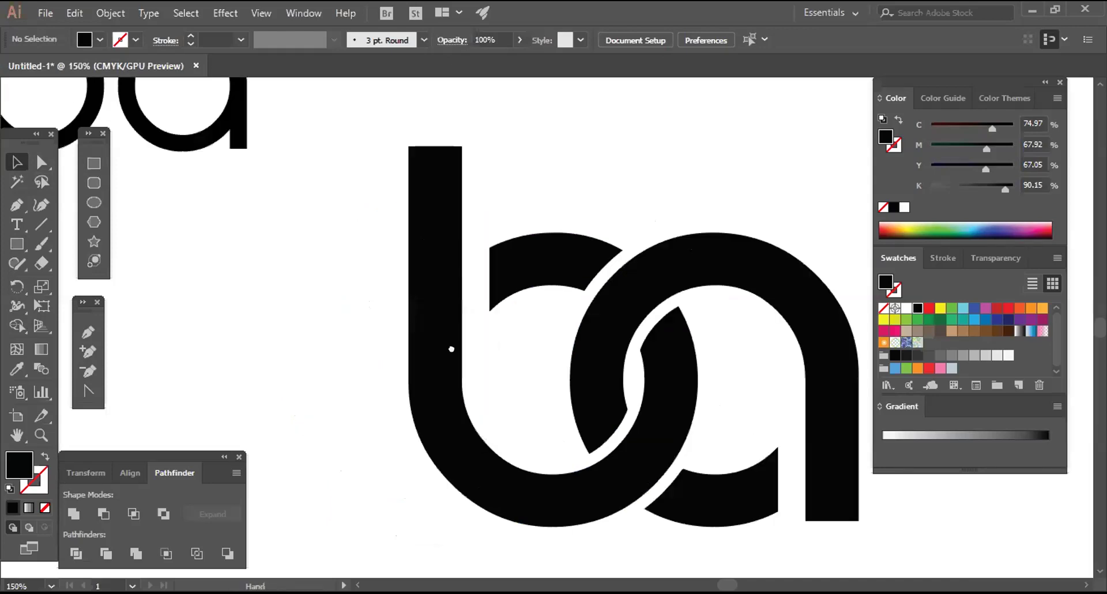
- Select all ba shapes, scale them small, group them, and move the group upper right
left_click_drag(752, 425, 810, 510)
key("ctrl+a")
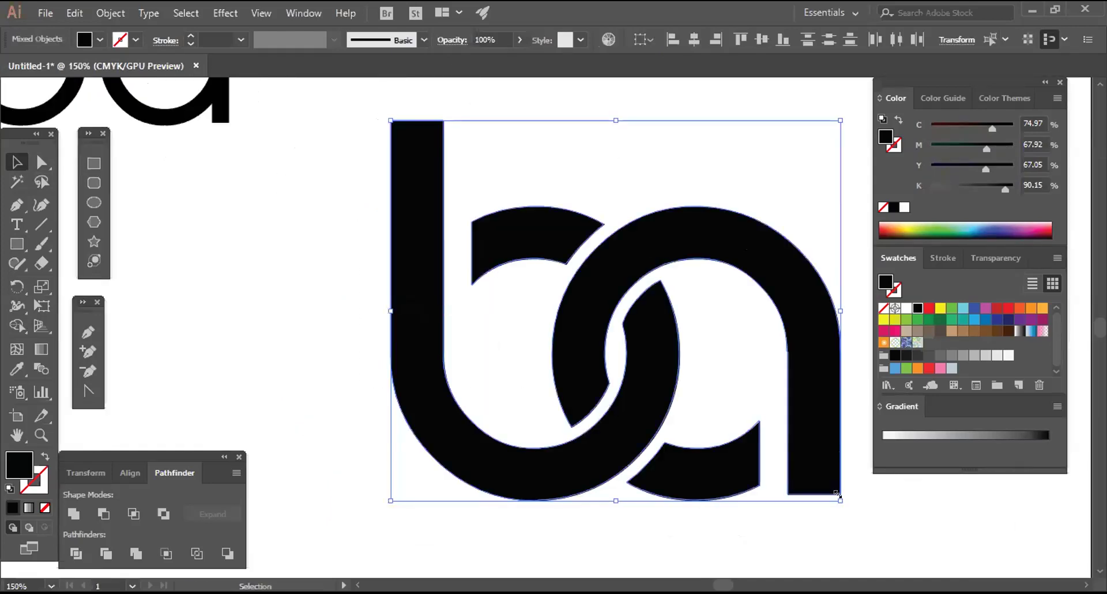
left_click_drag(622, 330, 655, 334)
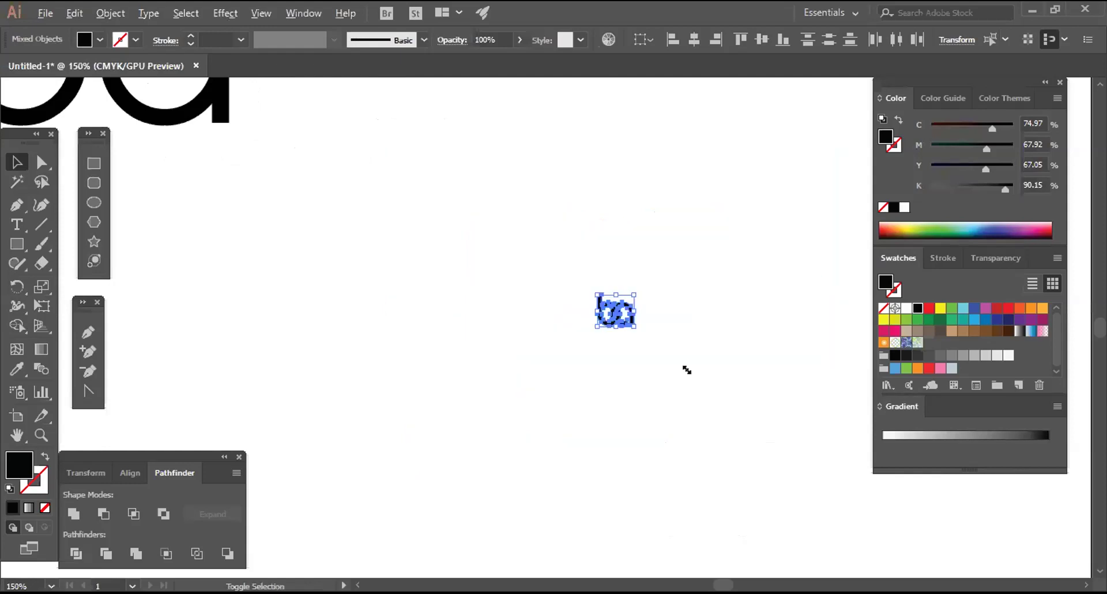
right_click(635, 321)
left_click(675, 421)
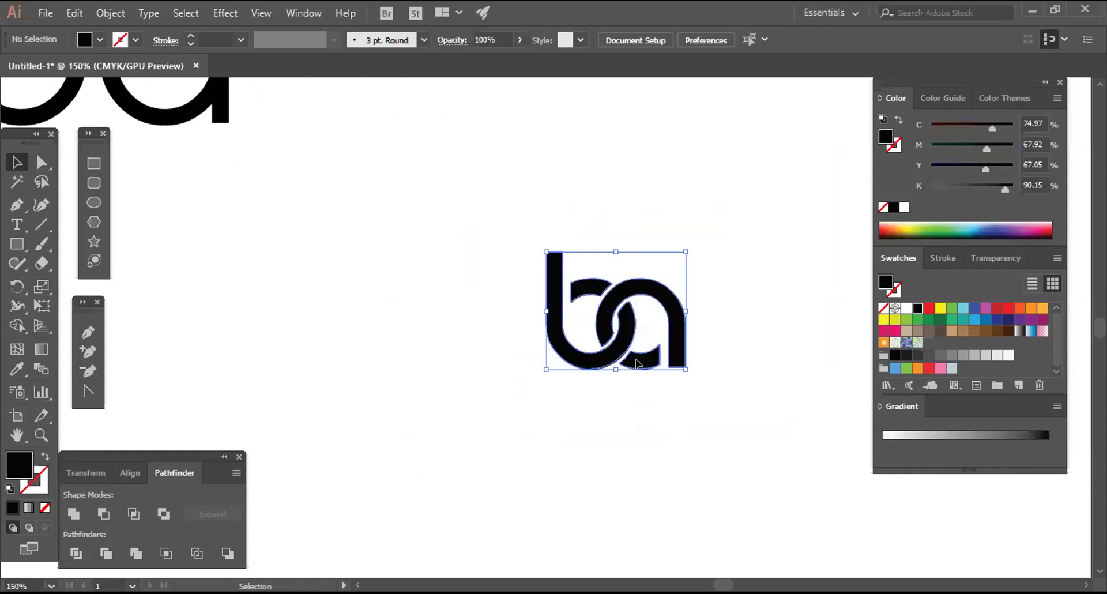
left_click_drag(633, 346, 745, 269)
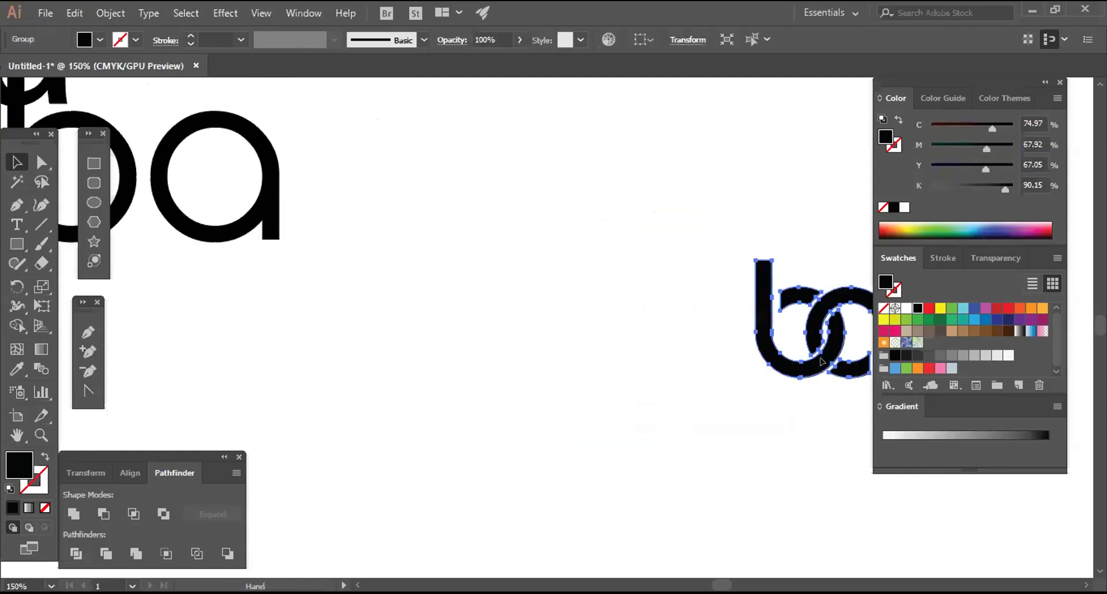
- Drag out a duplicate of the ba text and move the small logo further up-right
mouse_move(566, 321)
left_mouse_down()
mouse_move(356, 271)
mouse_move(698, 450)
left_mouse_up()
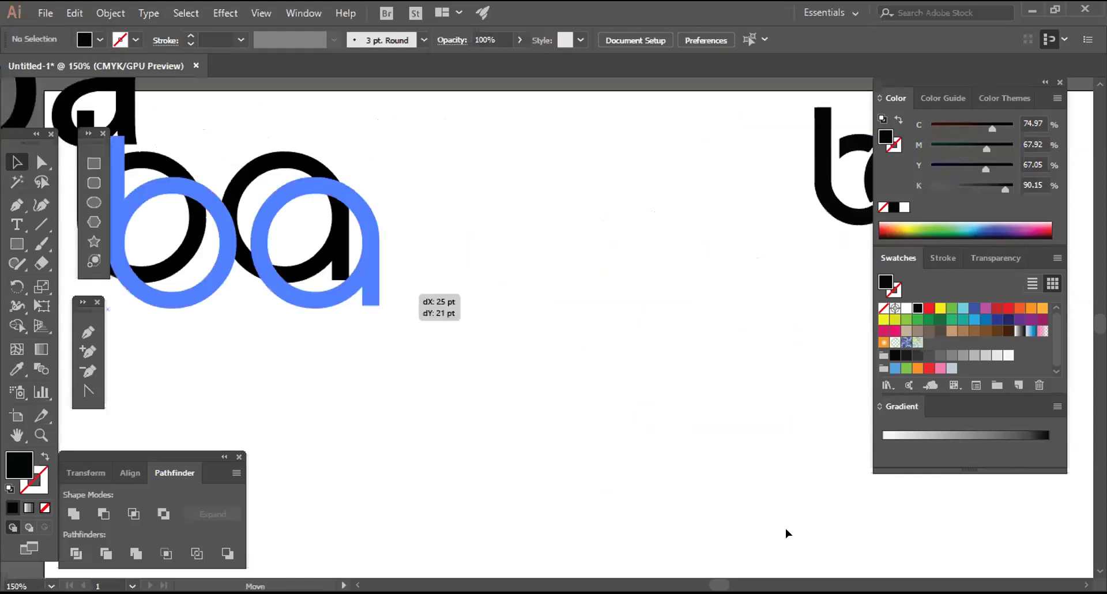
left_click_drag(577, 343, 628, 395)
scroll(629, 397, "up", 3)
left_click_drag(779, 253, 934, 214)
scroll(698, 298, "down", 3)
- Convert the ba text copy to outlines and ungroup the letters
left_click(609, 309)
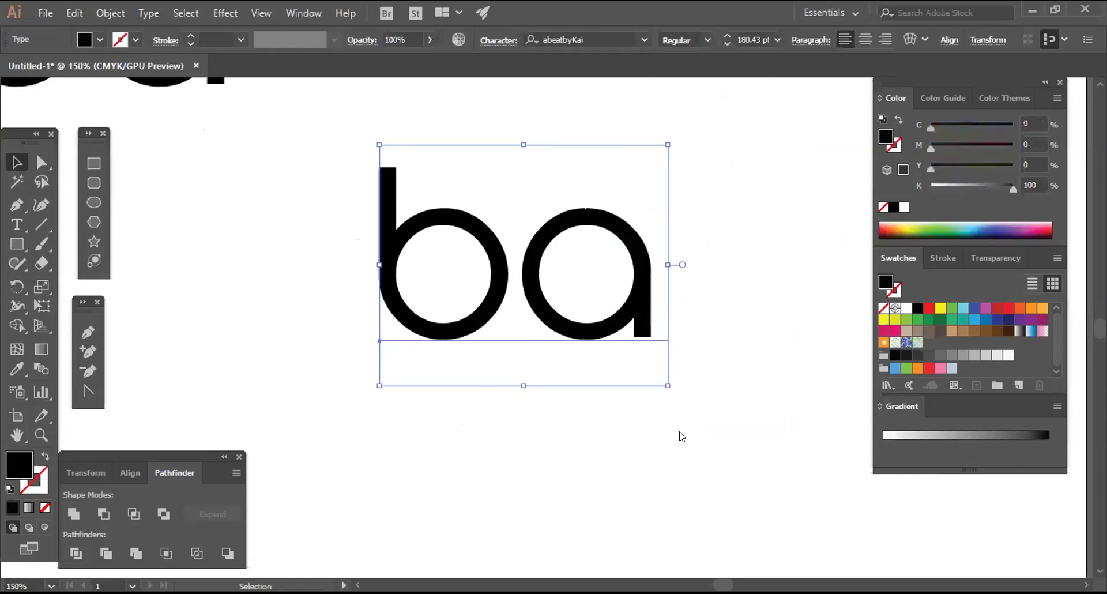
right_click(610, 279)
left_click(664, 395)
left_click_drag(585, 343, 614, 373)
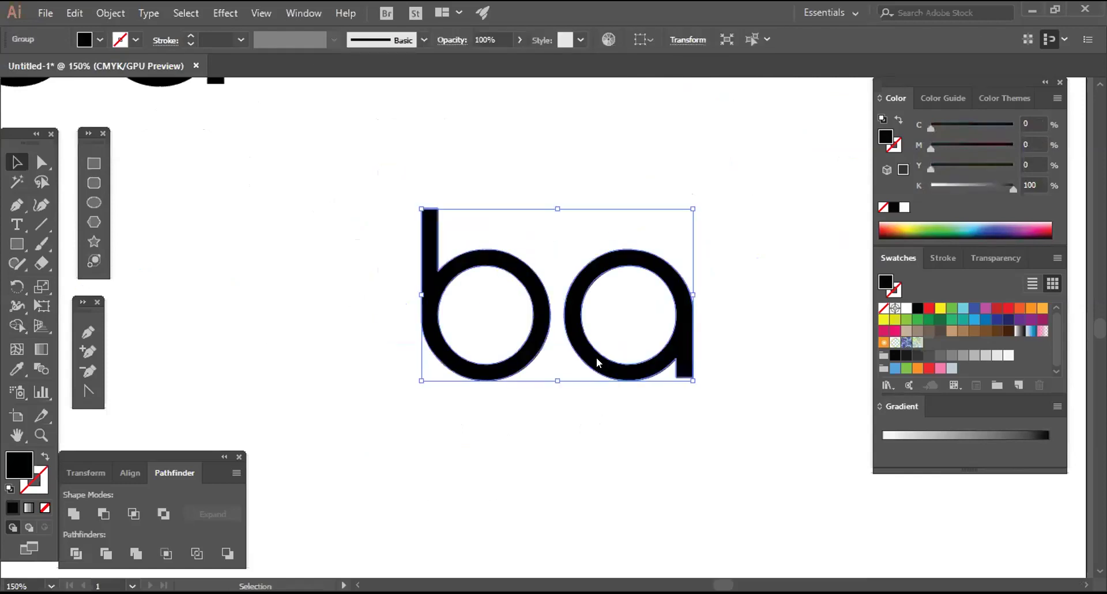
right_click(597, 360)
left_click(643, 236)
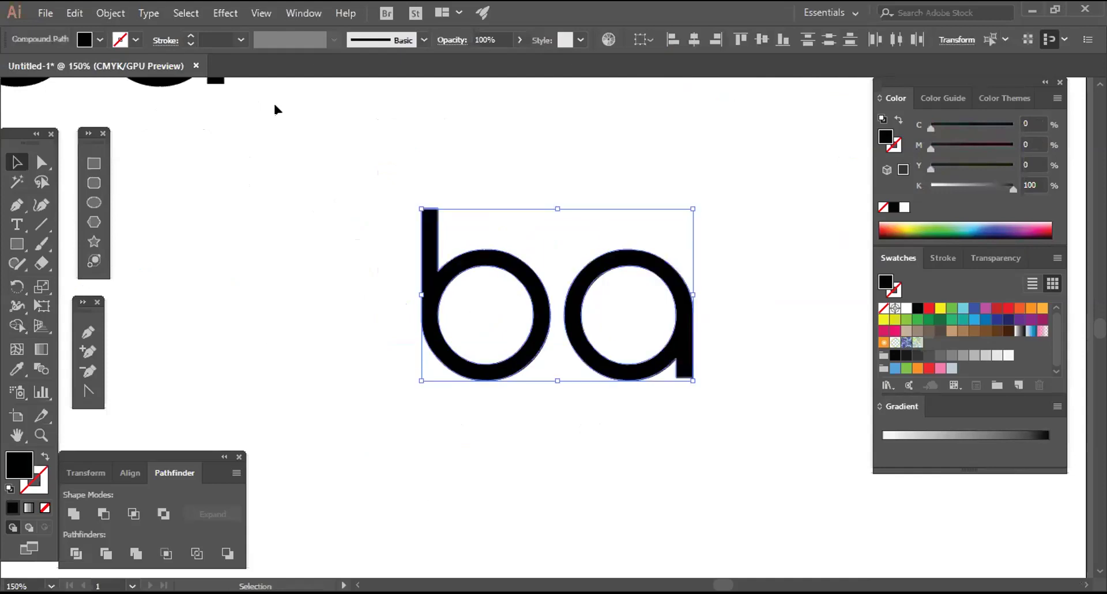
- Give the outlined letters a black 9 pt stroke and choose Object > Expand
left_click(184, 29)
left_click(184, 30)
left_click(184, 30)
left_click(185, 30)
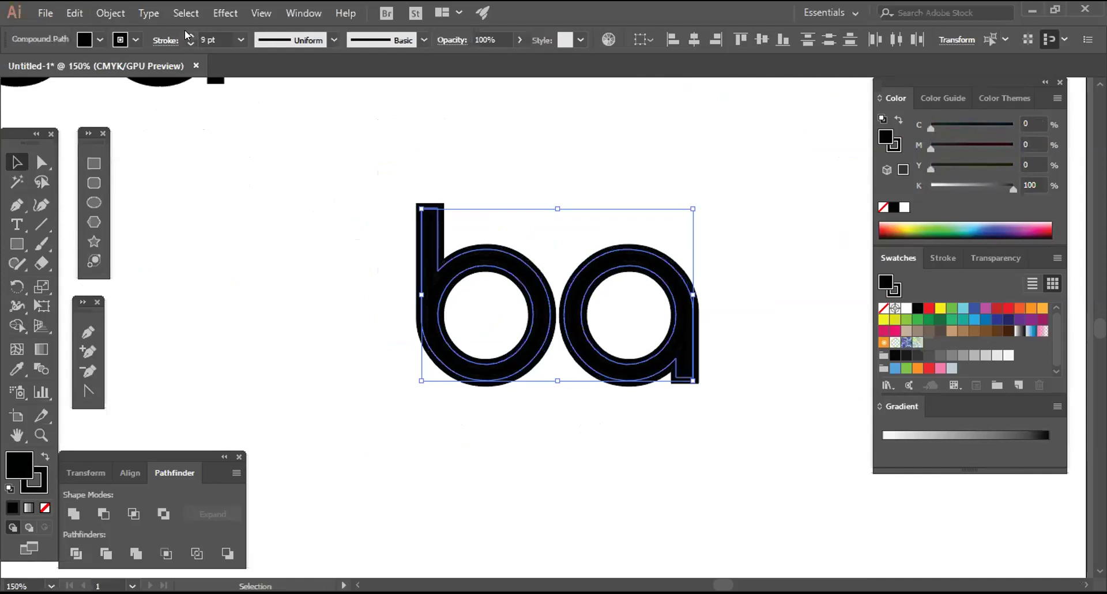
left_click(109, 12)
left_click(181, 168)
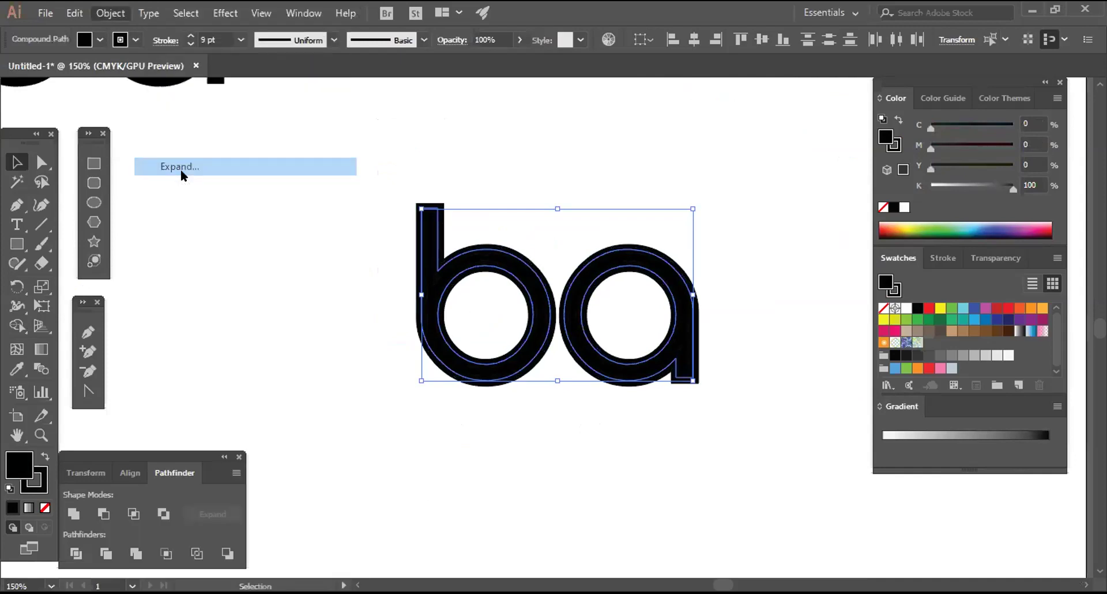
- Confirm the stroke expansion and ungroup the expanded b and a
key("Return")
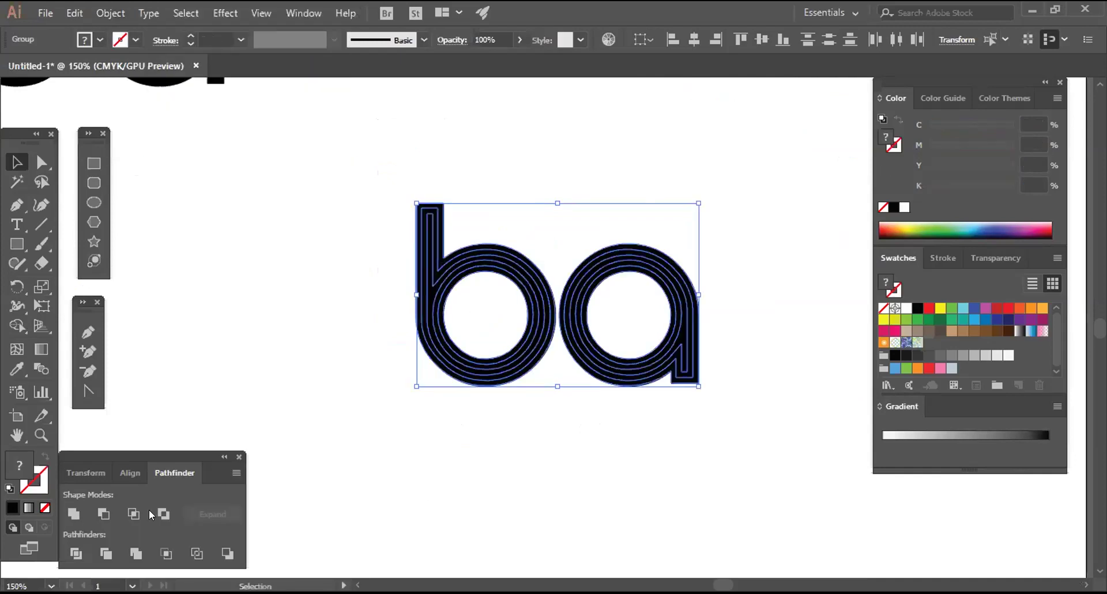
left_click(564, 479)
right_click(593, 369)
left_click(643, 245)
left_click(759, 353)
- Slide the a straight left onto the b and enlarge the overlapping pair
left_click_drag(689, 356, 622, 356)
left_click(672, 371)
mouse_move(411, 411)
left_mouse_down()
mouse_move(613, 408)
mouse_move(650, 508)
left_mouse_up()
left_click(650, 509)
left_click(666, 390)
left_click(729, 390)
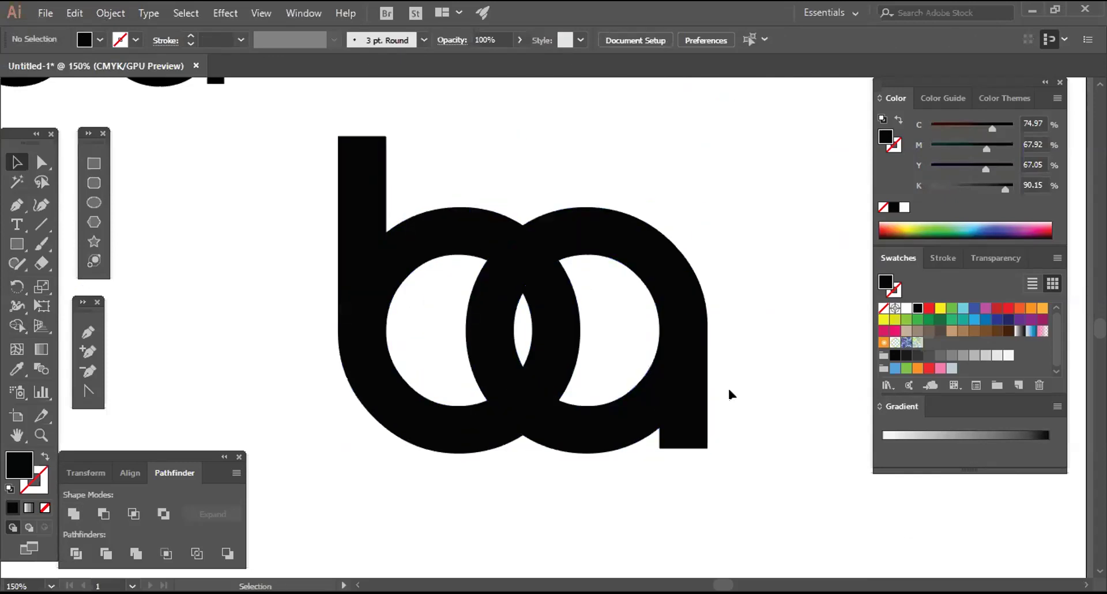
left_click(666, 372)
left_click(712, 374)
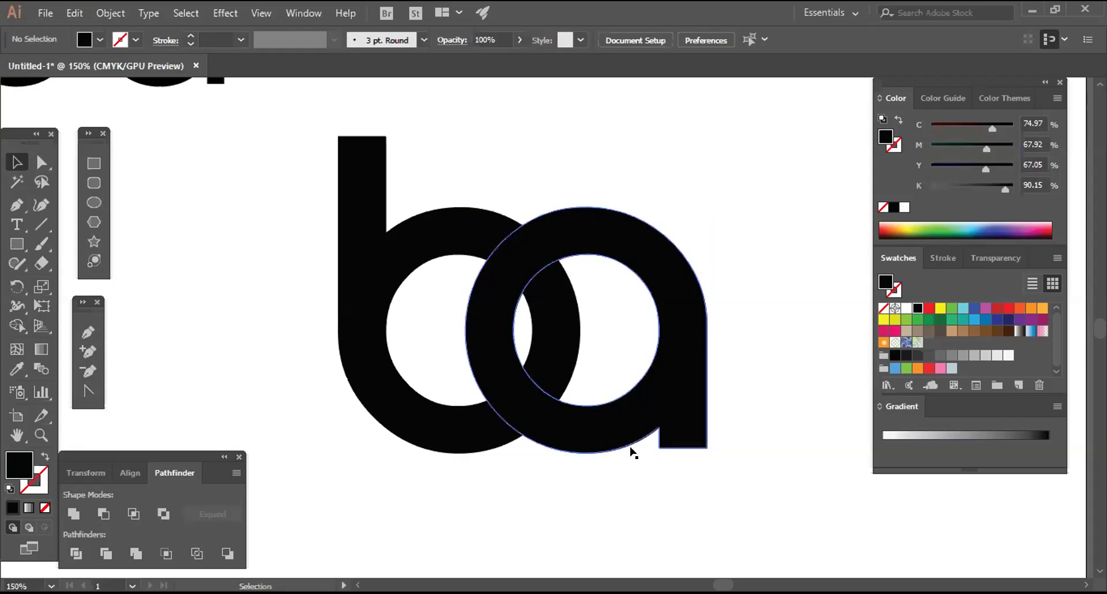
left_click(499, 243)
- Draw a tall narrow white-filled rectangle beside the b's stem
key("m")
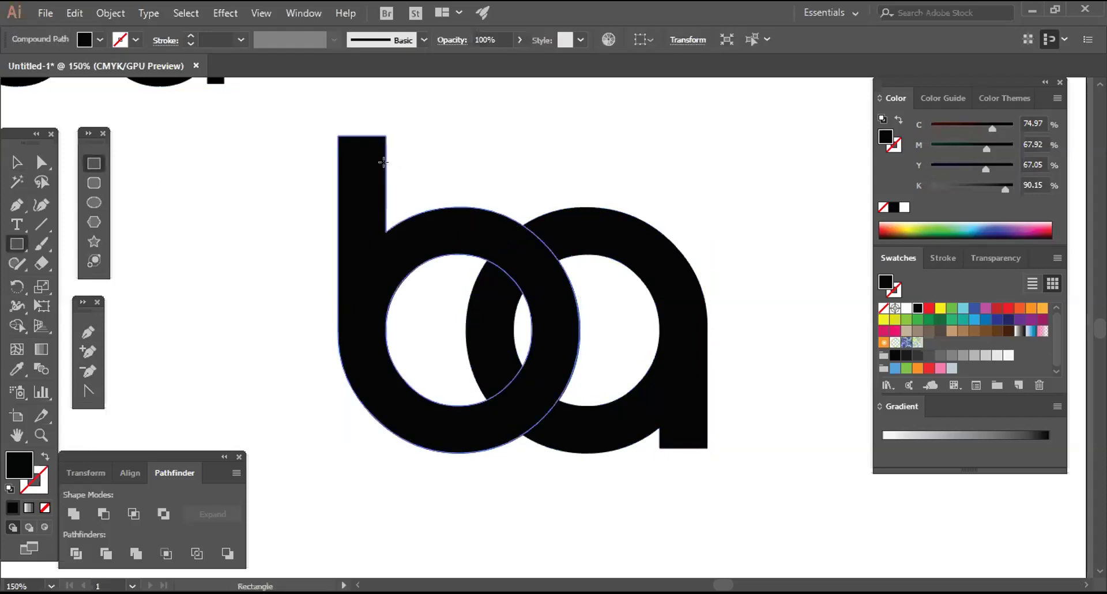
left_click_drag(386, 165, 409, 337)
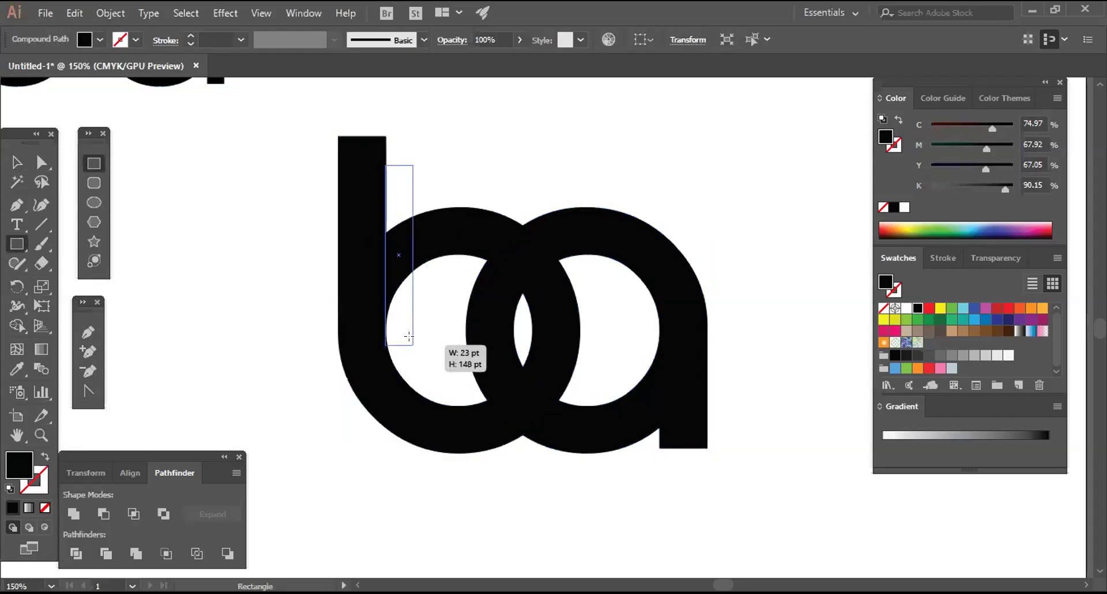
left_click_drag(401, 333, 407, 337)
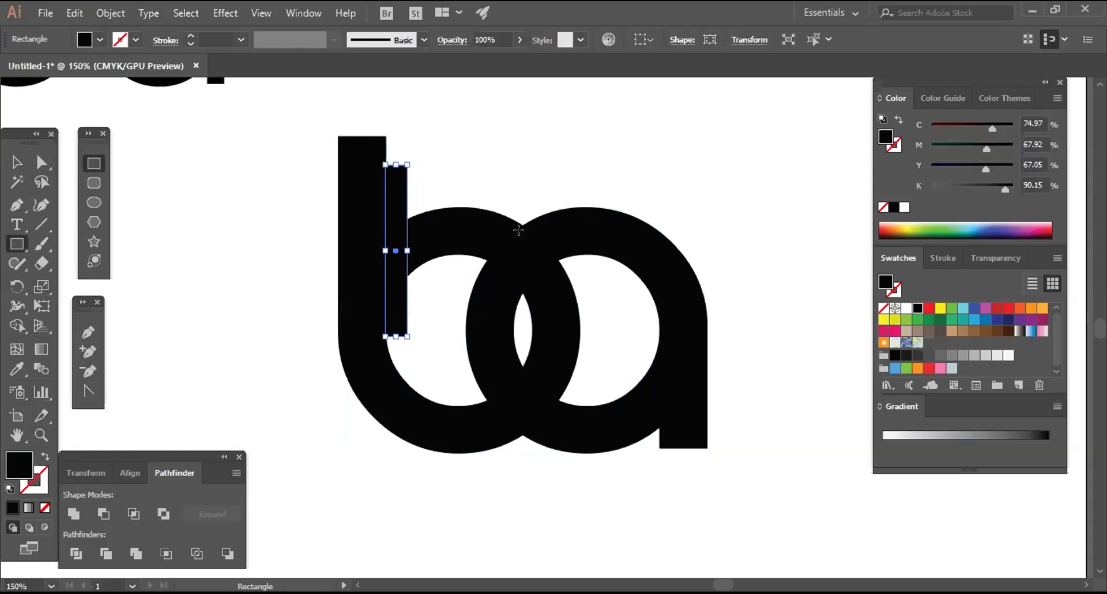
left_click(907, 308)
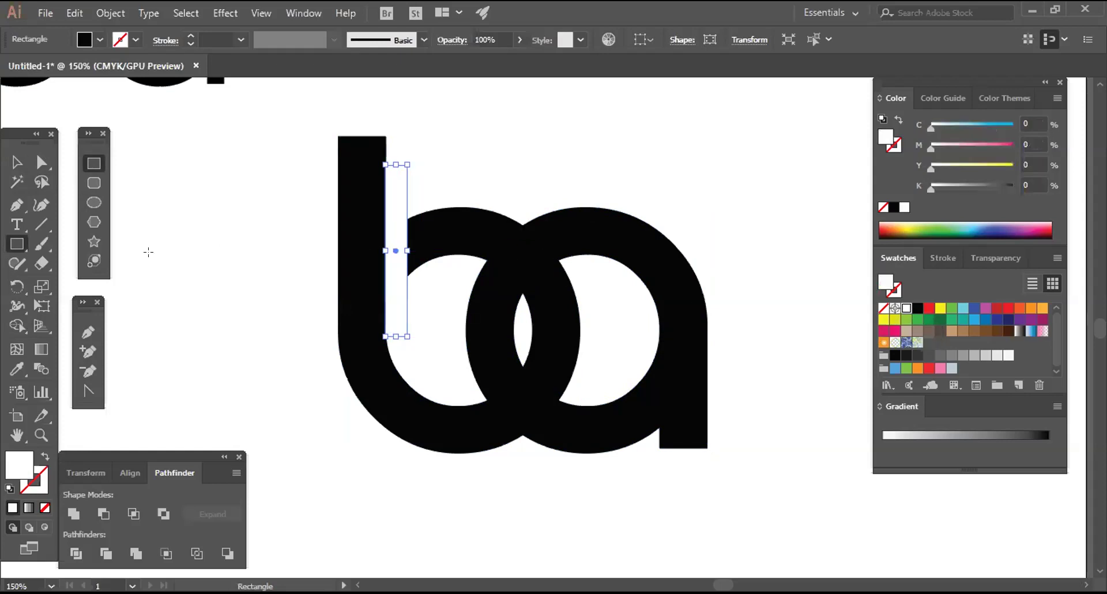
- Place the white rectangle against the b's stem and a copy over the a's stem
left_click(18, 163)
left_click(293, 325)
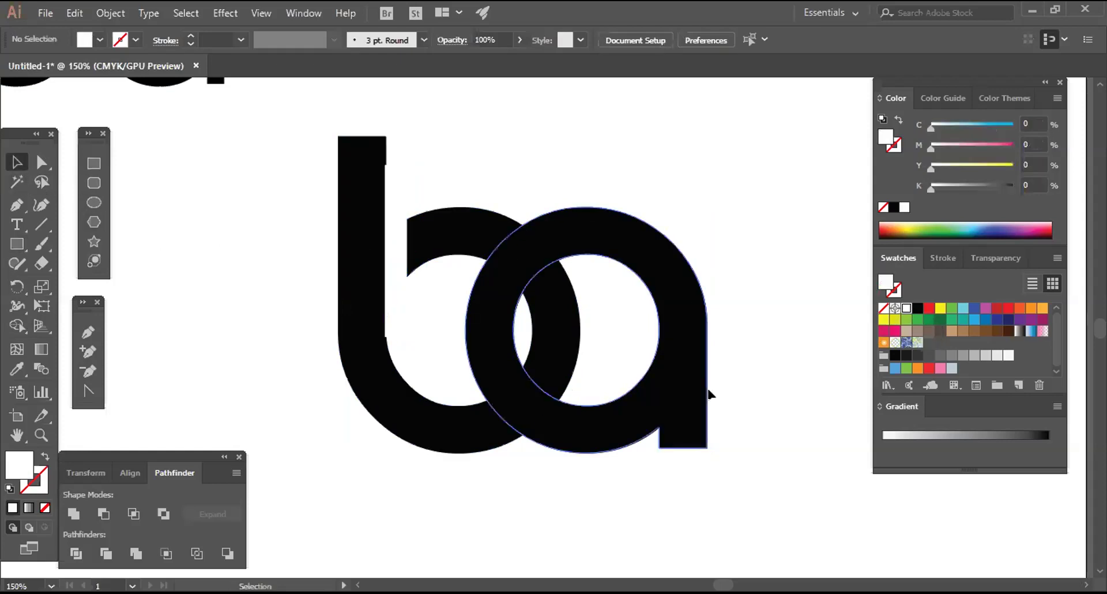
mouse_move(417, 316)
left_mouse_down()
mouse_move(395, 303)
mouse_move(598, 448)
mouse_move(640, 472)
mouse_move(650, 464)
left_mouse_up()
left_click(422, 332)
left_click(644, 476)
left_click(731, 500)
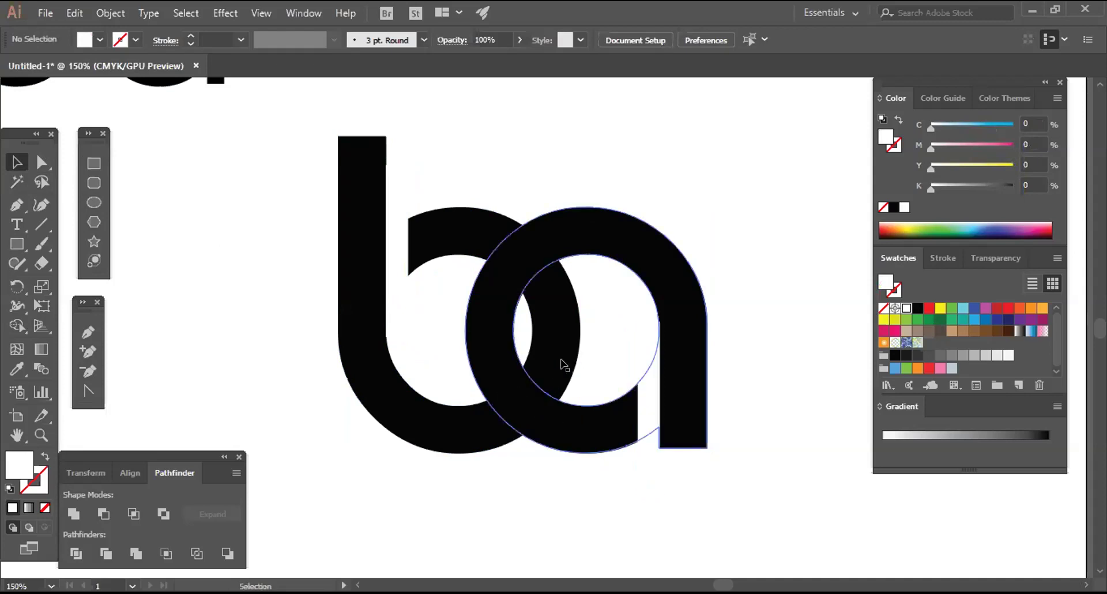
key("ctrl+z")
left_click(626, 356)
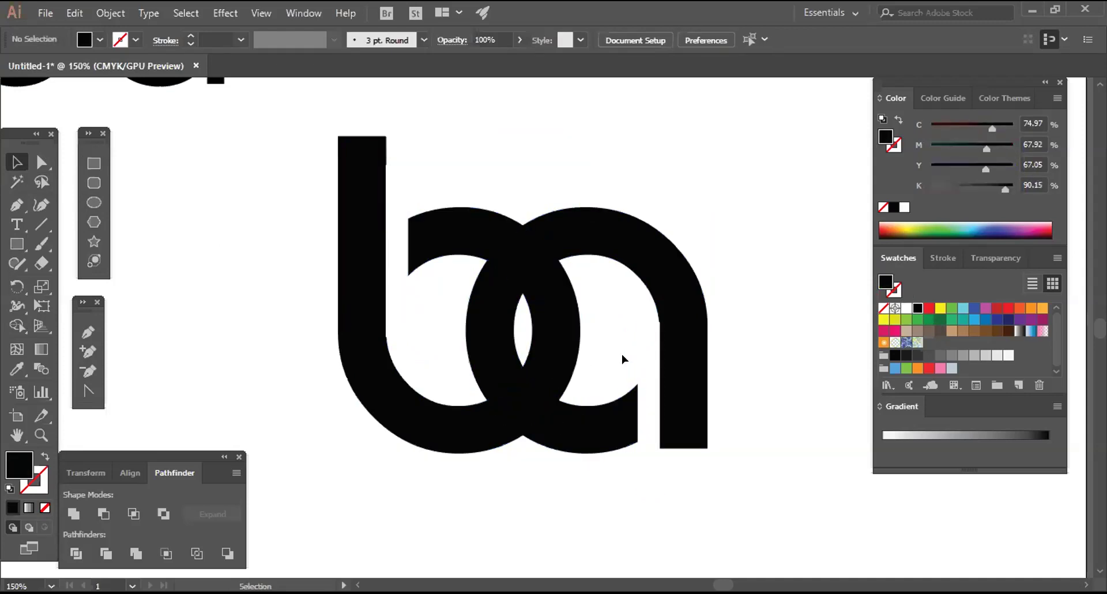
- Cut the stem rectangle out of the a ring with Minus Front
left_click(565, 438)
left_click(591, 346)
left_click(562, 360)
left_click_drag(756, 374, 635, 449)
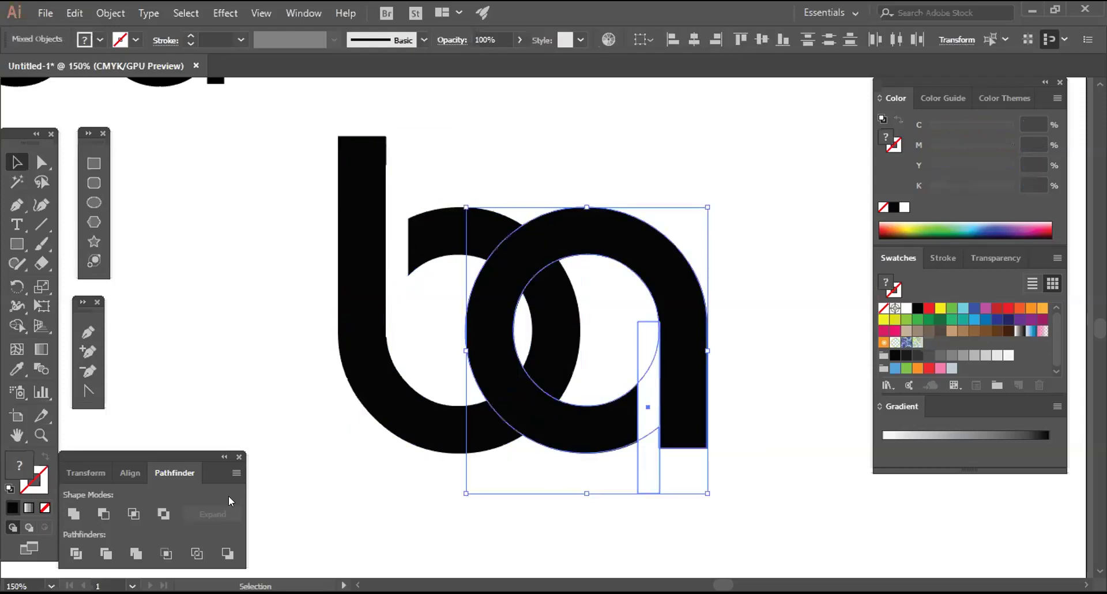
left_click(103, 514)
- Cut the thin rectangle out of the b with Minus Front
left_click_drag(285, 192, 407, 281)
left_click(104, 514)
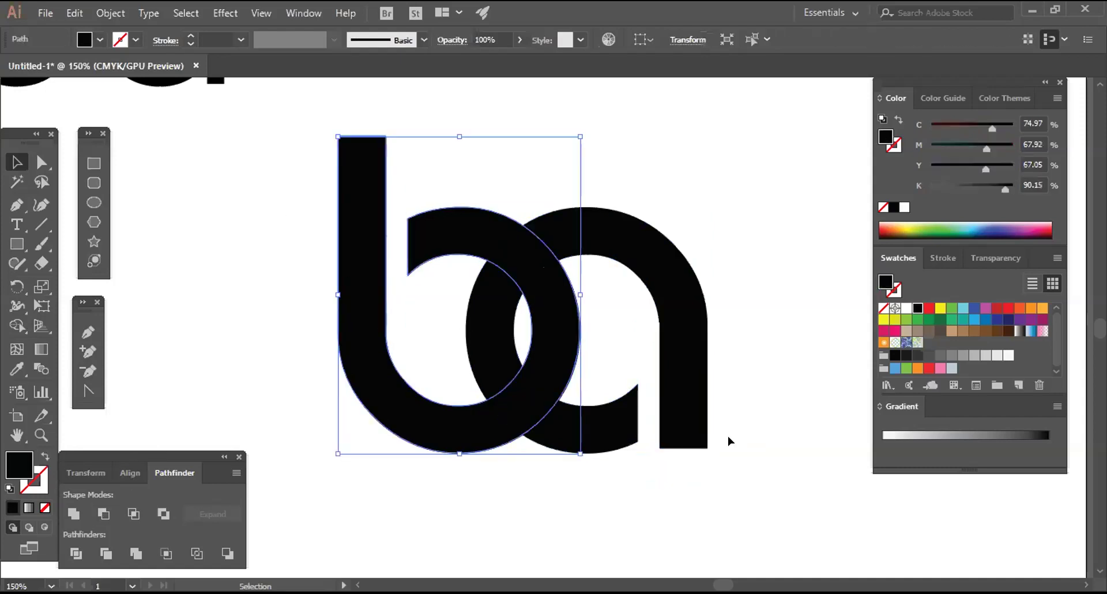
left_click(727, 441)
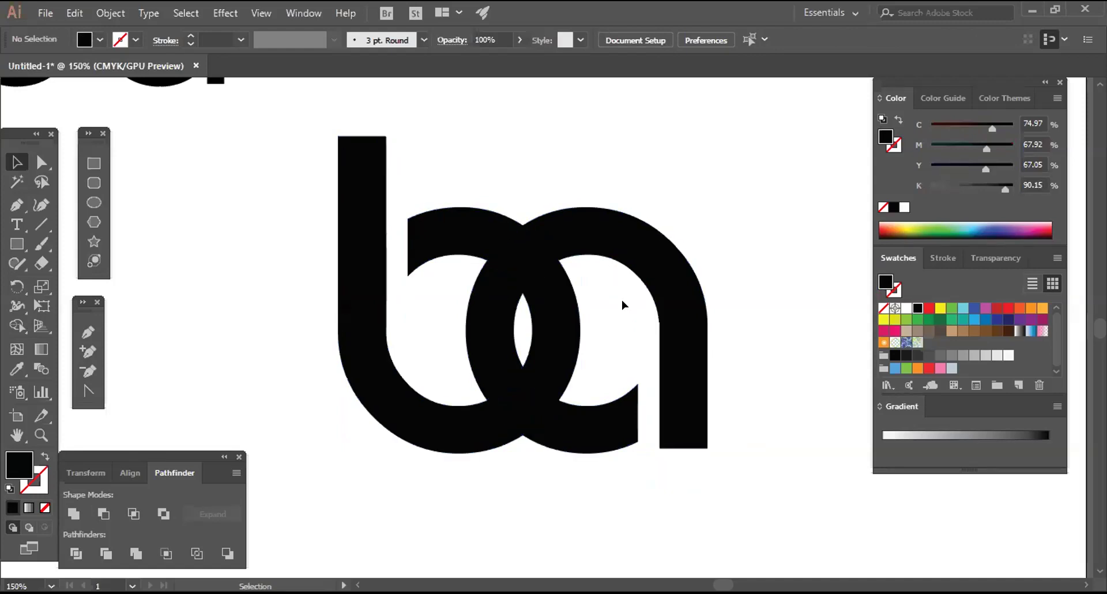
key("ctrl+minus")
key("ctrl+minus")
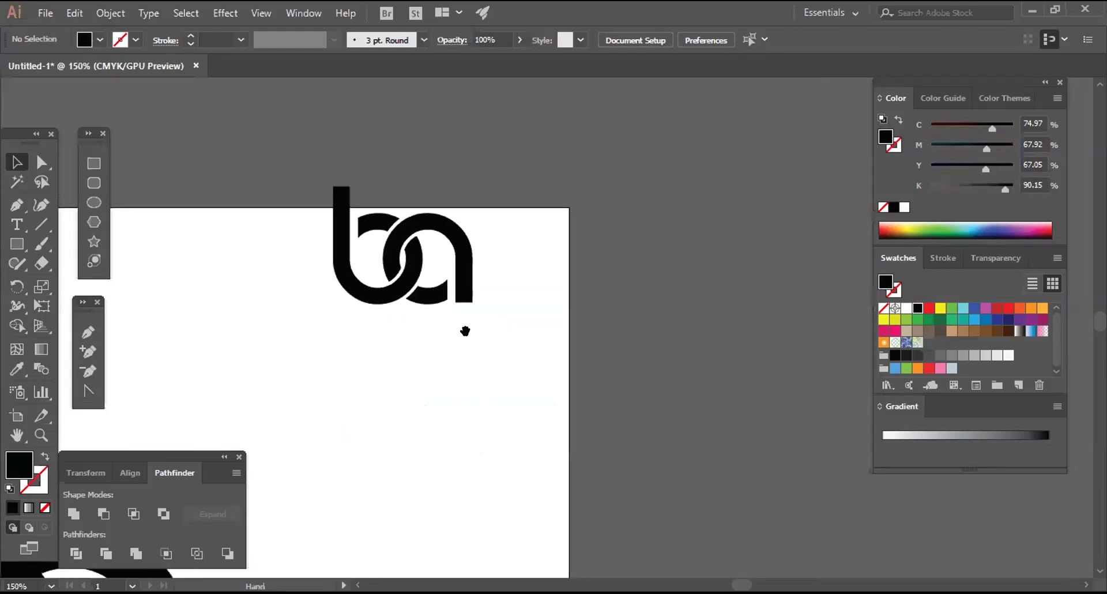
- Zoom and pan to inspect the ba letters' overlap, nudging the artwork slightly
left_click_drag(531, 346, 587, 420)
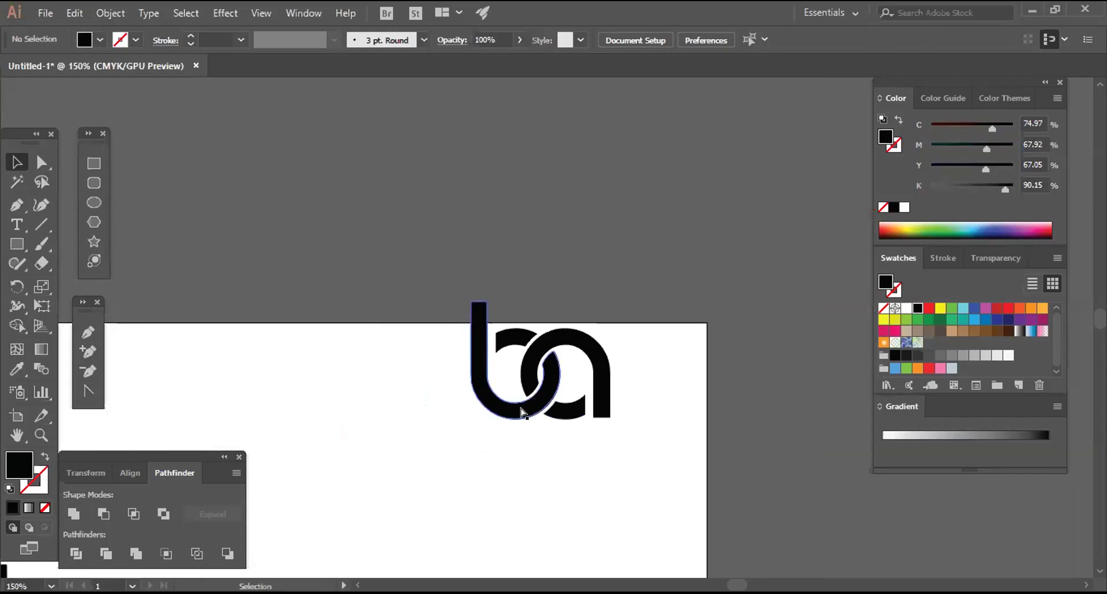
key("ctrl+equal")
key("ctrl+equal")
key("ctrl+equal")
key("ctrl+equal")
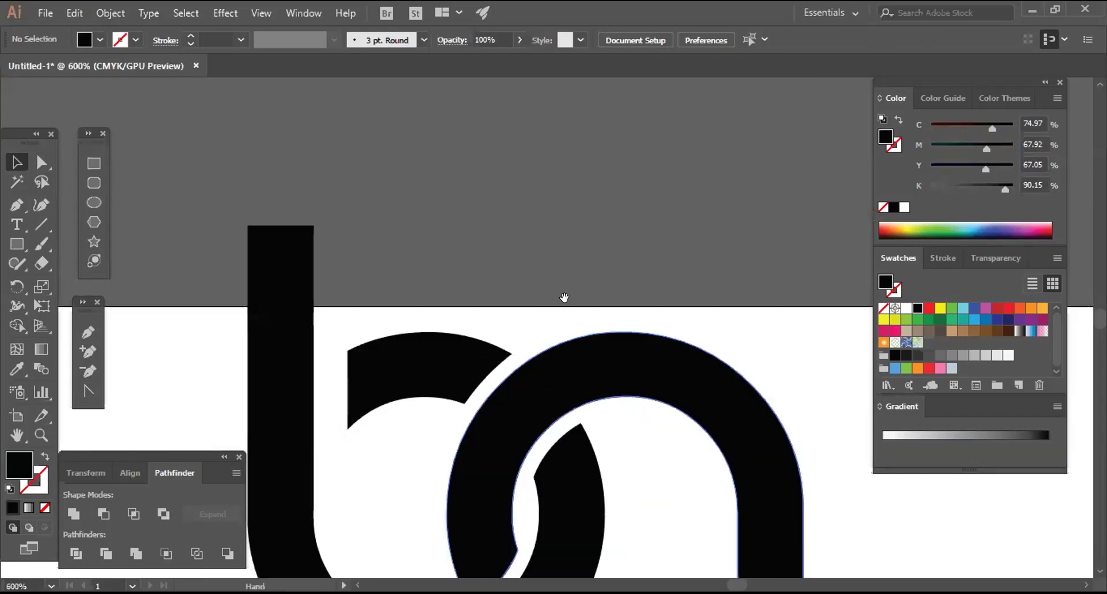
left_click_drag(499, 385, 682, 348)
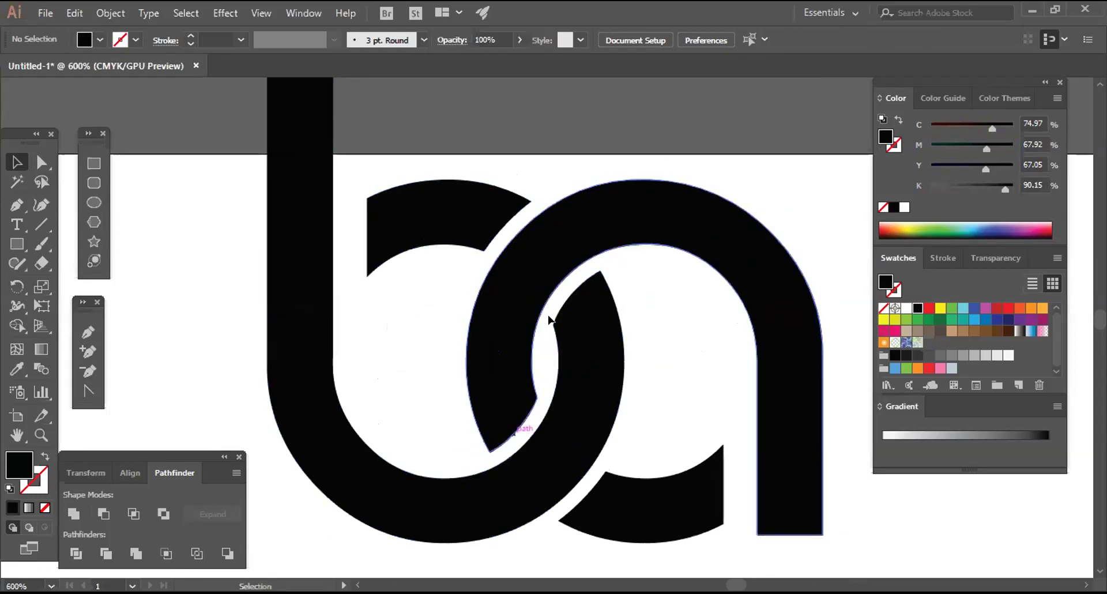
mouse_move(566, 338)
left_mouse_down()
mouse_move(551, 382)
mouse_move(507, 421)
mouse_move(588, 388)
left_mouse_up()
left_click_drag(435, 416, 611, 329)
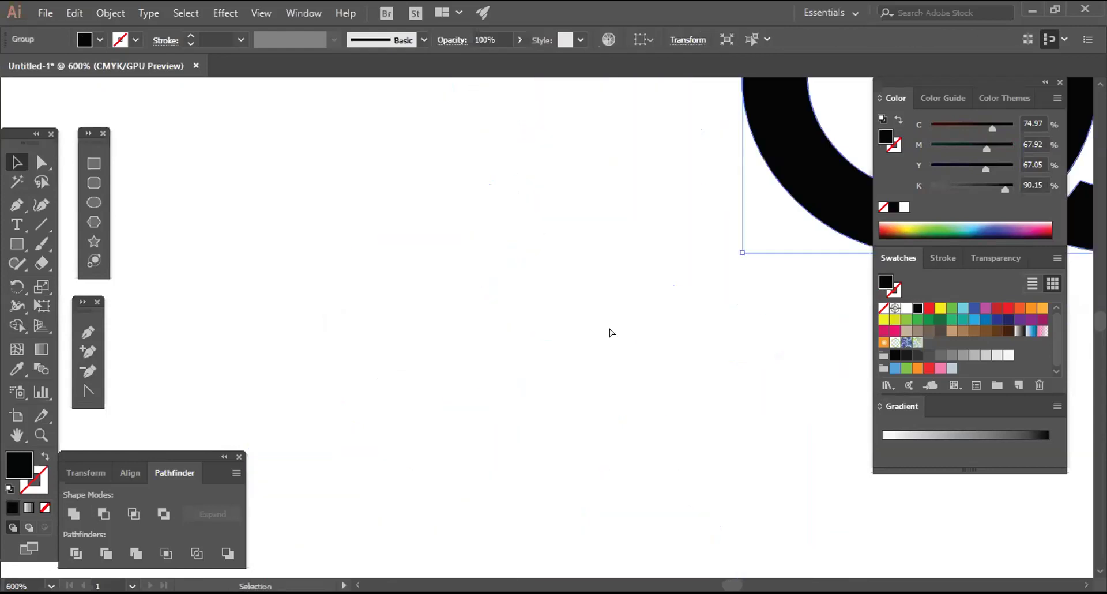
key("ctrl+minus")
key("ctrl+minus")
key("ctrl+minus")
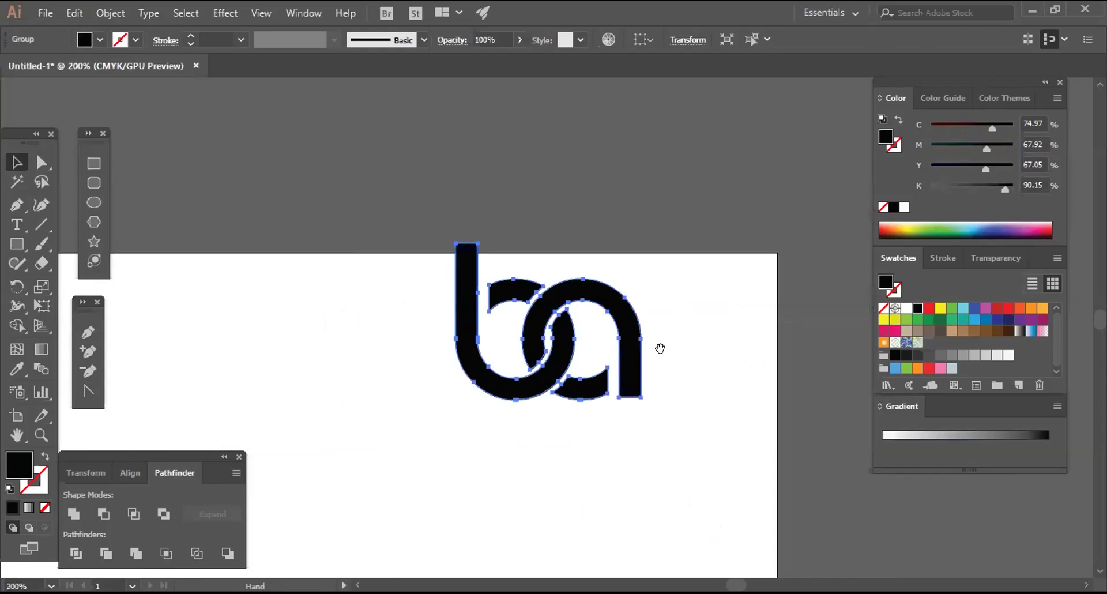
key("ctrl+plus")
key("ctrl+plus")
key("ctrl+plus")
key("a")
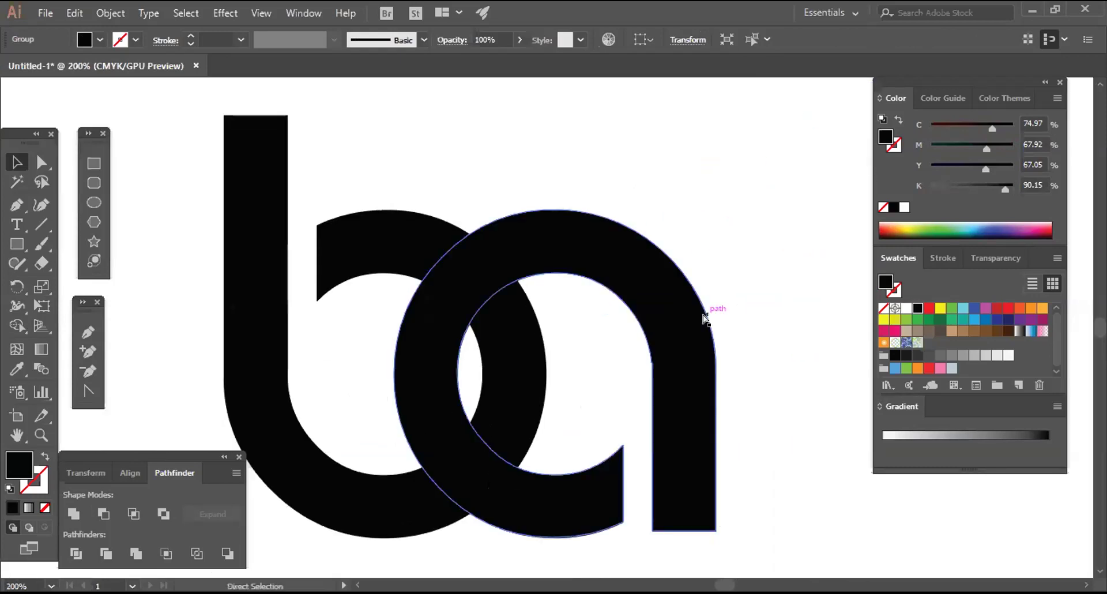
key("ctrl+minus")
key("ctrl+minus")
left_click(701, 344)
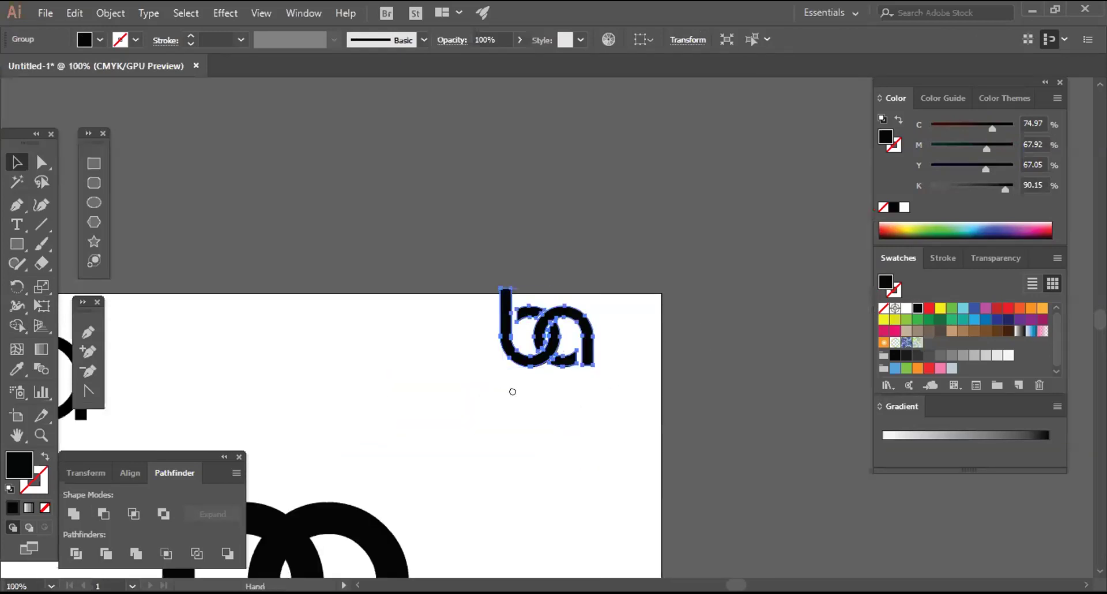
left_click_drag(511, 389, 704, 270)
- Scale up the small ba group and move it beside the main ba
left_click(743, 165)
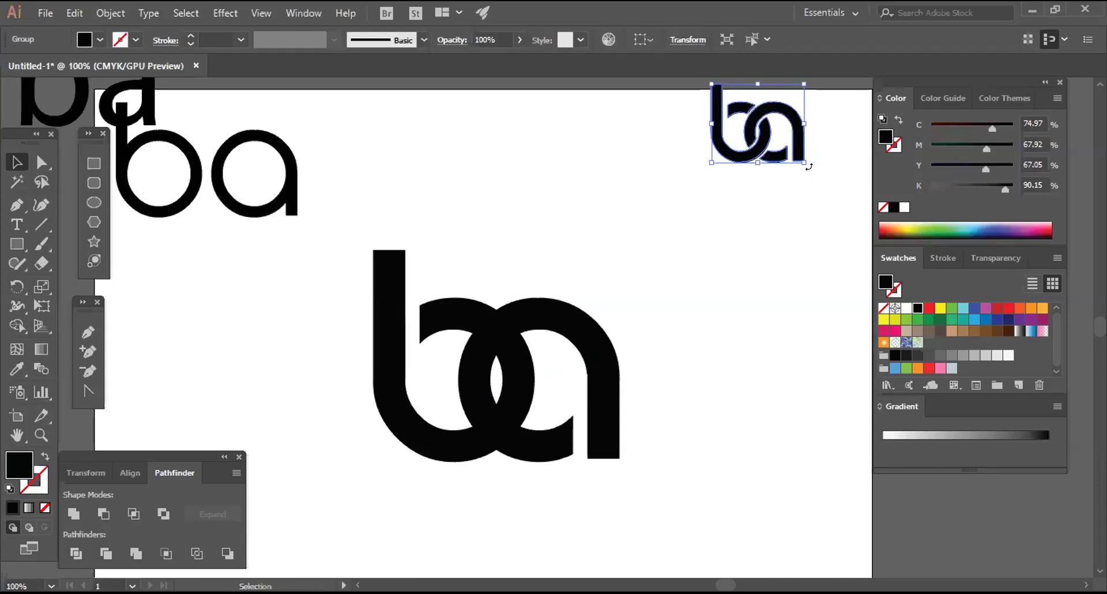
left_click_drag(809, 166, 812, 500)
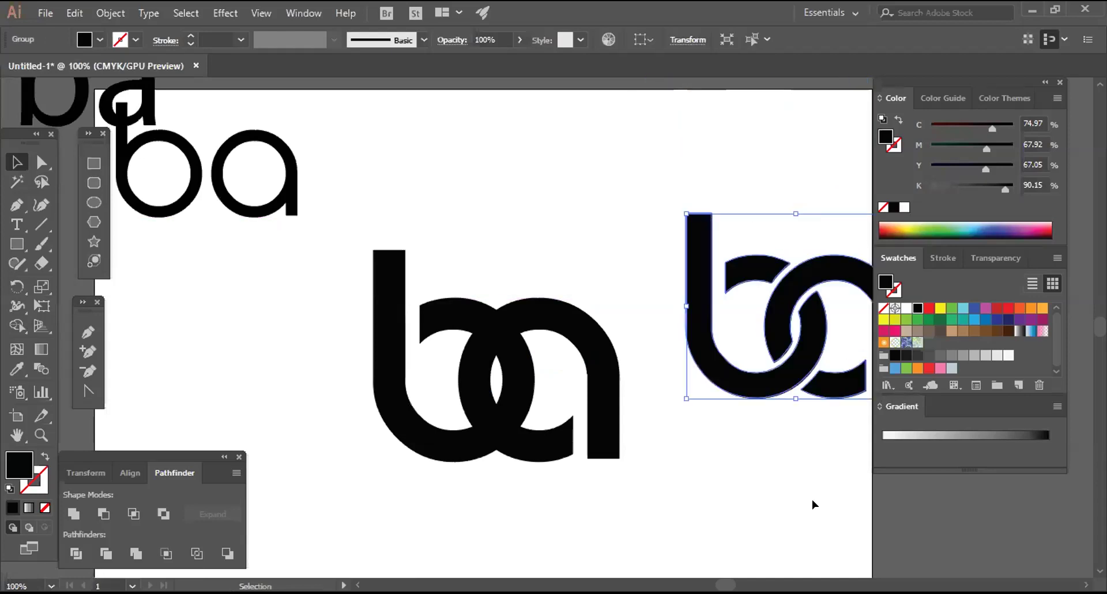
left_click_drag(772, 401, 689, 421)
mouse_move(606, 507)
left_mouse_down()
mouse_move(695, 460)
mouse_move(703, 489)
left_mouse_up()
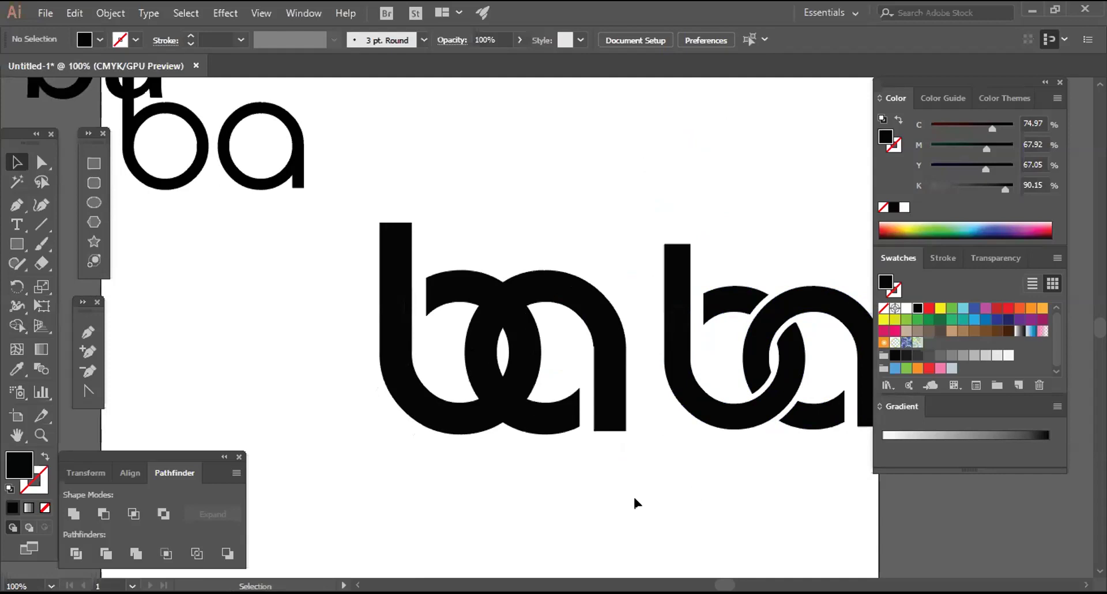
- Select the right ba group and shift it up and to the right
left_click(565, 414)
left_click(405, 460)
left_click(539, 348)
left_click_drag(544, 477, 413, 420)
left_click_drag(410, 174, 617, 484)
left_click(744, 452)
left_click_drag(744, 453, 783, 413)
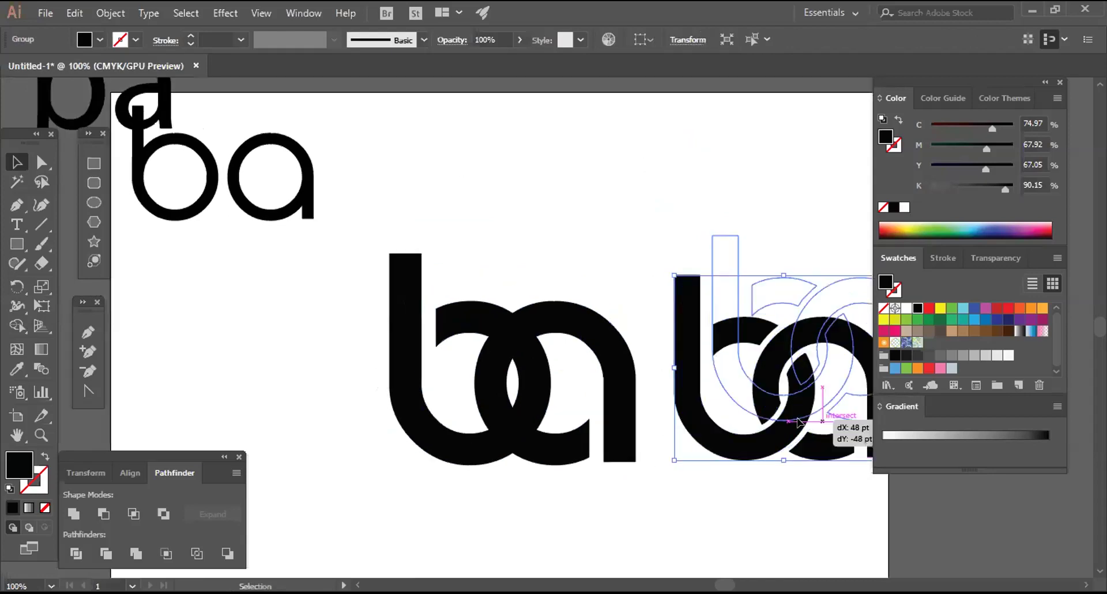
left_click(643, 475)
scroll(642, 475, "right", 2)
scroll(692, 489, "right", 1)
left_click(721, 414)
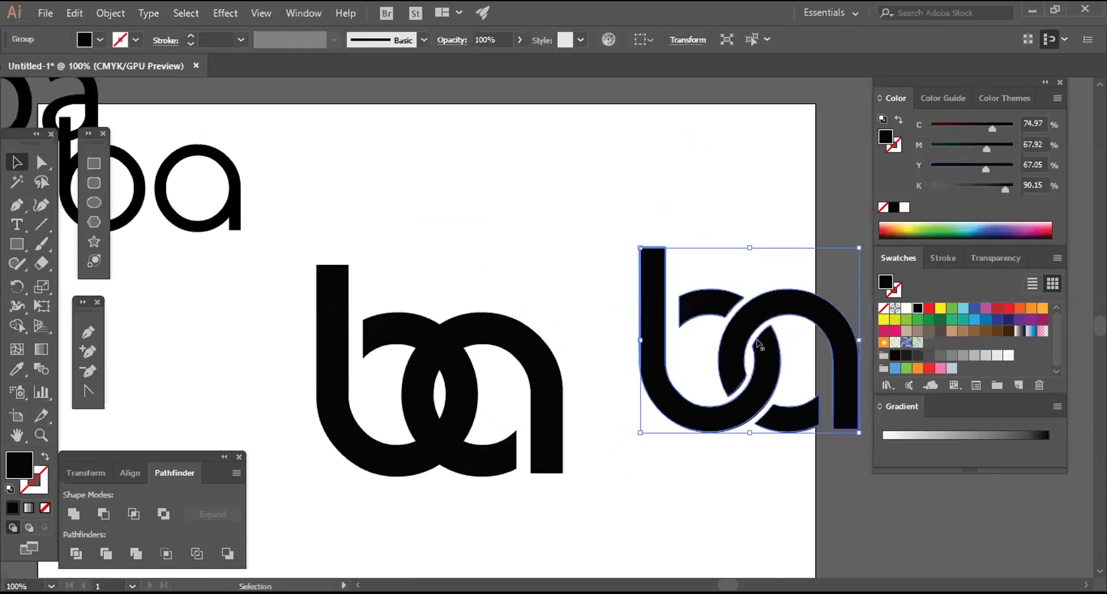
- Shift the left ba's a further over the b and nudge it slightly right
left_click(643, 482)
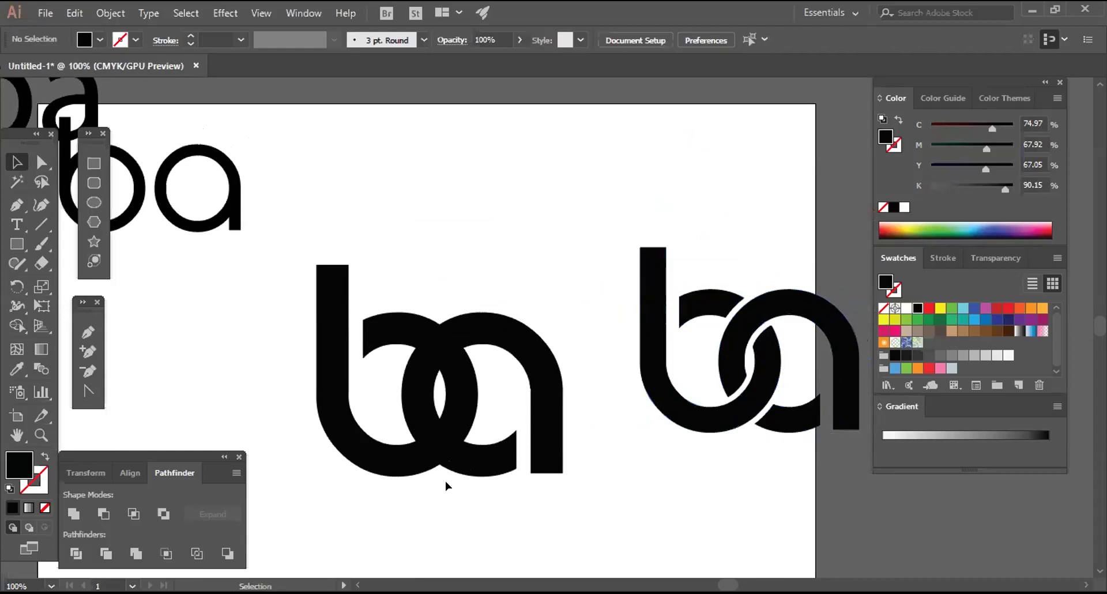
left_click_drag(445, 481, 582, 293)
left_click_drag(536, 249, 299, 491)
left_click_drag(350, 517, 564, 383)
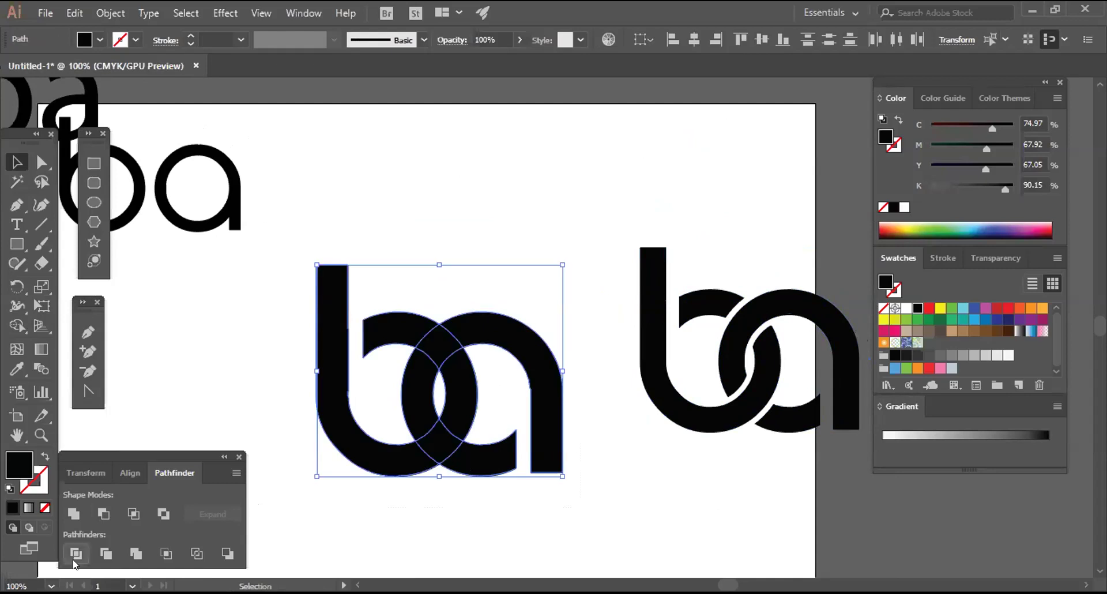
left_click(468, 466)
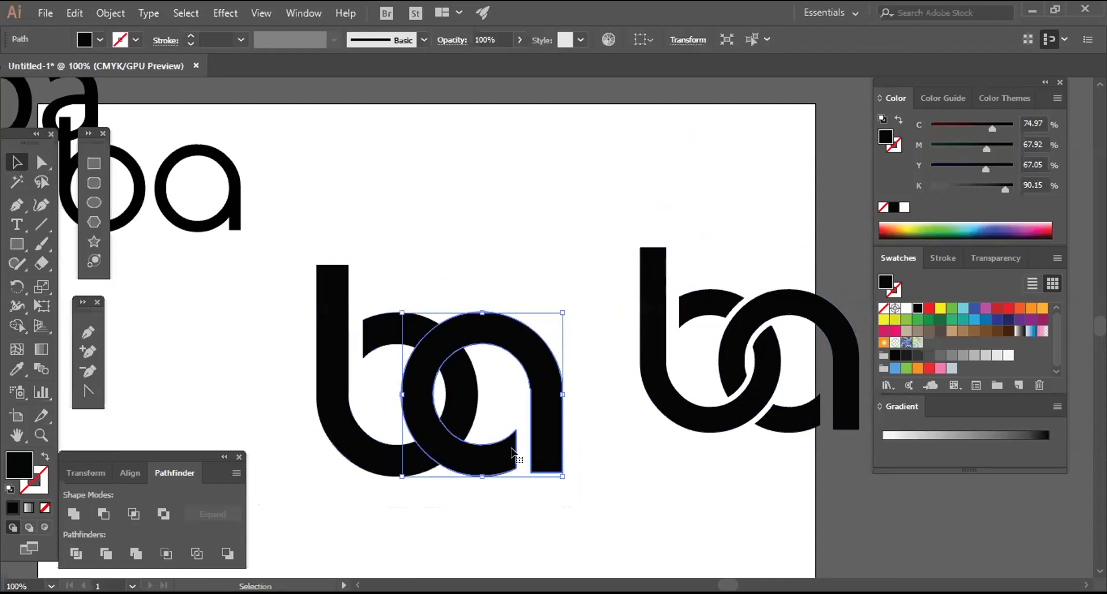
mouse_move(483, 462)
left_mouse_down()
mouse_move(523, 462)
mouse_move(475, 466)
mouse_move(454, 515)
left_mouse_up()
left_click(455, 515)
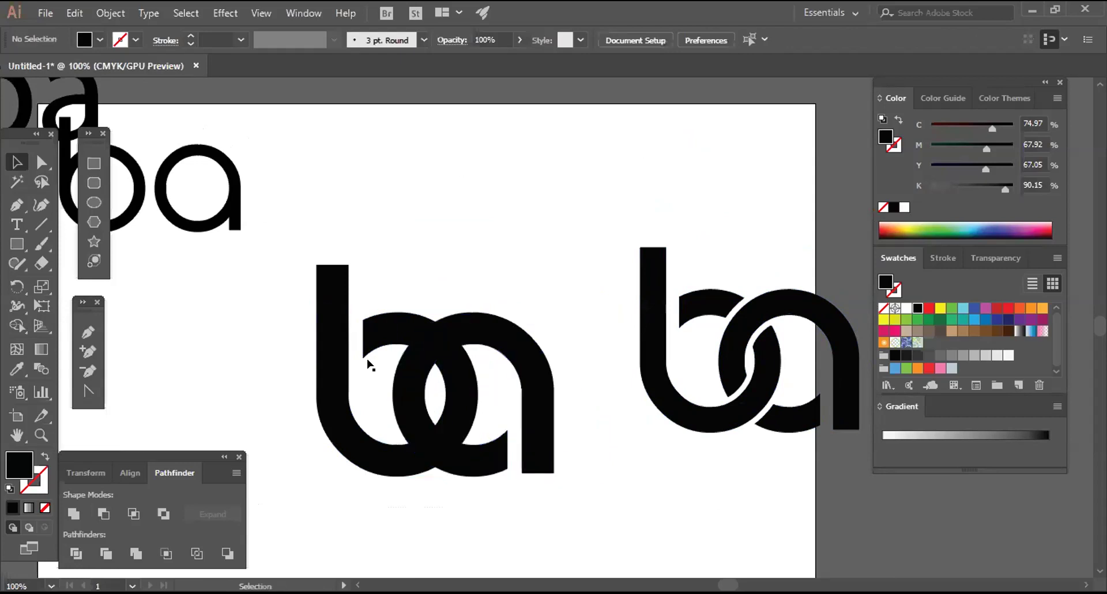
left_click(508, 459)
key("Right")
key("Right")
key("Right")
key("Right")
key("Right")
key("Right")
key("Right")
key("Right")
key("Right")
key("Right")
key("Right")
- Select both overlapping letters and split them with Pathfinder Divide
left_click_drag(574, 507, 408, 398)
left_click_drag(357, 304, 340, 389)
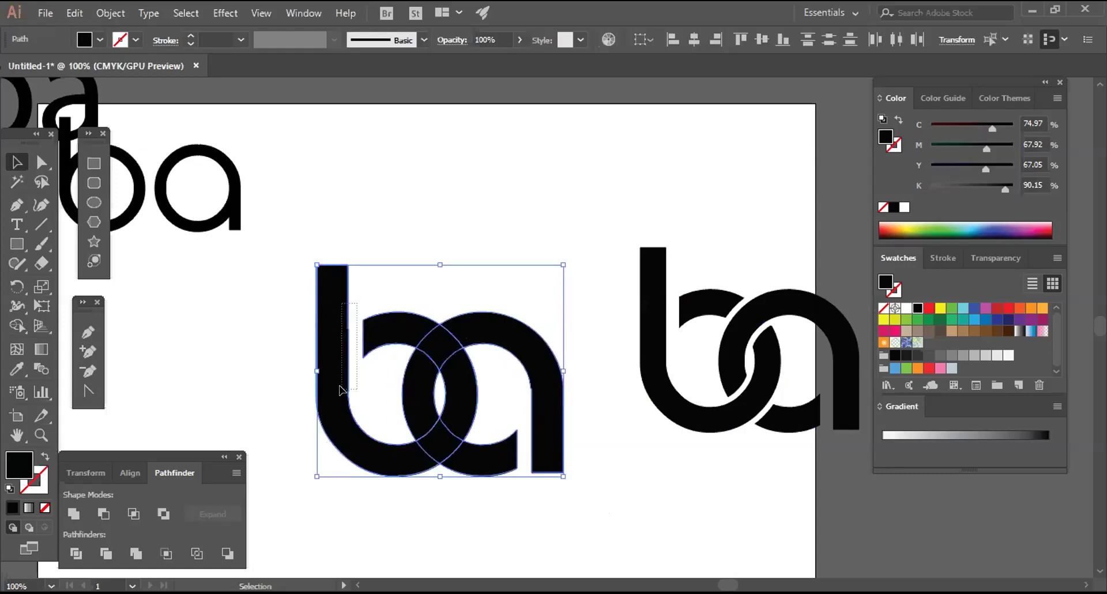
left_click(523, 424)
left_click(541, 350)
left_click_drag(404, 244, 478, 498)
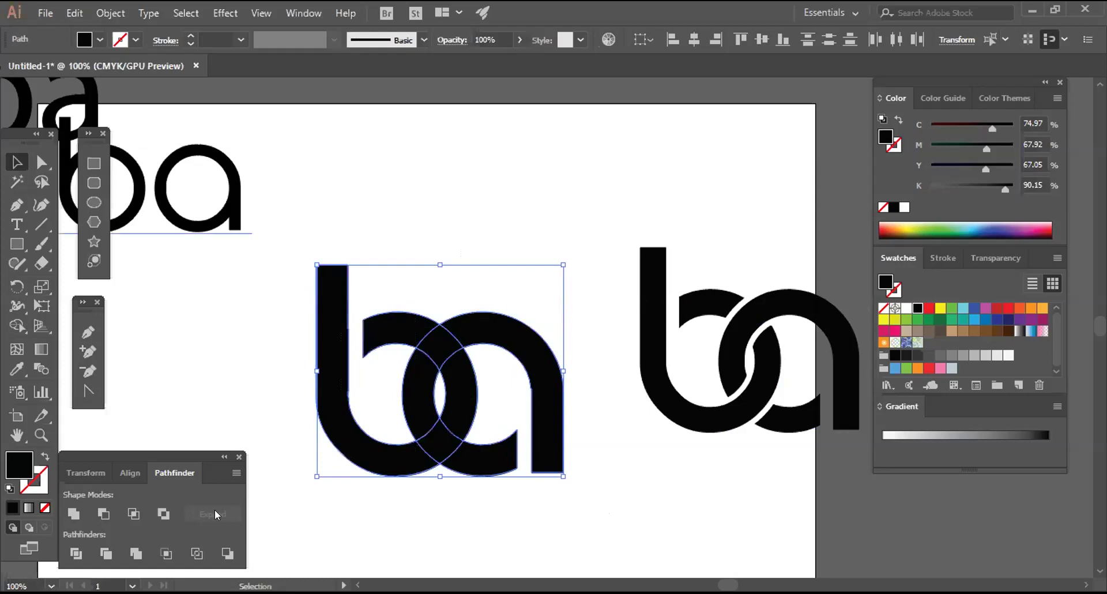
left_click(70, 554)
left_click(615, 508)
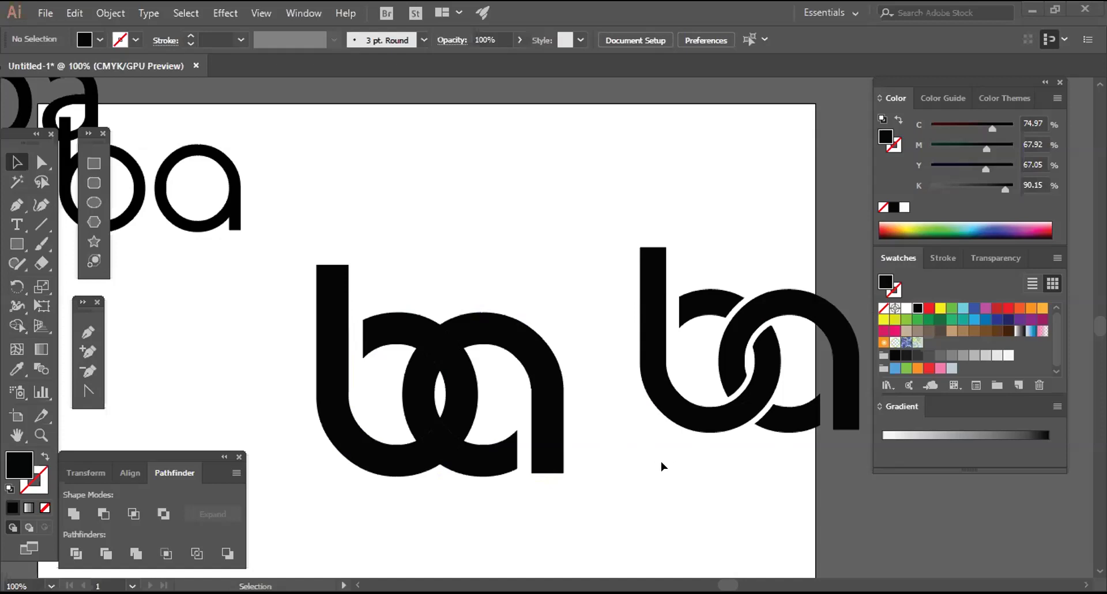
- Scroll the monograms into view and direct-select an anchor point on the left ba's a
scroll(662, 466, "down", 3)
scroll(662, 466, "left", 3)
left_click_drag(495, 193, 589, 435)
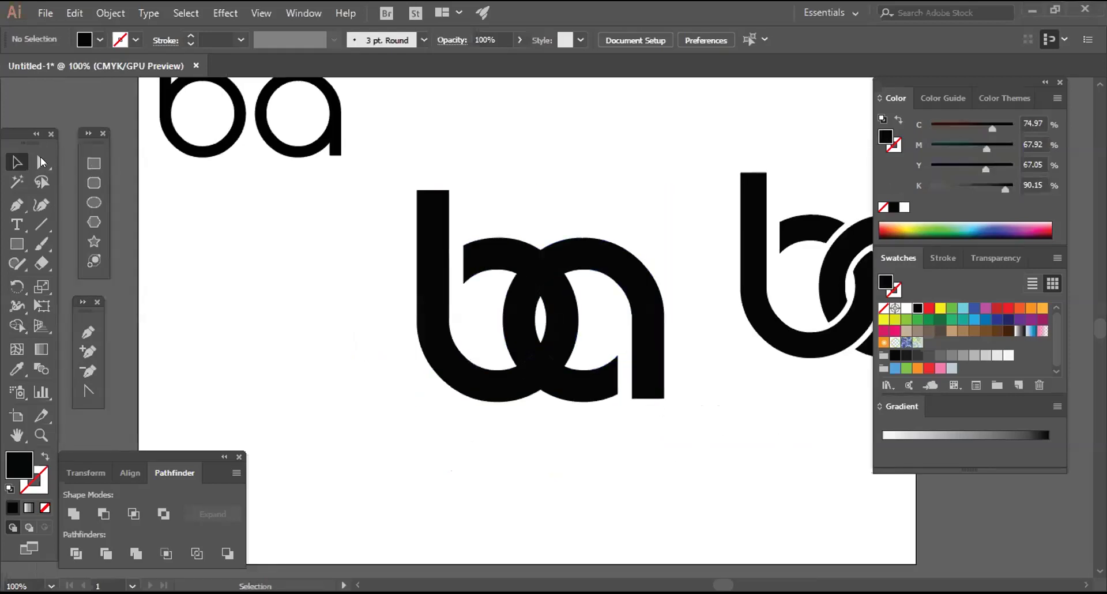
left_click(42, 162)
left_click(563, 321)
left_click(549, 245)
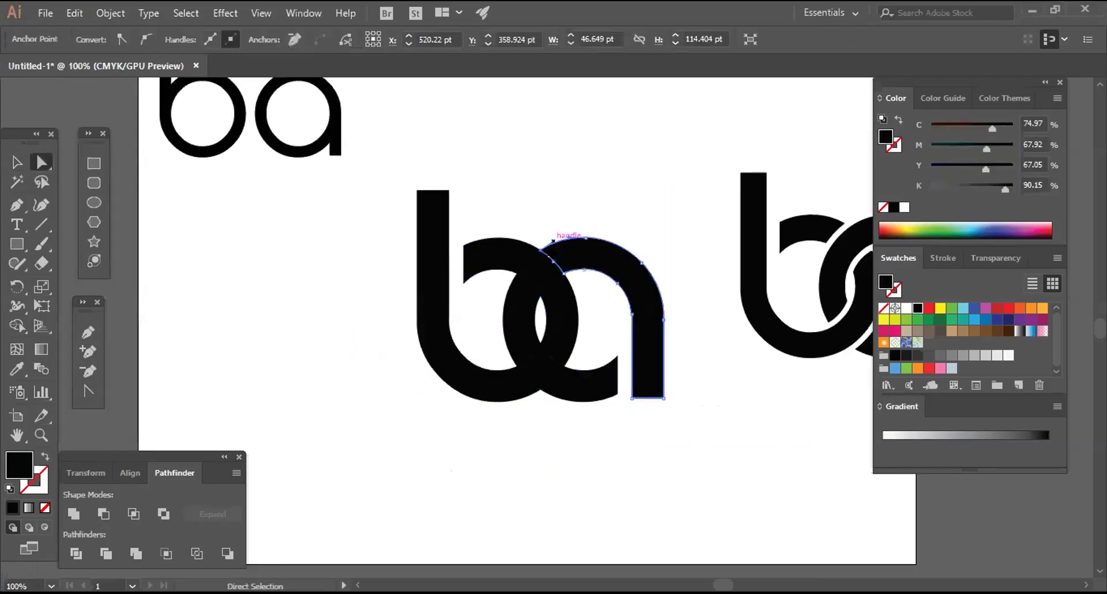
- Zoom in with Ctrl+= and centre the black monogram in the view
left_click(577, 427)
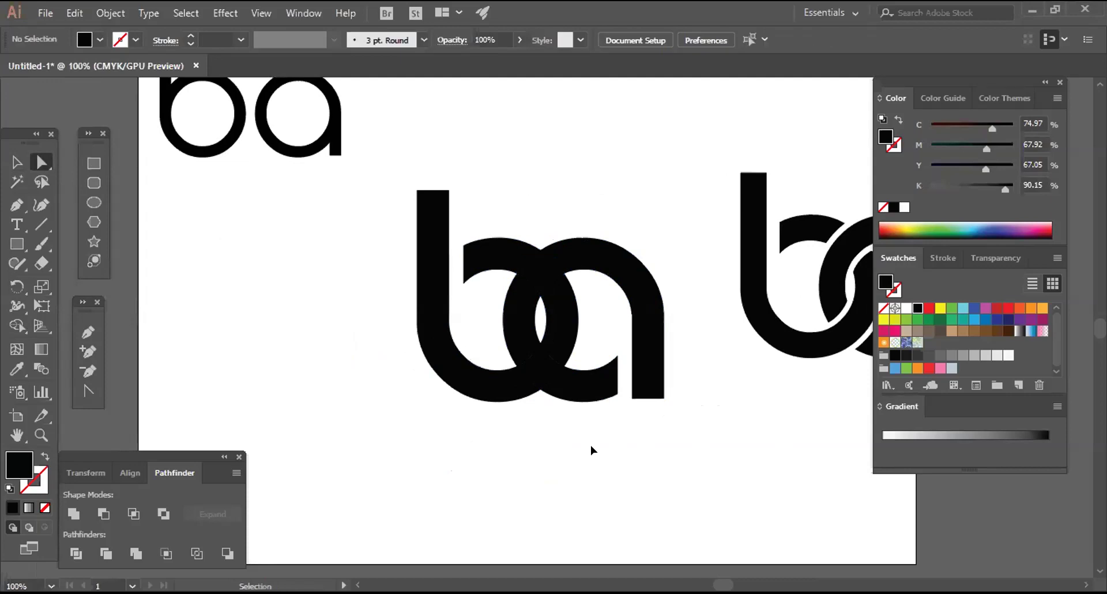
key("ctrl+plus")
left_click_drag(533, 353, 521, 406)
left_click(470, 273)
- Fill the b's stem, upper arc and remaining pieces with blue
left_click(379, 241)
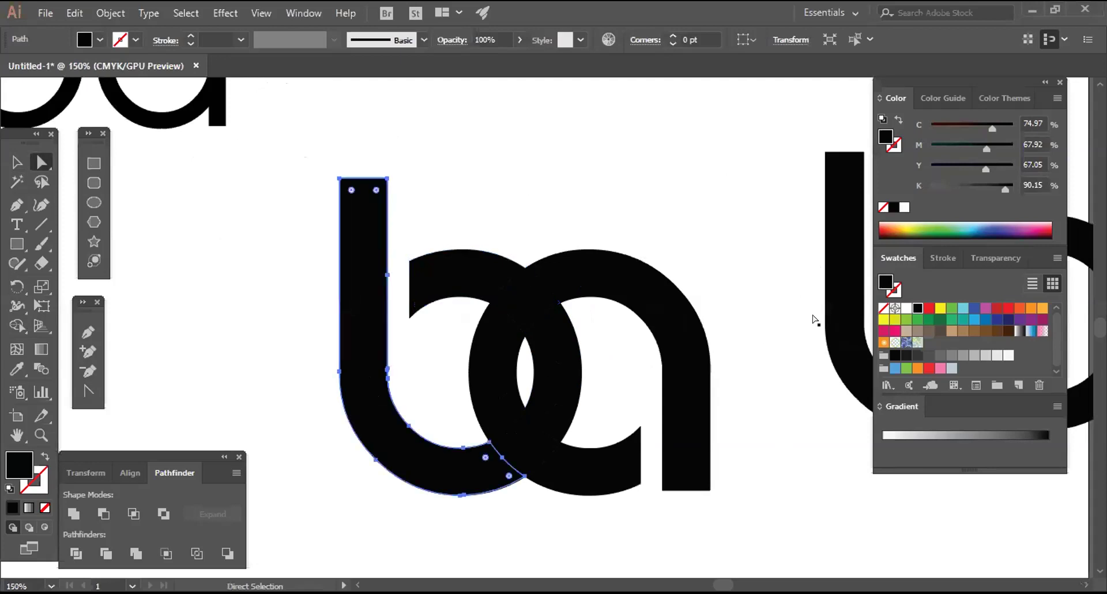
left_click(984, 319)
left_click(611, 369)
left_click(523, 307)
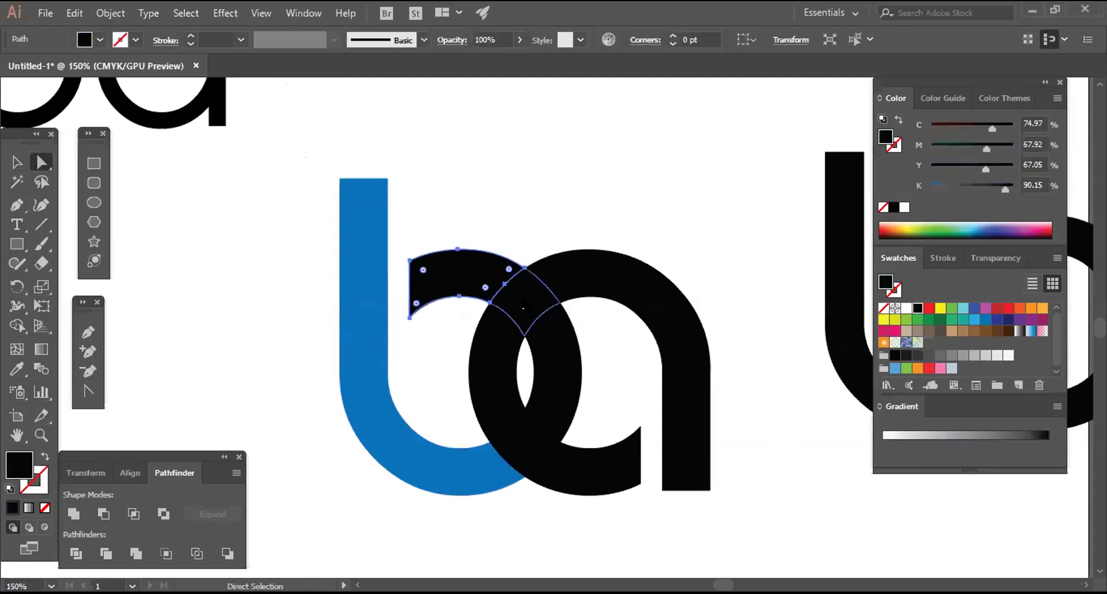
left_click(551, 336, "shift")
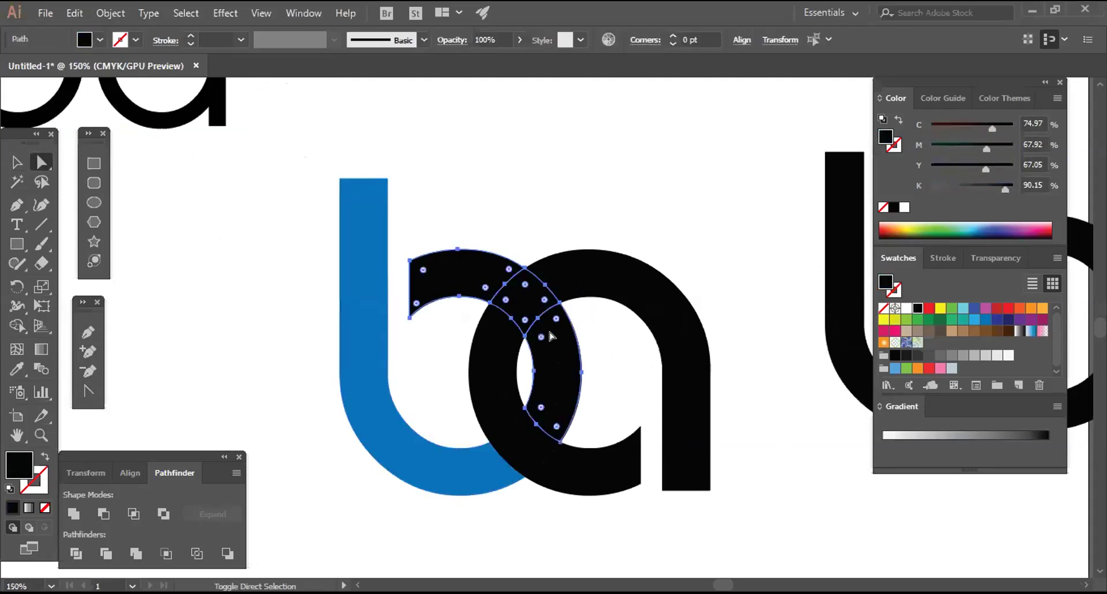
left_click(982, 320)
left_click(702, 551)
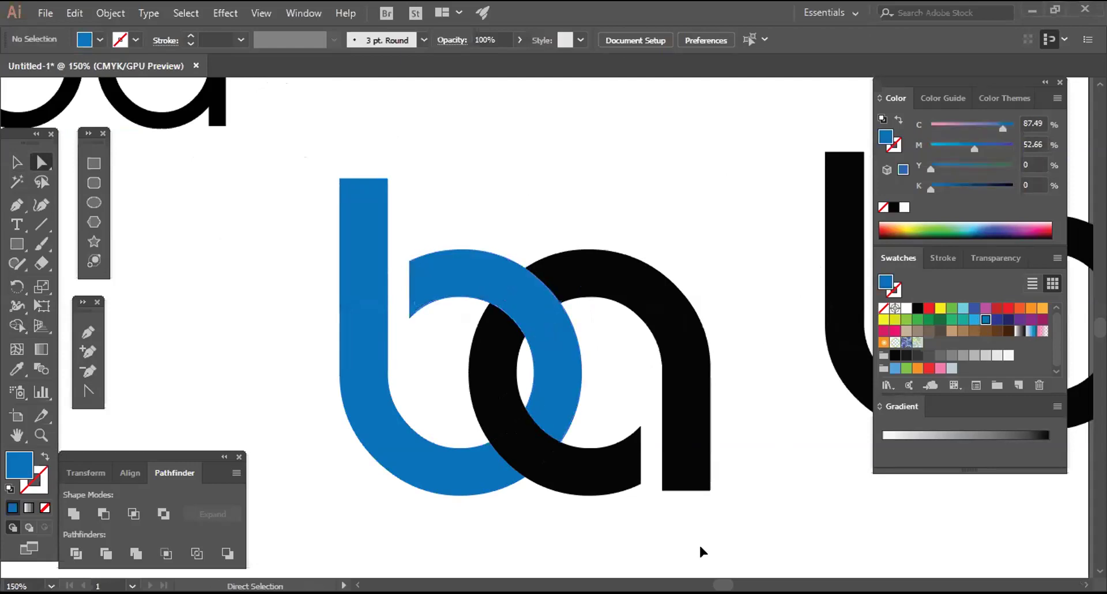
- Fill the a's main body and overlap pieces with dark blue
left_click(707, 456)
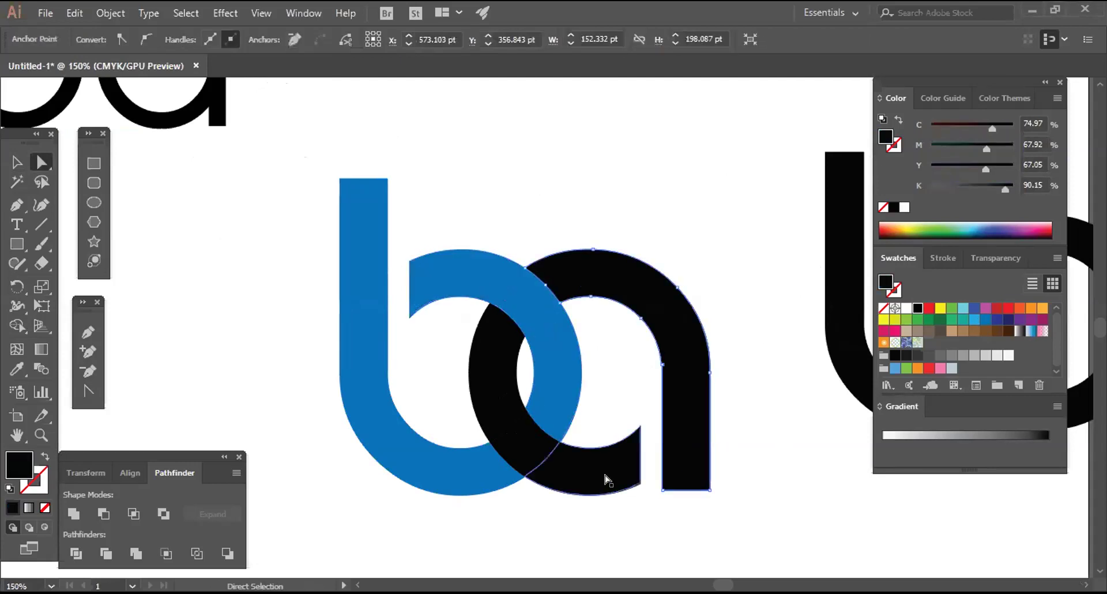
left_click(494, 389, "shift")
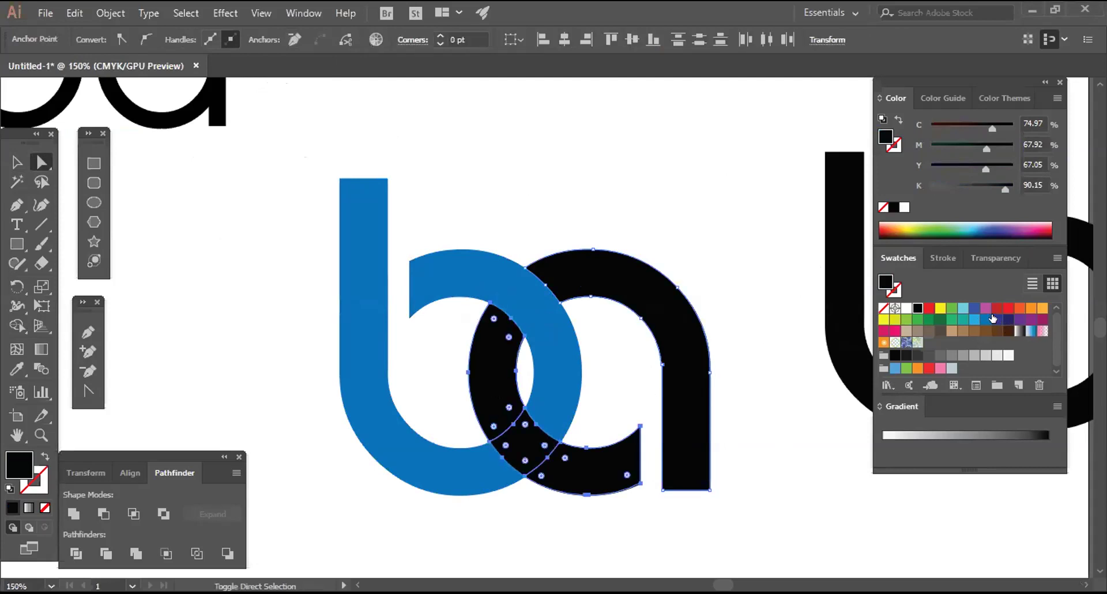
left_click(998, 320)
left_click(755, 292)
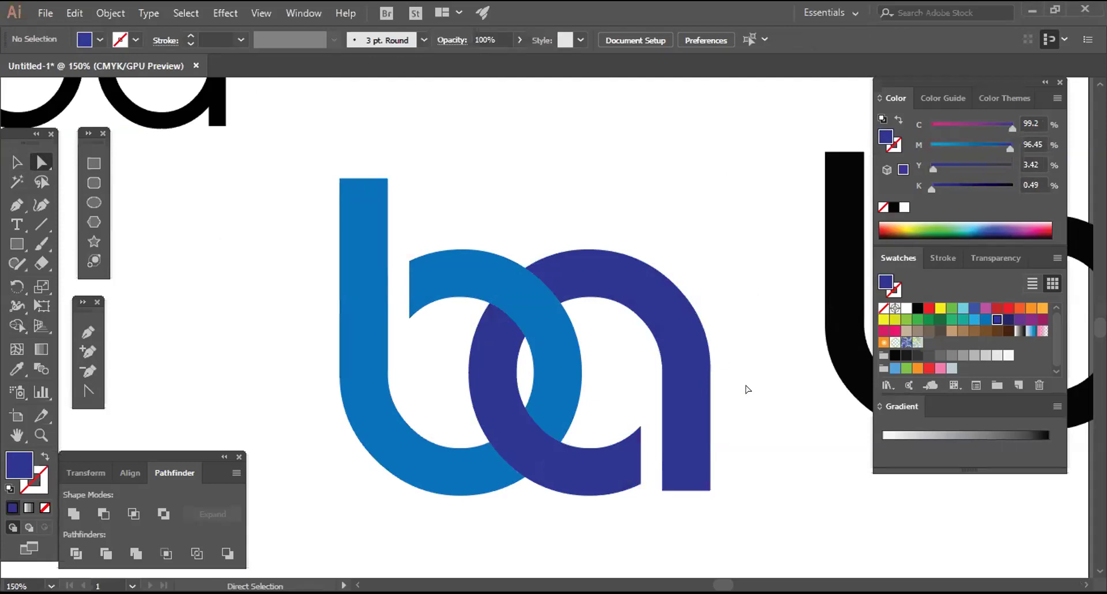
- Move the black ba text beside the logo and convert it to outlines
scroll(684, 255, "left", 2)
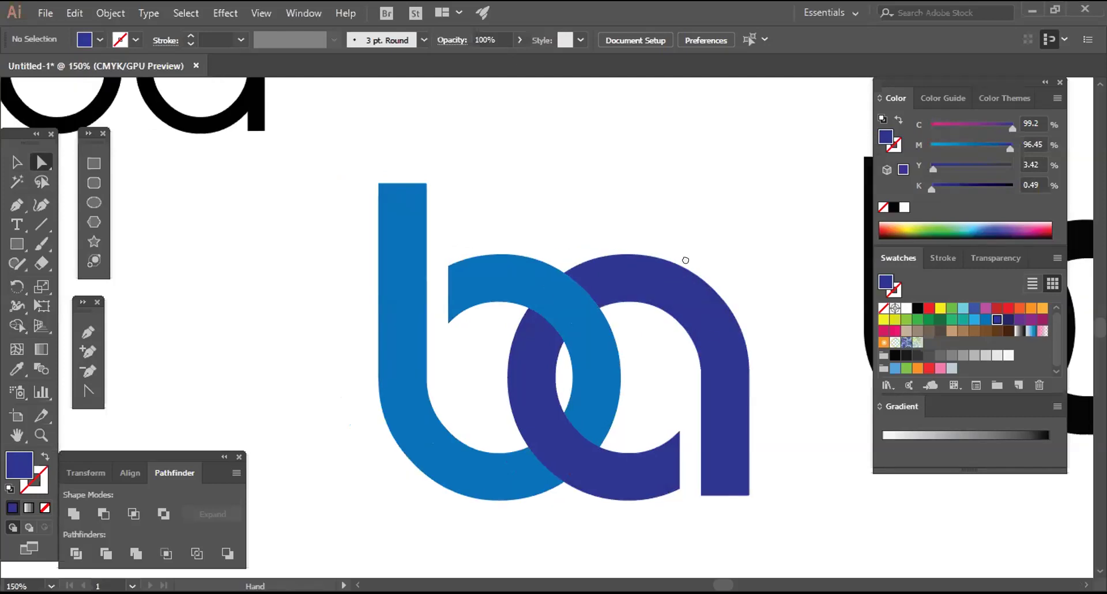
scroll(685, 255, "down", 3)
key("v")
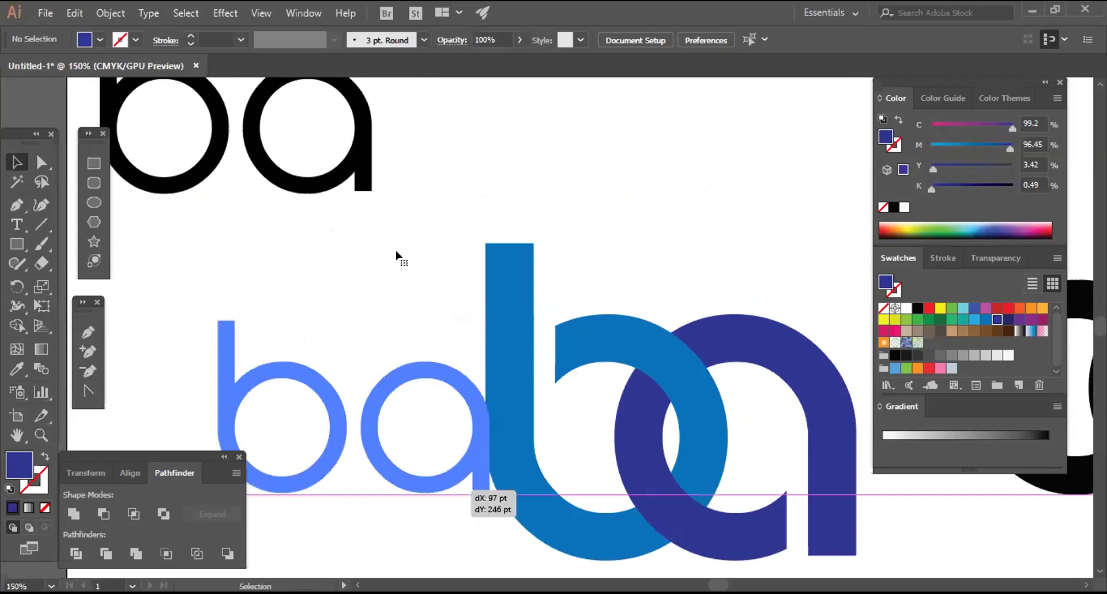
left_click_drag(392, 398, 409, 436)
scroll(409, 437, "down", 5)
scroll(482, 292, "down", 2)
scroll(439, 403, "up", 4)
right_click(412, 433)
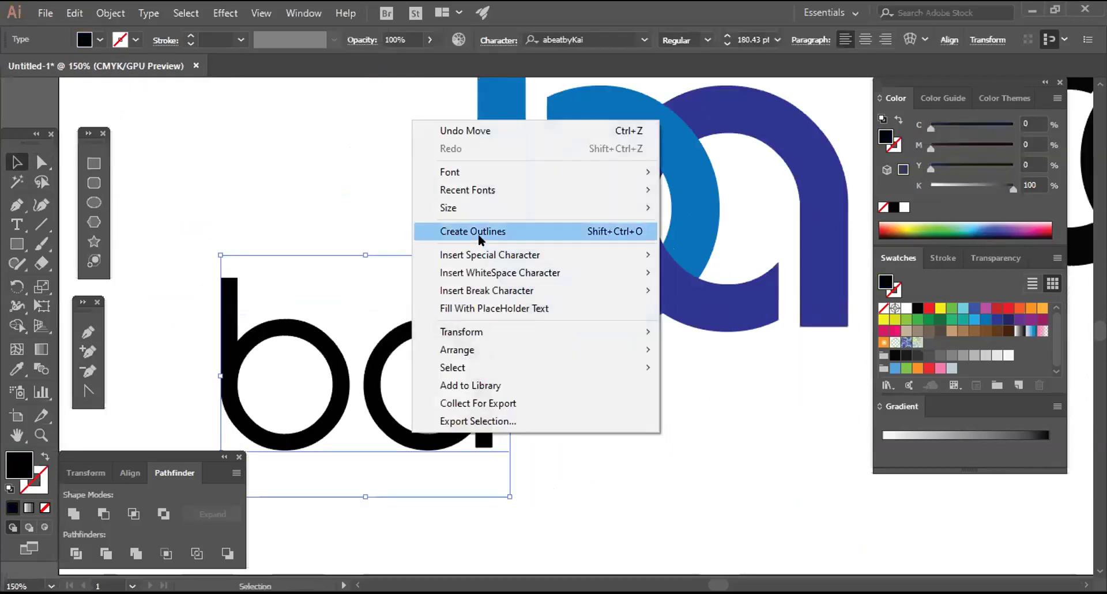
left_click(484, 233)
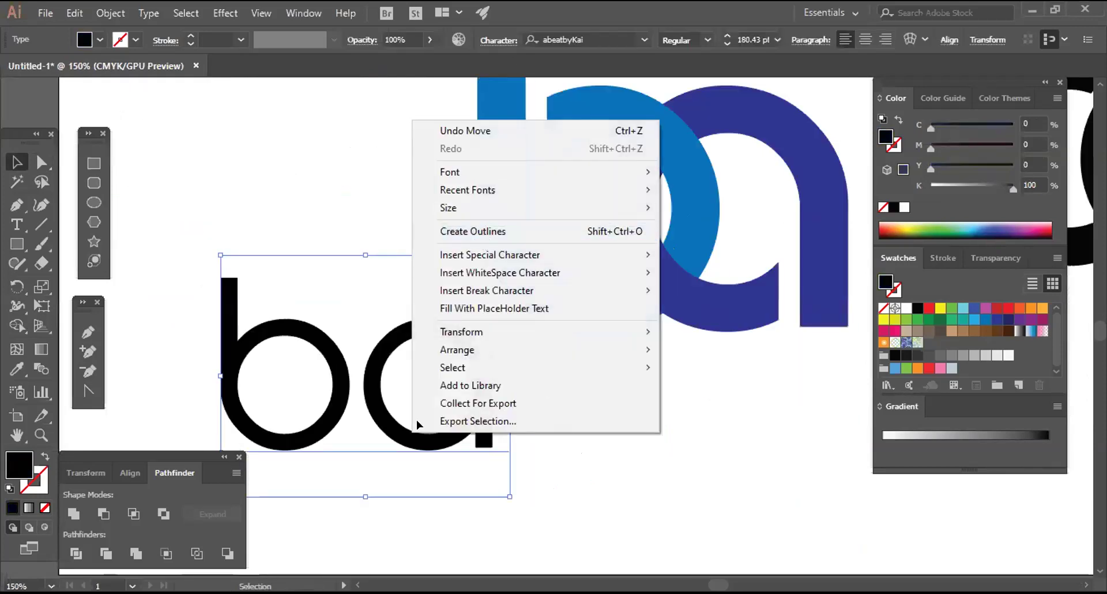
- Ungroup the outlined letters and slide the a left to overlap the b
right_click(463, 346)
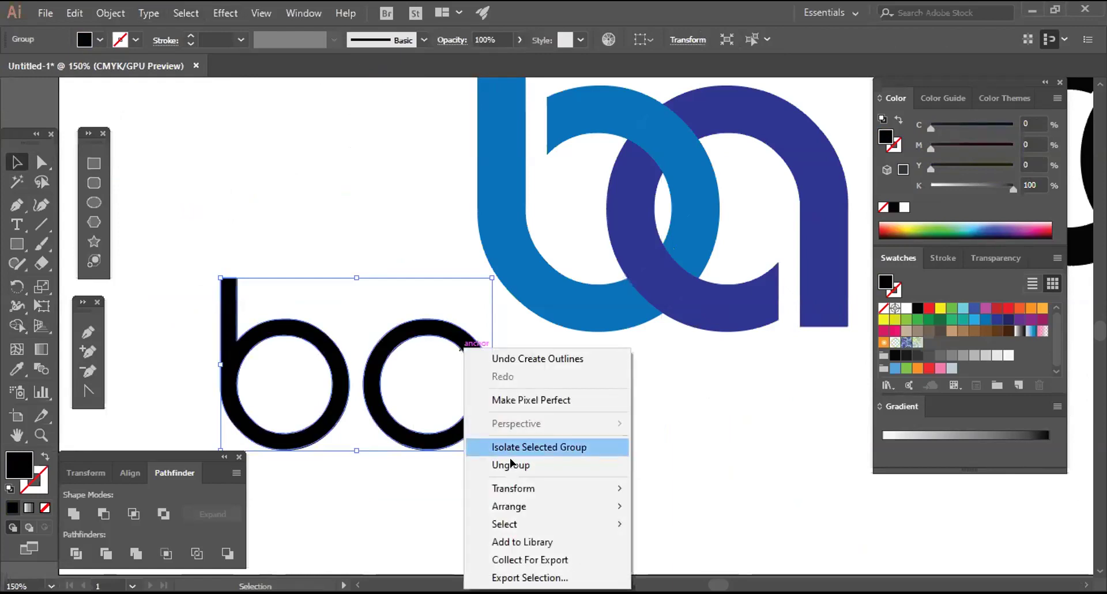
left_click(511, 464)
left_click(545, 428)
left_click(482, 418)
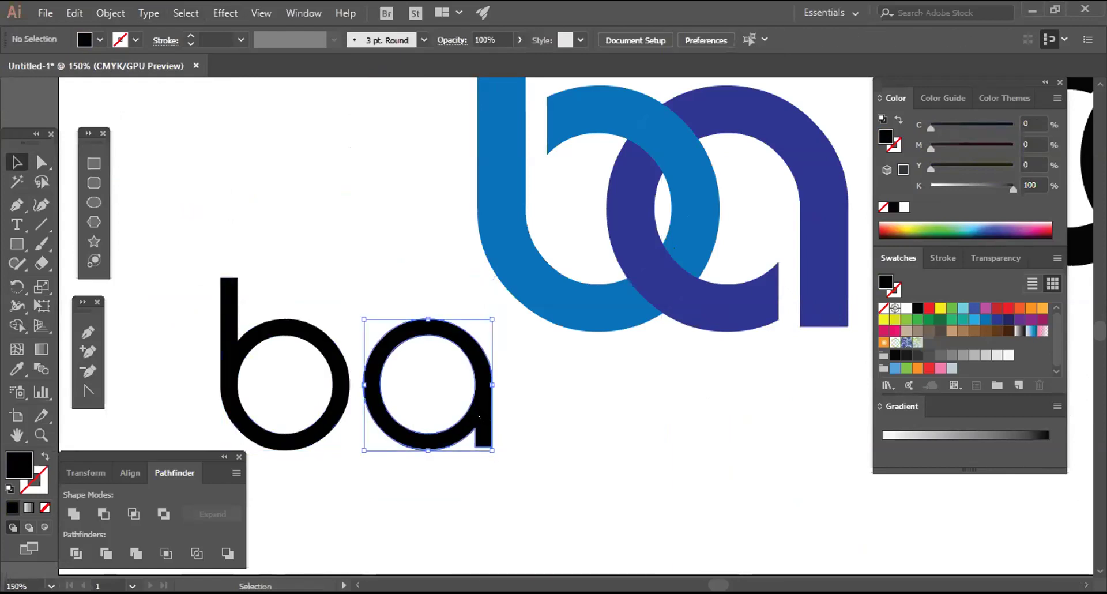
left_click_drag(430, 420, 496, 434)
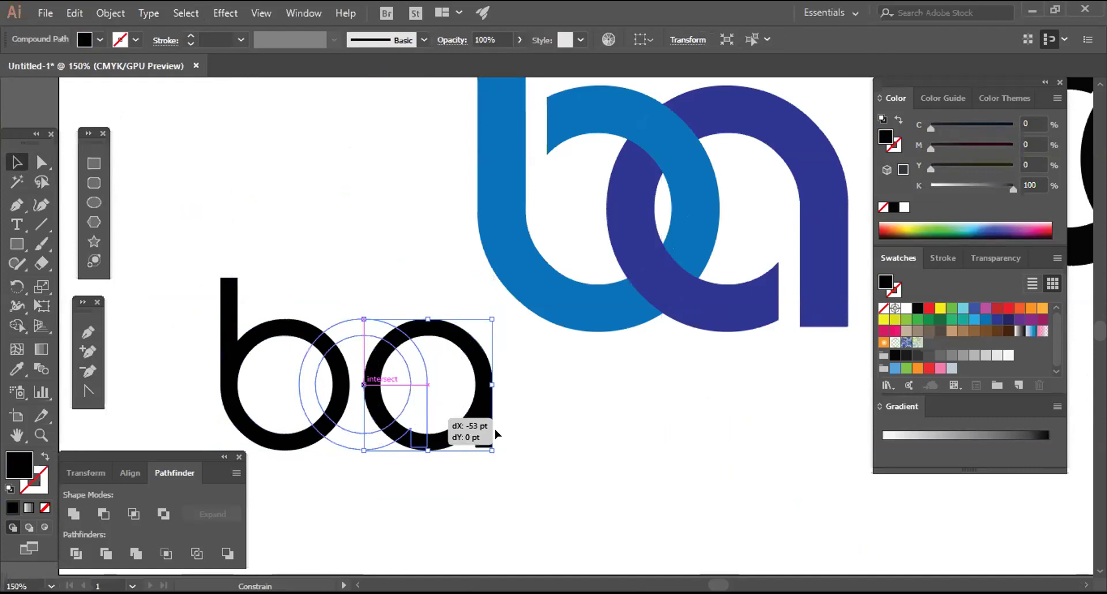
left_click(484, 386)
- Divide the two overlapping letters with Pathfinder and nudge the result slightly right
mouse_move(484, 365)
left_mouse_down()
mouse_move(267, 448)
mouse_move(381, 351)
left_mouse_up()
left_click(291, 480)
left_click(519, 427)
left_click_drag(381, 427, 327, 466)
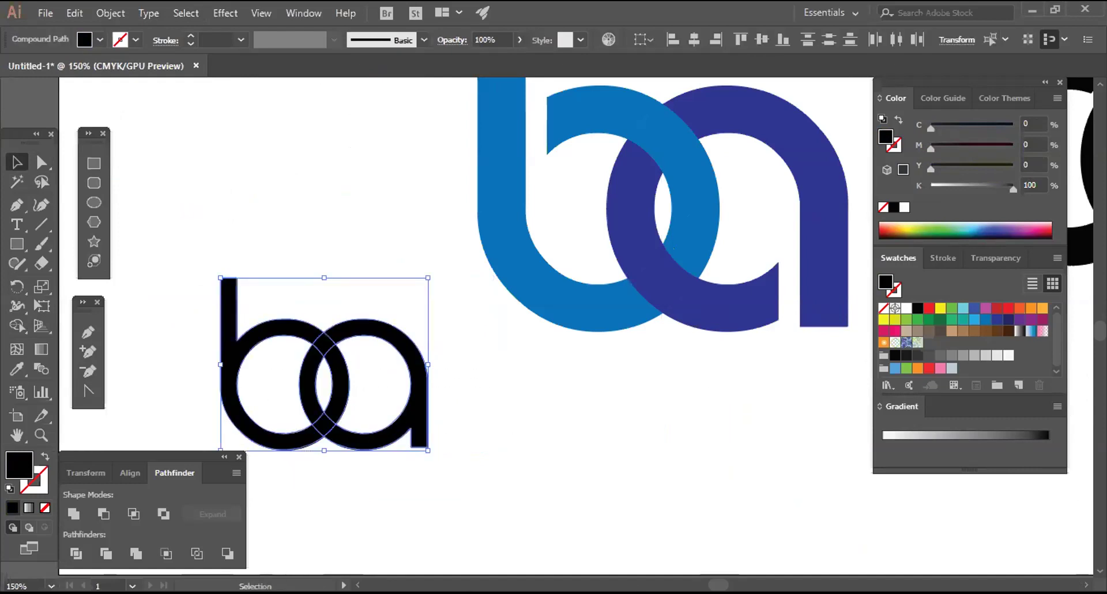
left_click(80, 554)
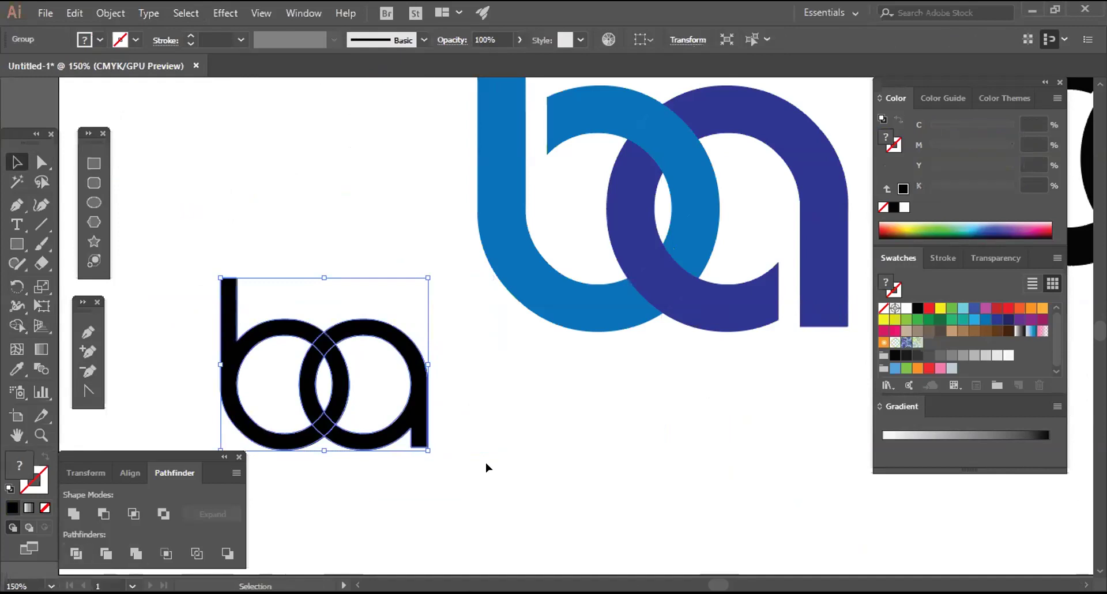
left_click(434, 447)
left_click_drag(391, 446, 427, 445)
left_click(319, 358)
- Fill the small monogram's b outline blue, leaving one crossing piece black
key("a")
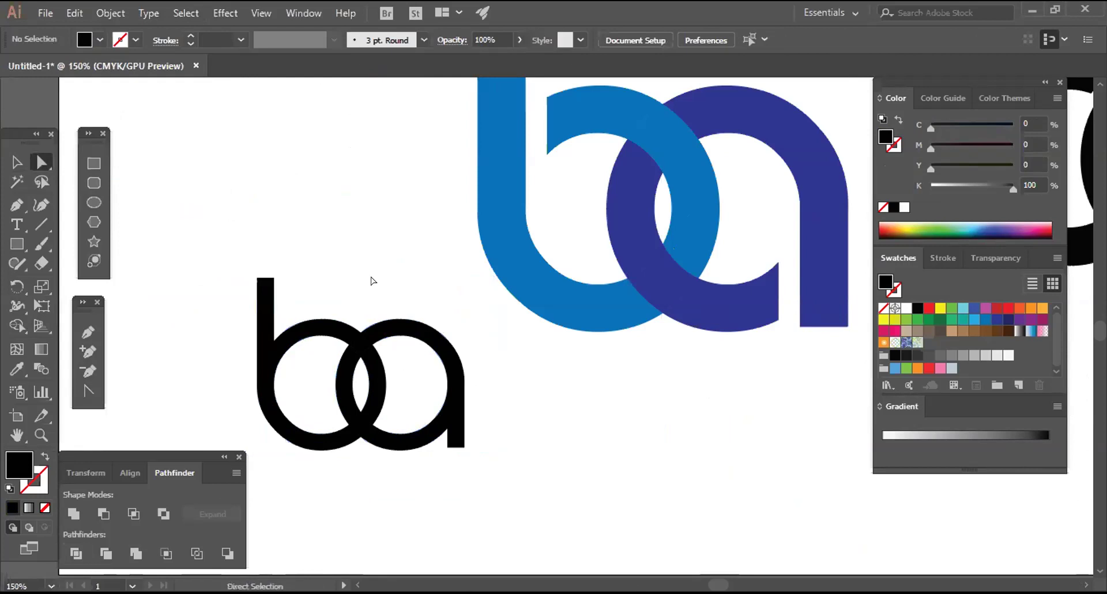
left_click(312, 326)
left_click(316, 345)
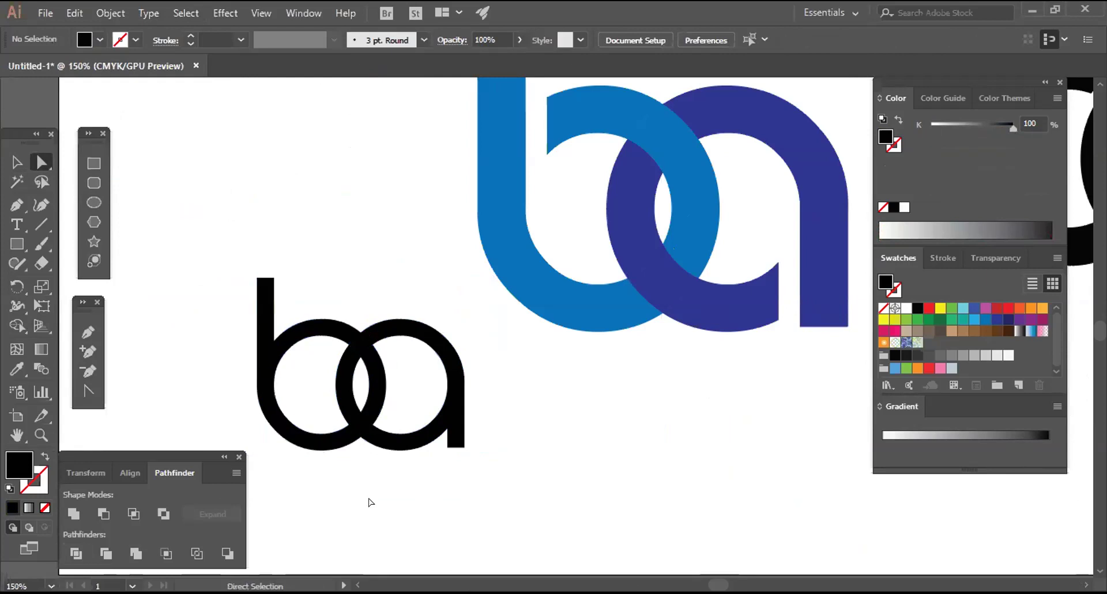
left_click(361, 344)
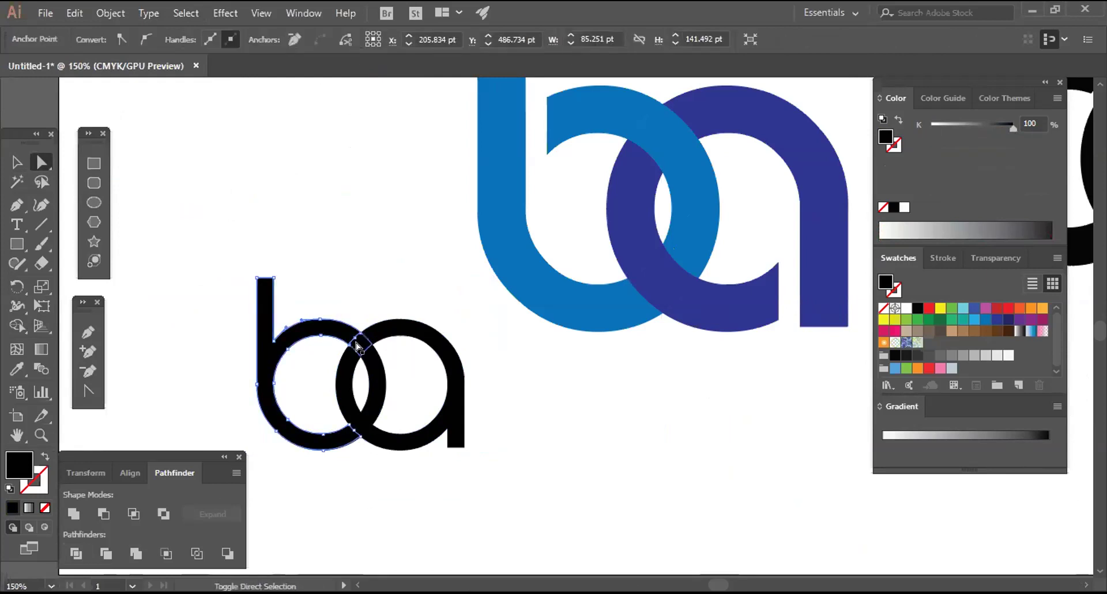
left_click(984, 322)
left_click(599, 464)
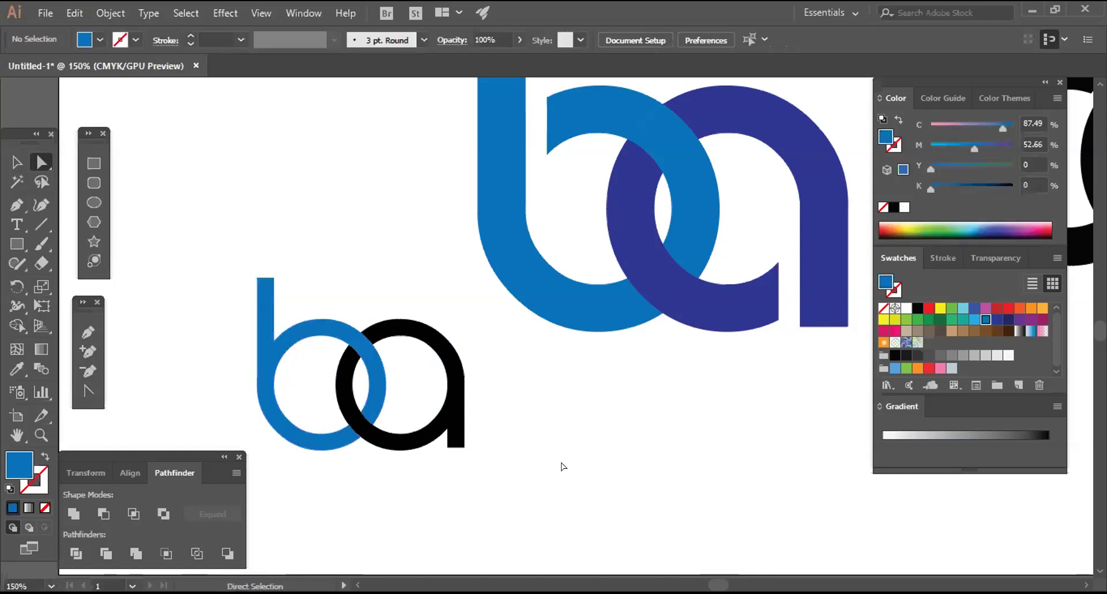
left_click(360, 425)
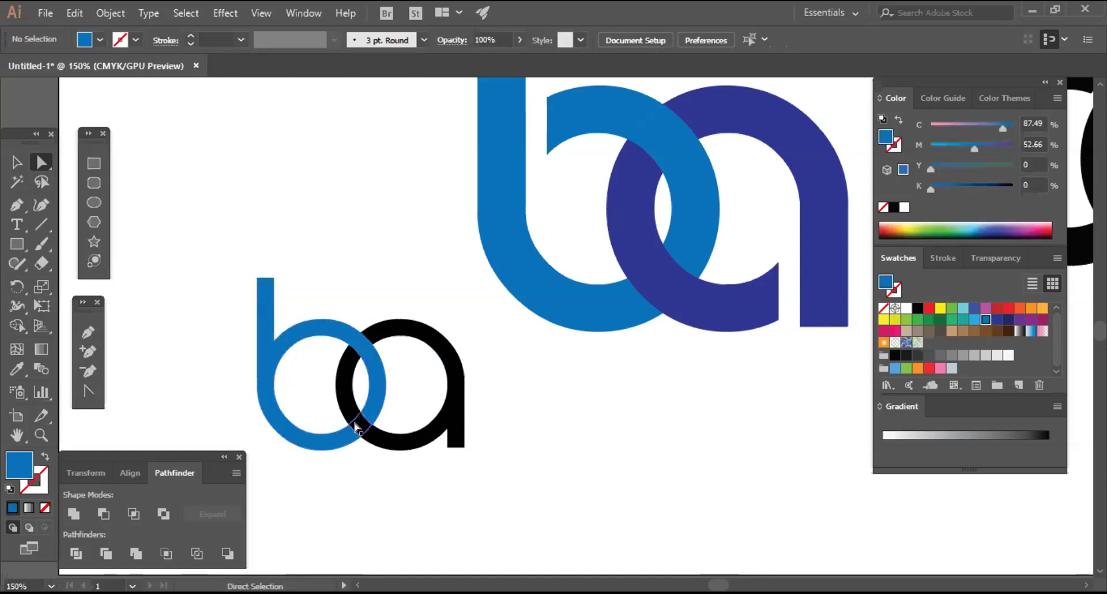
left_click(982, 321)
left_click(617, 471)
left_click(360, 424)
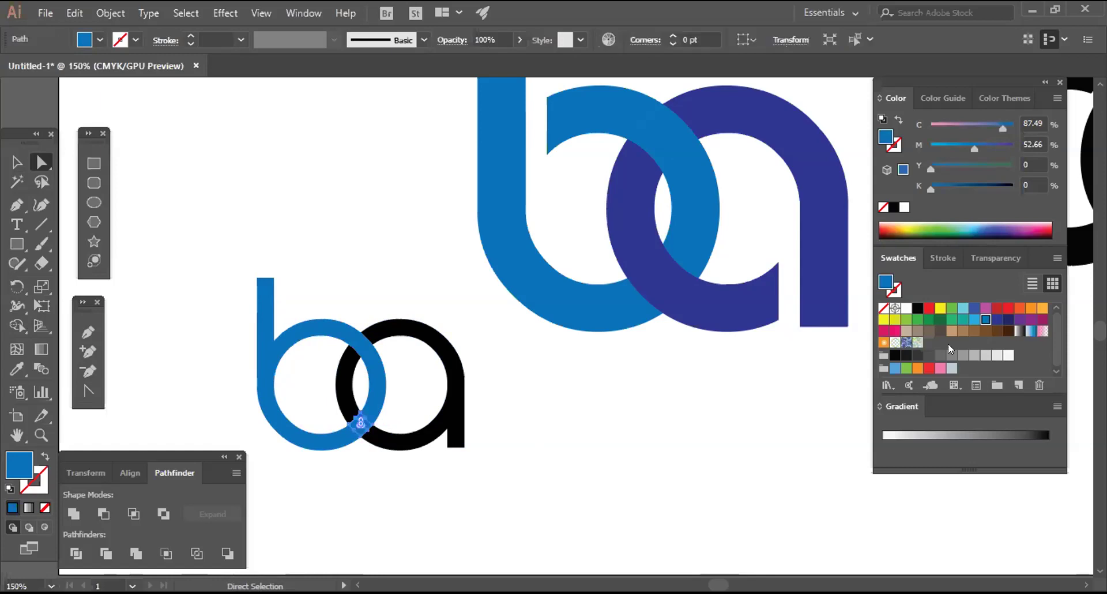
left_click(918, 307)
left_click(534, 464)
- Fill the a pieces and the small overlap piece with navy
left_click(455, 443)
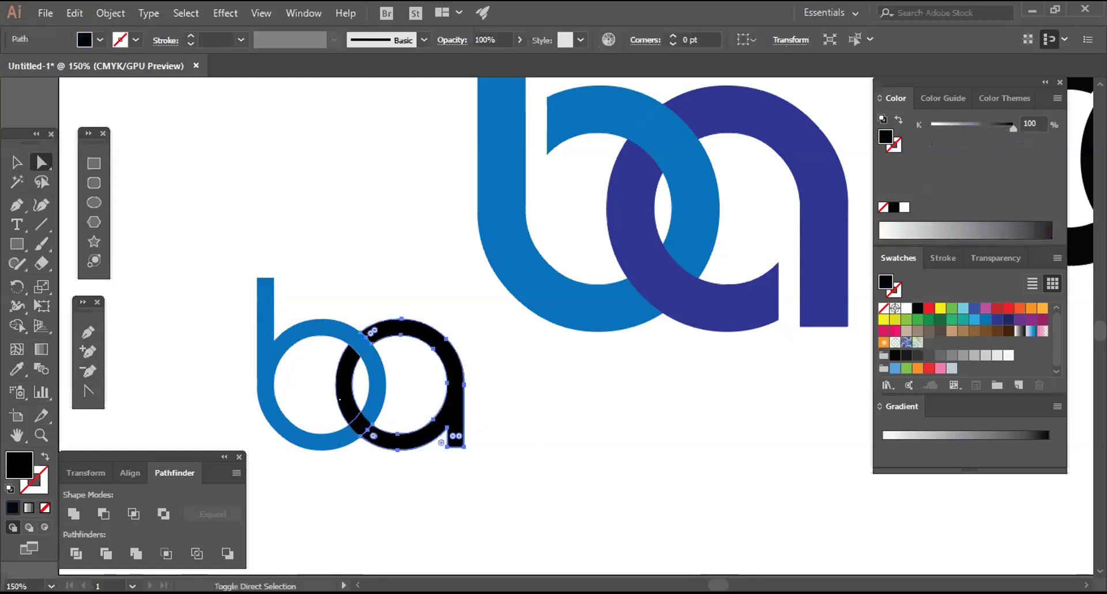
left_click(339, 399, "shift")
left_click(1007, 319)
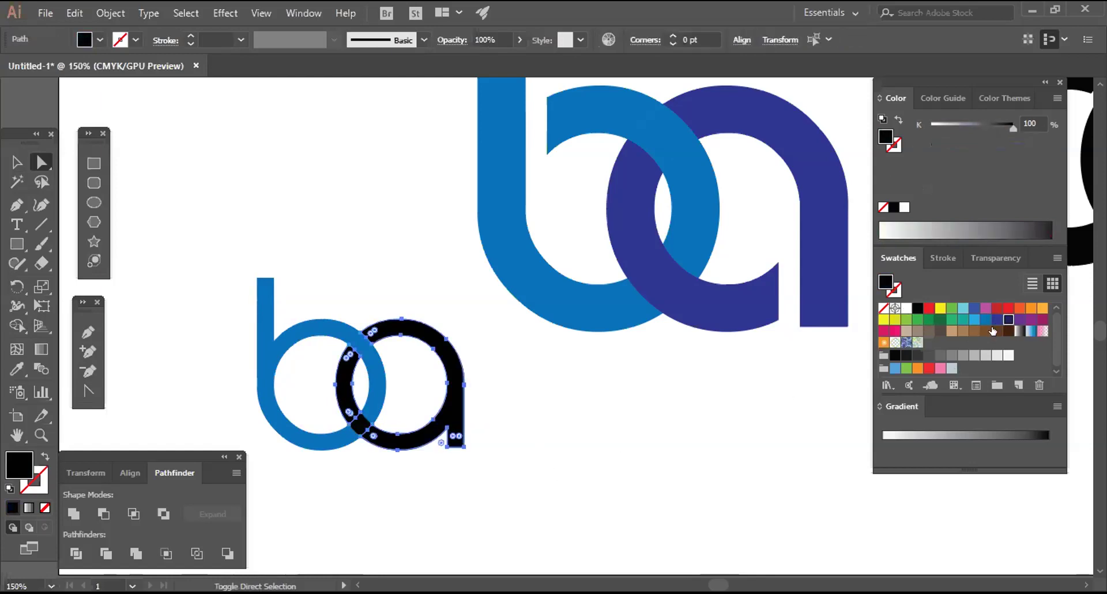
left_click(548, 488)
left_click(357, 424)
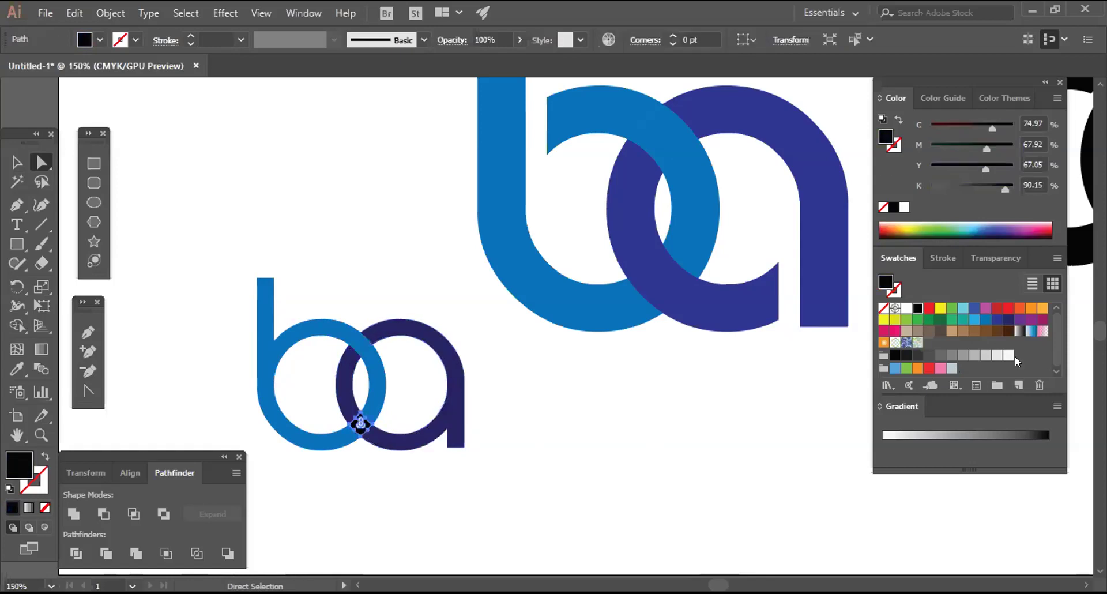
left_click(1003, 320)
left_click(489, 465)
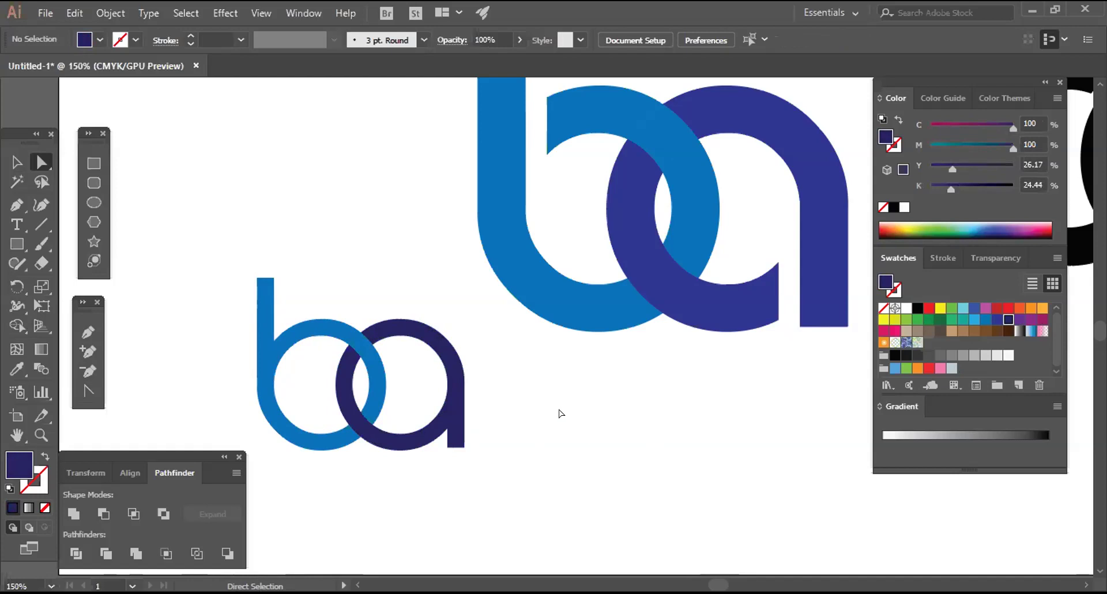
left_click_drag(548, 452, 605, 460)
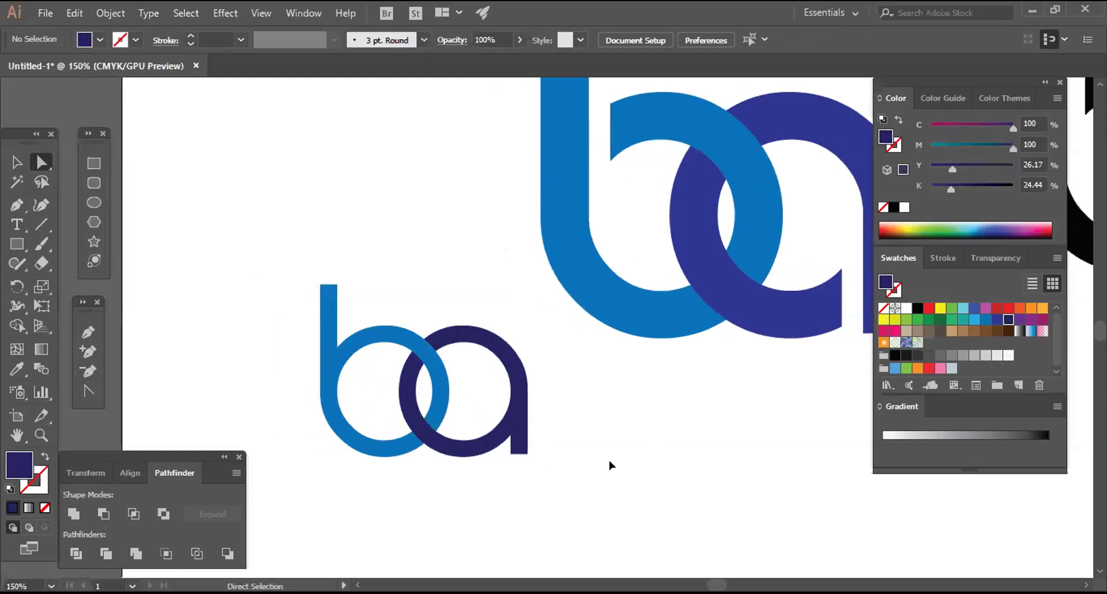
- Recolour the small monogram's a bright blue and its b navy
scroll(609, 460, "up", 2)
scroll(668, 403, "down", 3)
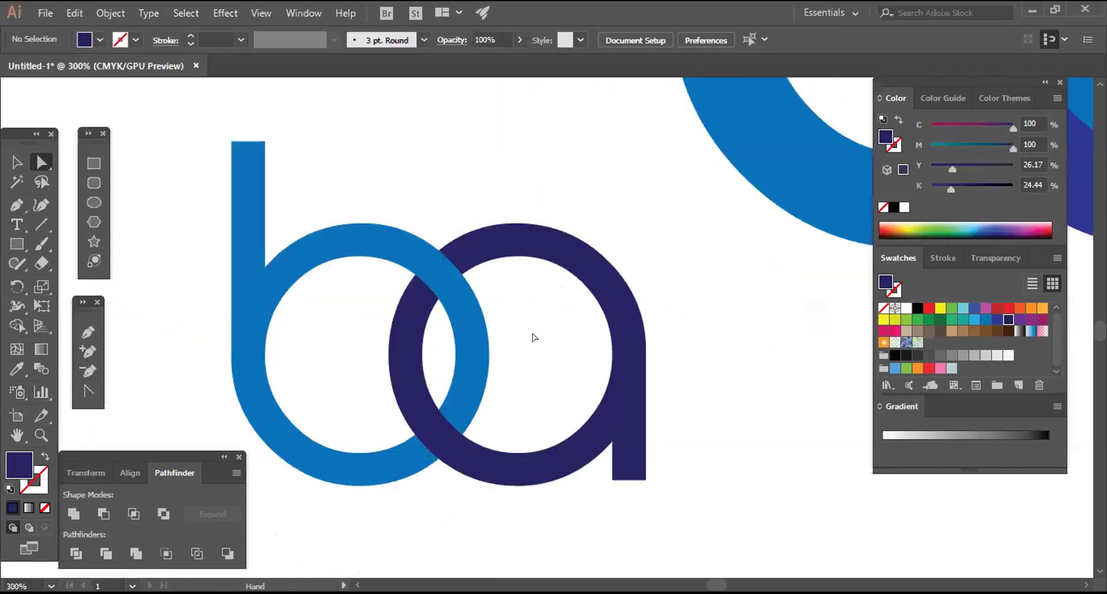
left_click_drag(356, 490, 524, 174)
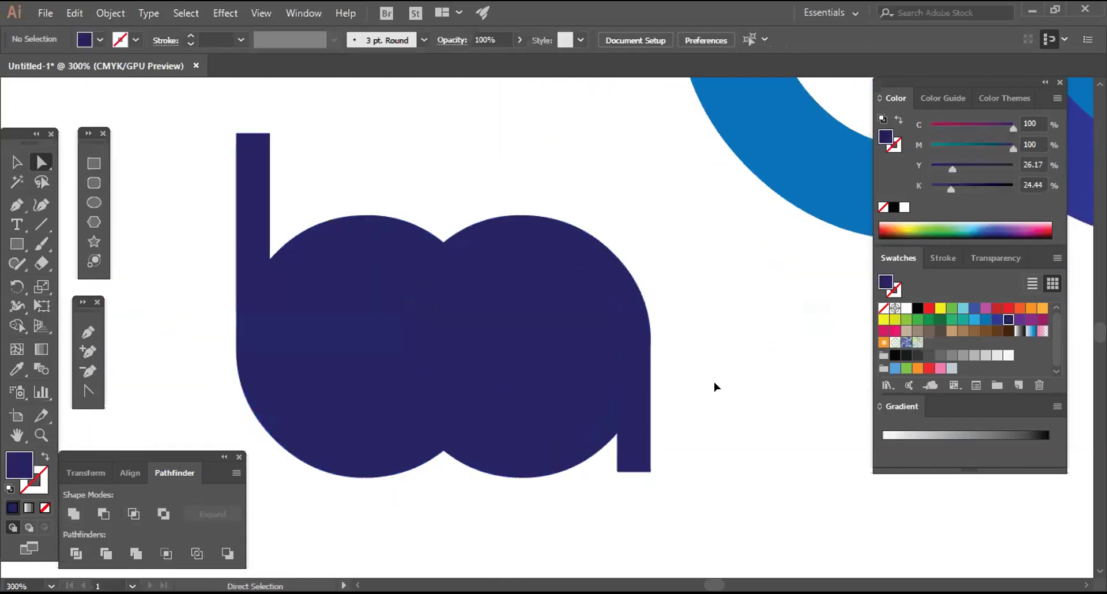
left_click_drag(548, 292, 695, 398)
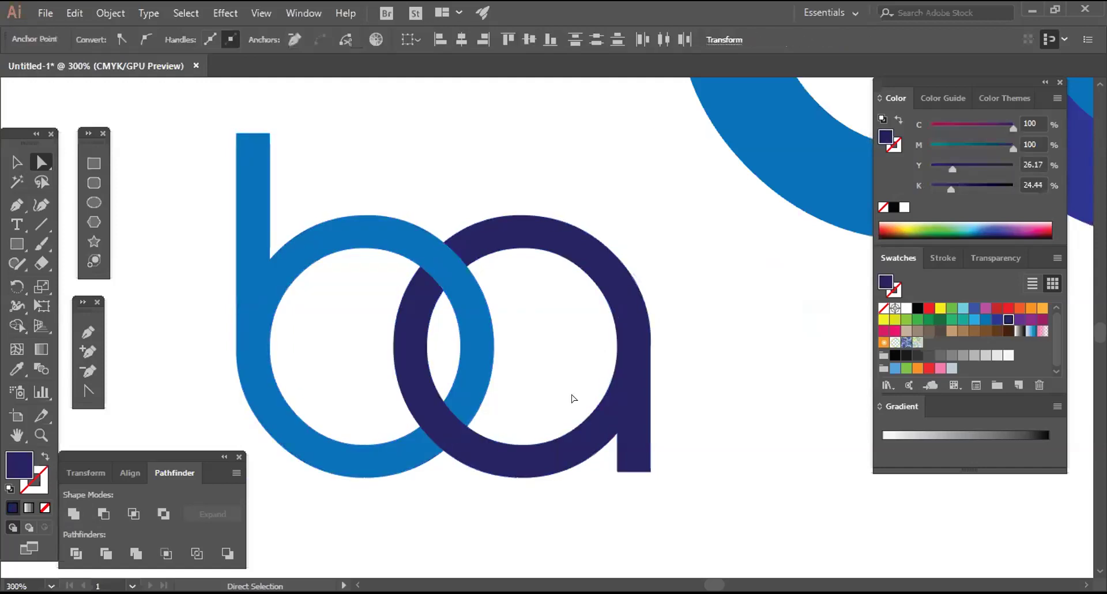
left_click(983, 321)
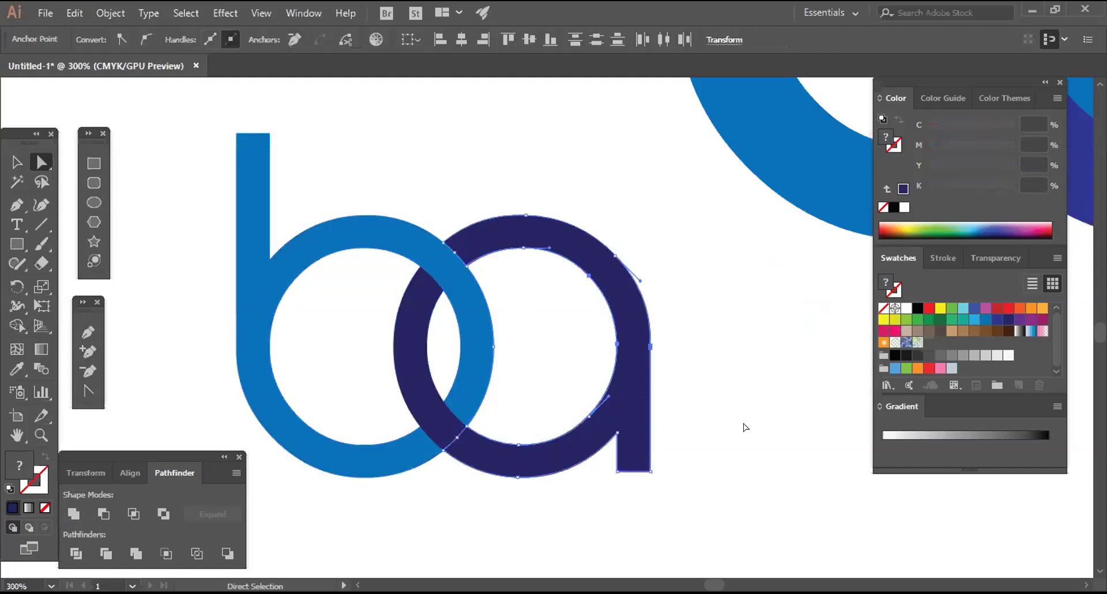
left_click(572, 343)
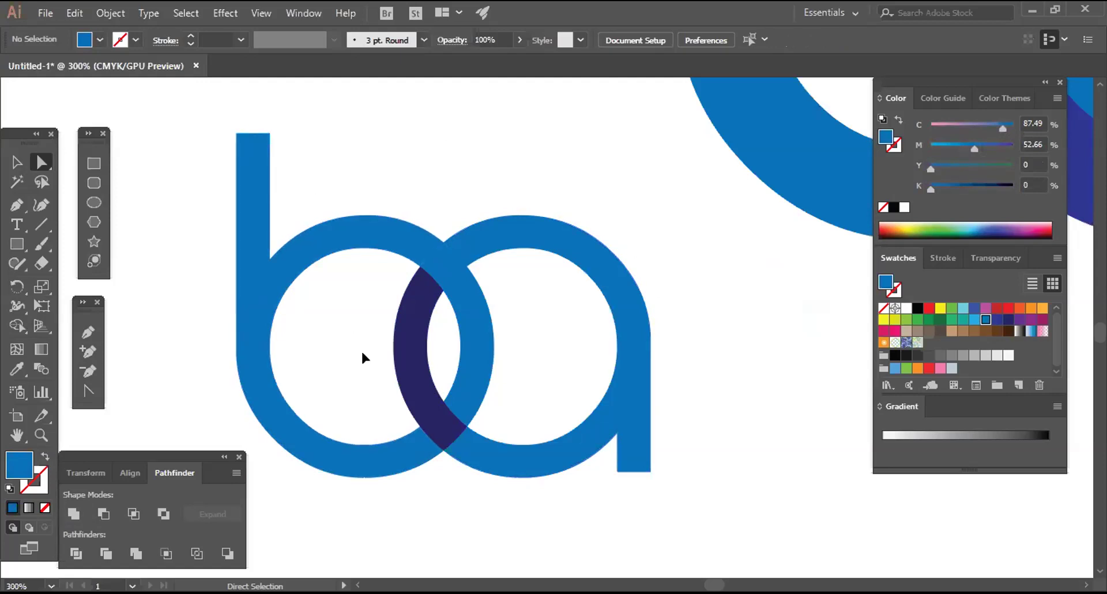
left_click(476, 363)
left_click(996, 321)
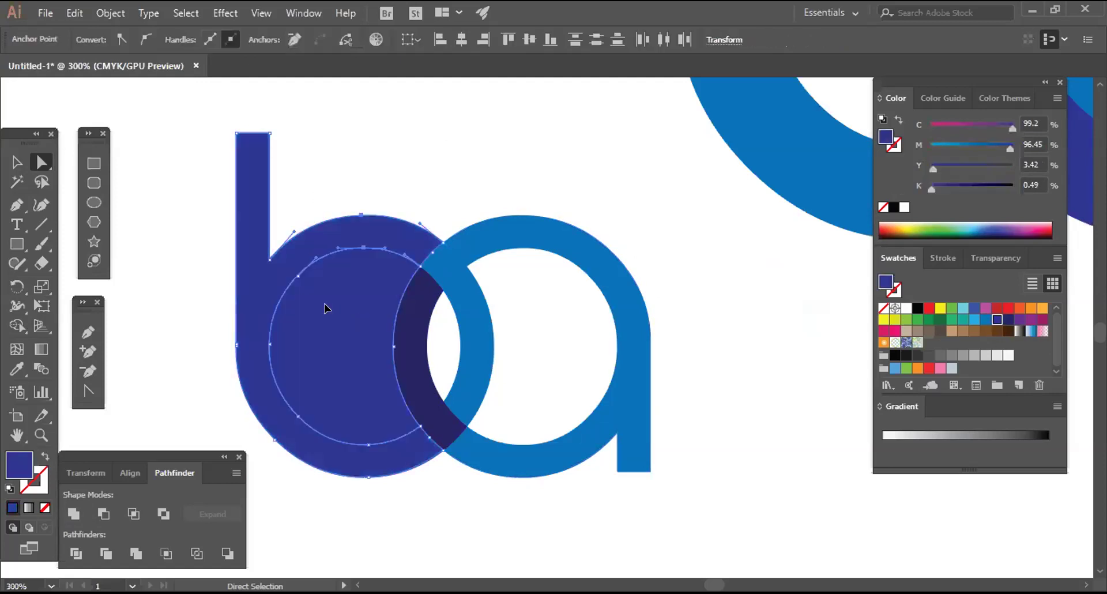
left_click(728, 384)
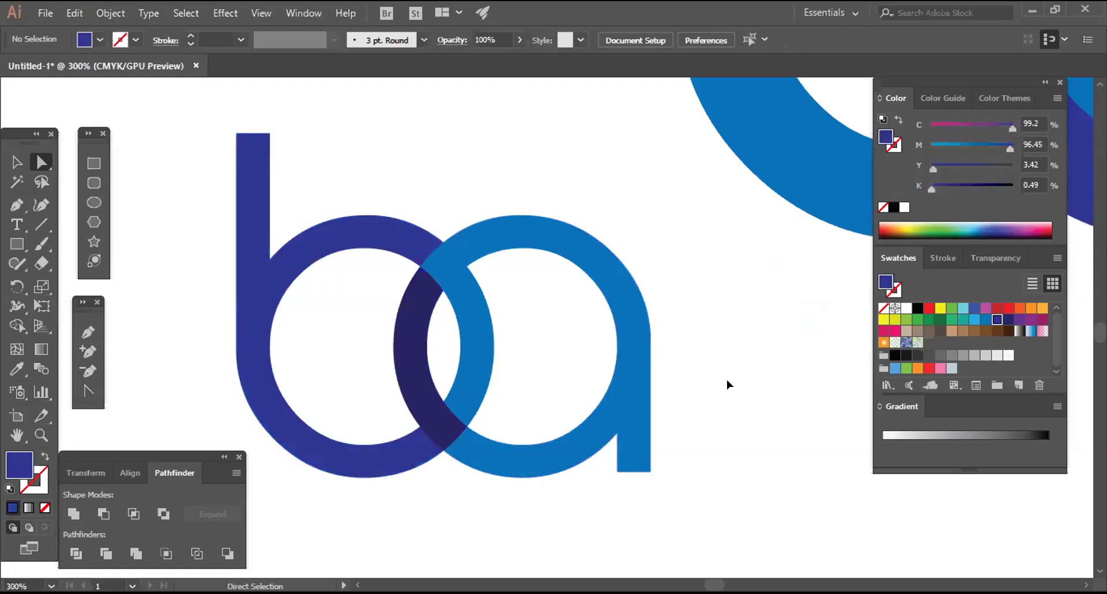
- Delete the b's stray inner circle and fill the top overlap blue
key("ctrl+z")
left_click(345, 347)
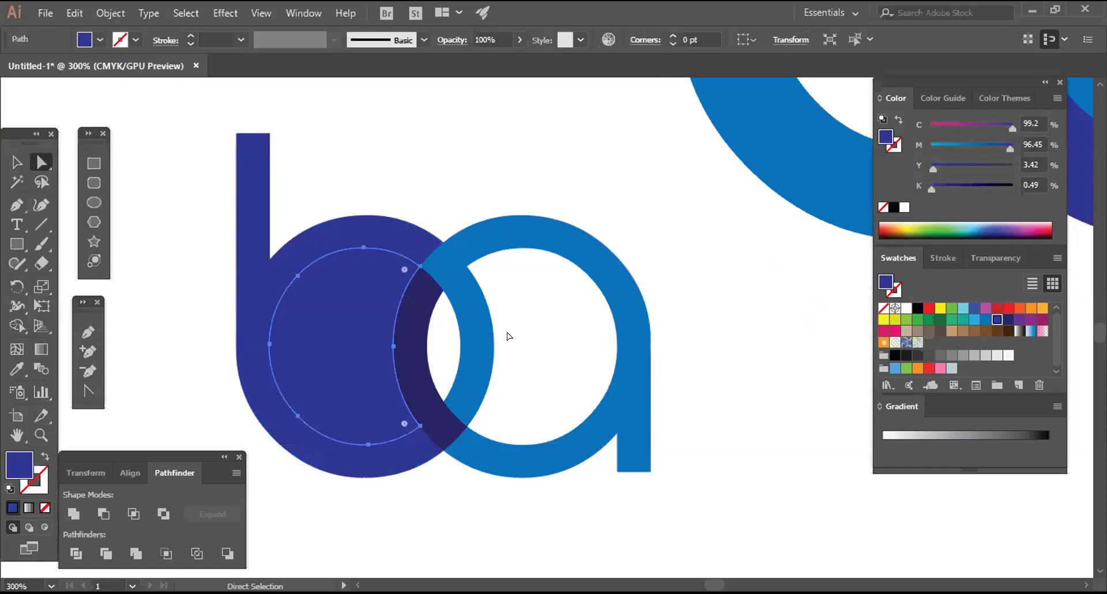
key("Delete")
left_click(524, 318, "alt")
left_click(442, 259)
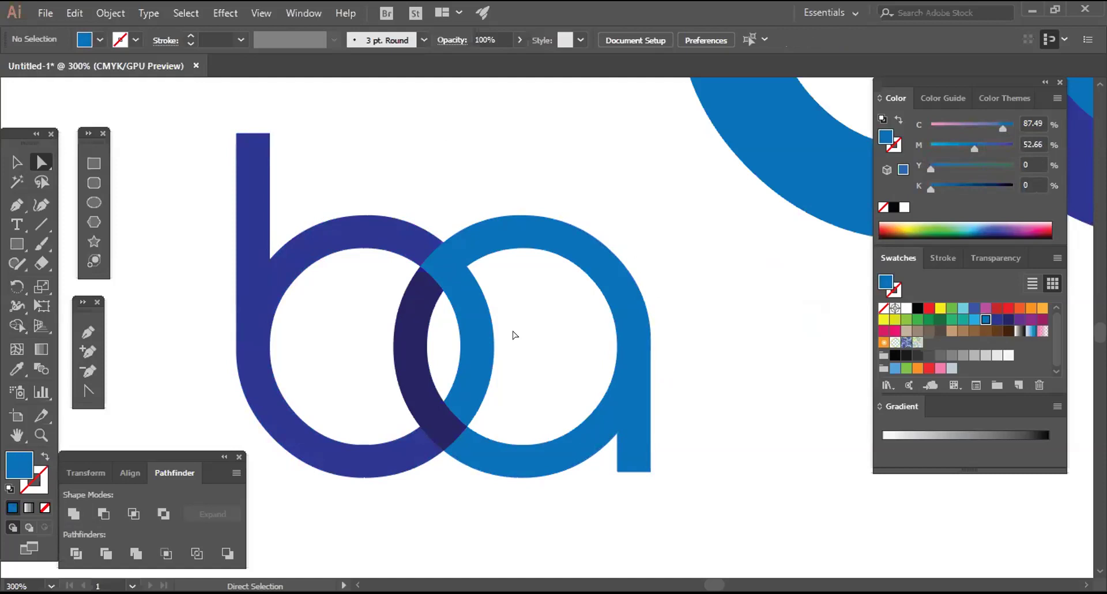
- Colour the top overlap navy and the bottom overlap with the a's crescent light blue
left_click(445, 263)
left_click(468, 331, "shift")
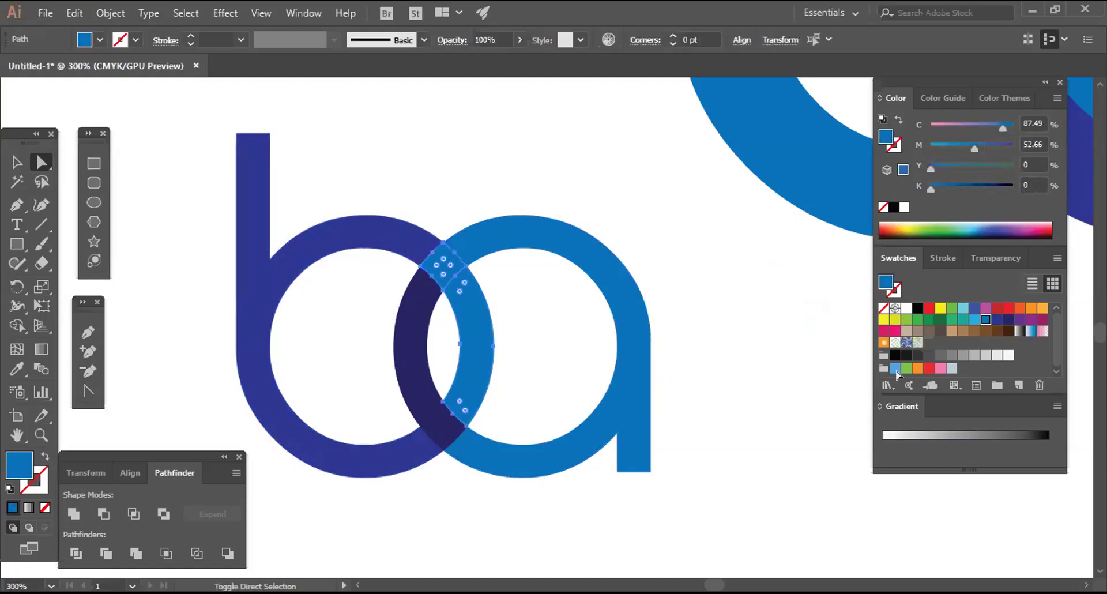
left_click(1005, 321)
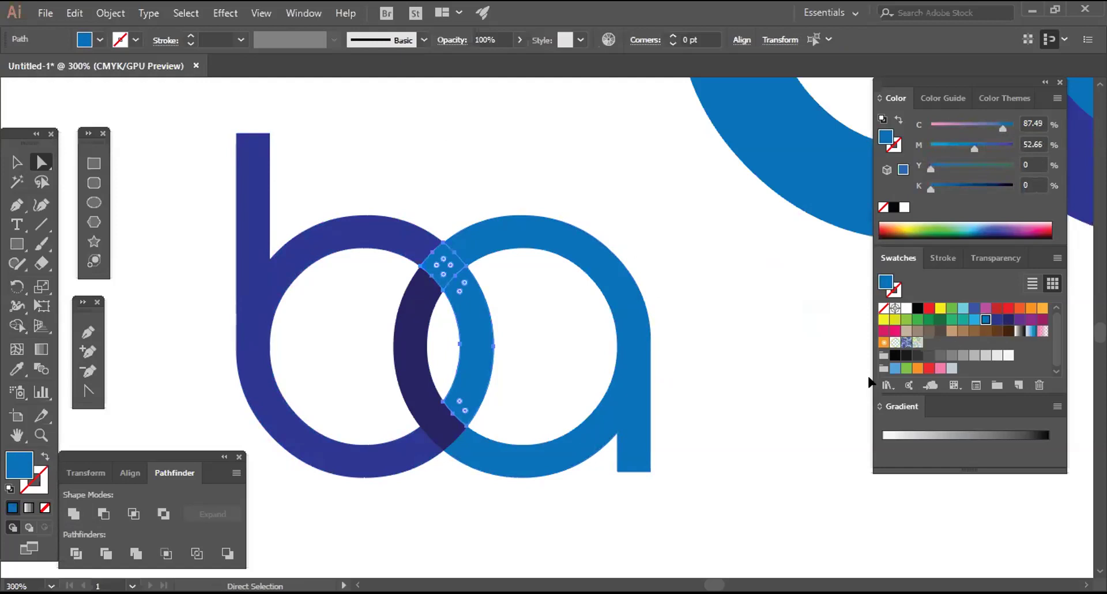
left_click(730, 421)
left_click(450, 426)
left_click(408, 376, "shift")
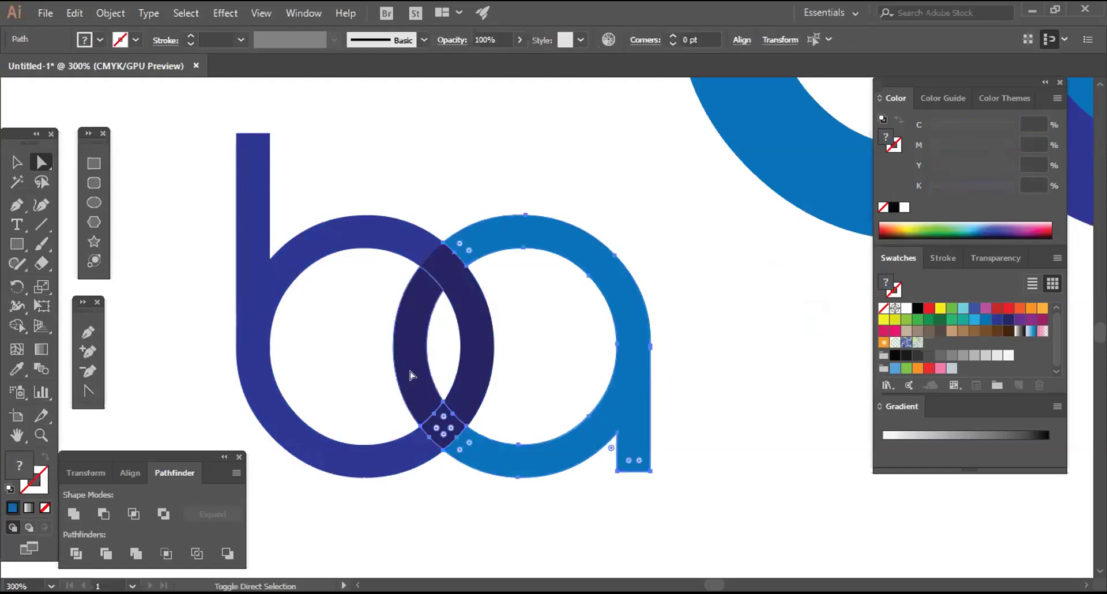
left_click(973, 319)
left_click(719, 426)
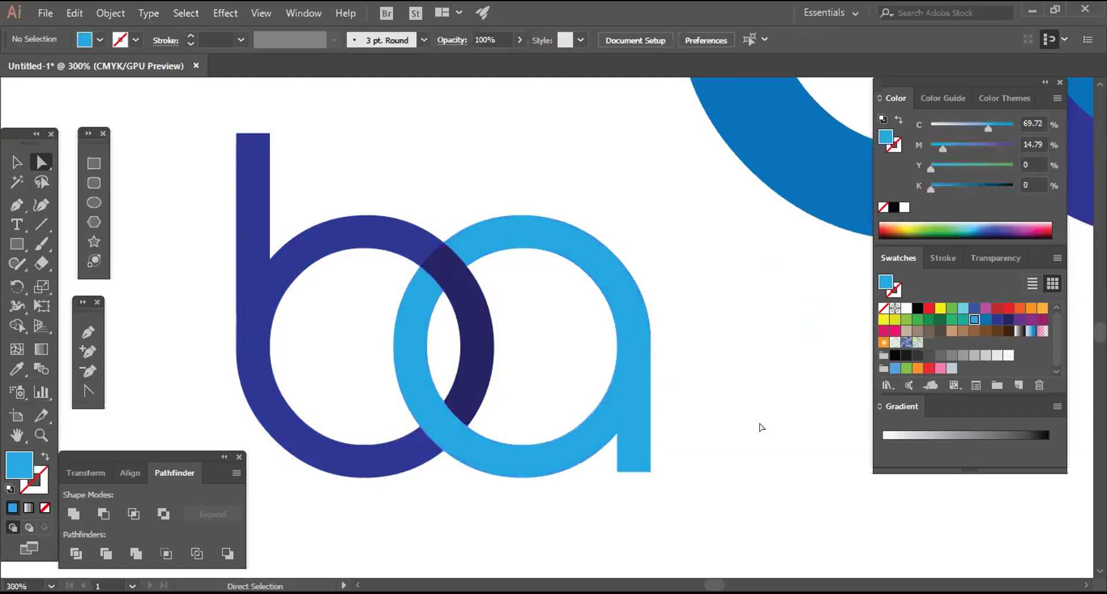
- Recolour the dark overlap pieces light blue and unite them into the a
left_click(383, 231)
left_click(518, 319)
left_click(448, 265)
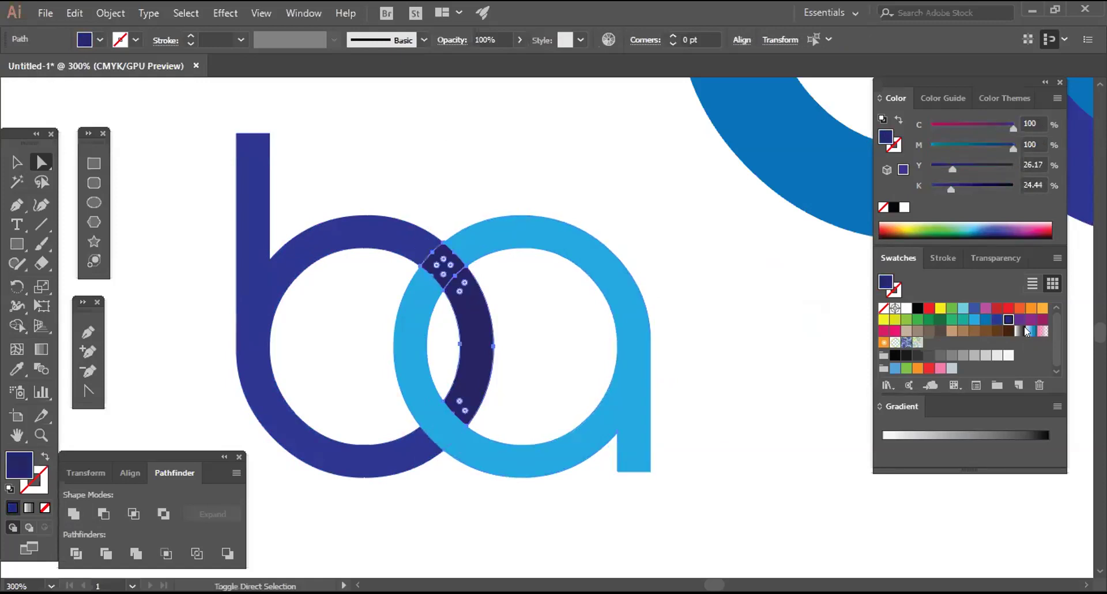
left_click(975, 319)
left_click(760, 405)
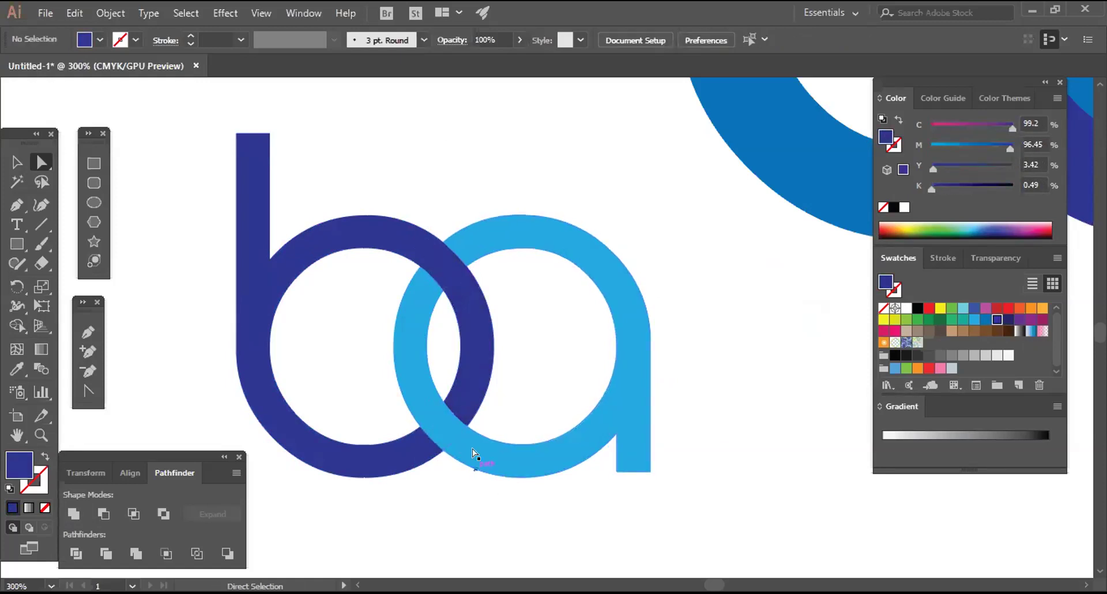
left_click(444, 428)
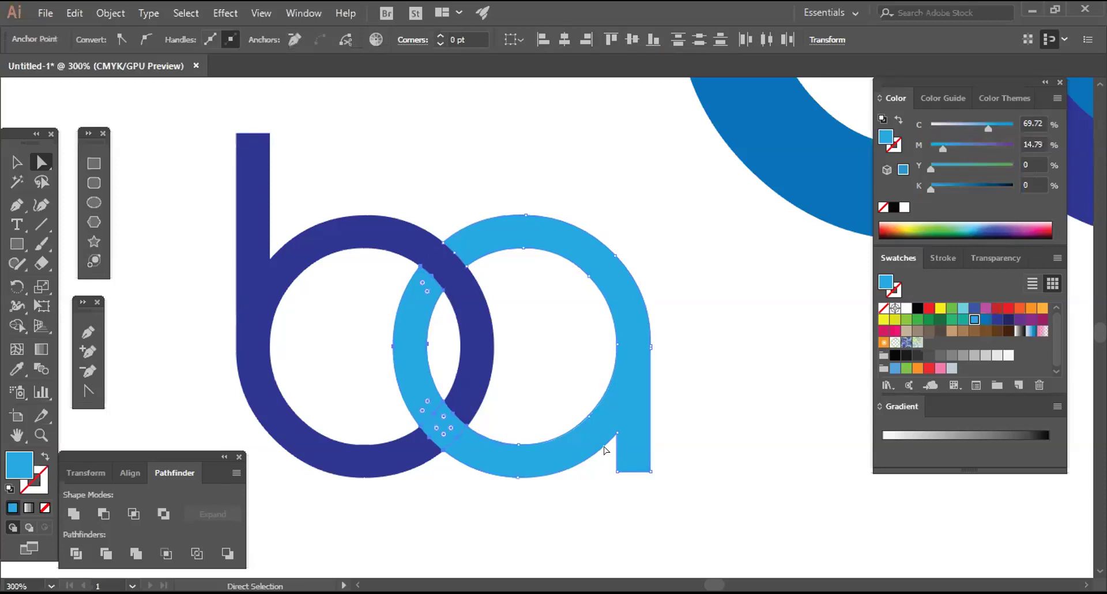
left_click(709, 412)
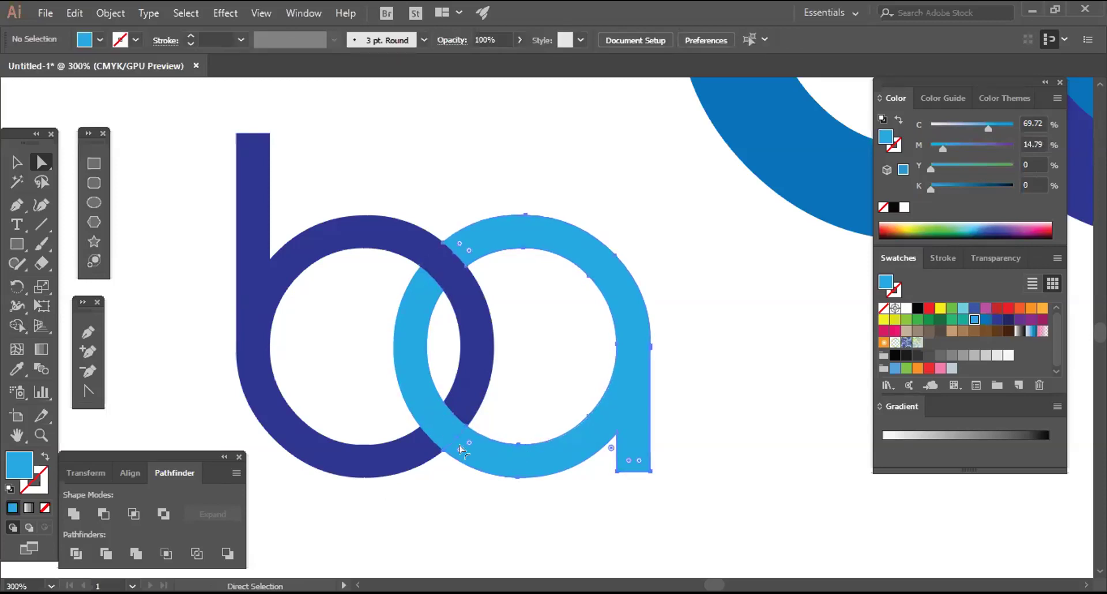
left_click(442, 426)
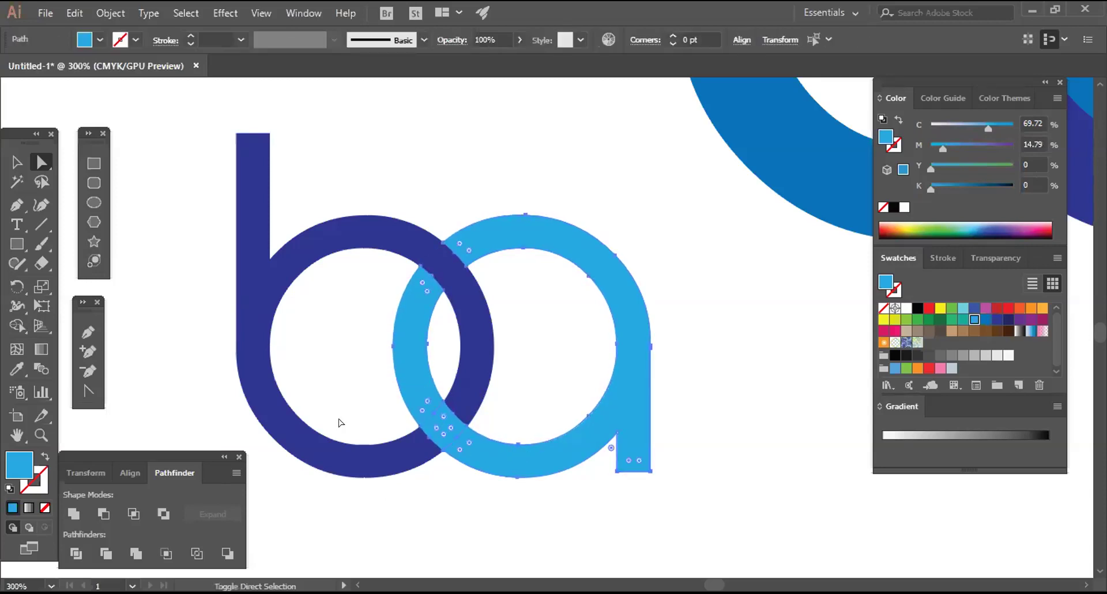
left_click(73, 513)
left_click(516, 386)
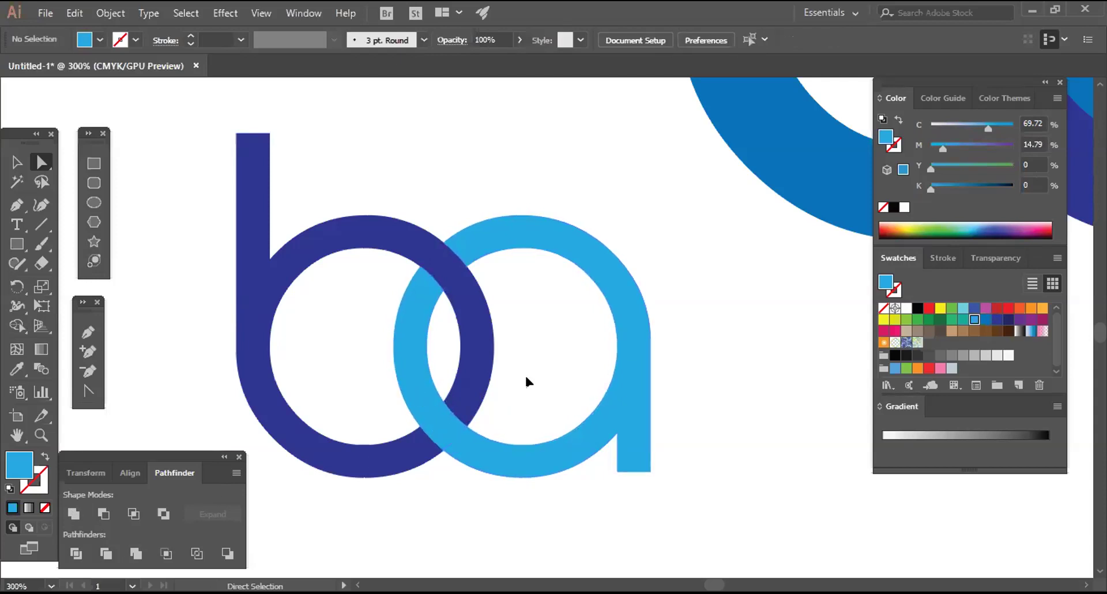
- Unite the navy b and its overlap pieces into one shape
left_click(484, 326)
left_click(395, 240, "shift")
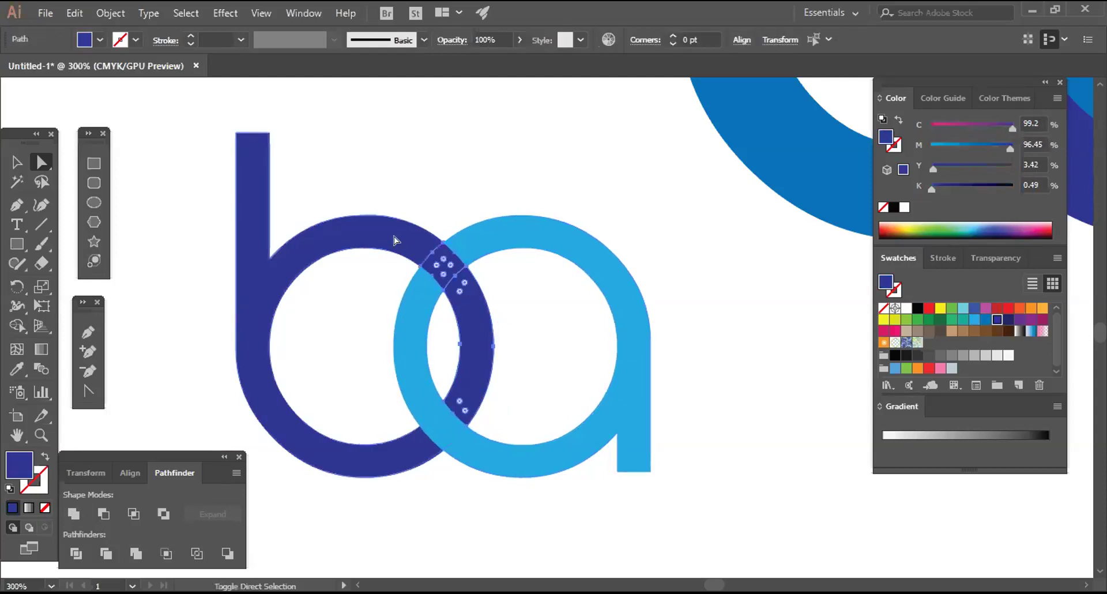
left_click(71, 512)
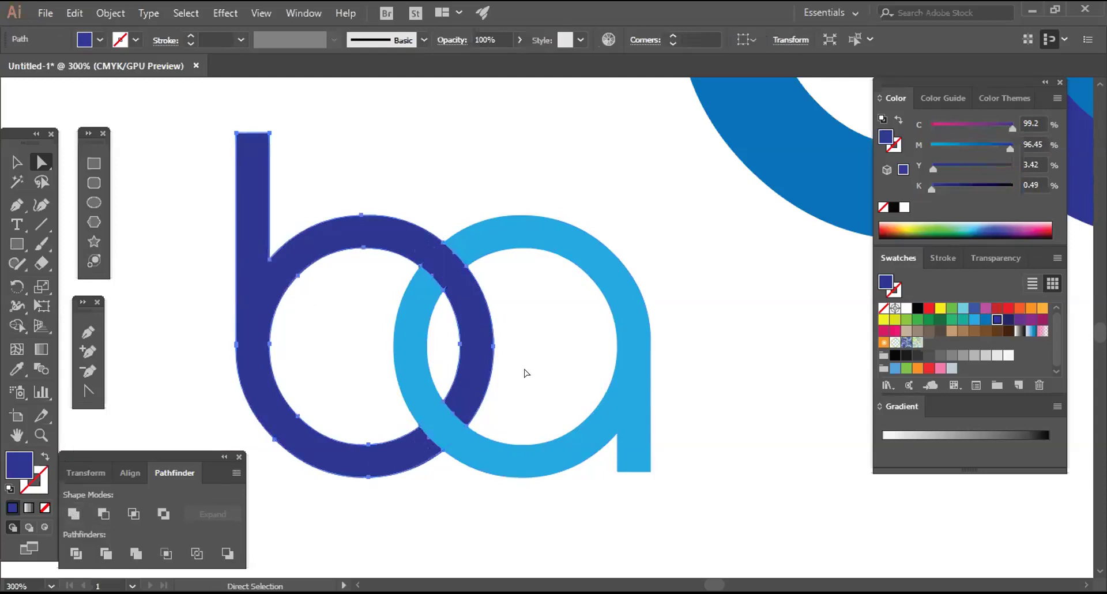
left_click(526, 372)
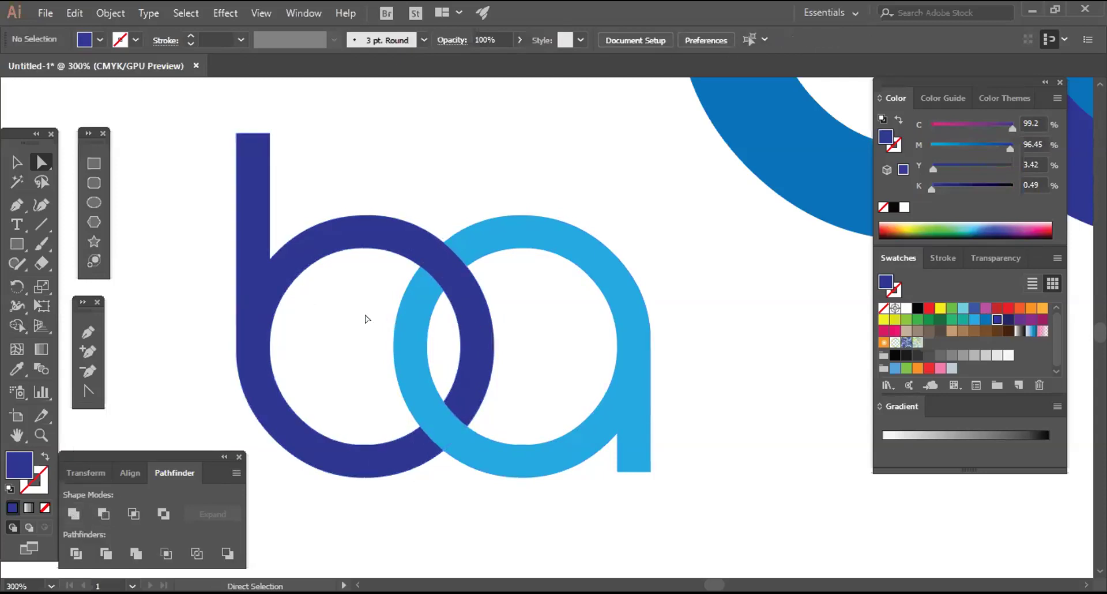
- Fill the a's pieces around the central lens light blue and delete the stray lens fill
left_click_drag(446, 349, 526, 370)
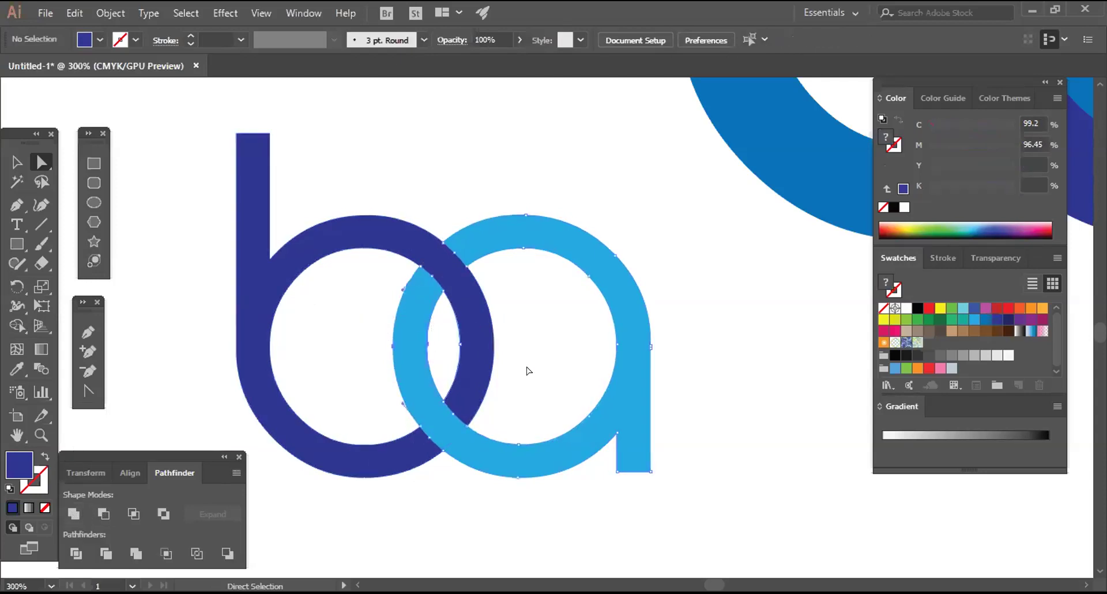
left_click(970, 321)
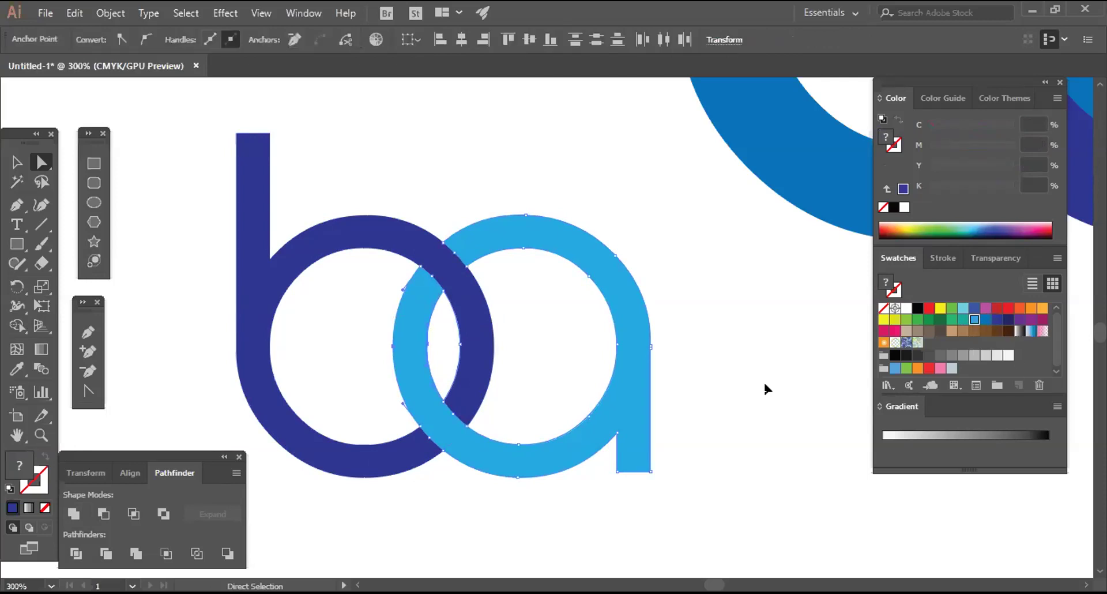
left_click(764, 386)
left_click(449, 337)
key("Delete")
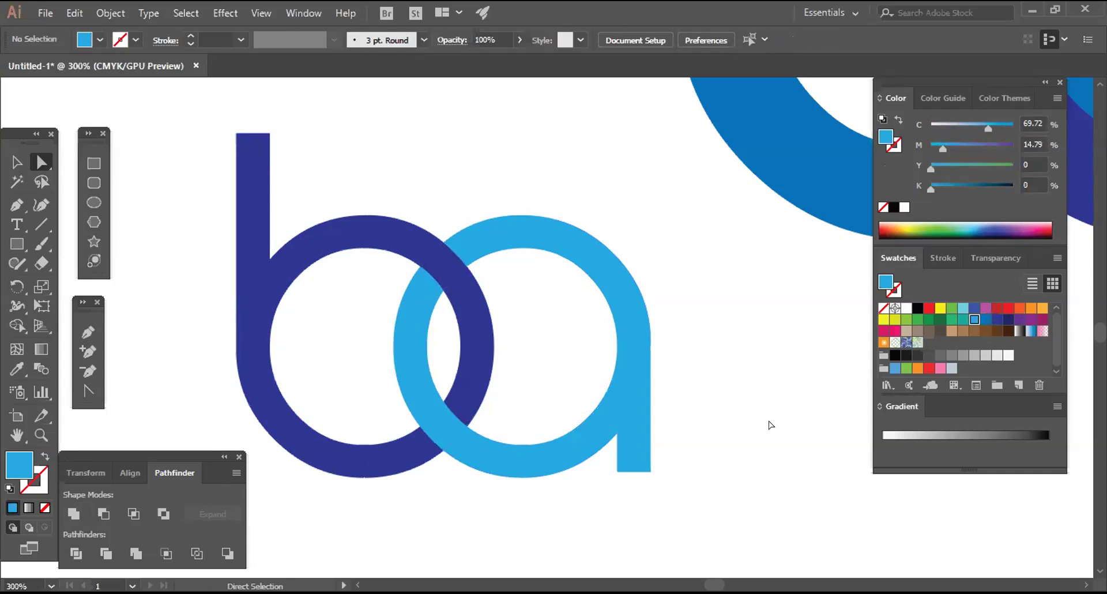
left_click(468, 271)
left_click(521, 308)
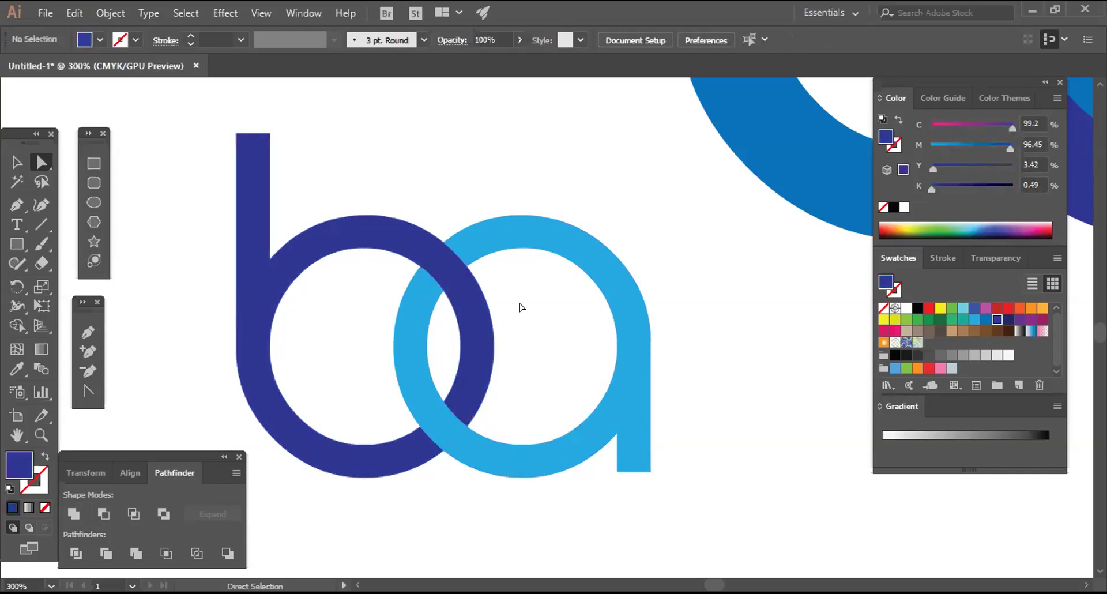
- Zoom in to inspect the interlock, then zoom back out to 100%
key("ctrl+plus")
key("ctrl+plus")
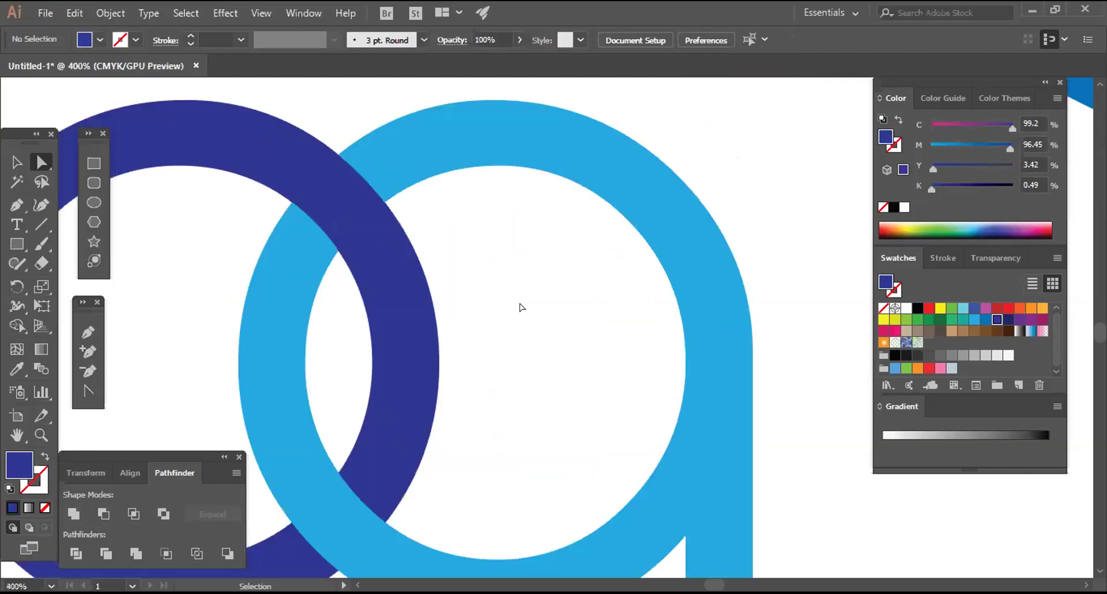
key("ctrl+plus")
key("ctrl+plus")
scroll(720, 464, "up", 2)
scroll(724, 456, "up", 2)
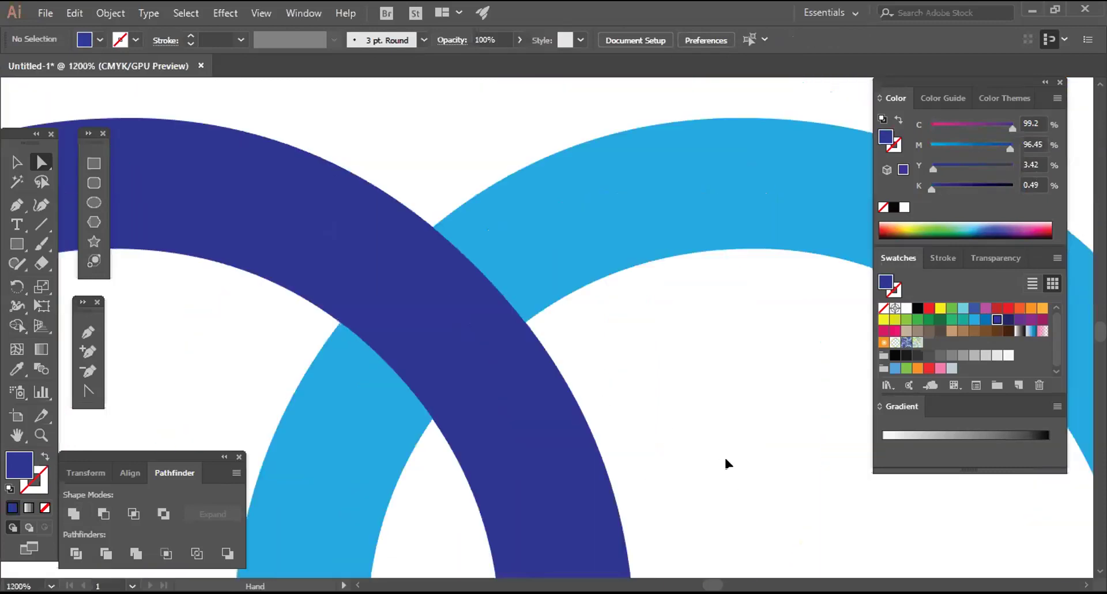
scroll(724, 456, "up", 2)
key("ctrl+minus")
key("ctrl+minus")
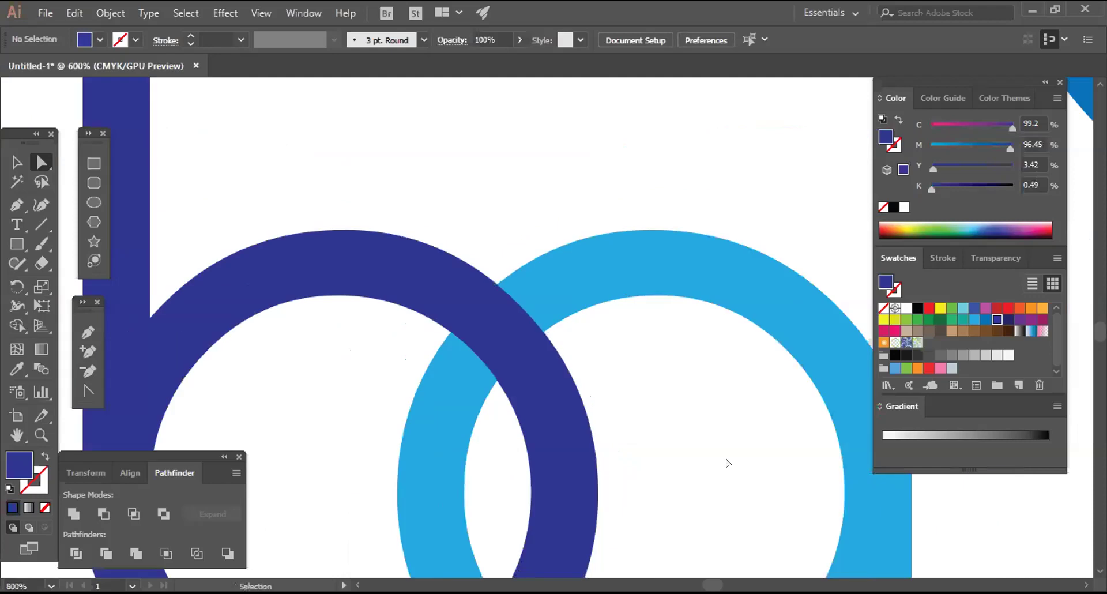
key("ctrl+minus")
key("ctrl+minus")
key("ctrl+1")
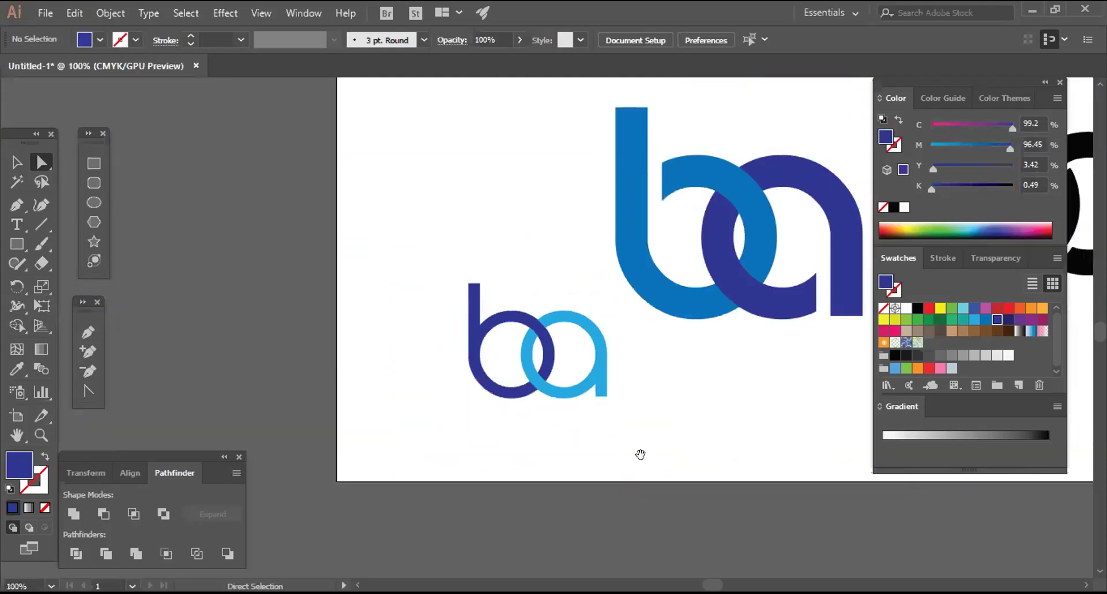
- Shrink the large blue-and-navy logo, then cut, paste and delete the small copy
left_click(17, 162)
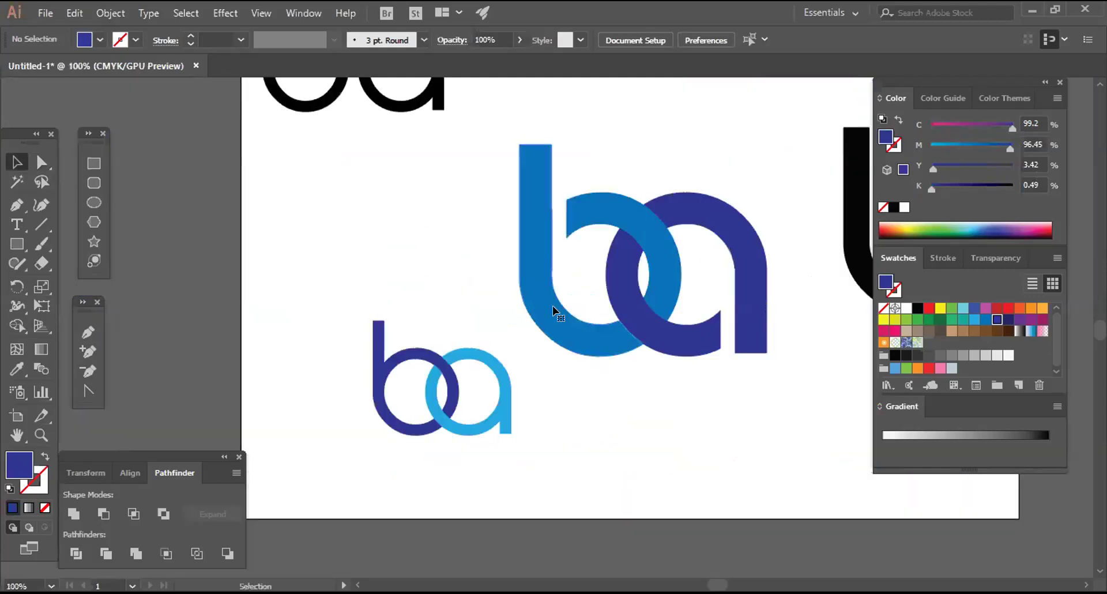
left_click(605, 337)
left_click_drag(687, 411, 611, 492)
left_click_drag(692, 435, 610, 396)
key("Delete")
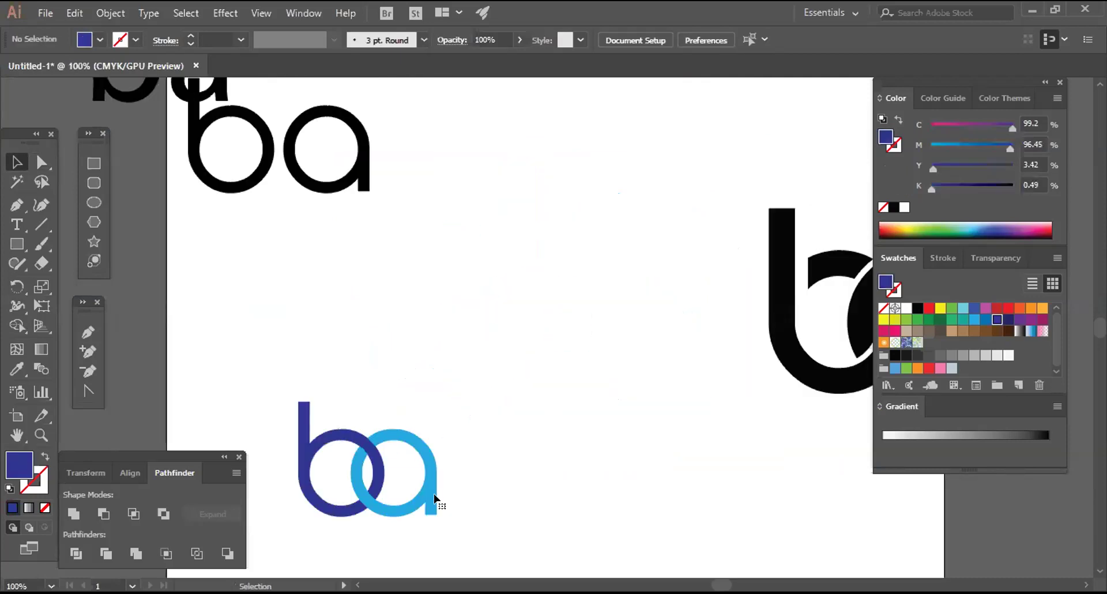
left_click(434, 500)
left_click(548, 450)
key("ctrl+v")
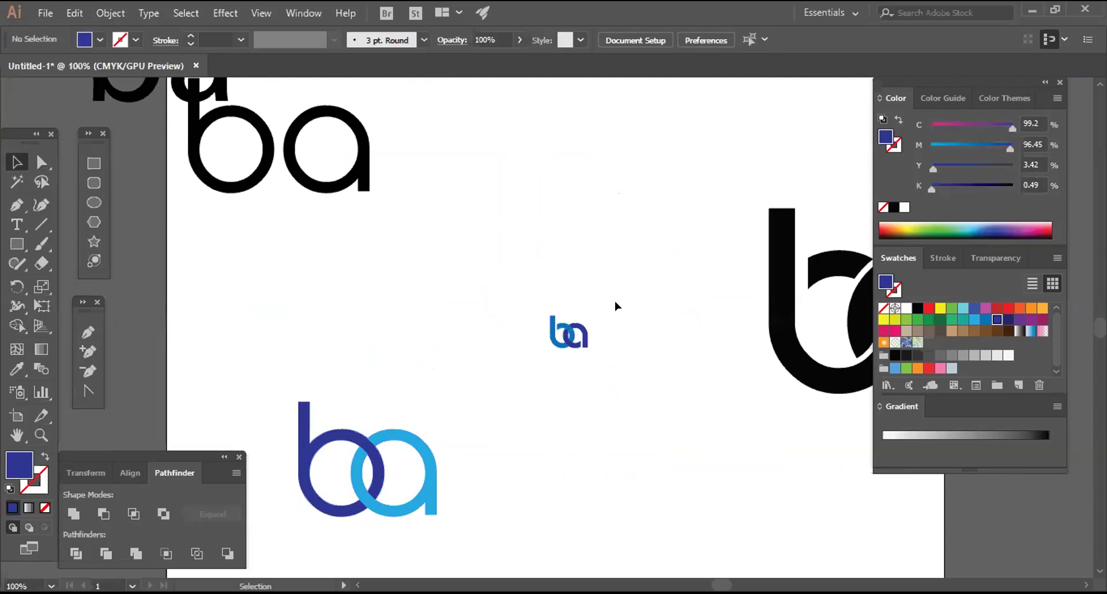
key("Delete")
- Move the large black interlocked ba toward the centre and shrink it around its centre
left_click_drag(801, 367, 569, 404)
left_click(611, 460)
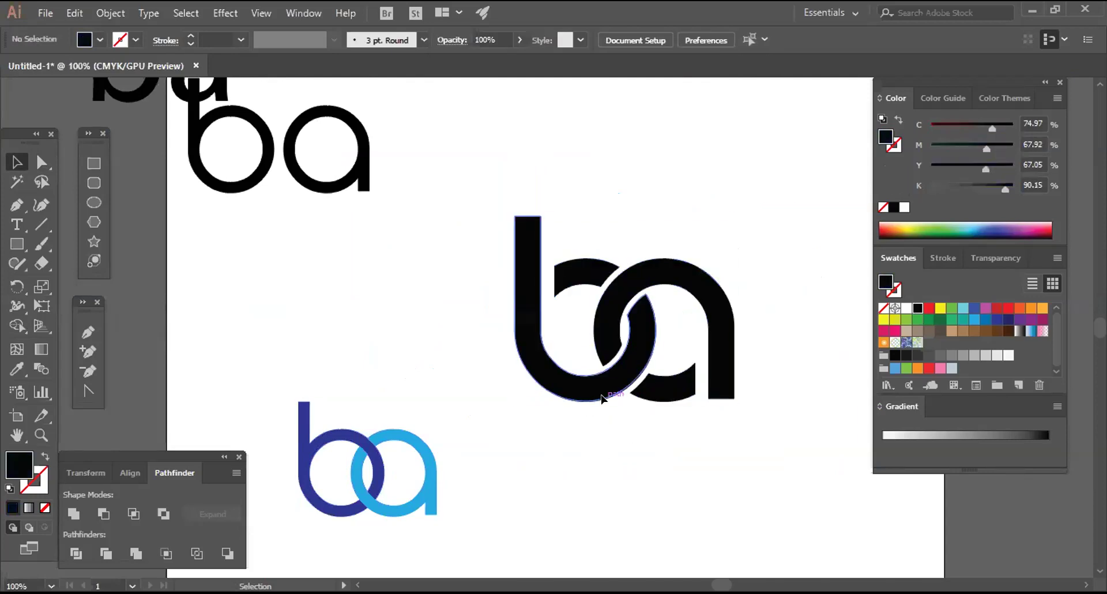
left_click(663, 389)
left_click_drag(734, 399, 660, 352)
left_click(640, 426)
left_click(629, 353)
left_click(680, 428)
- Move the blue ba to the upper right, copy the black ba mid-canvas, and tuck the interlocked one beneath the blue
left_click_drag(369, 508, 747, 219)
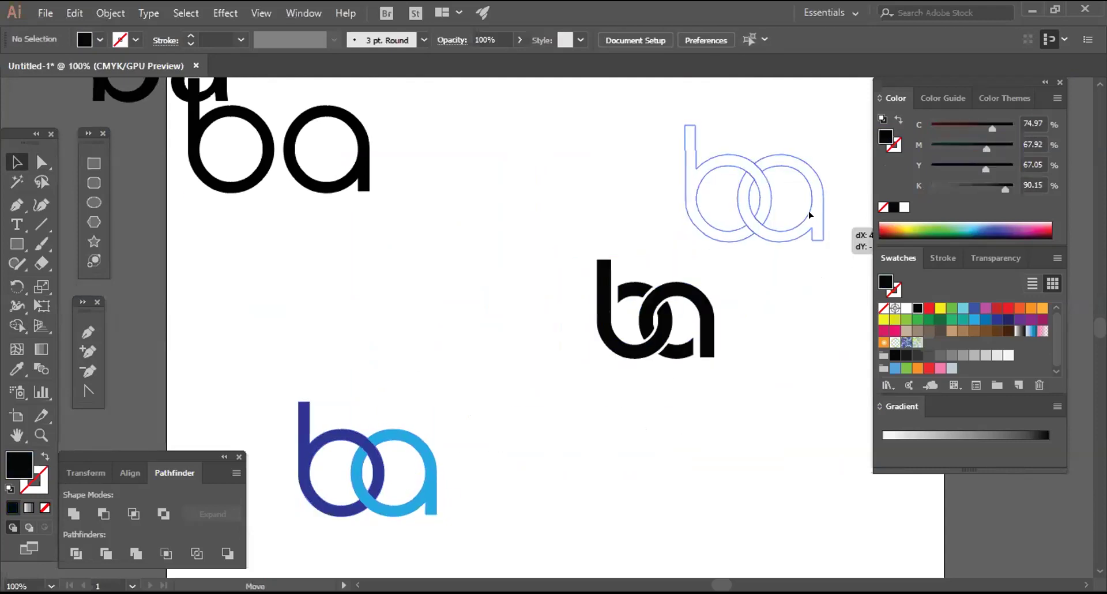
left_click_drag(371, 165, 522, 374)
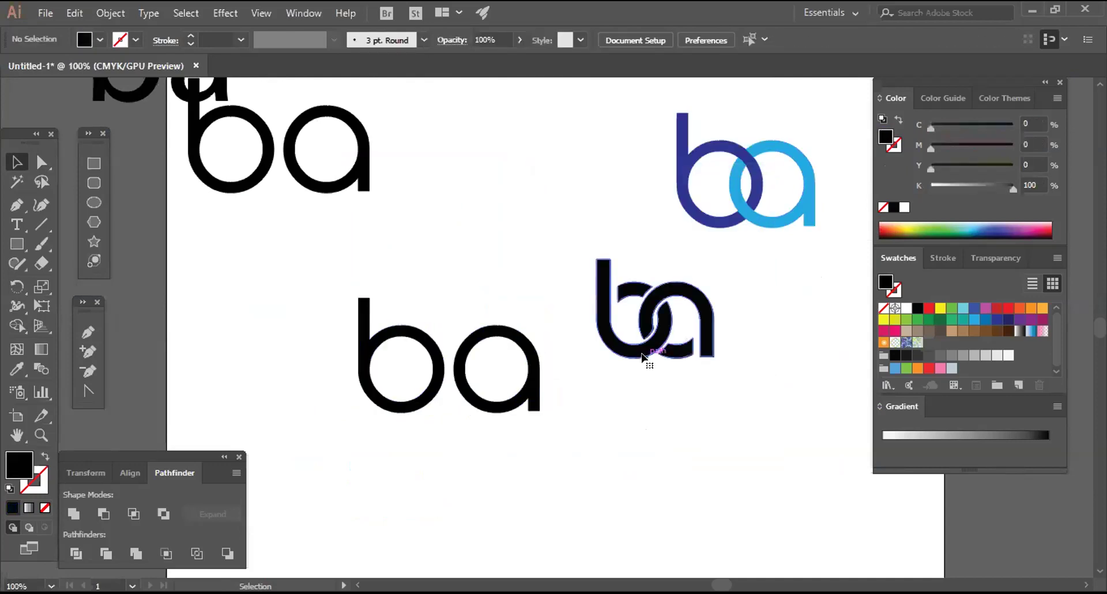
left_click_drag(648, 353, 784, 337)
left_click(694, 425)
- Zoom in on the arrangement and select the whole outlined ba monogram
key("a")
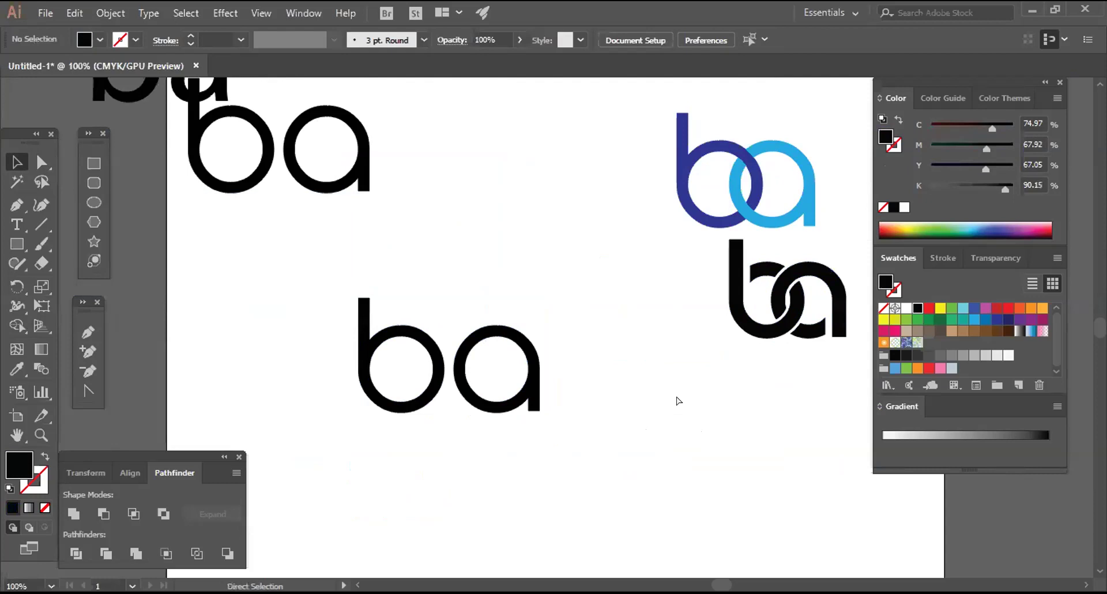
key("ctrl+plus")
key("v")
left_click_drag(666, 292, 788, 234)
- Ungroup the ba and slide the a left so it overlaps the b
left_click(626, 299)
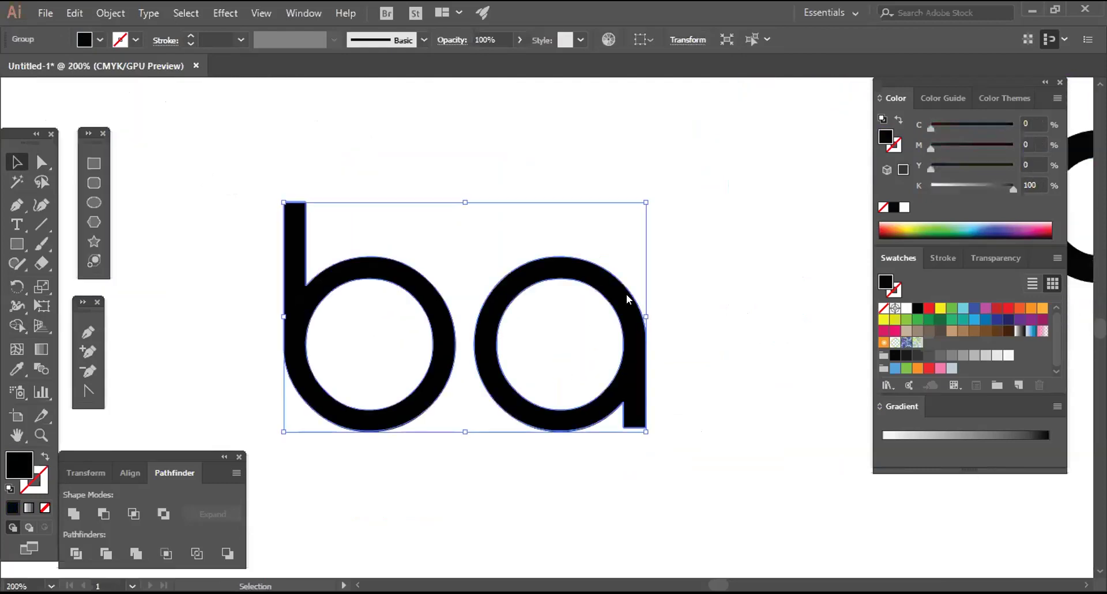
right_click(628, 297)
left_click(690, 419)
left_click(649, 400)
left_click_drag(632, 392, 548, 397)
- Draw narrow rectangles over the b's stem-bowl join and the bottom of the a's stem
key("ctrl+a")
left_click_drag(603, 332, 364, 450)
left_click(321, 291)
left_click(295, 277)
left_click(94, 163)
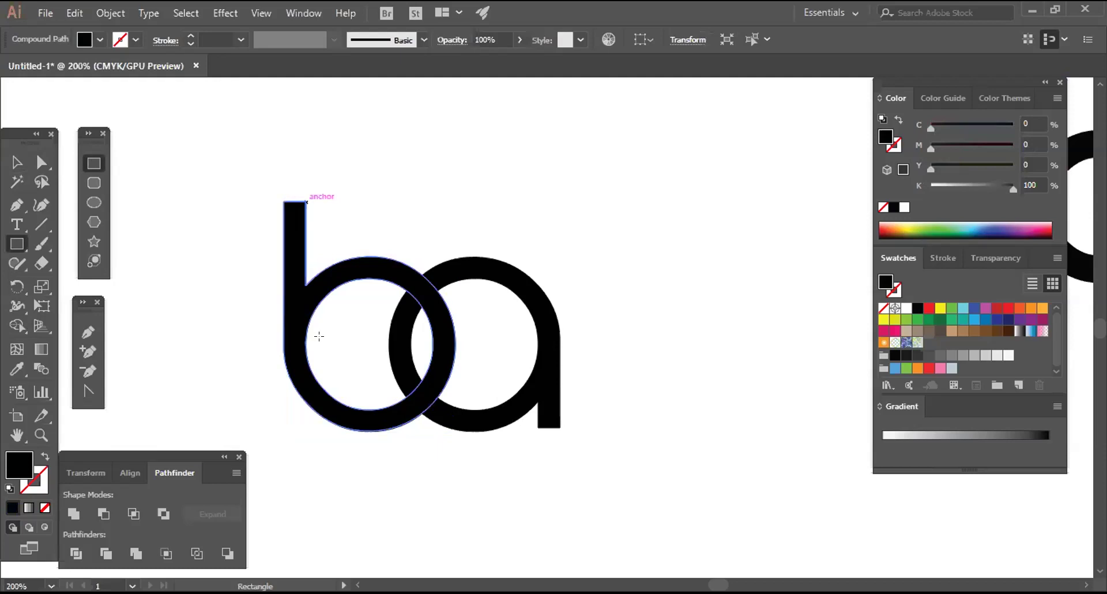
left_click_drag(304, 256, 324, 349)
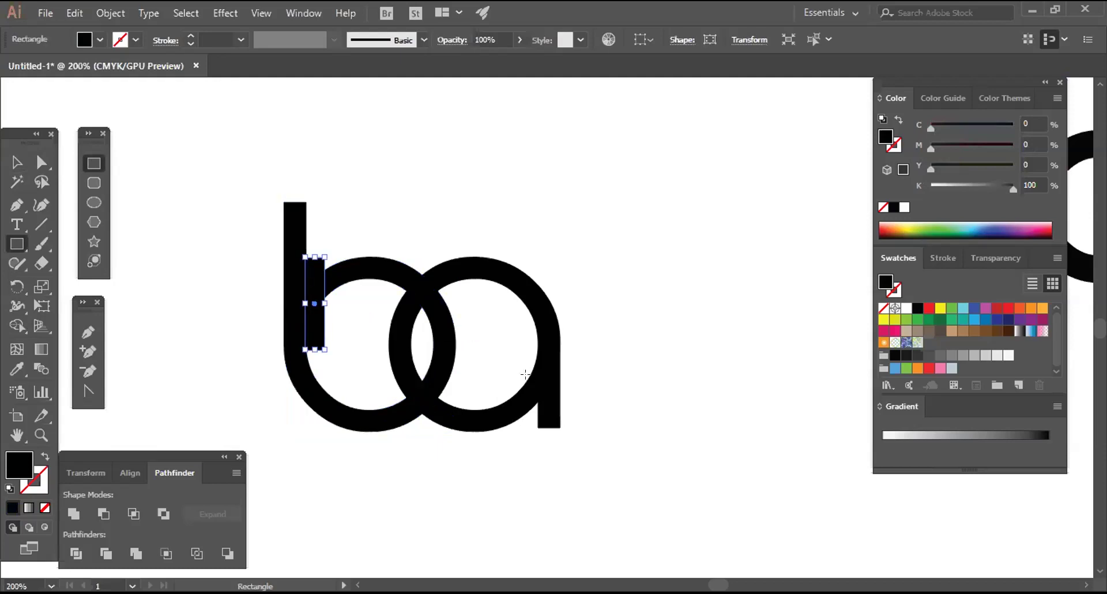
left_click_drag(522, 343, 538, 448)
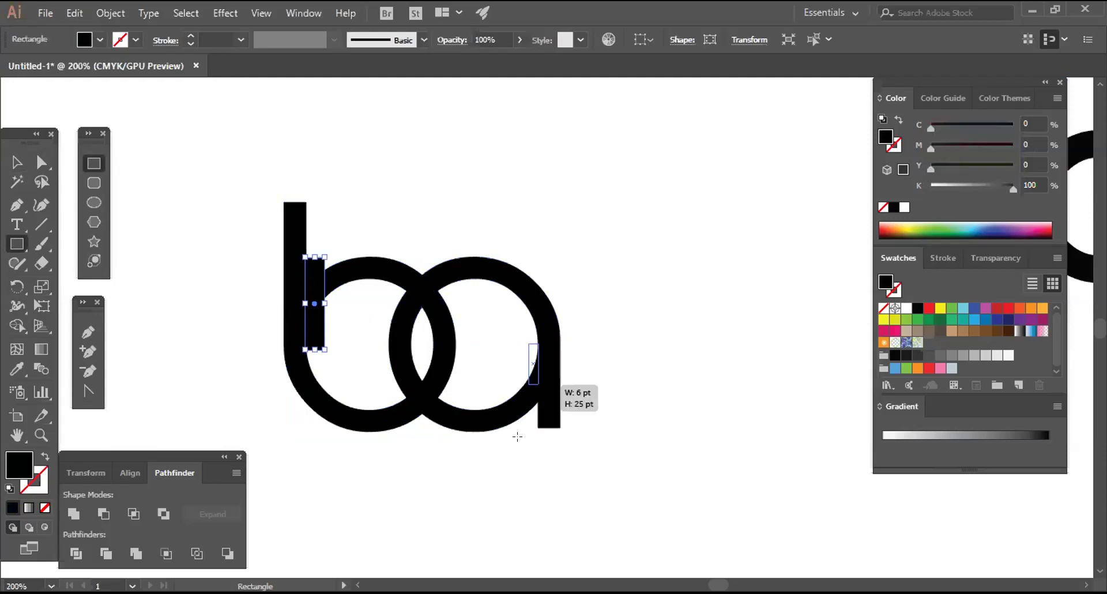
- Subtract each rectangle from its letter with Pathfinder Minus Front, cutting gaps in both stems
left_click(17, 163)
left_click_drag(653, 255, 525, 403)
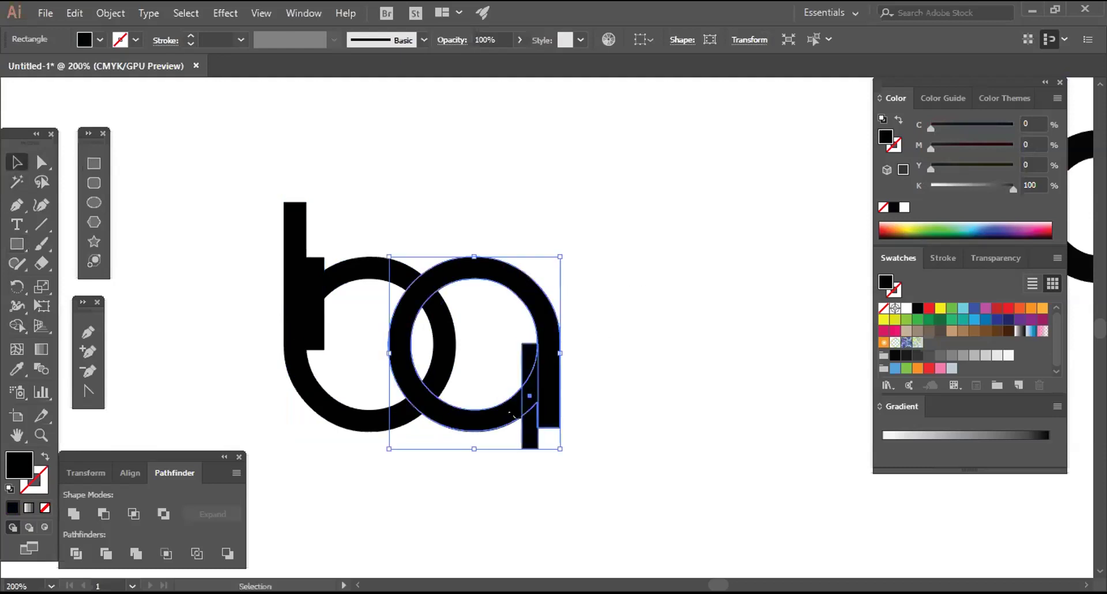
left_click(104, 514)
left_click_drag(259, 219, 317, 358)
left_click(104, 513)
left_click(558, 459)
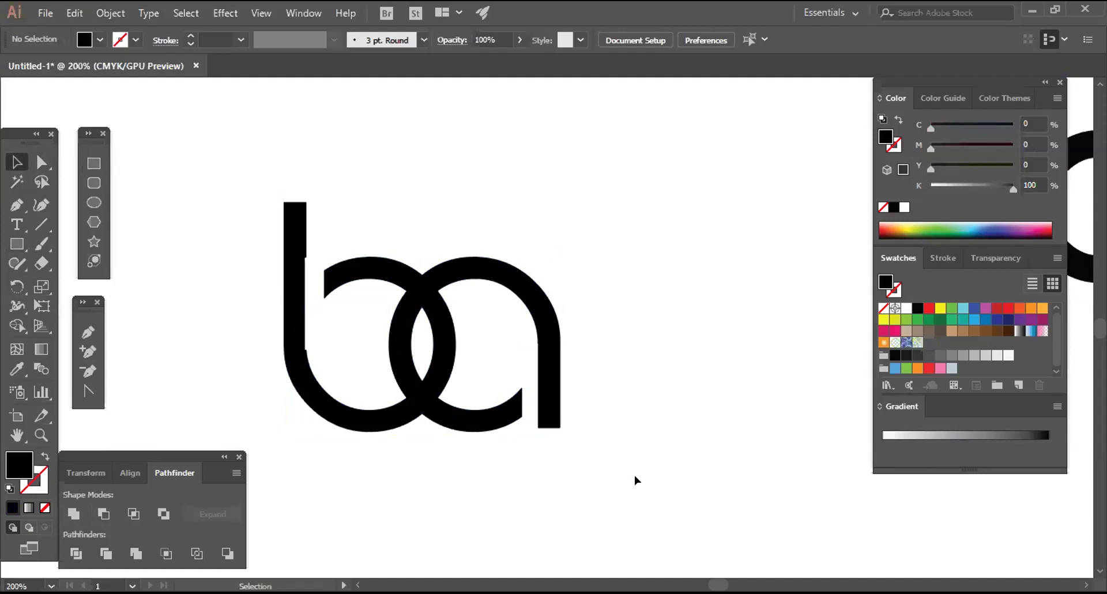
- Select the a path and give it a black stroke of about 9 pt
left_click_drag(628, 338, 388, 494)
left_click(470, 408)
left_click(463, 414)
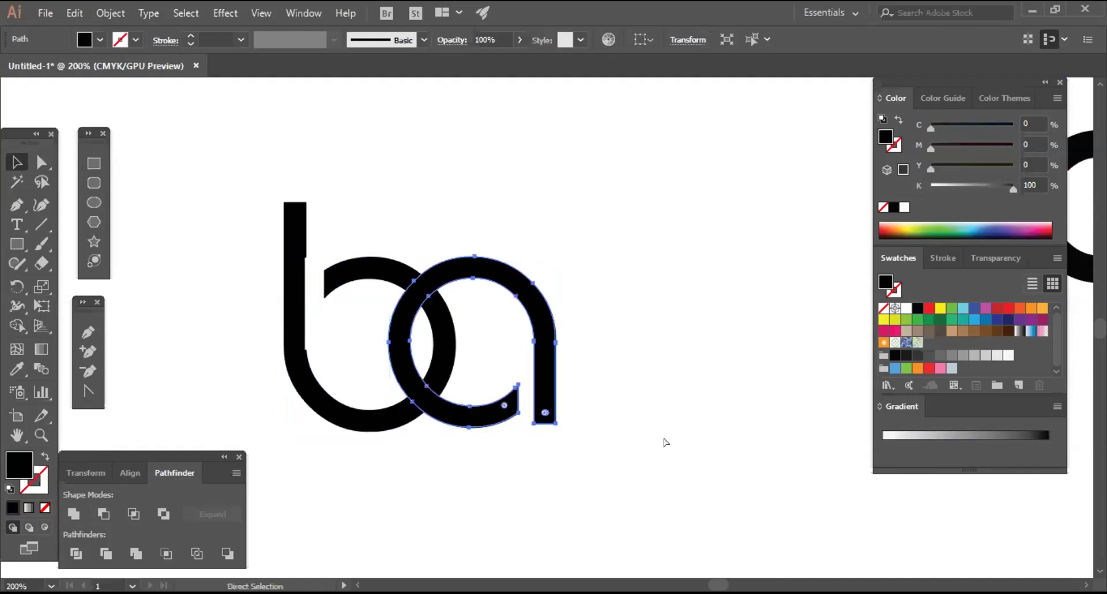
left_click(662, 442)
left_click(558, 396, "ctrl")
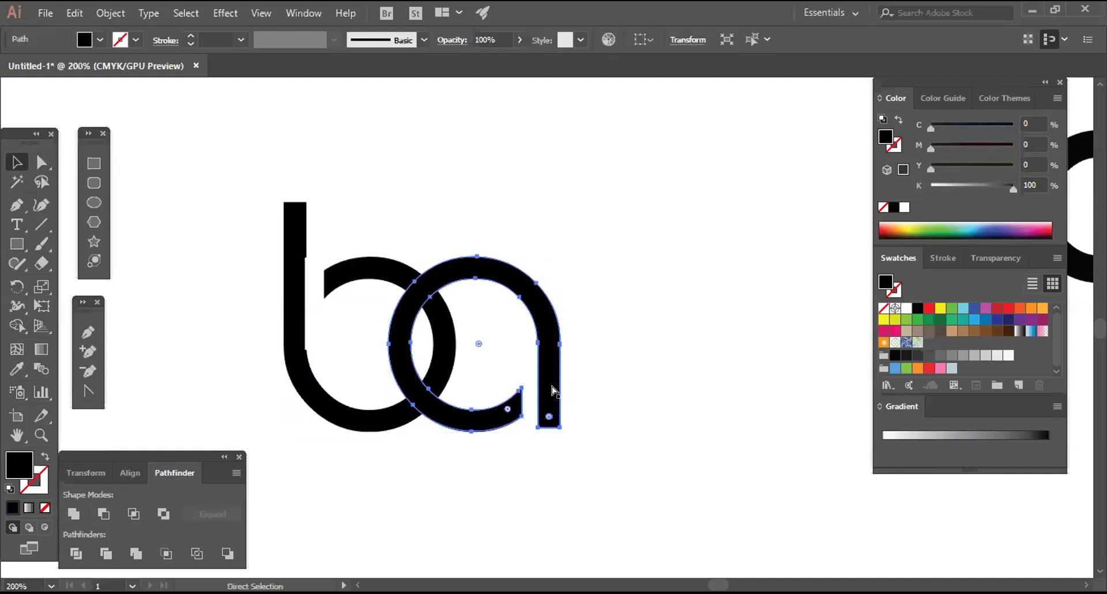
left_click(187, 33)
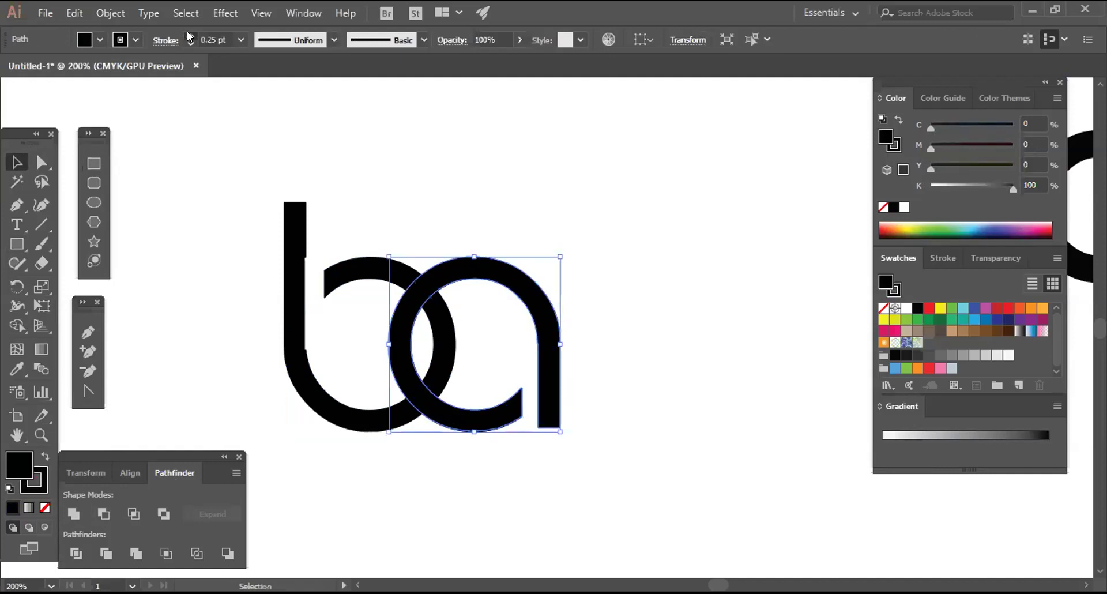
left_click(186, 32)
left_click(186, 32)
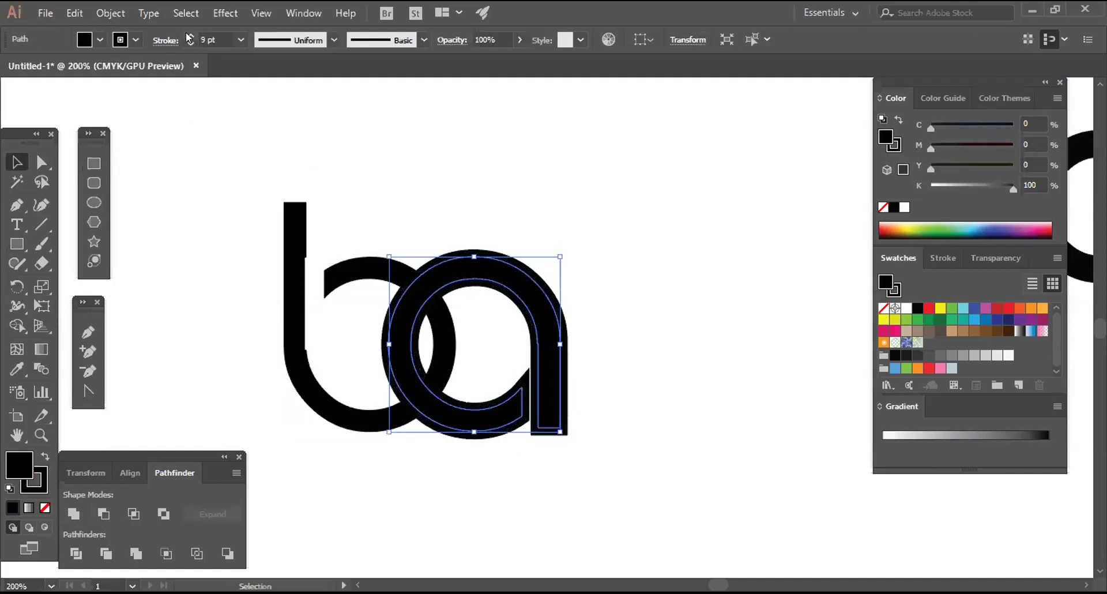
- Expand the stroked a into one solid filled compound path via Object > Expand
left_click(111, 13)
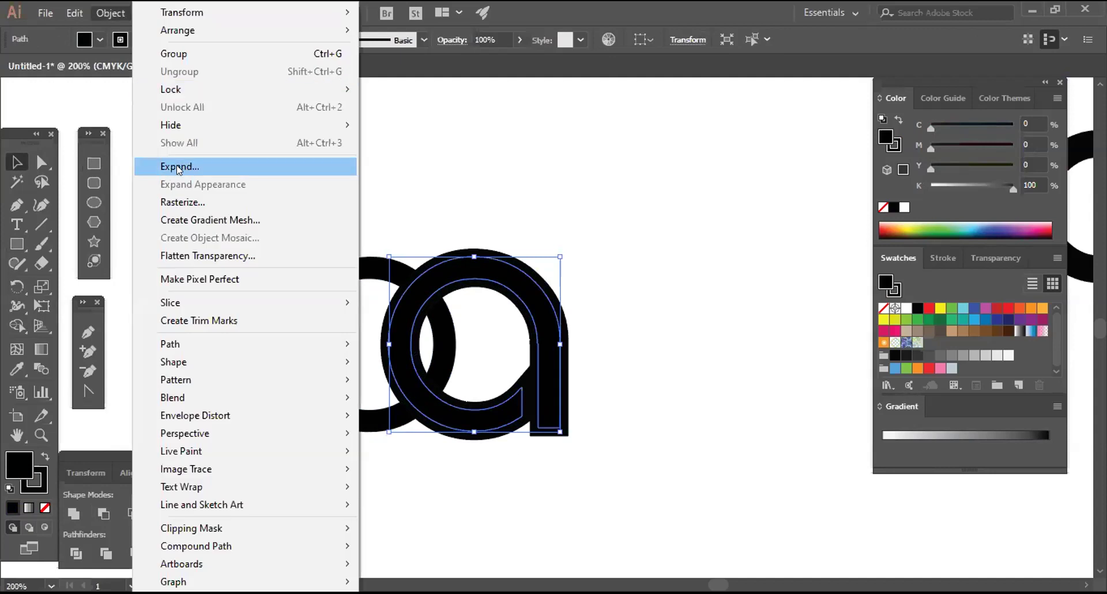
left_click(180, 166)
left_click(589, 475)
left_click(521, 388)
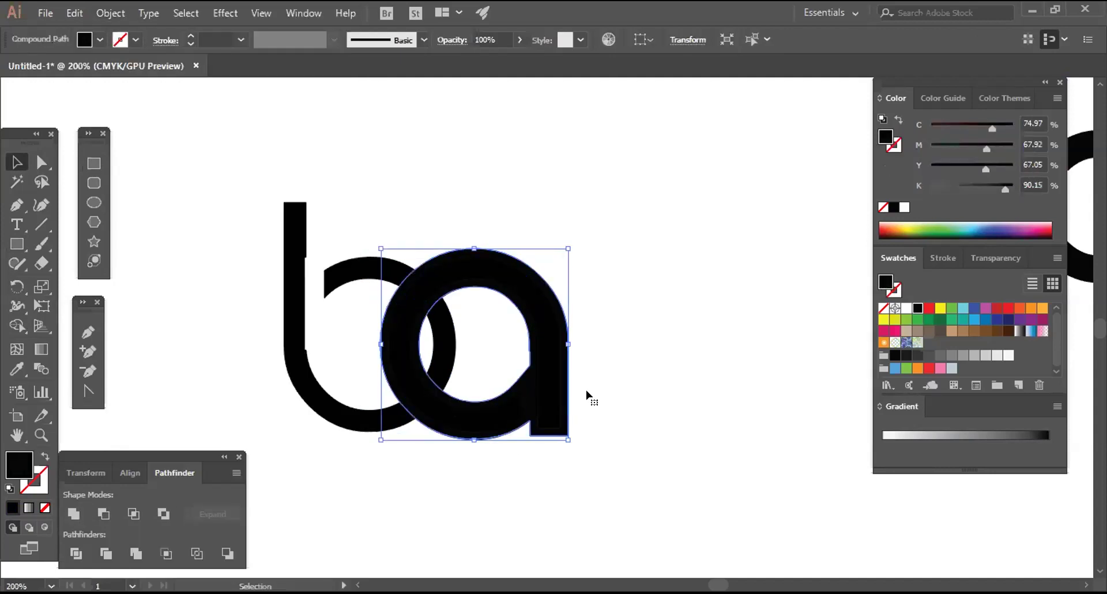
- Fill the thickened a outline with White, then zoom to 300% and reselect it
left_click(906, 308)
left_click(648, 397)
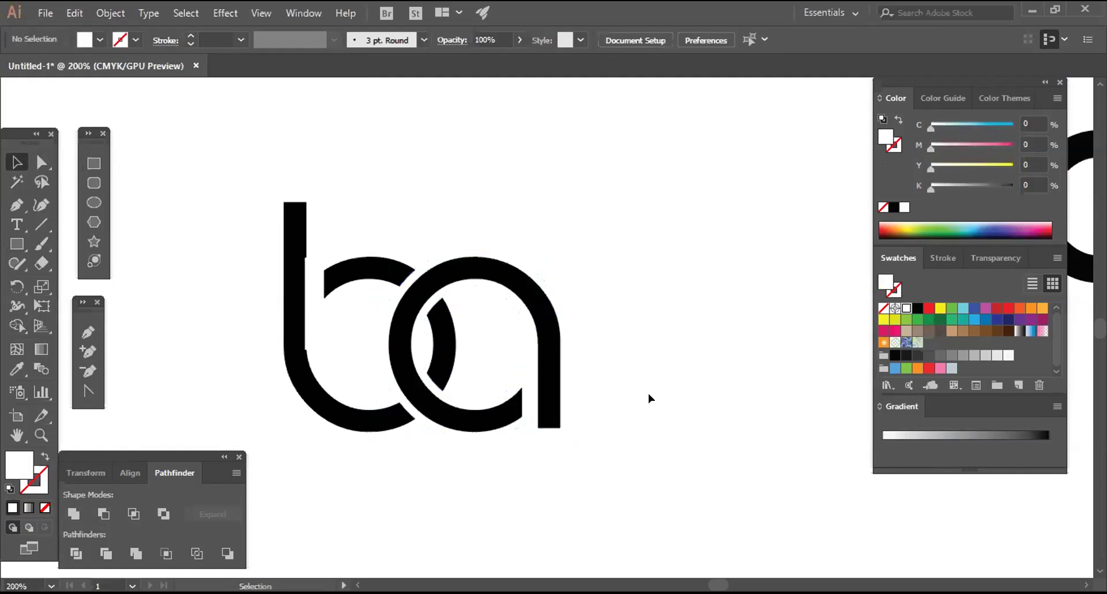
left_click(445, 395)
left_click(539, 396)
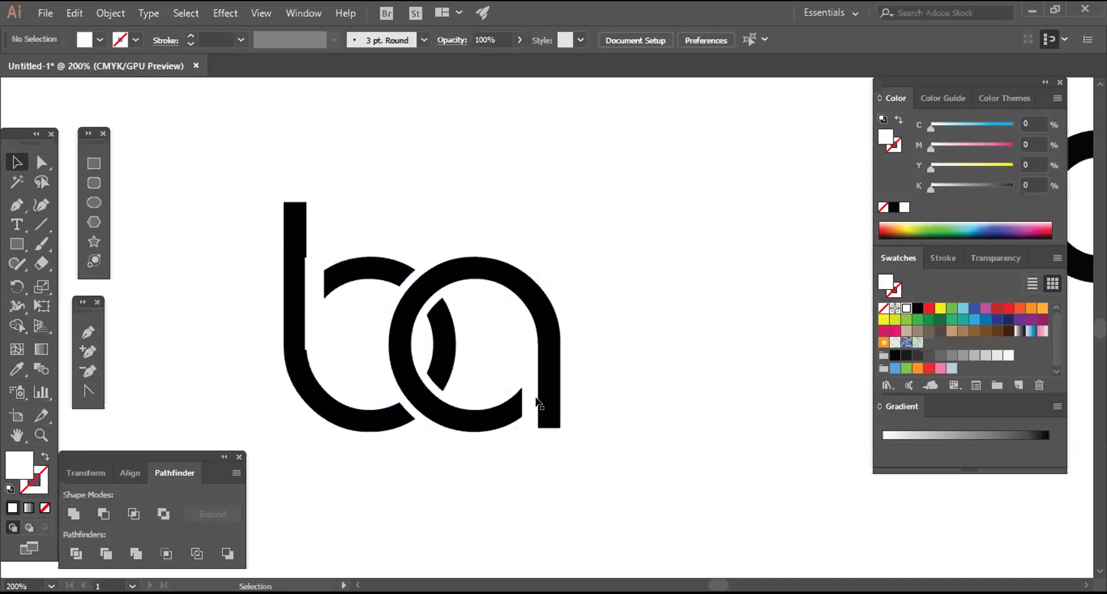
left_click(436, 399)
left_click(367, 434)
left_click(531, 388)
left_click(519, 396)
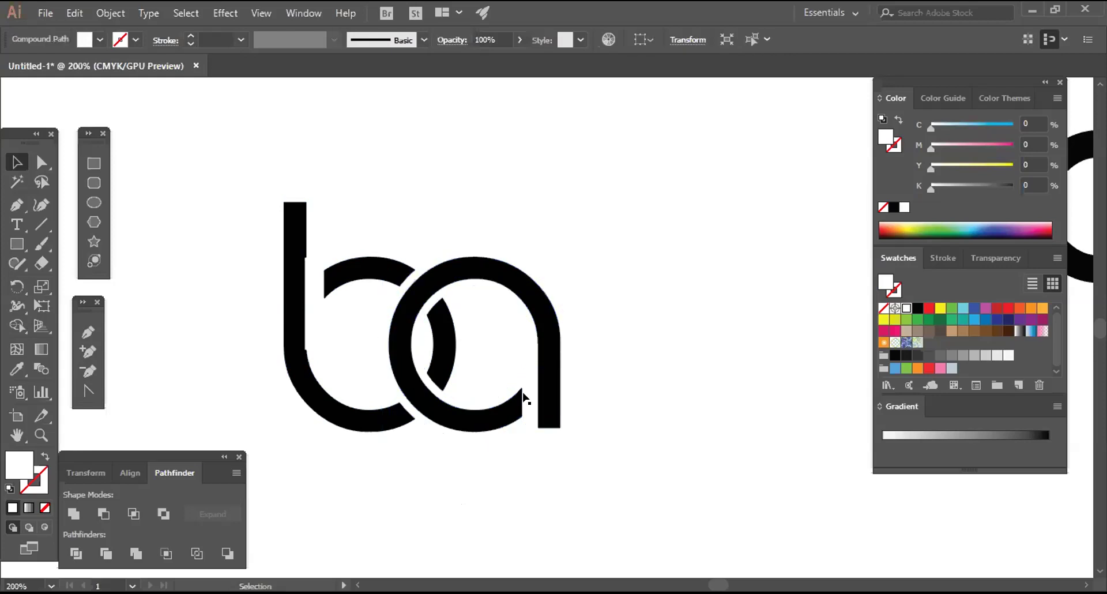
key("ctrl+plus")
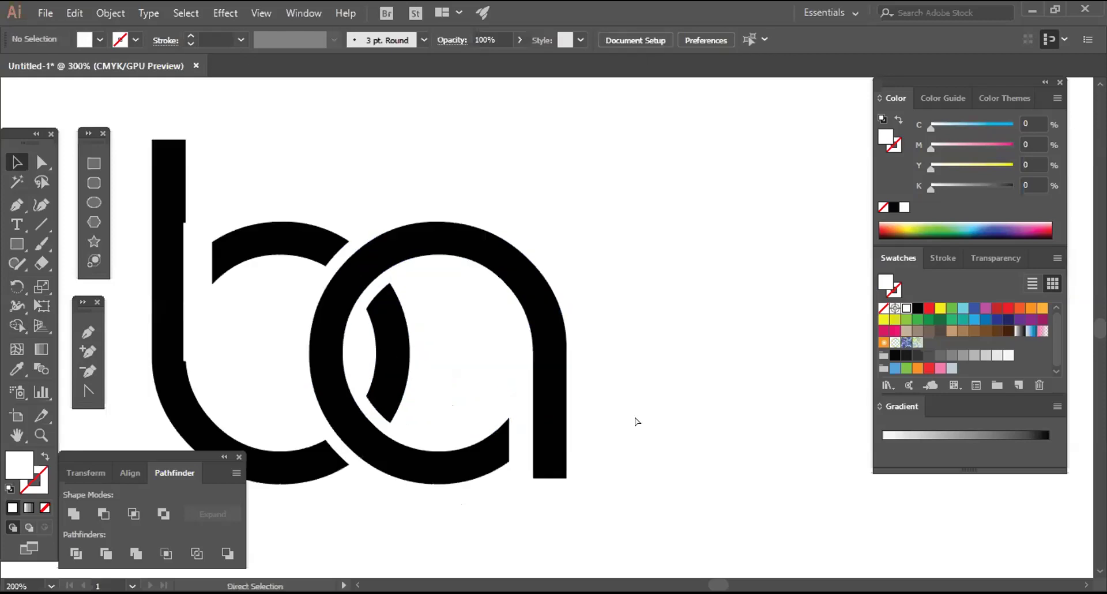
scroll(635, 416, "left", 5)
left_click(577, 442)
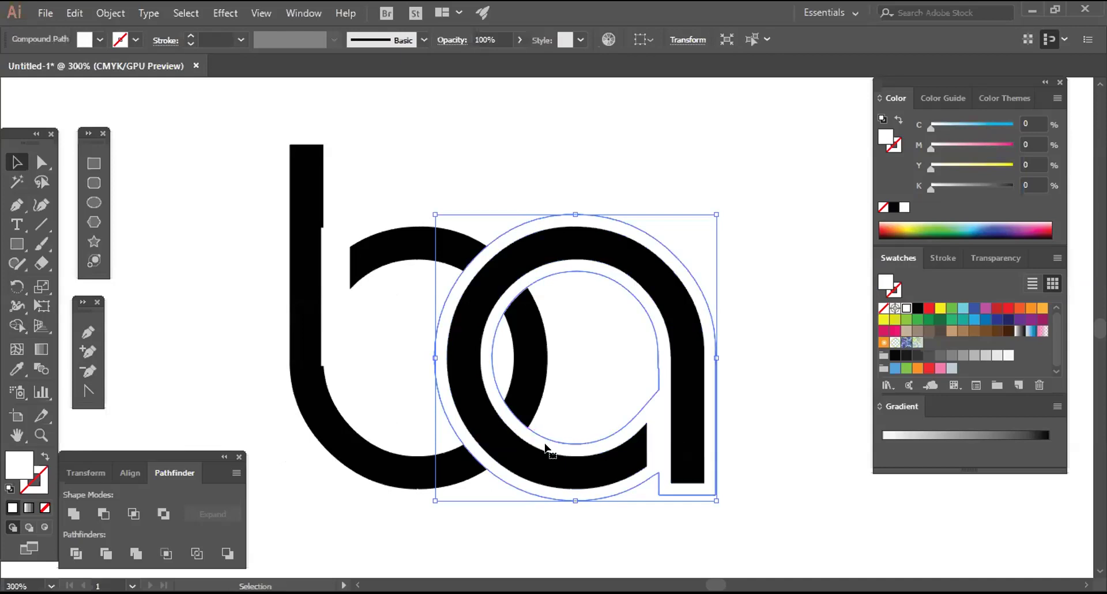
- Draw a square over the lower-left crossing and subtract it from the white a outline
left_click(41, 226)
key("m")
left_click_drag(401, 366, 567, 531)
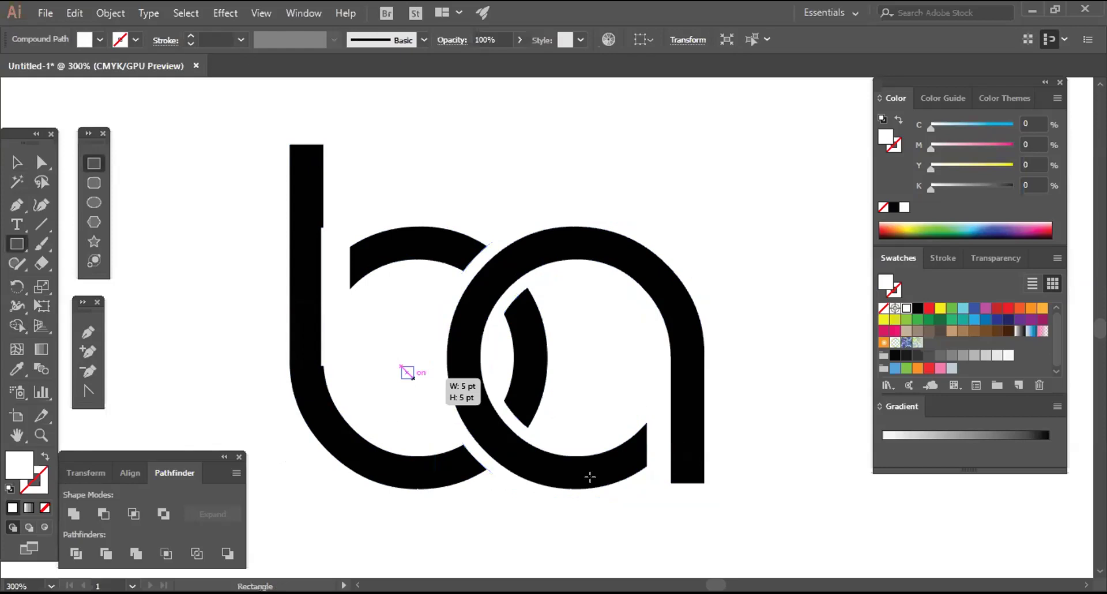
left_click(17, 162)
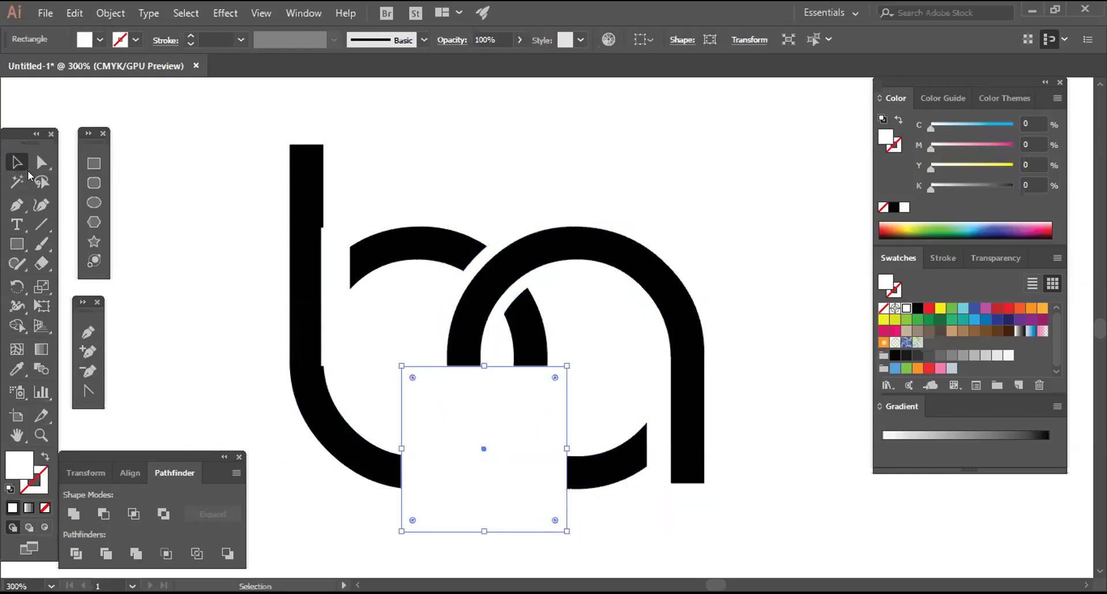
left_click(606, 482, "shift")
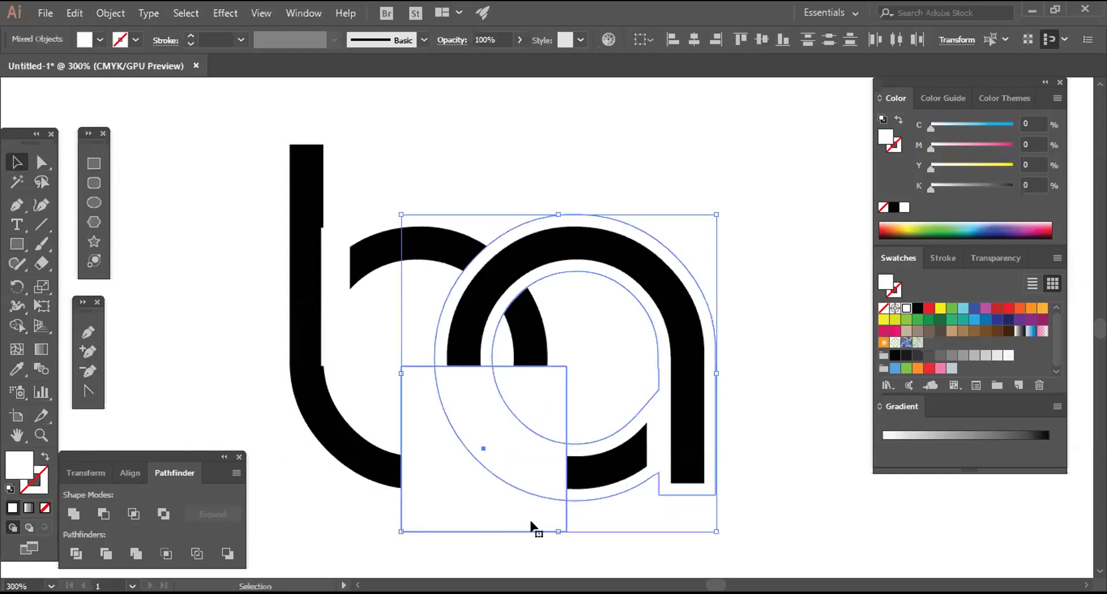
left_click(103, 514)
- Send the white outline to the back and arrange the b behind the a
left_click(573, 409)
left_click(646, 424)
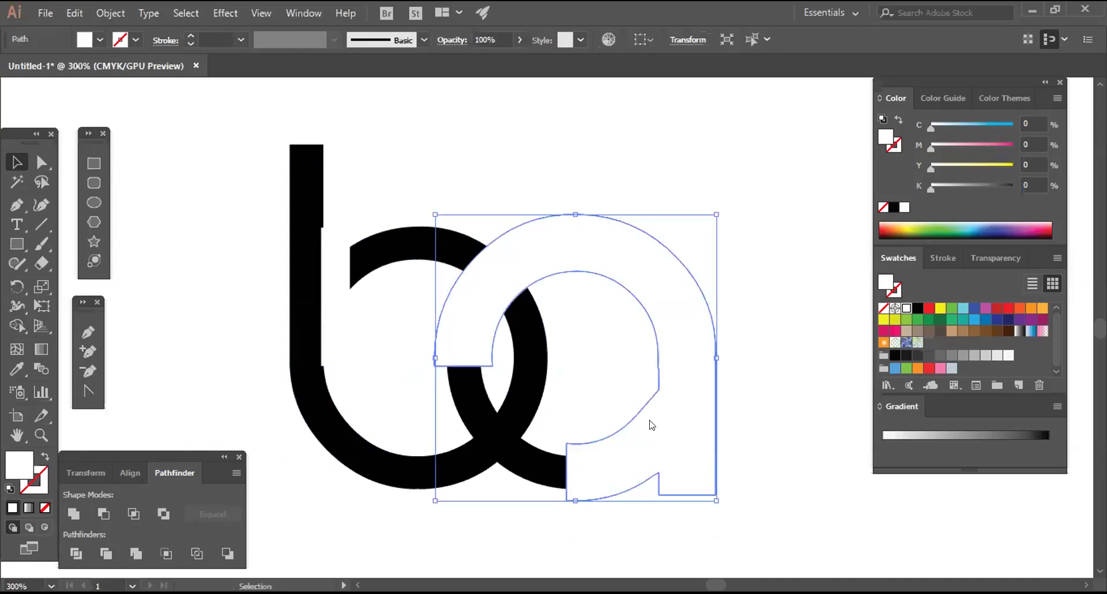
right_click(650, 424)
mouse_move(735, 340)
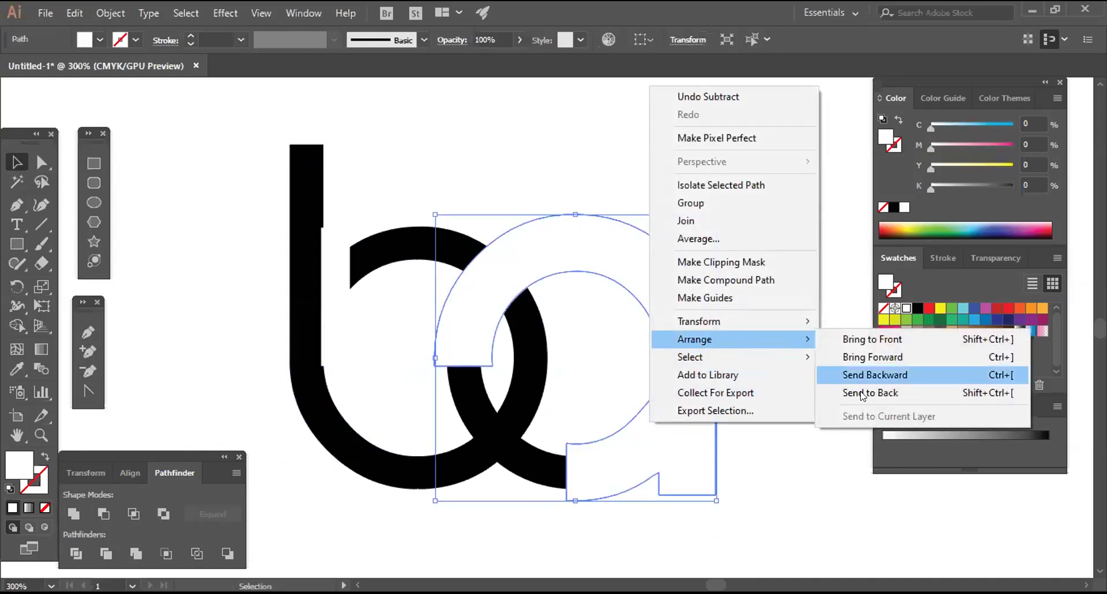
left_click(796, 476)
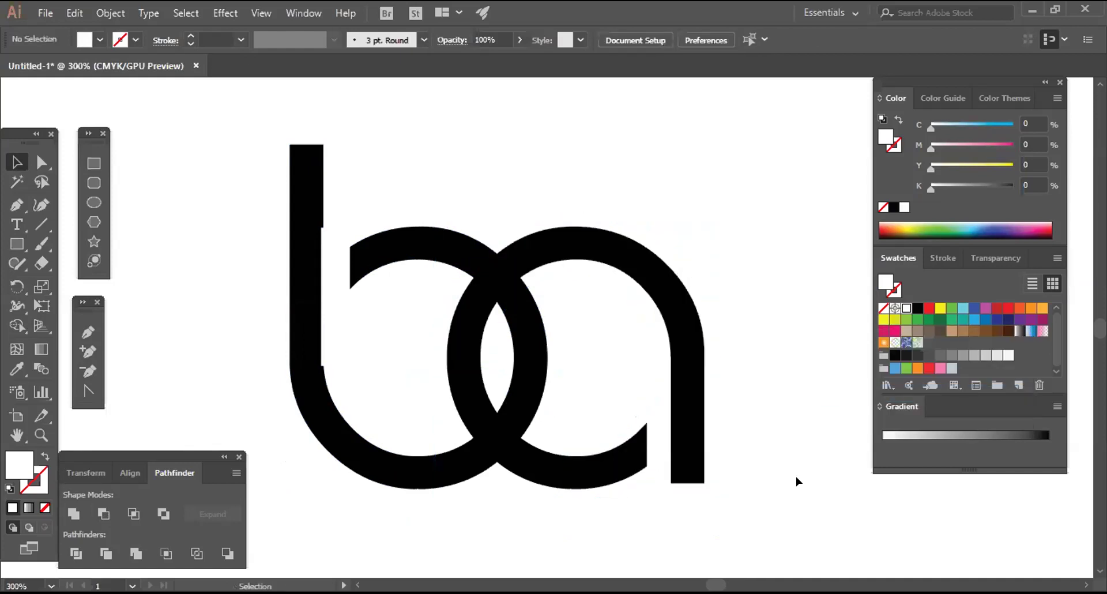
left_click(538, 346)
right_click(540, 345)
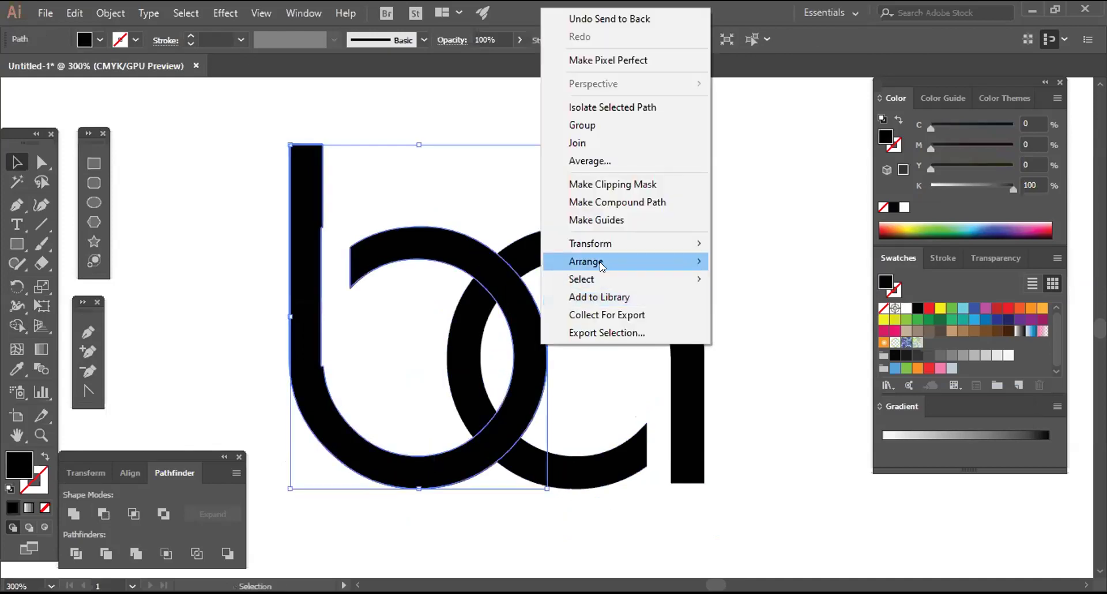
left_click(787, 316)
left_click(771, 390)
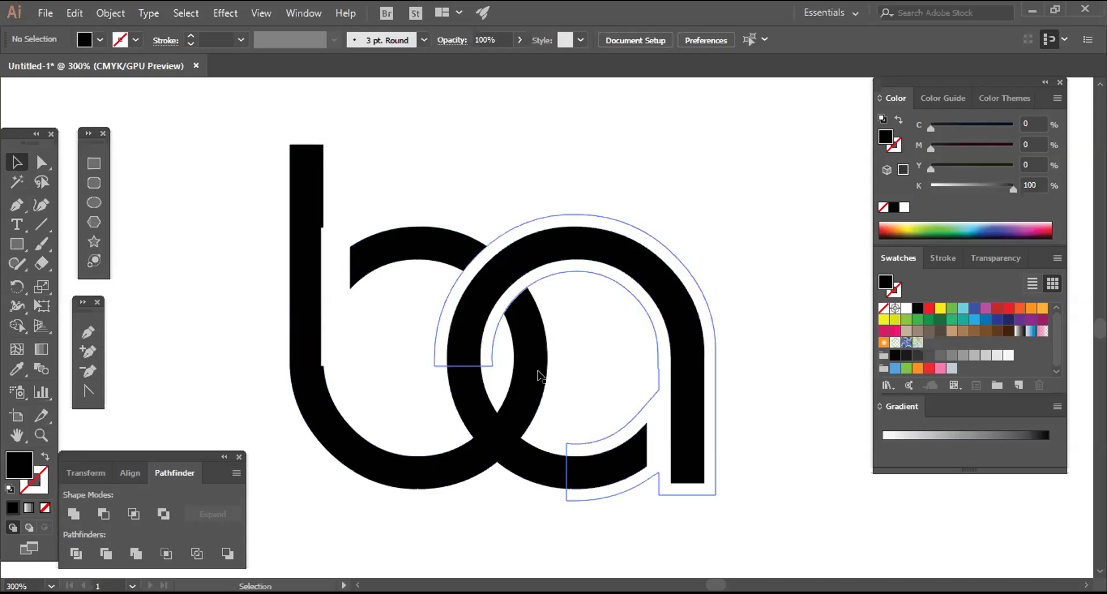
- Subtract the white outline from the b with Minus Front, opening a gap in its bowl
left_click(497, 351)
left_click(597, 371)
left_click(498, 332)
left_click(412, 244, "shift")
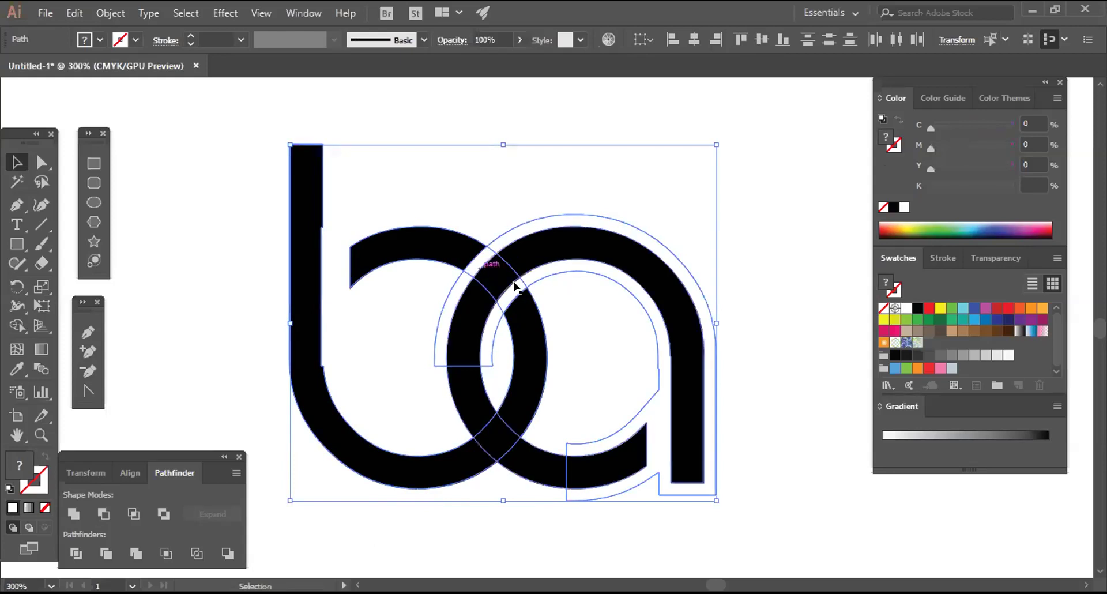
left_click(588, 366)
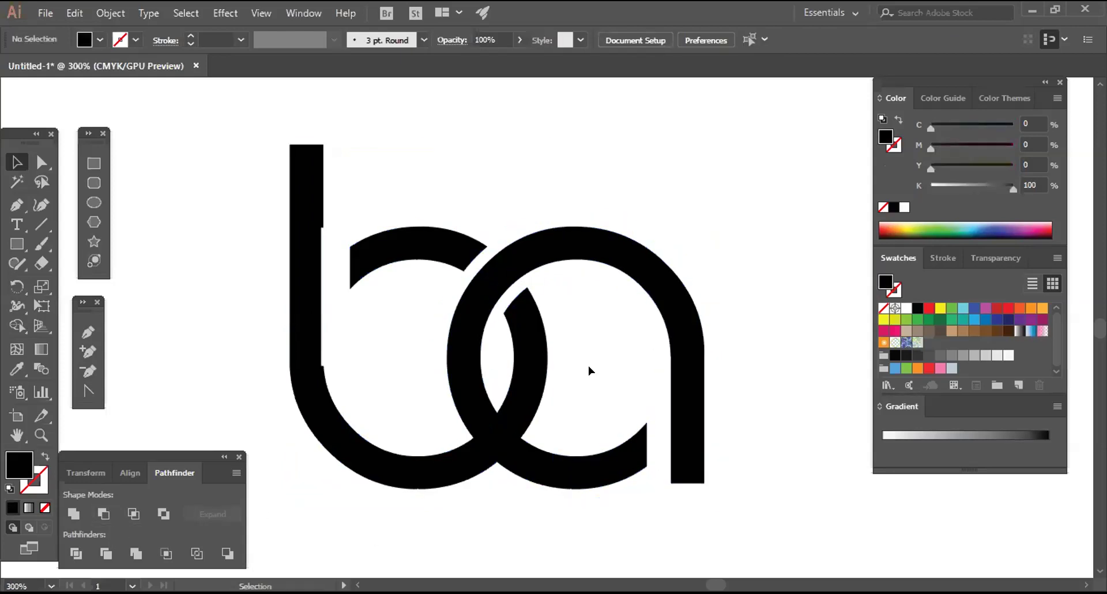
left_click(689, 360)
- Ungroup the b's pieces and select its ring path
left_click(731, 370)
left_click(526, 360)
left_click(502, 331)
left_click(431, 249)
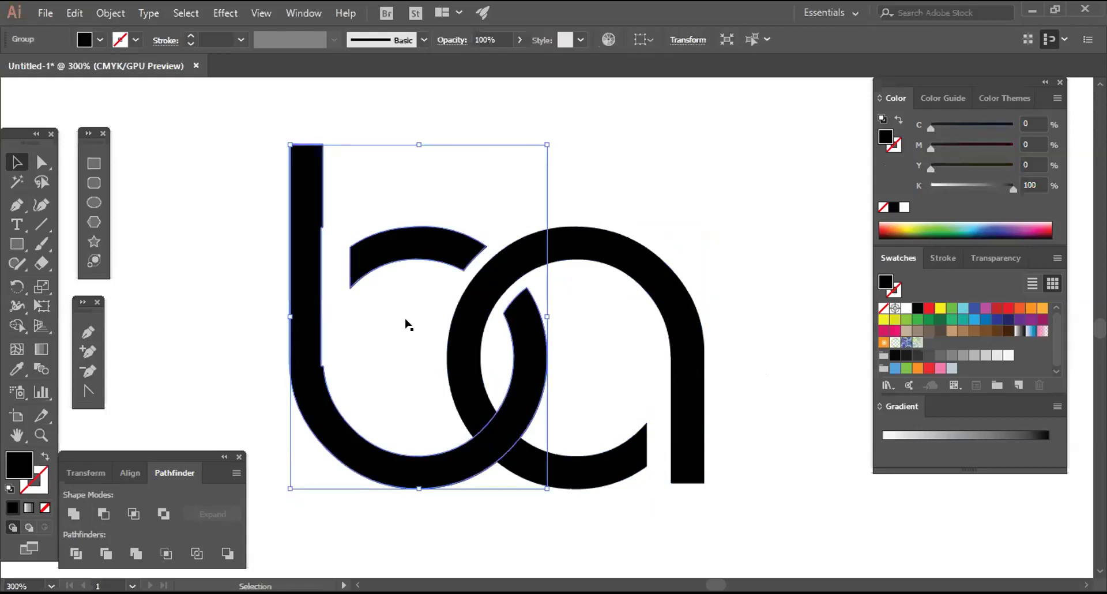
right_click(408, 254)
left_click(461, 372)
left_click(433, 228)
left_click(404, 323)
left_click(427, 242)
left_click(537, 326)
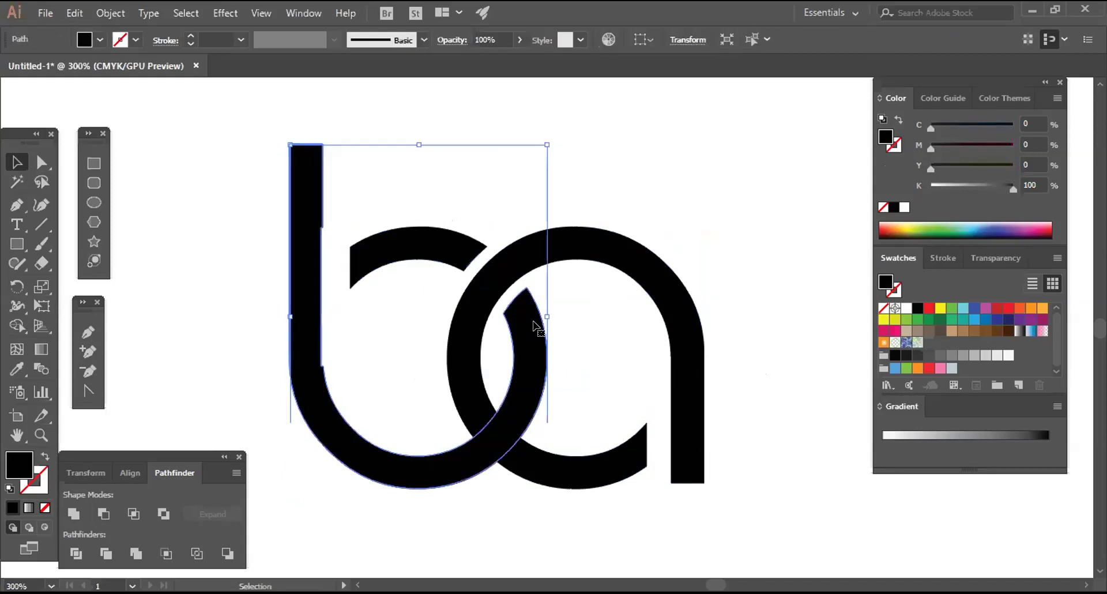
key("a")
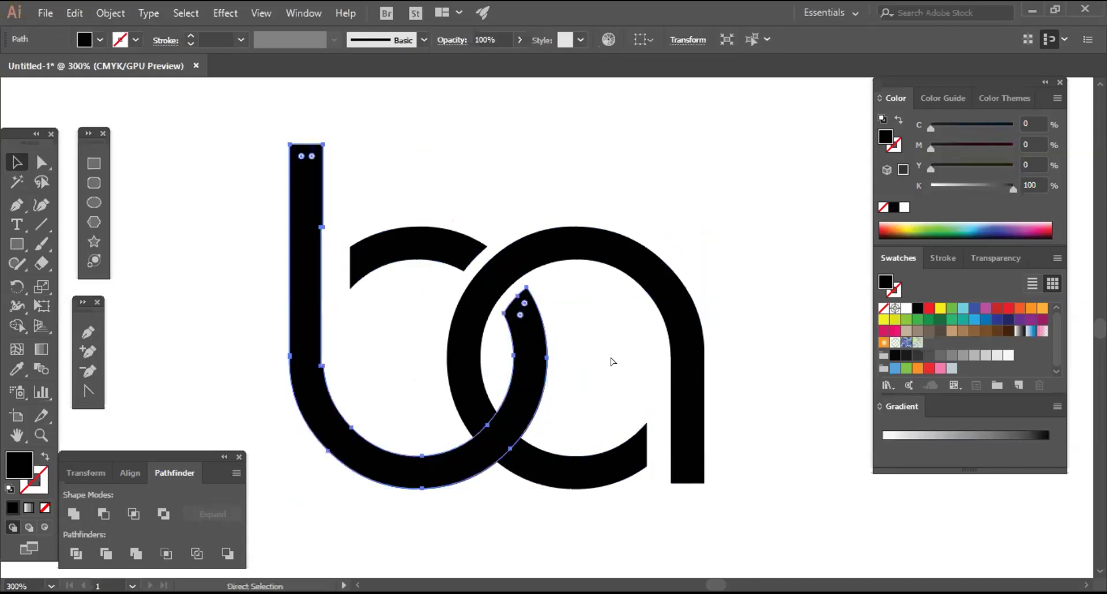
key("v")
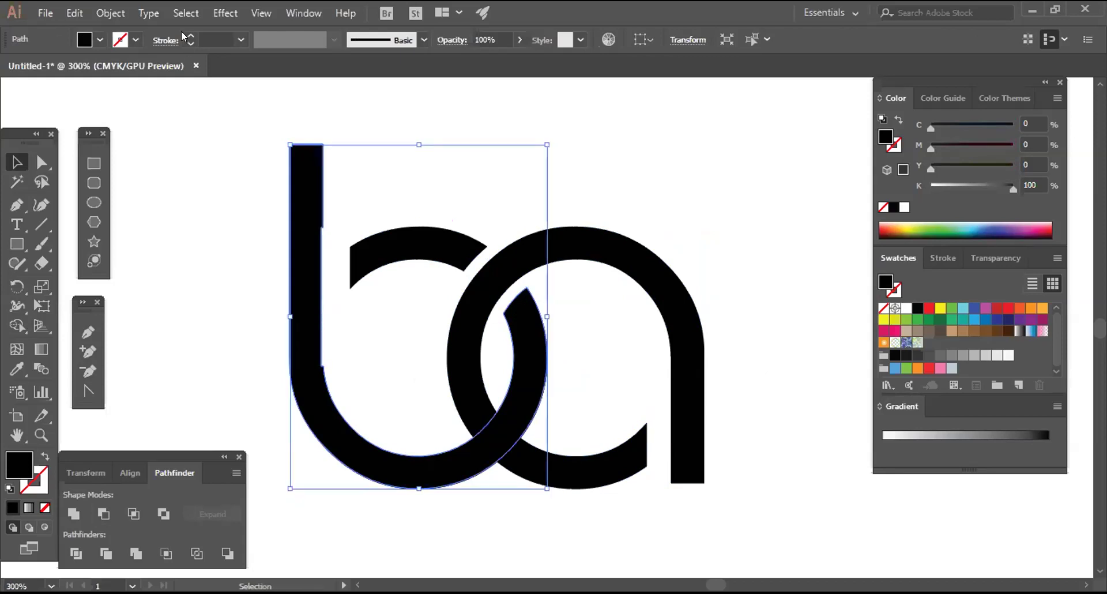
- Give the b a 10 pt black stroke and expand it into a filled shape
left_click(190, 37)
left_click(189, 37)
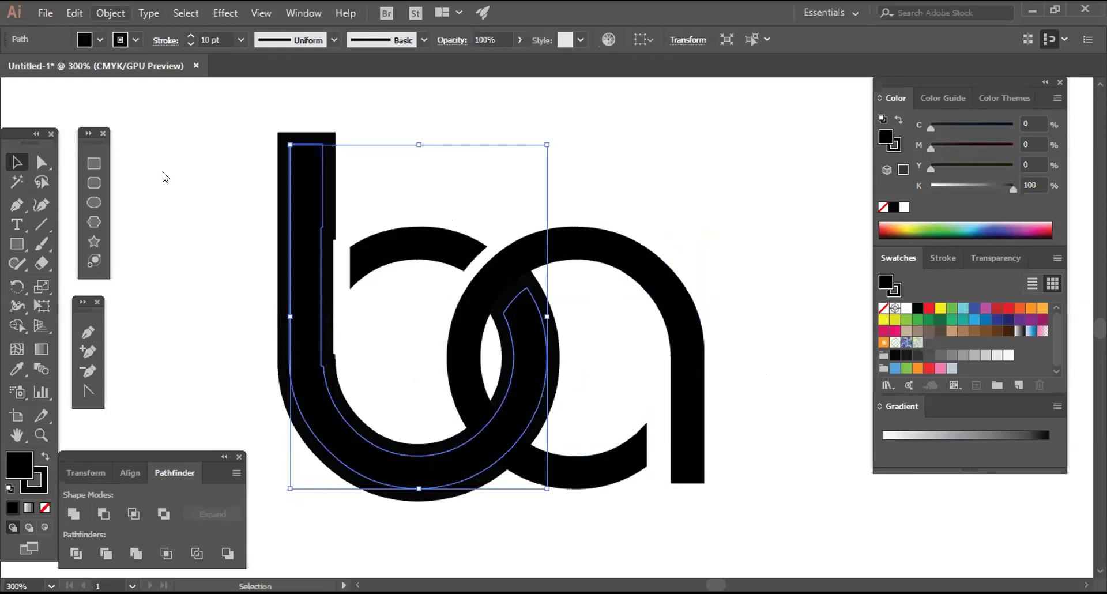
left_click(110, 13)
key("Return")
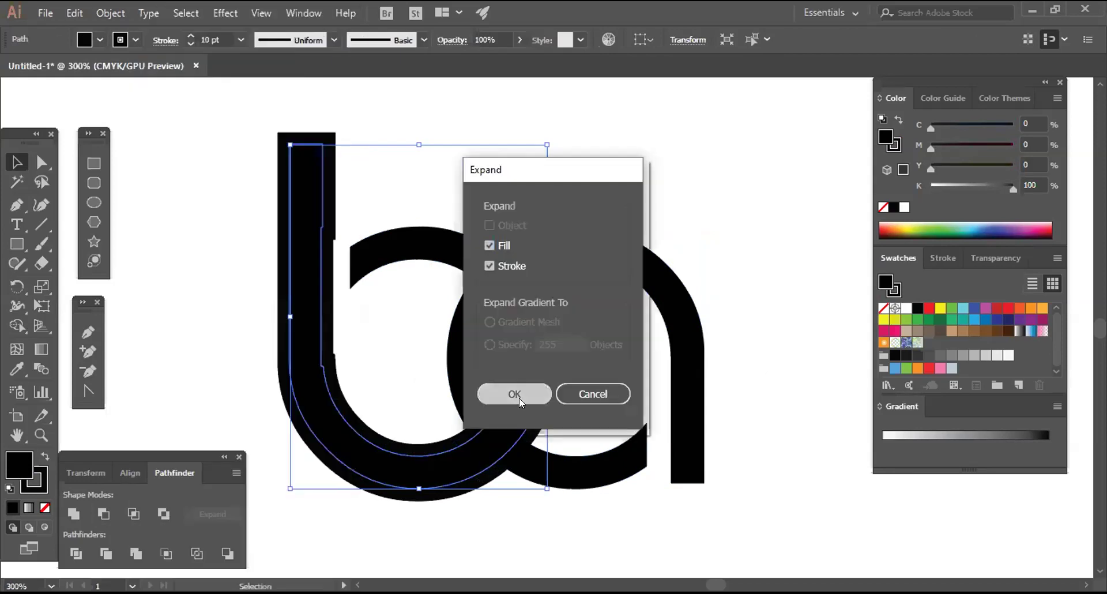
left_click(519, 398)
left_click(574, 398)
key("ctrl+z")
- Send the a behind the b with Arrange > Send to Back
left_click(622, 366)
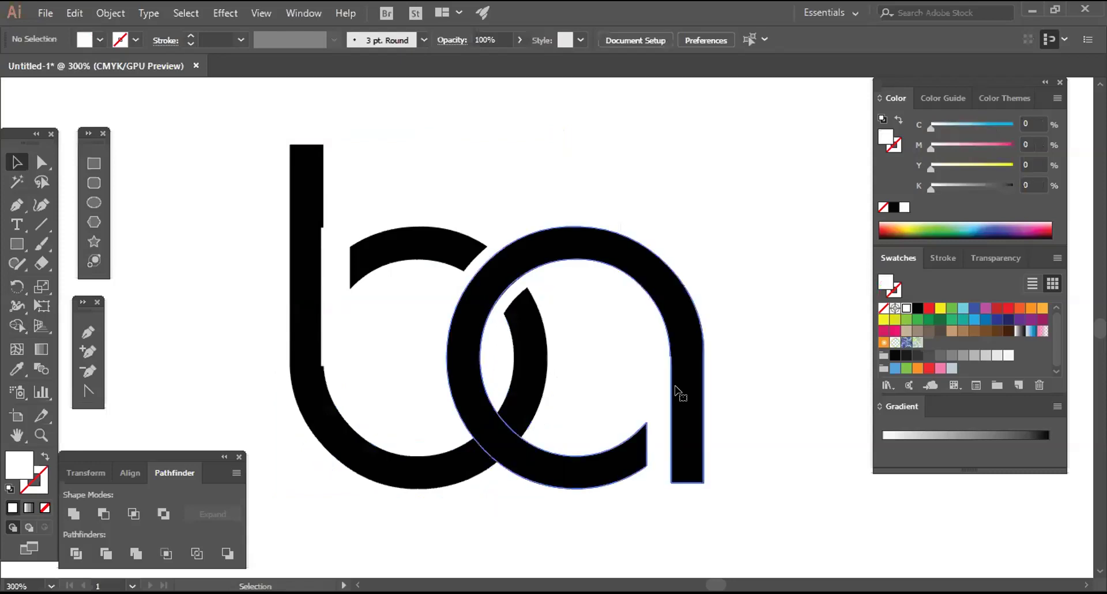
right_click(677, 391)
left_click(917, 360)
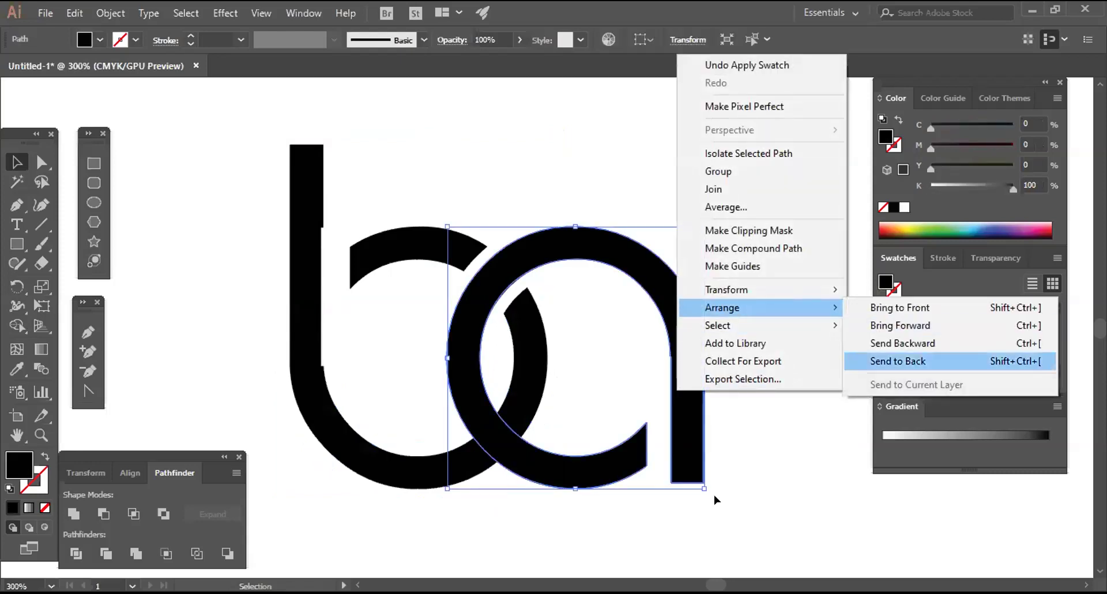
left_click(713, 494)
- Apply Pathfinder Minus Front to both letters, cutting the chain-link gap in the a
left_click_drag(500, 465, 502, 467)
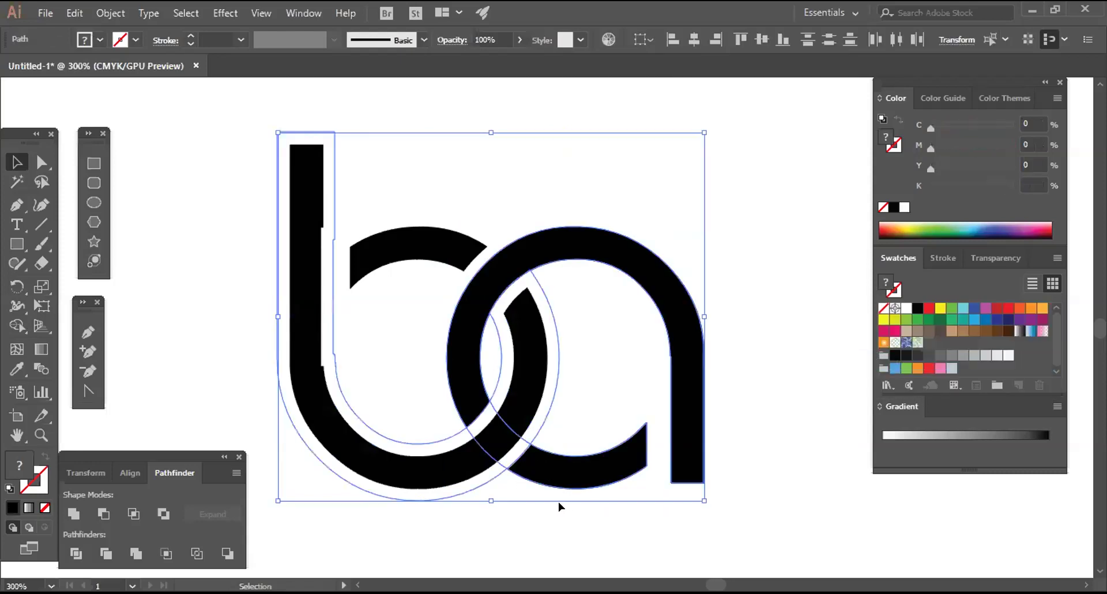
left_click(103, 513)
left_click(598, 370)
key("ctrl+a")
left_click(772, 499)
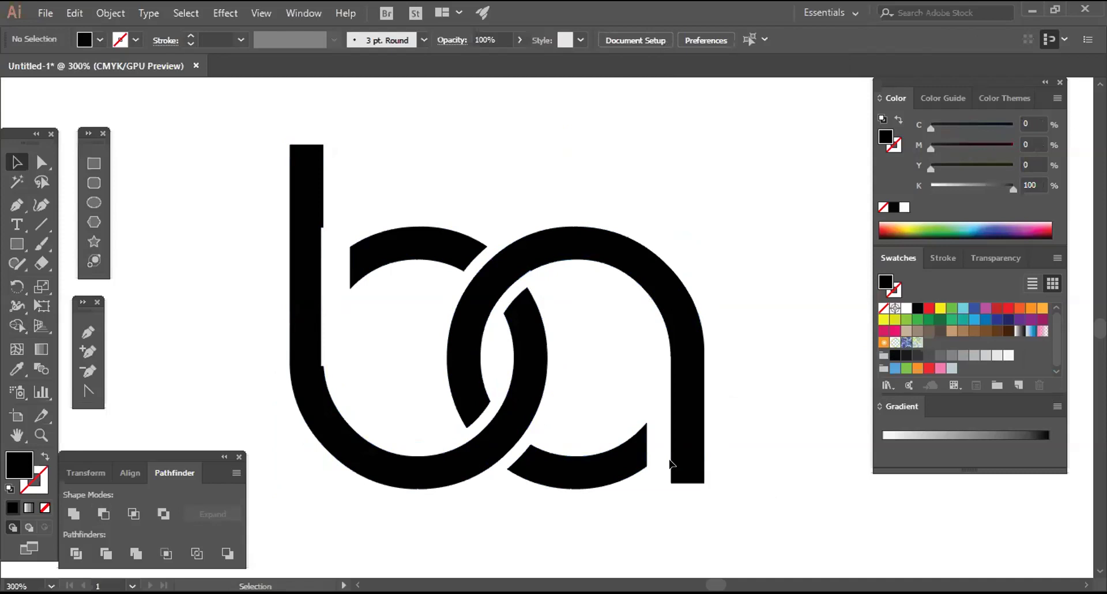
key("ctrl+a")
- Delete the stray anchor point on the b stem's right edge to straighten it
left_click(249, 291)
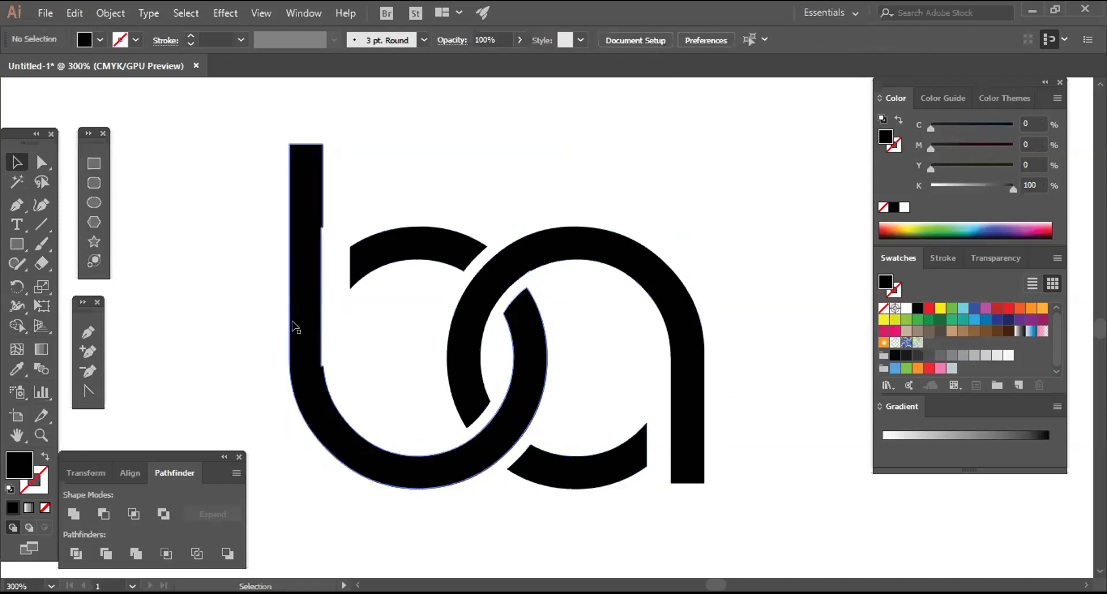
left_click(91, 375)
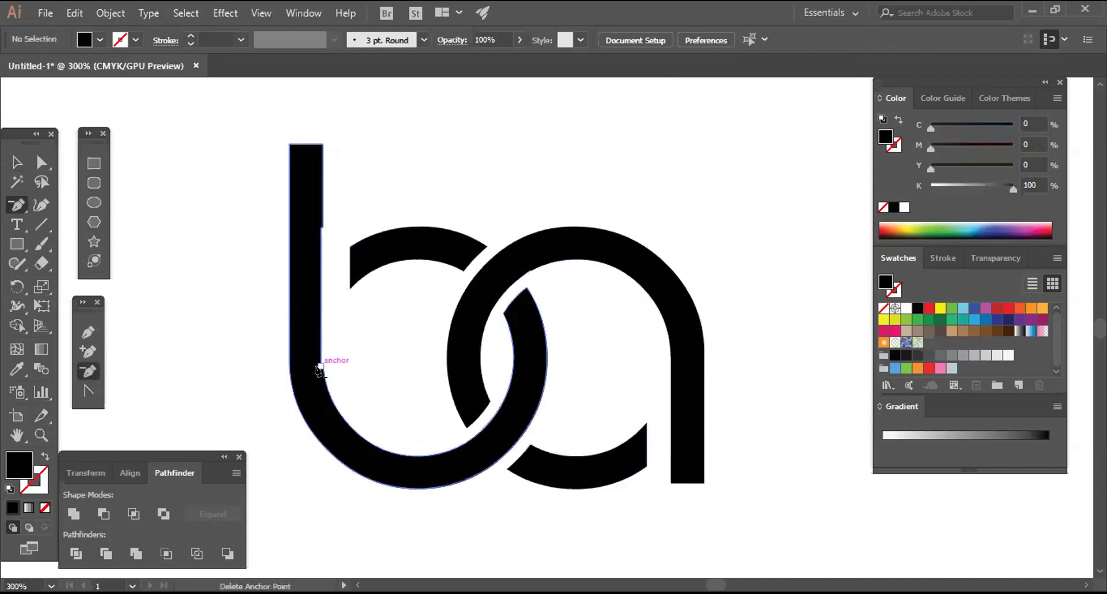
left_click(321, 366)
left_click(320, 228)
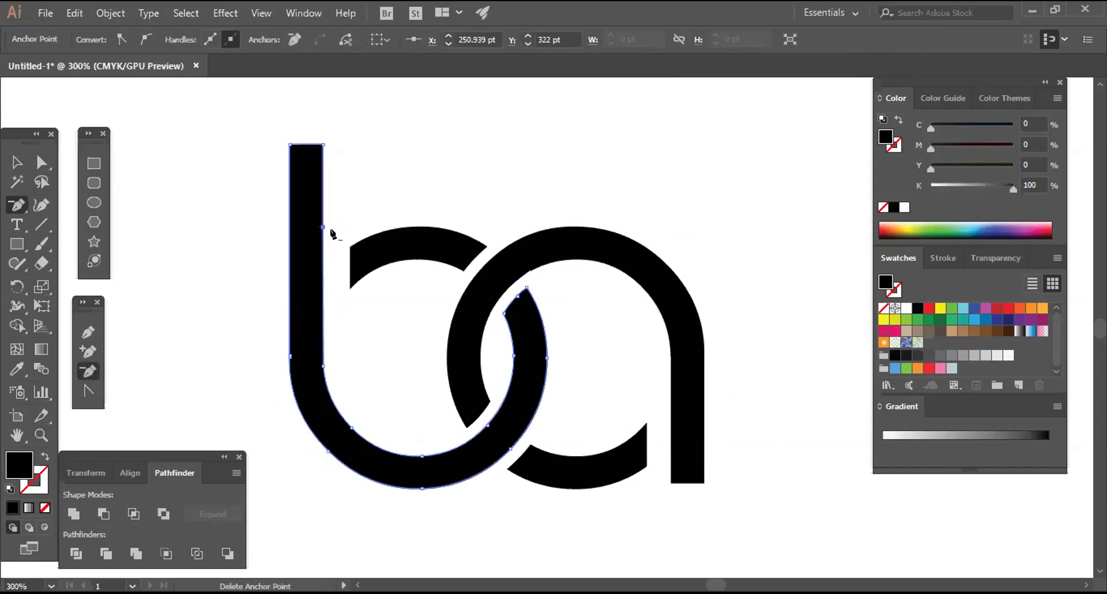
left_click(682, 333)
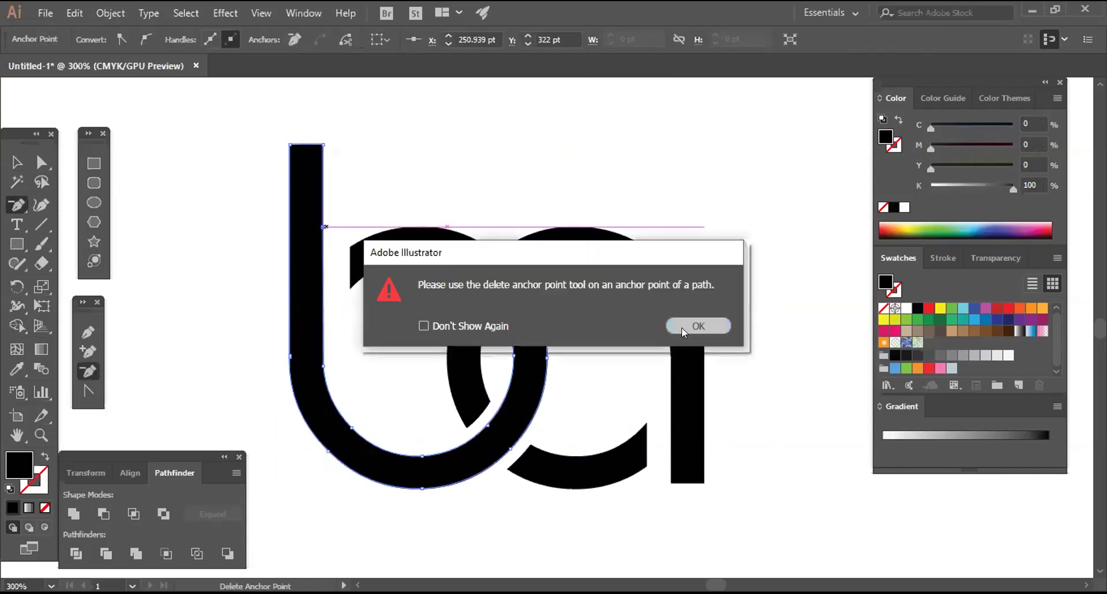
left_click(683, 327)
- Select the whole interlocked logo and rescale it to roughly 63 × 53 pt
left_click(16, 162)
mouse_move(228, 206)
left_mouse_down()
mouse_move(714, 513)
mouse_move(553, 421)
left_mouse_up()
left_click(553, 421)
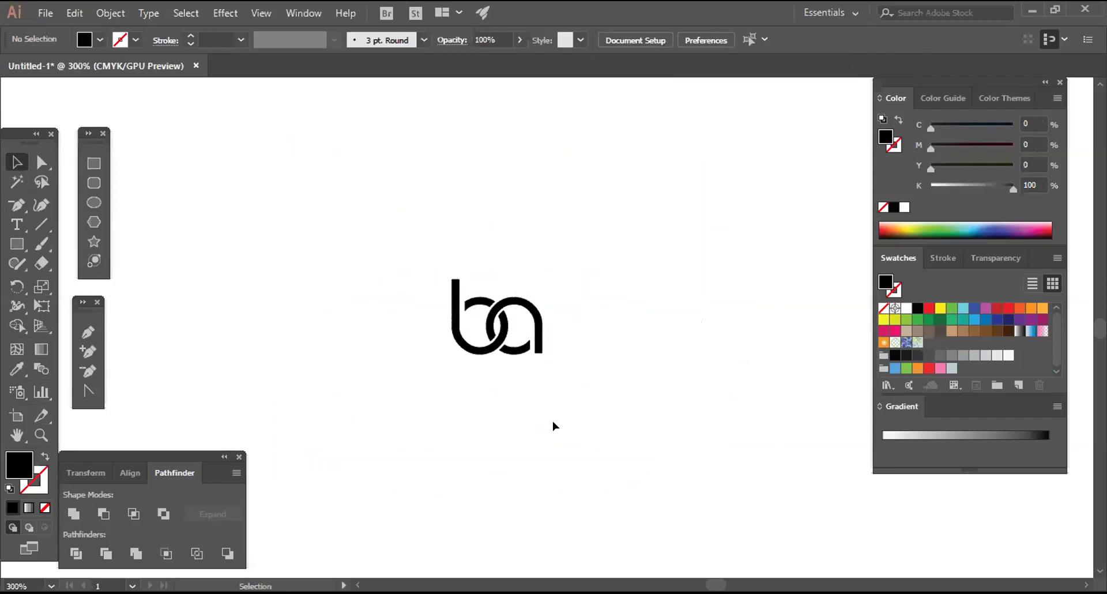
mouse_move(425, 249)
left_mouse_down()
mouse_move(599, 306)
mouse_move(431, 407)
left_mouse_up()
left_click(599, 306)
left_click_drag(541, 351, 704, 447)
left_click(704, 447)
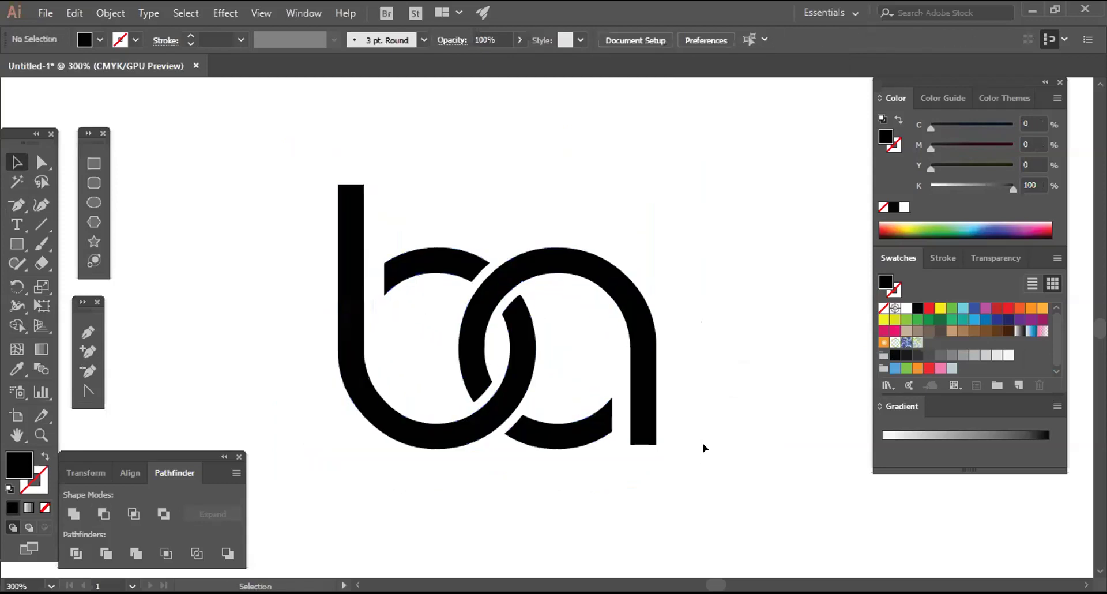
- Zoom out and scale the interlocked ba logo up to about 239 × 199 pt
key("ctrl+minus")
key("ctrl+minus")
key("ctrl+minus")
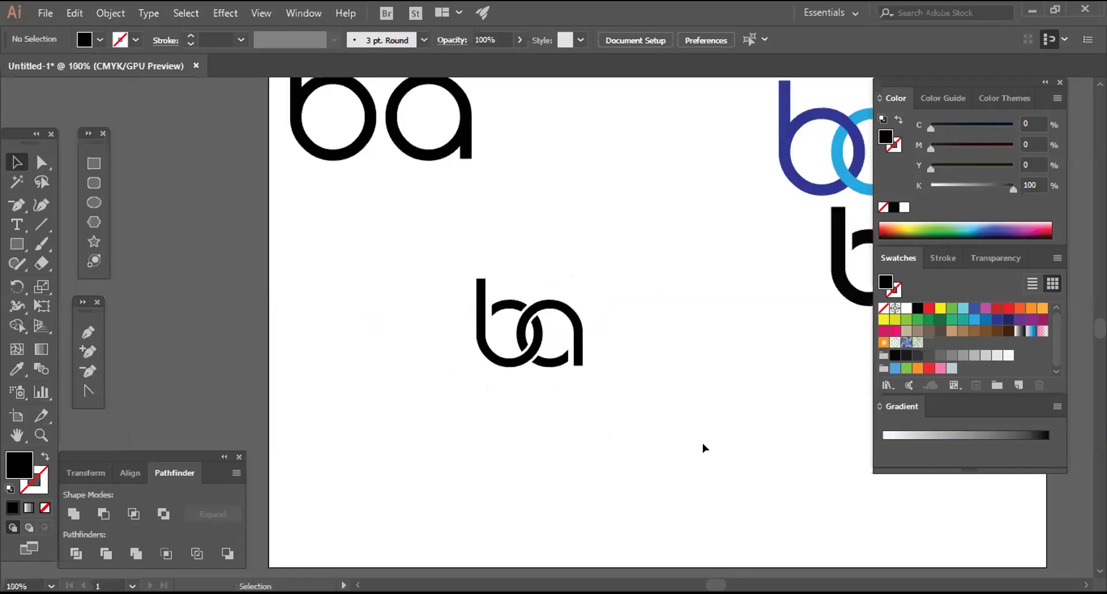
mouse_move(368, 449)
left_mouse_down()
mouse_move(547, 396)
mouse_move(584, 439)
left_mouse_up()
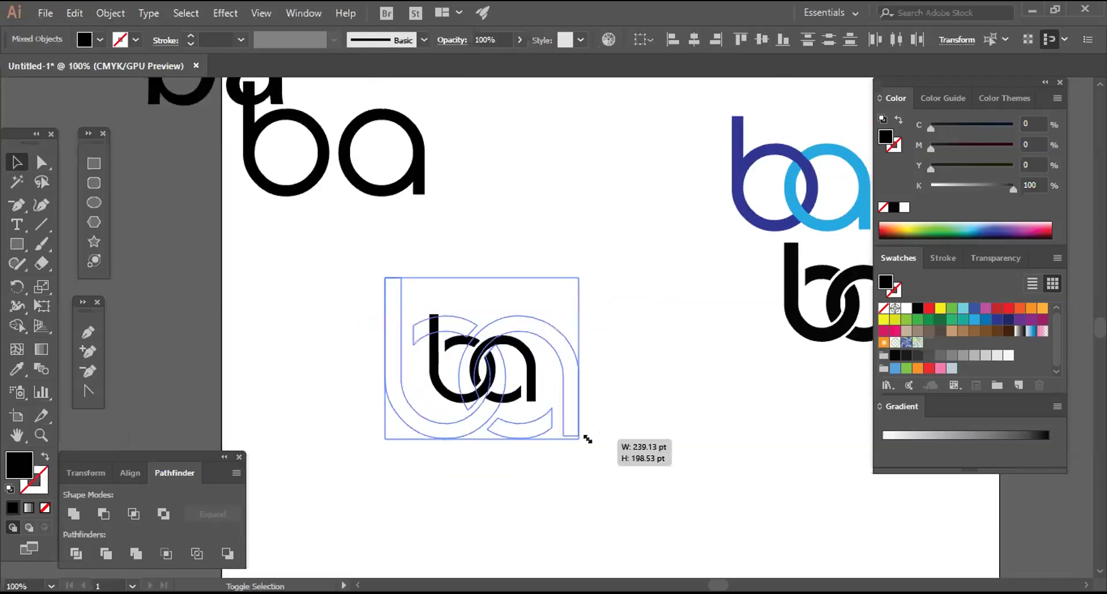
left_click(653, 448)
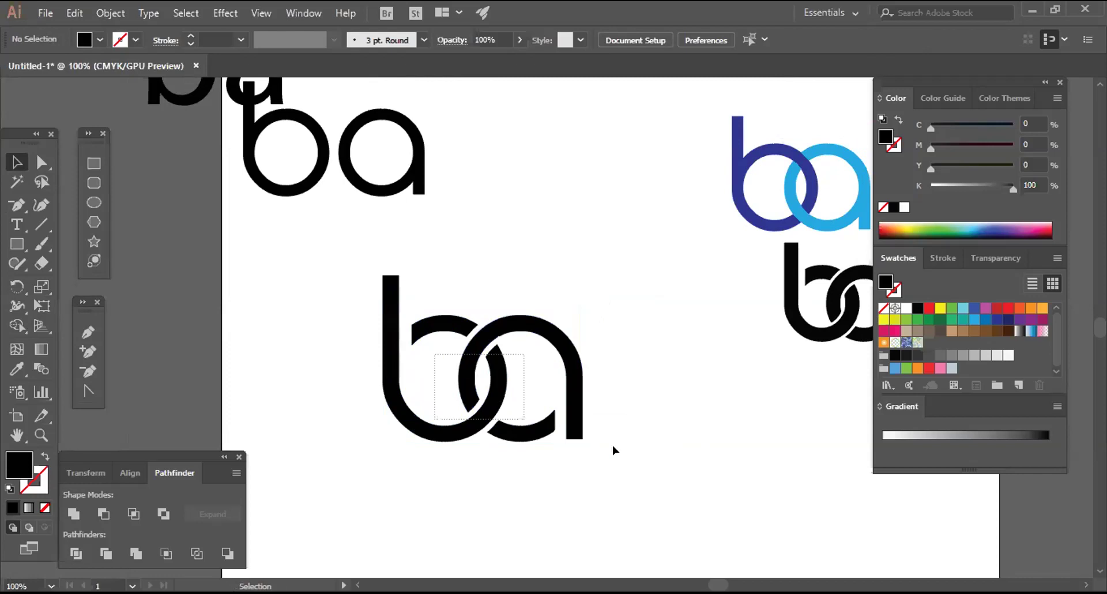
left_click(451, 428)
left_click_drag(296, 292, 544, 443)
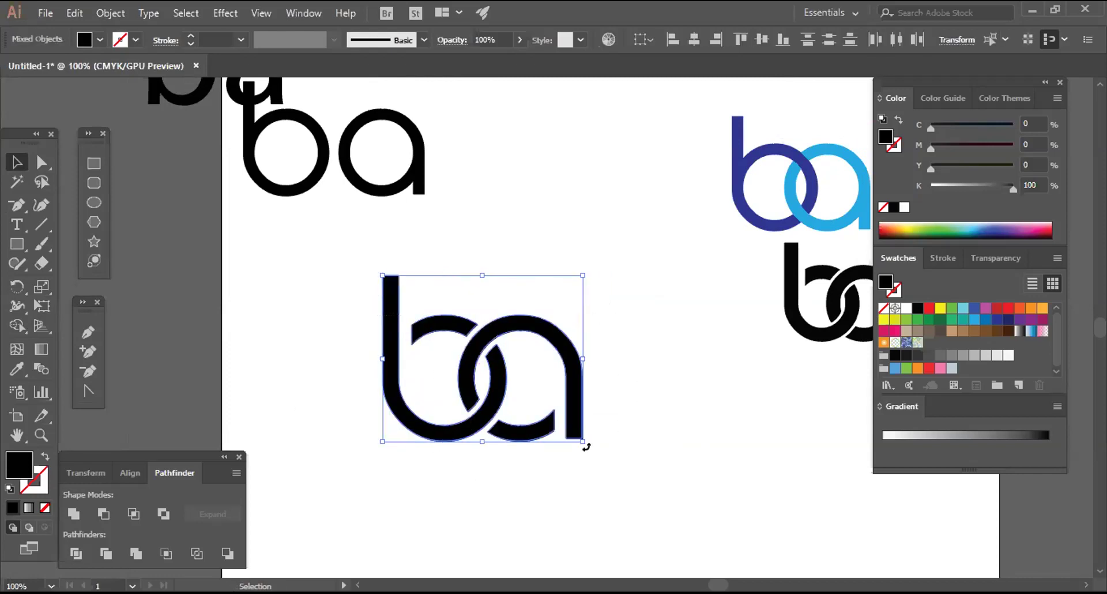
left_click(655, 434)
- Place a copy of the plain ba lettering just above the logo
left_click(581, 372)
left_click(634, 375)
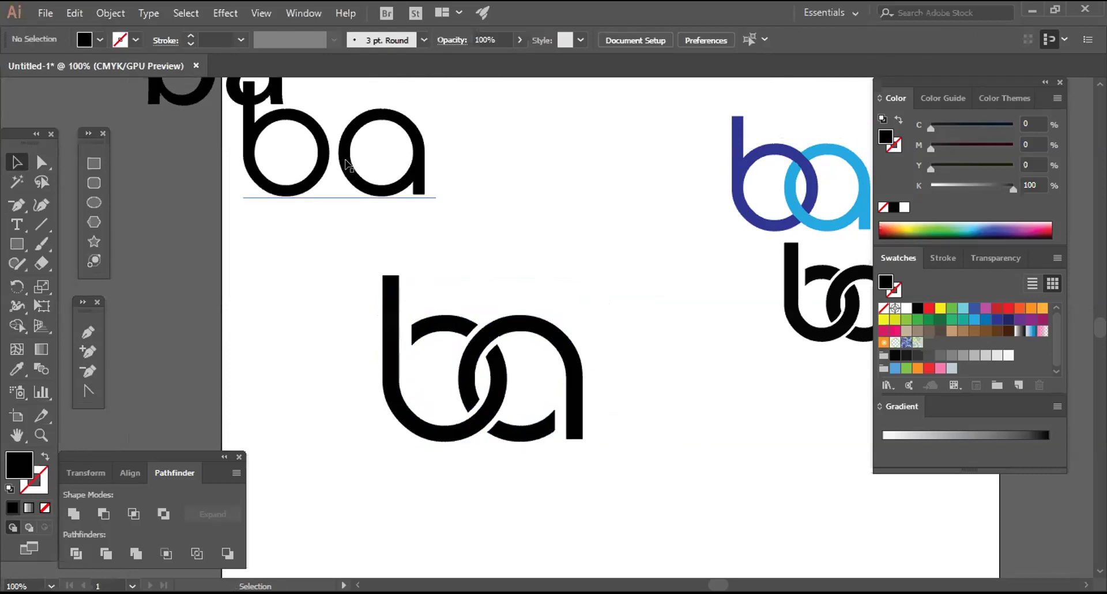
left_click_drag(363, 180, 598, 275)
- Convert the copied 'ba' text to outlines, ungroup it, and delete the b, keeping only the a
right_click(600, 276)
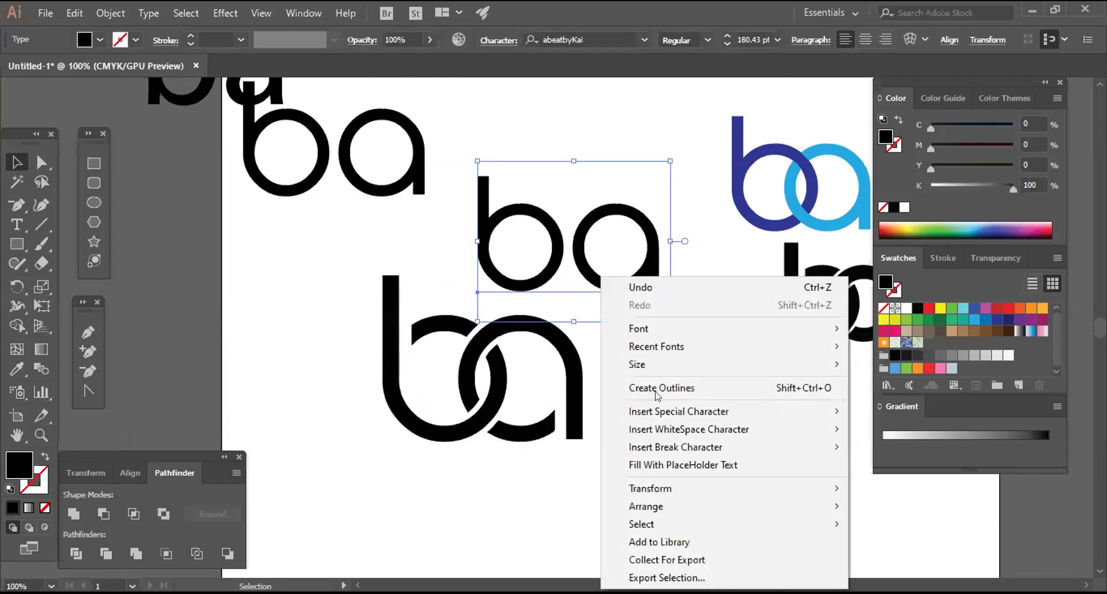
left_click(640, 388)
left_click(589, 313)
left_click(545, 270)
right_click(544, 271)
left_click(648, 389)
left_click(612, 346)
left_click(550, 271)
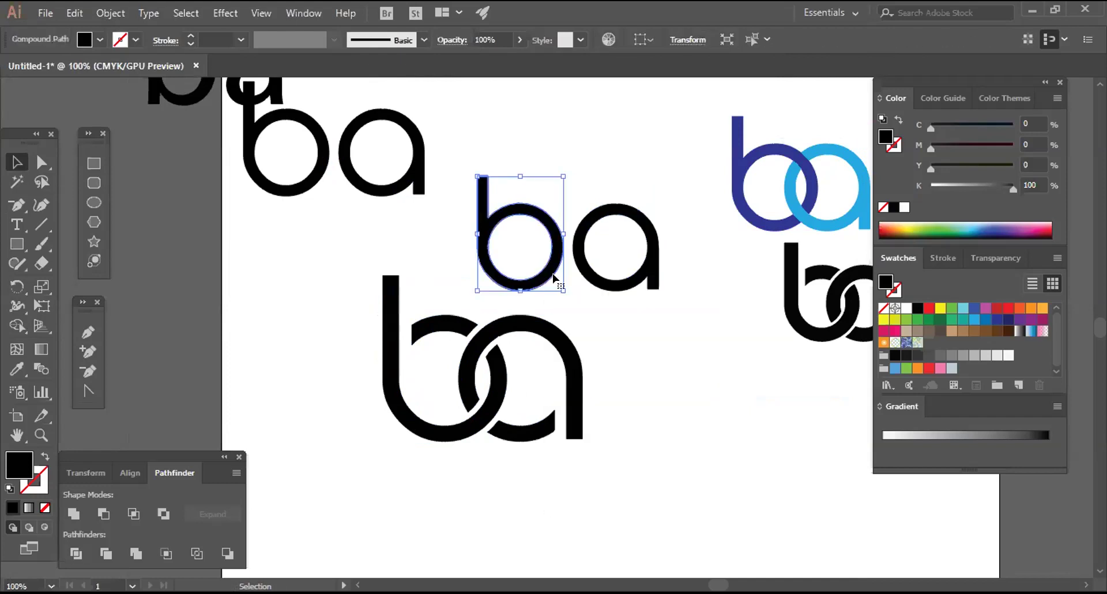
key("Delete")
left_click_drag(582, 271, 530, 241)
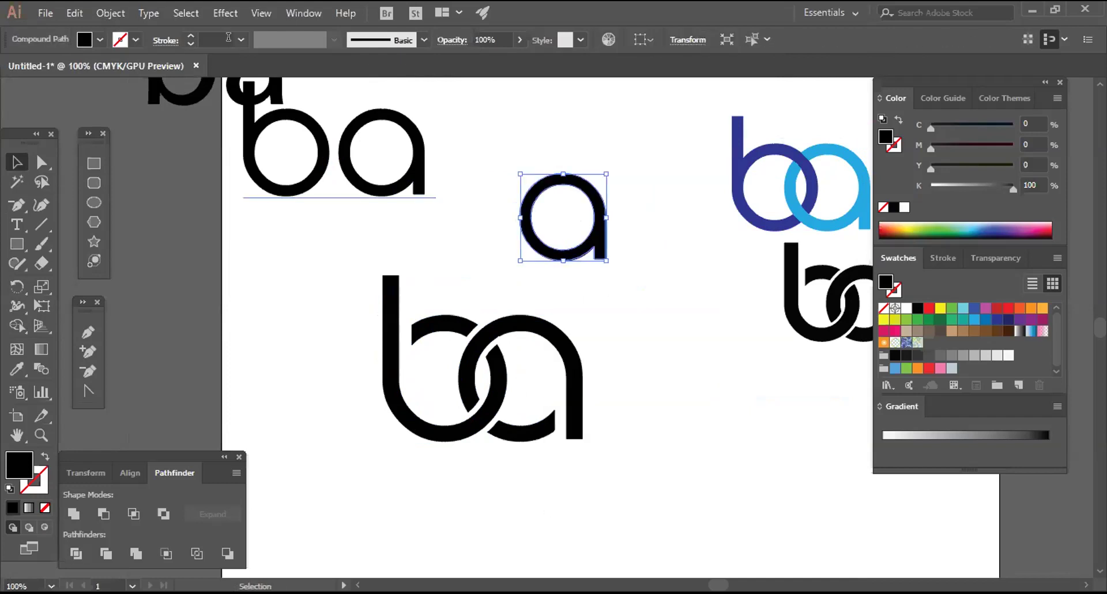
- Give the a a 13 pt black stroke and move it down and right
left_click(188, 36)
left_click(188, 36)
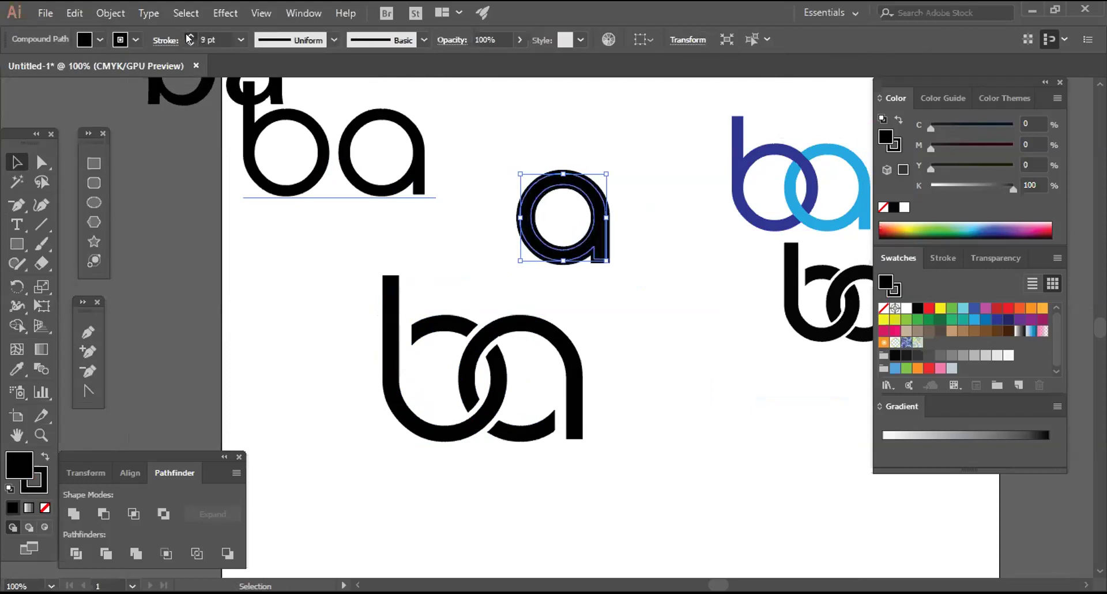
left_click(188, 37)
left_click(596, 301)
left_click_drag(607, 258, 705, 362)
left_click(715, 411)
left_click(704, 361)
- Expand the a's stroke into filled shapes with Object > Expand
left_click(107, 12)
left_click(175, 167)
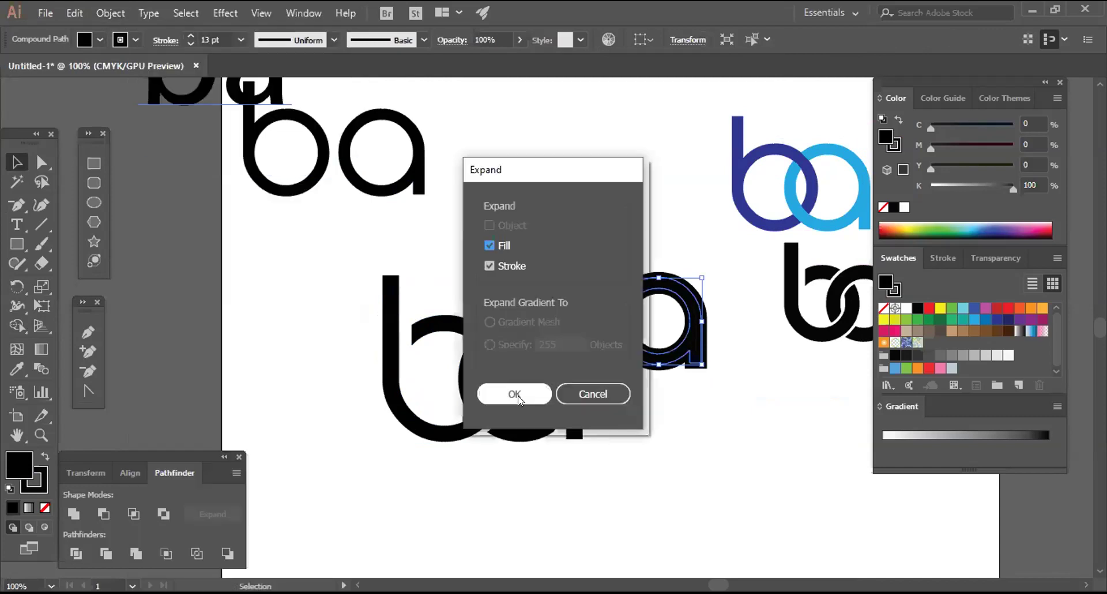
left_click(515, 394)
left_click(716, 408)
key("ctrl+plus")
key("ctrl+plus")
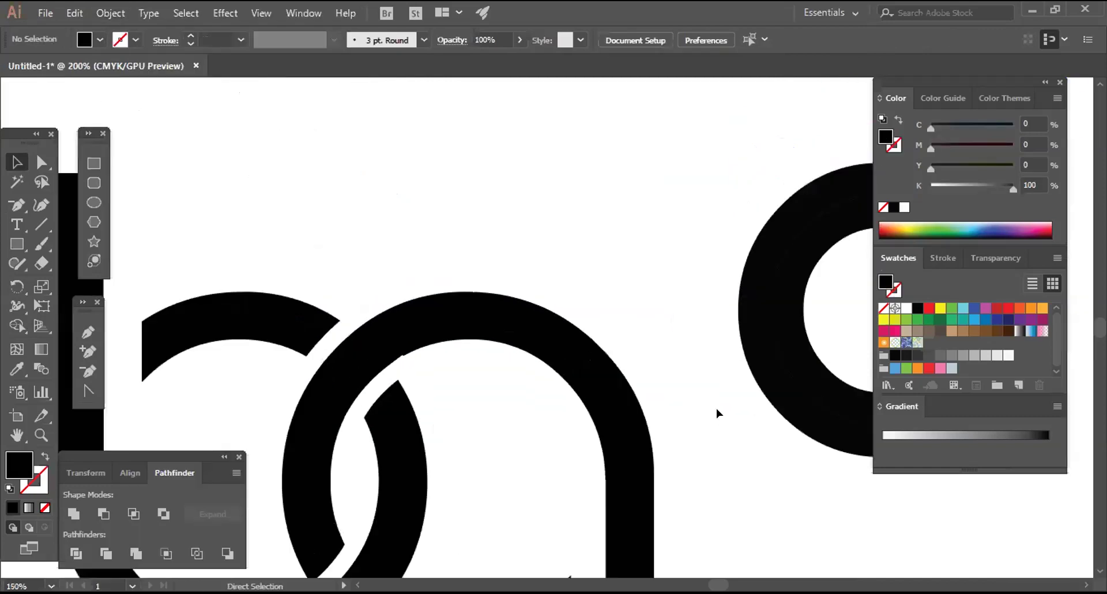
key("ctrl+plus")
left_click(667, 398)
left_click_drag(613, 344, 553, 339)
- Ungroup the expanded a and try repositioning its ring part, then undo the move
right_click(658, 374)
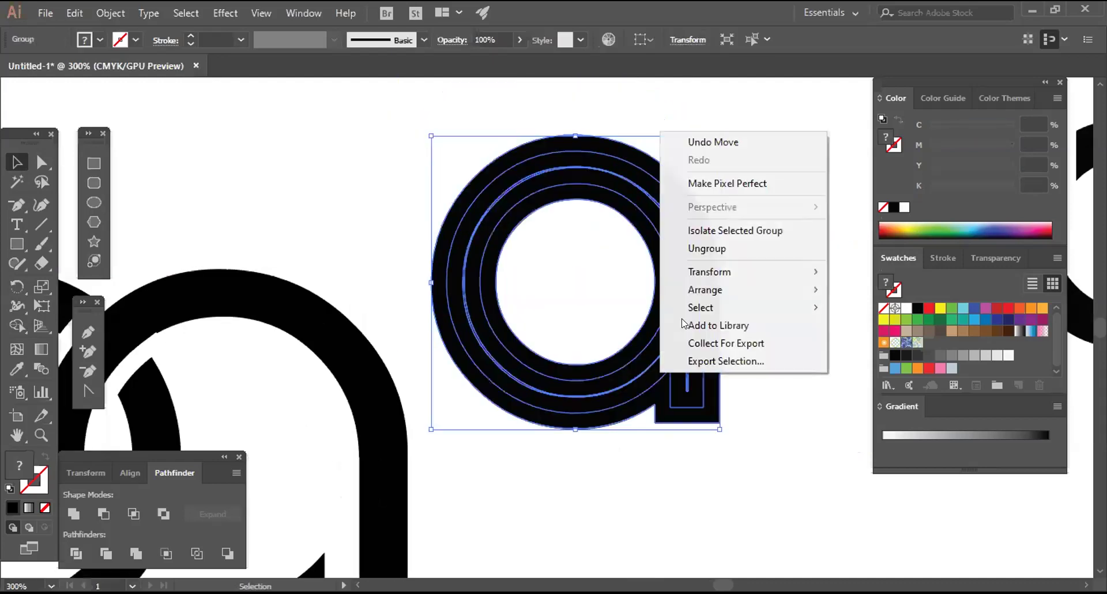
left_click(707, 248)
left_click(754, 299)
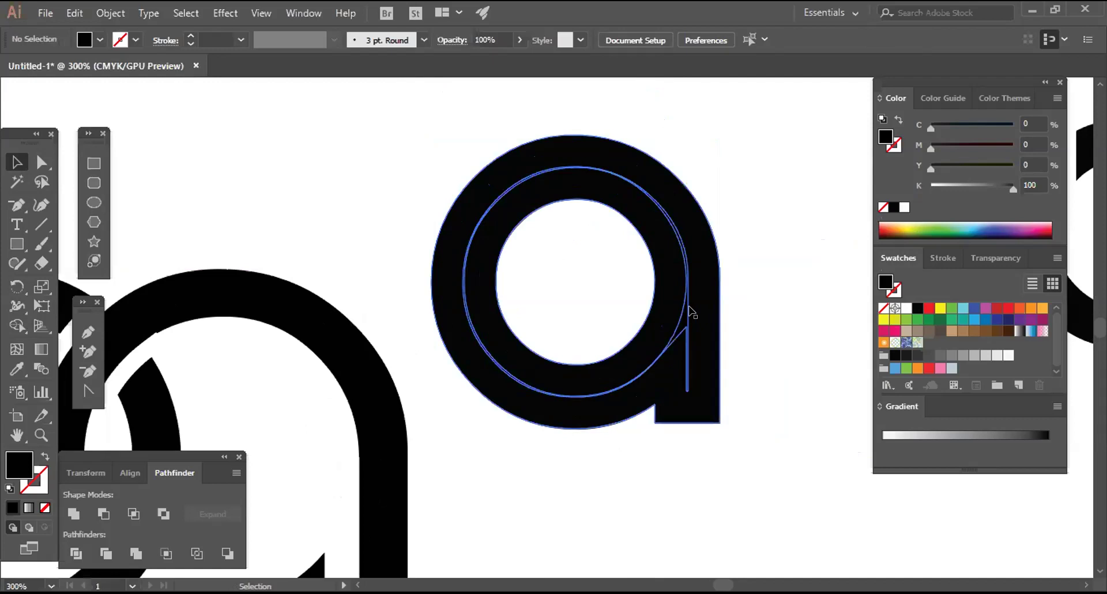
left_click_drag(691, 311, 713, 333)
mouse_move(511, 341)
left_mouse_down()
mouse_move(613, 331)
mouse_move(571, 318)
mouse_move(533, 329)
left_mouse_up()
left_click(612, 491)
key("a")
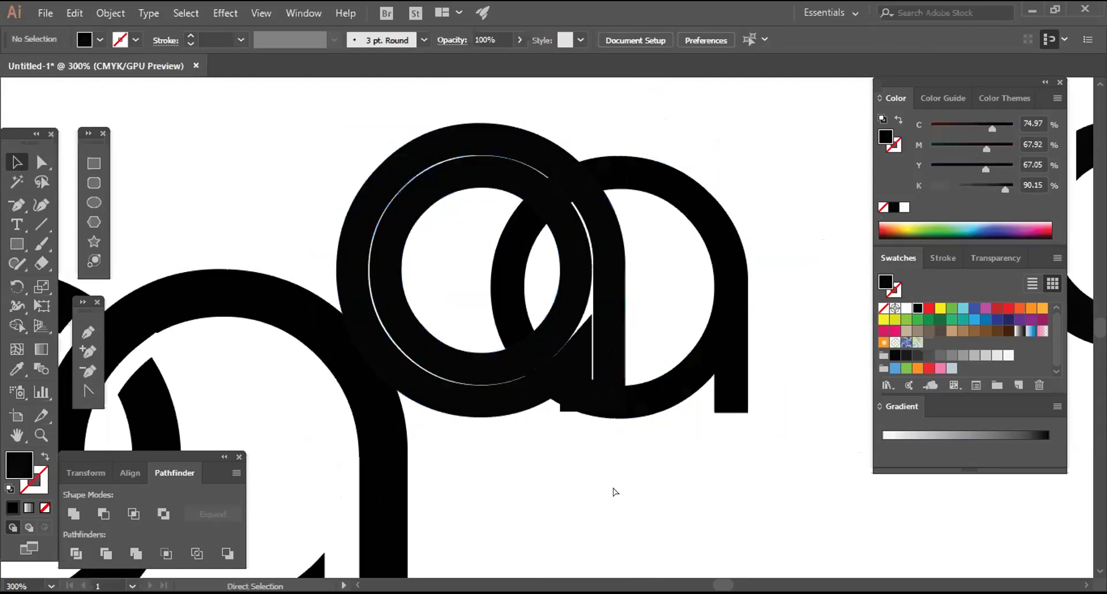
key("ctrl+z")
key("ctrl+z")
key("ctrl+shift+z")
key("ctrl+shift+z")
key("v")
- Merge the stacked a shapes into one solid a with Pathfinder Unite and scale it down
left_click_drag(773, 270, 641, 346)
left_click(74, 514)
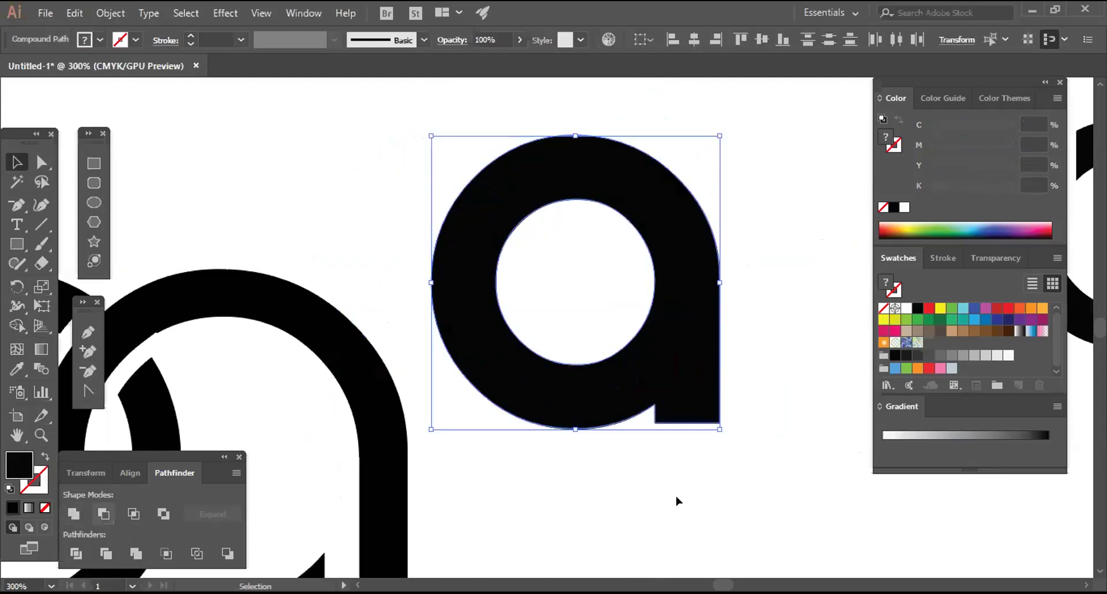
left_click(676, 496)
left_click(626, 403)
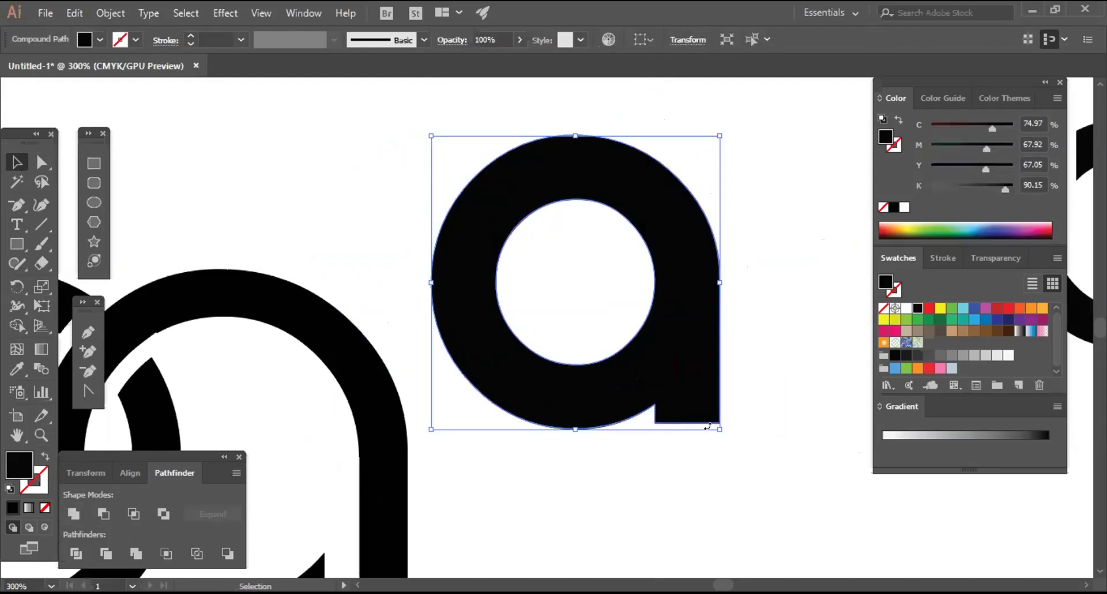
left_click_drag(714, 423, 671, 379)
left_click(682, 443)
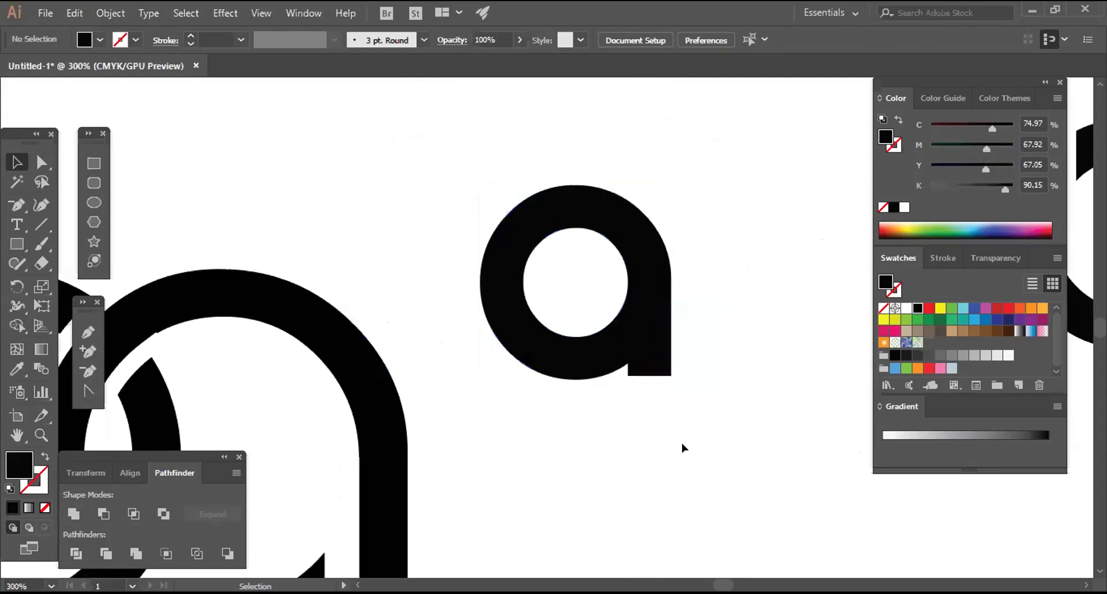
- Zoom out and pan to check the thickened a beside the interlocked logo
key("ctrl+minus")
key("ctrl+minus")
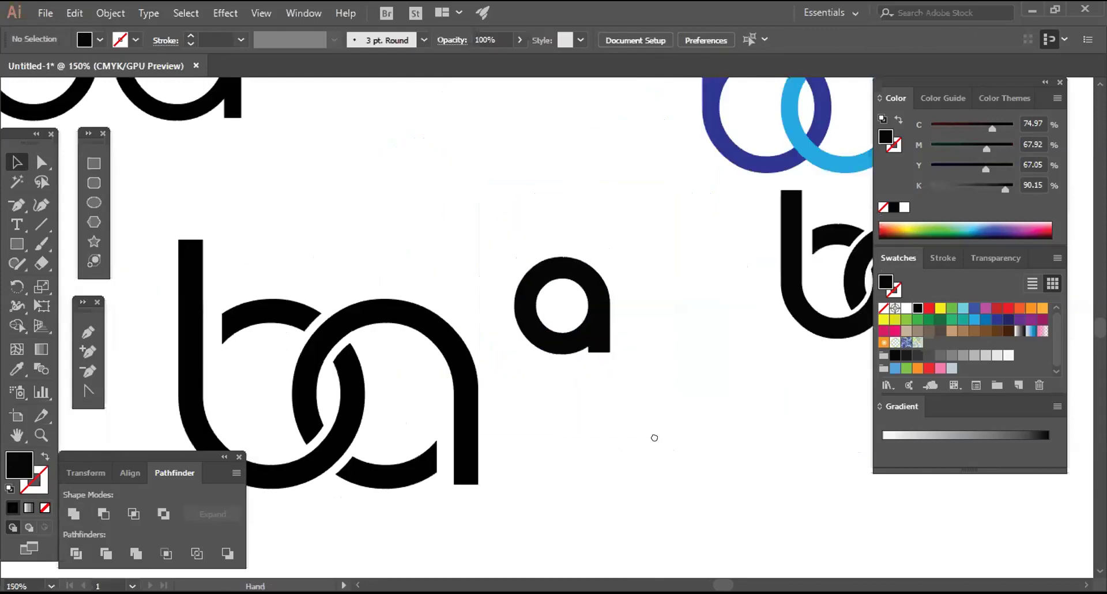
left_click_drag(655, 438, 679, 404)
left_click(628, 283)
left_click(635, 349)
left_click(683, 237)
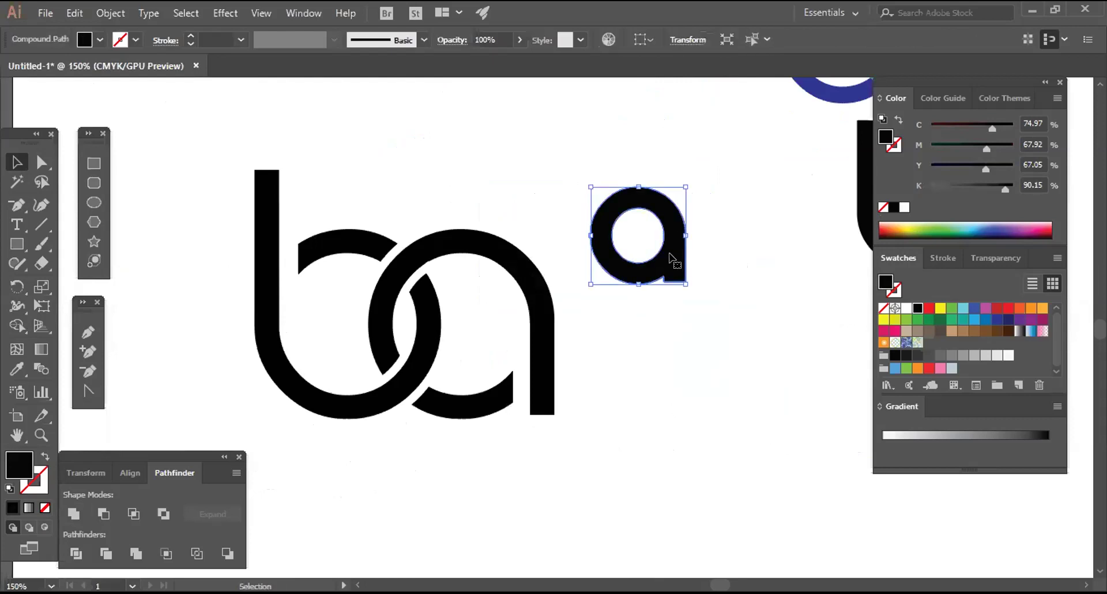
left_click(612, 354)
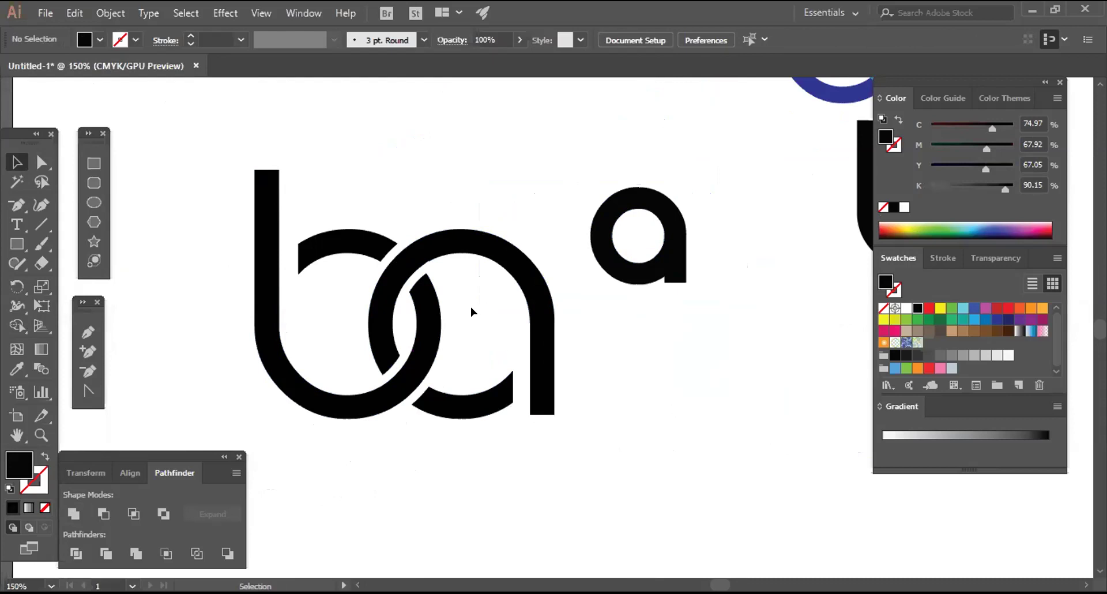
- Drag the b's upper-arc anchors so its left end reaches lower and its right end moves down-left
left_click_drag(461, 321, 511, 333)
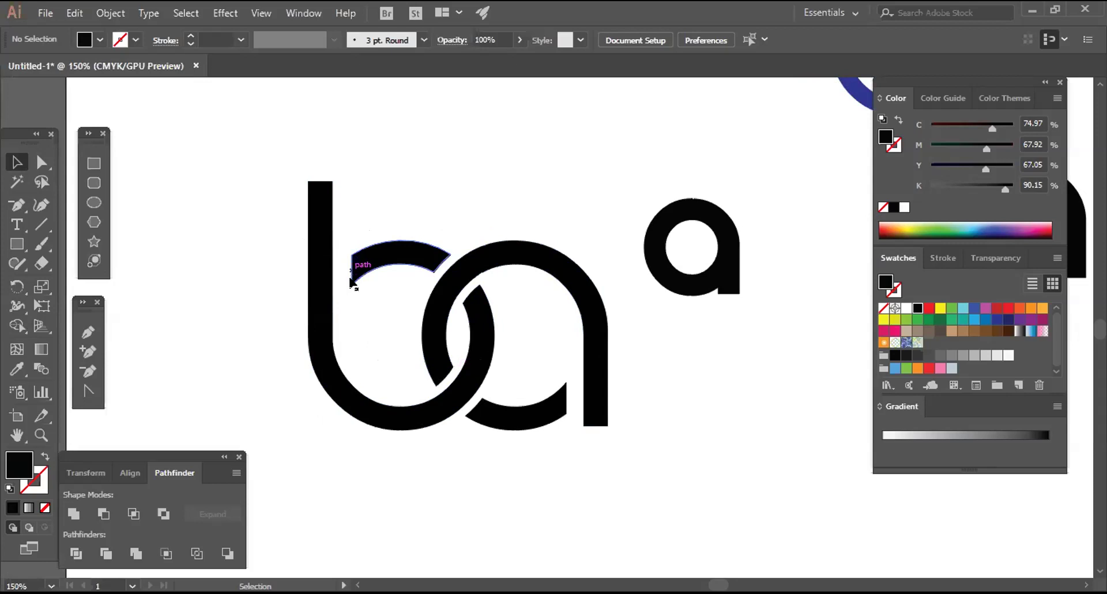
left_click_drag(351, 280, 352, 290)
left_click(43, 163)
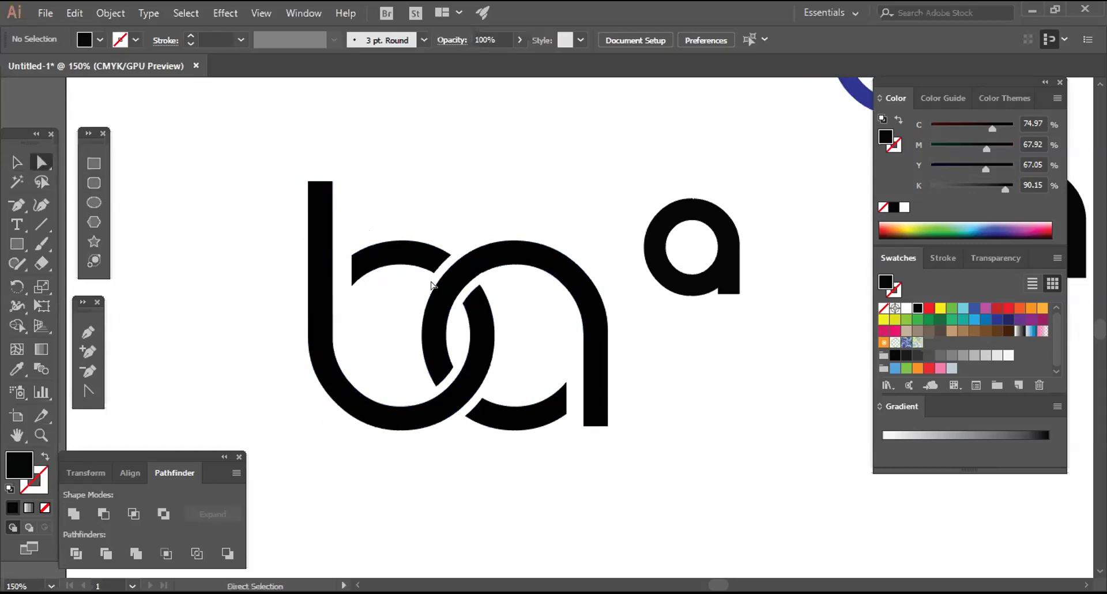
left_click(516, 332)
left_click(523, 335)
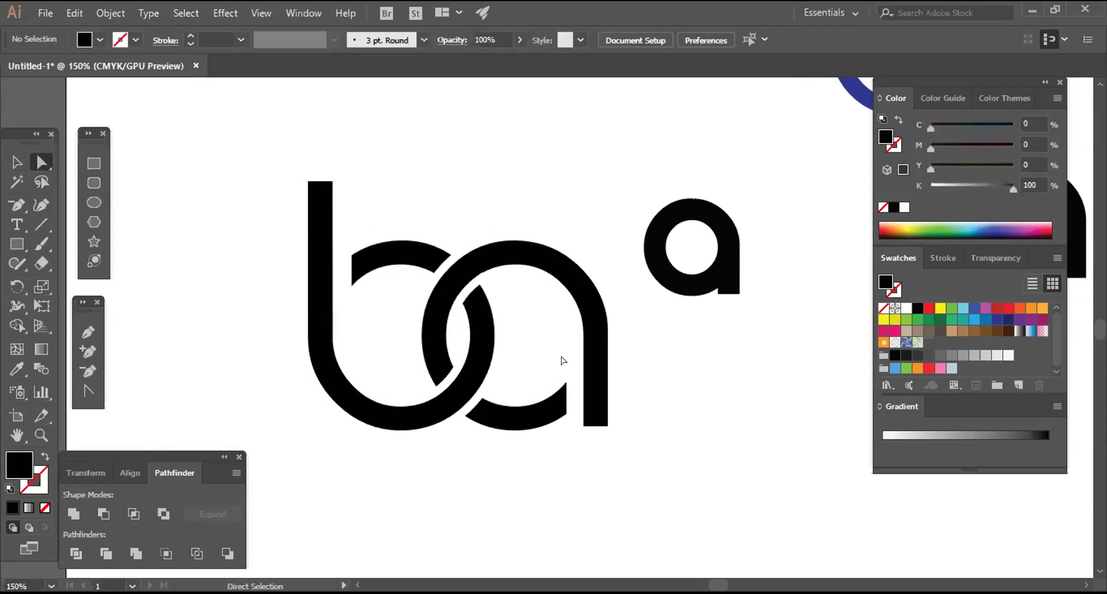
left_click(421, 251)
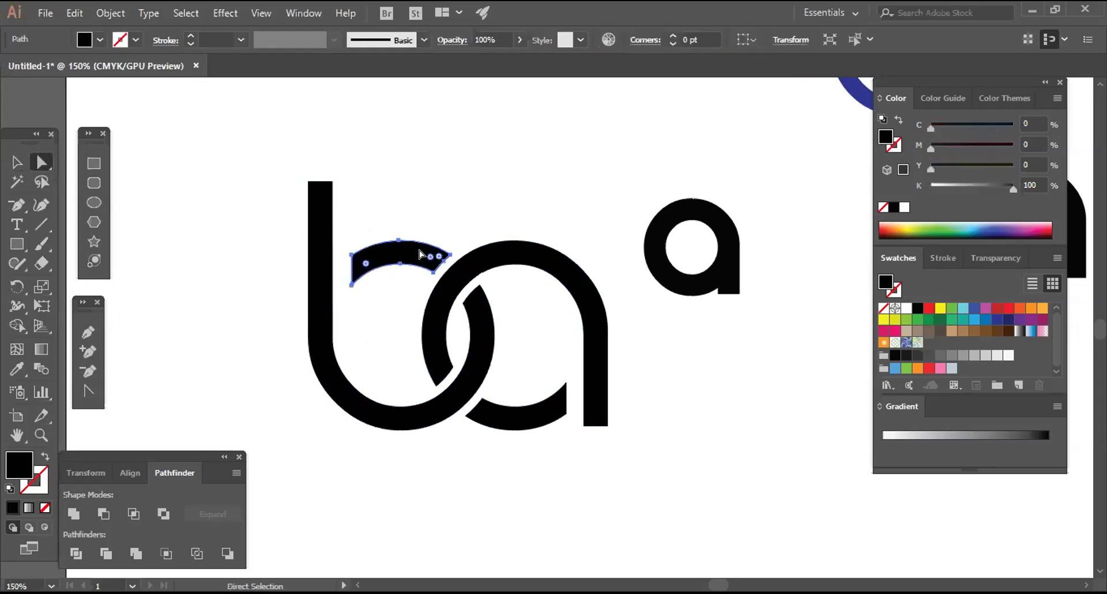
left_click_drag(369, 257, 358, 312)
left_click(425, 254)
mouse_move(451, 254)
left_mouse_down()
mouse_move(433, 277)
mouse_move(445, 256)
left_mouse_up()
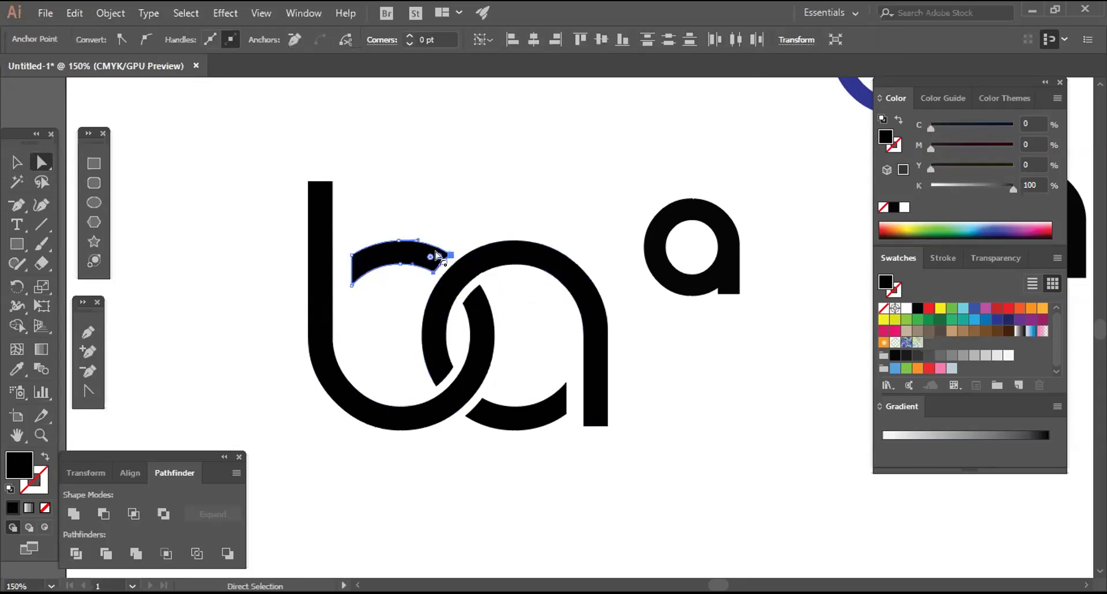
left_click(472, 221)
- Zoom in and round the right tip of the b's upper arc
key("ctrl")
key("ctrl+equal")
key("ctrl+equal")
key("ctrl+equal")
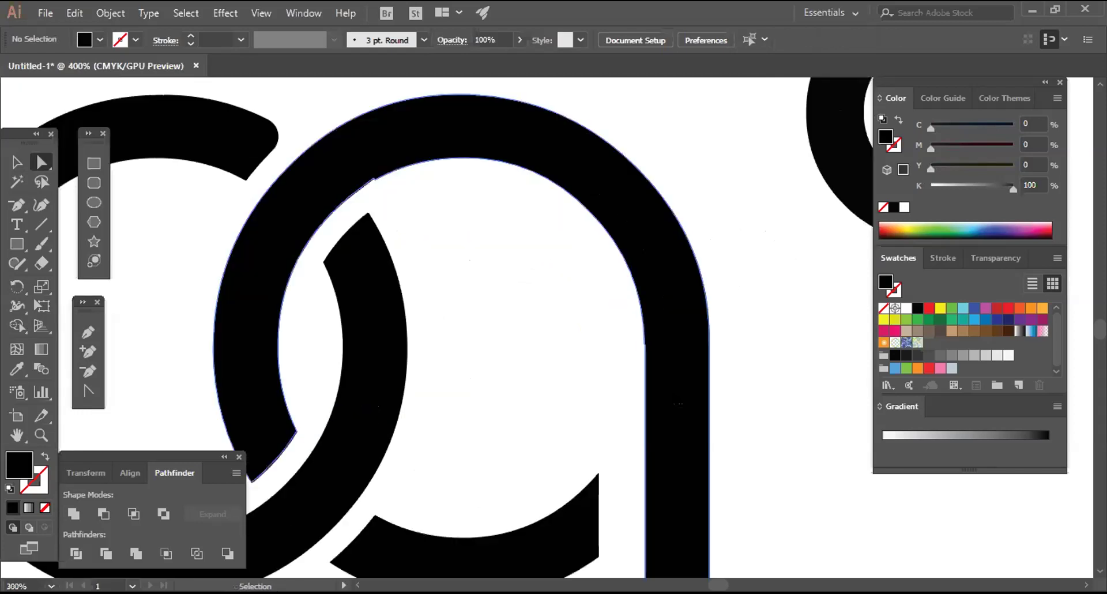
left_click_drag(501, 345, 639, 437)
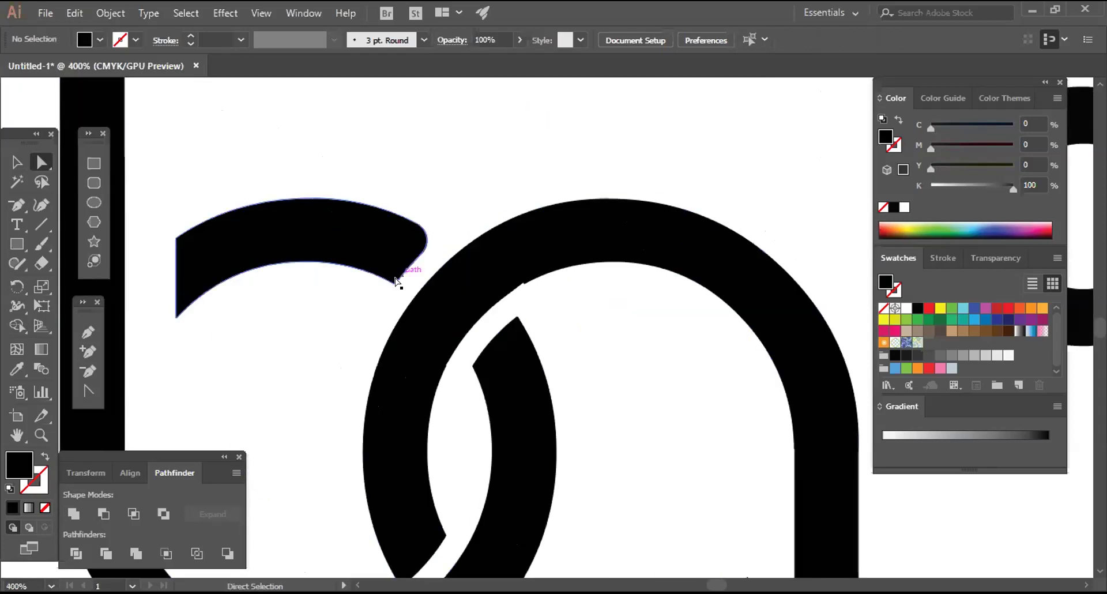
left_click(402, 277)
left_click(396, 283)
left_click_drag(391, 270, 379, 213)
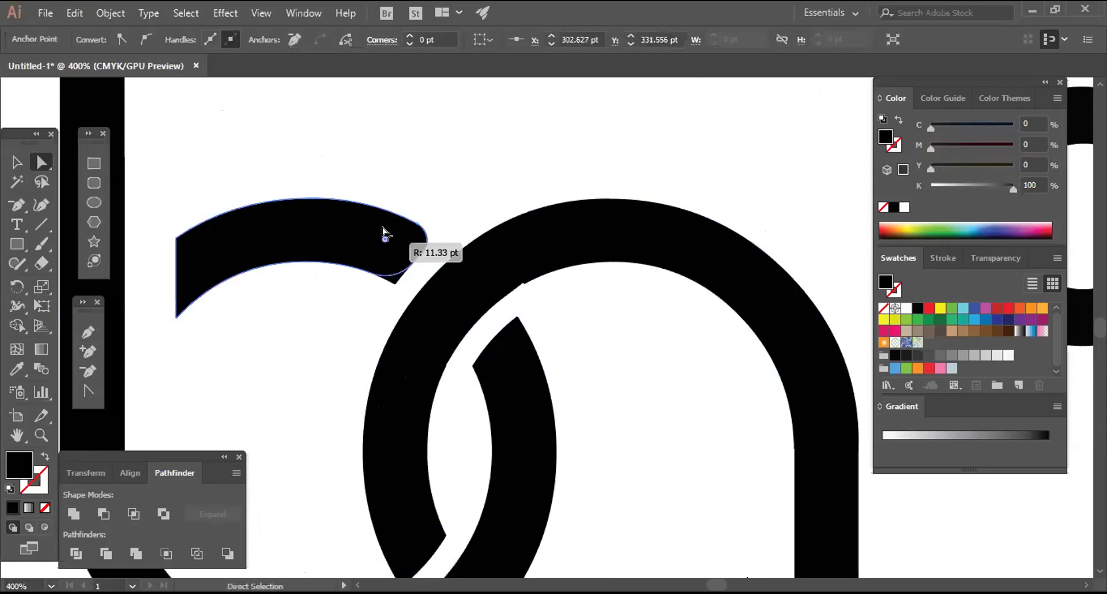
left_click(371, 356)
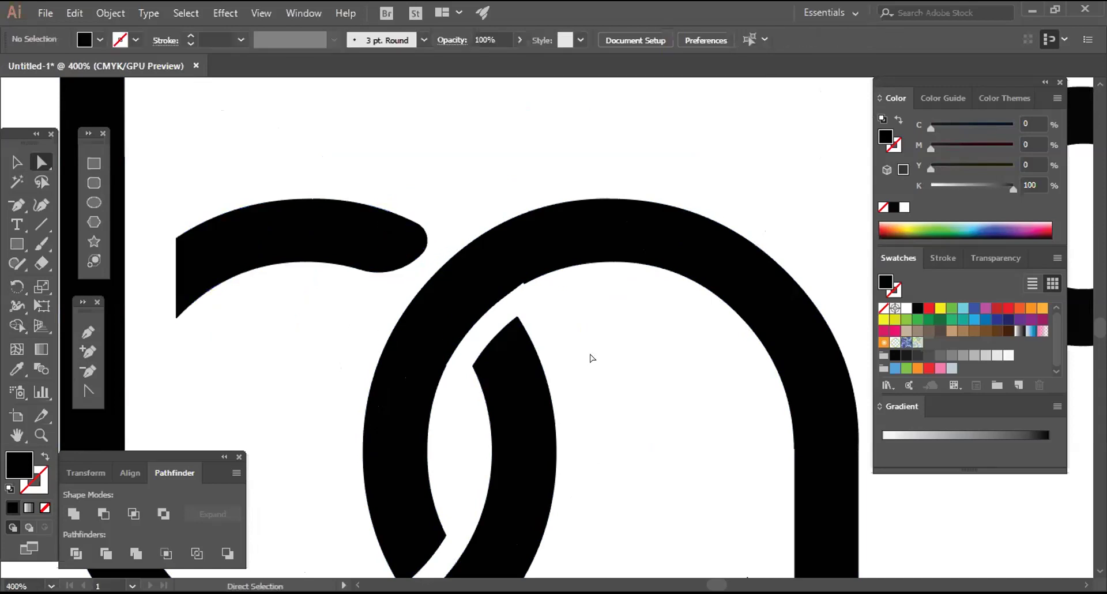
- Round the top tip of the inner arc
left_click(517, 317)
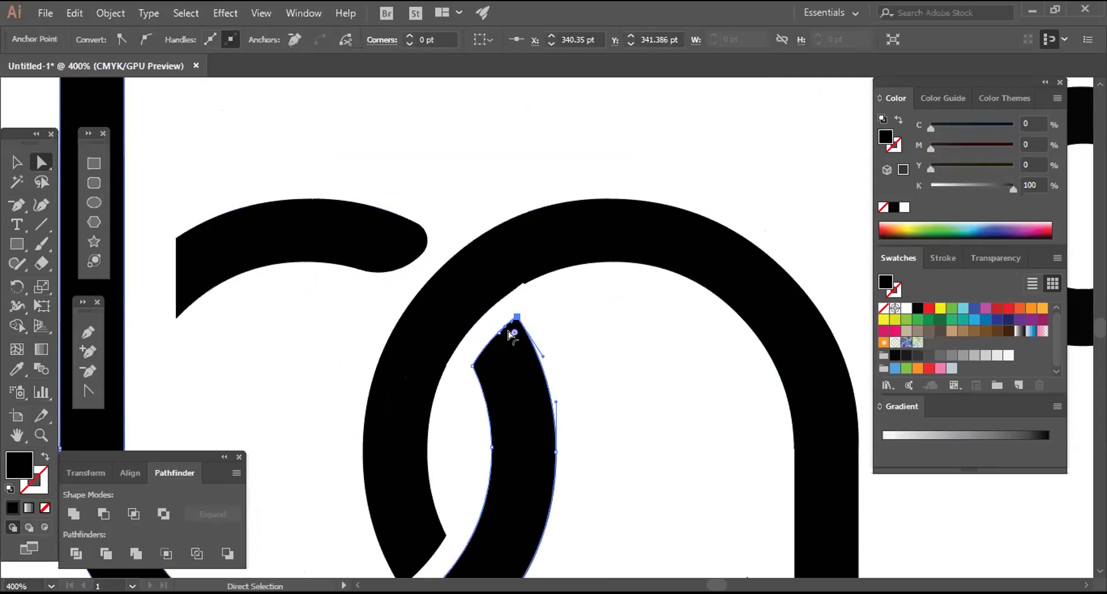
mouse_move(513, 335)
left_mouse_down()
mouse_move(512, 354)
mouse_move(489, 371)
mouse_move(590, 408)
left_mouse_up()
left_click(586, 396)
left_click(591, 408)
left_click_drag(627, 445, 699, 395)
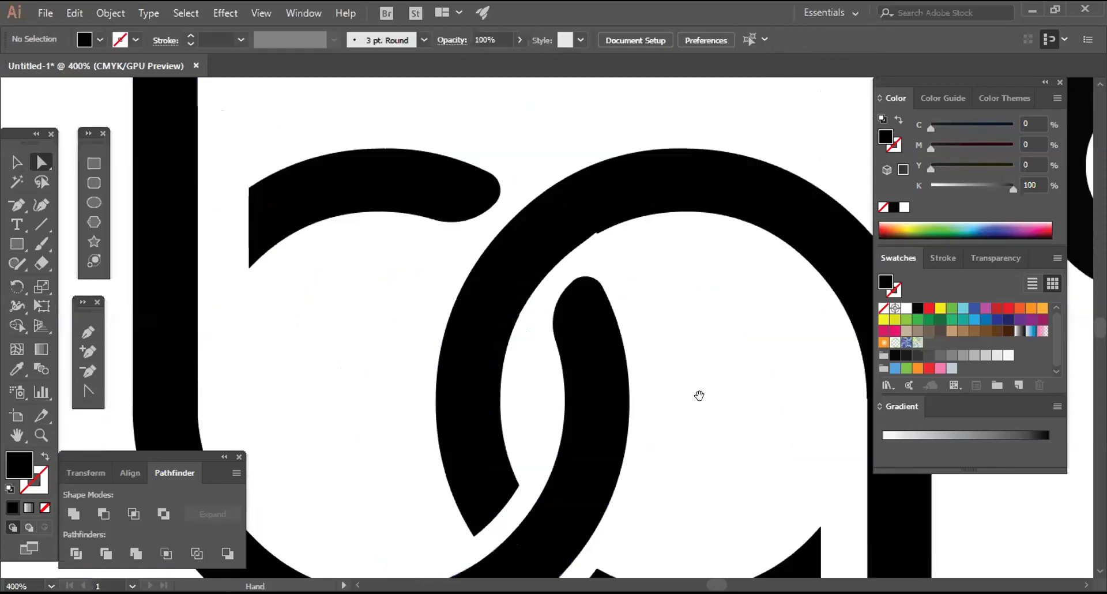
- Reposition and round the tip of the lower arc
scroll(522, 396, "down", 3)
scroll(522, 376, "down", 2)
mouse_move(525, 379)
left_mouse_down()
mouse_move(501, 372)
mouse_move(476, 408)
mouse_move(586, 388)
left_mouse_up()
left_click(452, 413)
left_click(692, 425)
left_click_drag(510, 414, 273, 294)
- Round the top-left corner and left tip of the a's lower arc, then zoom out
left_click(364, 341)
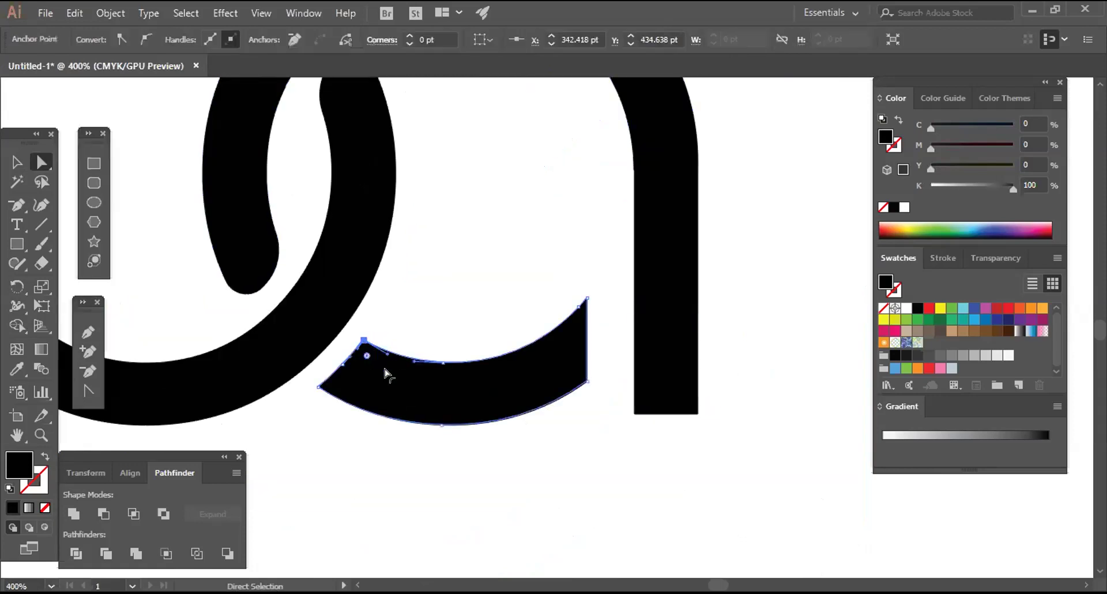
left_click_drag(388, 373, 355, 389)
left_click(320, 387)
left_click(390, 458)
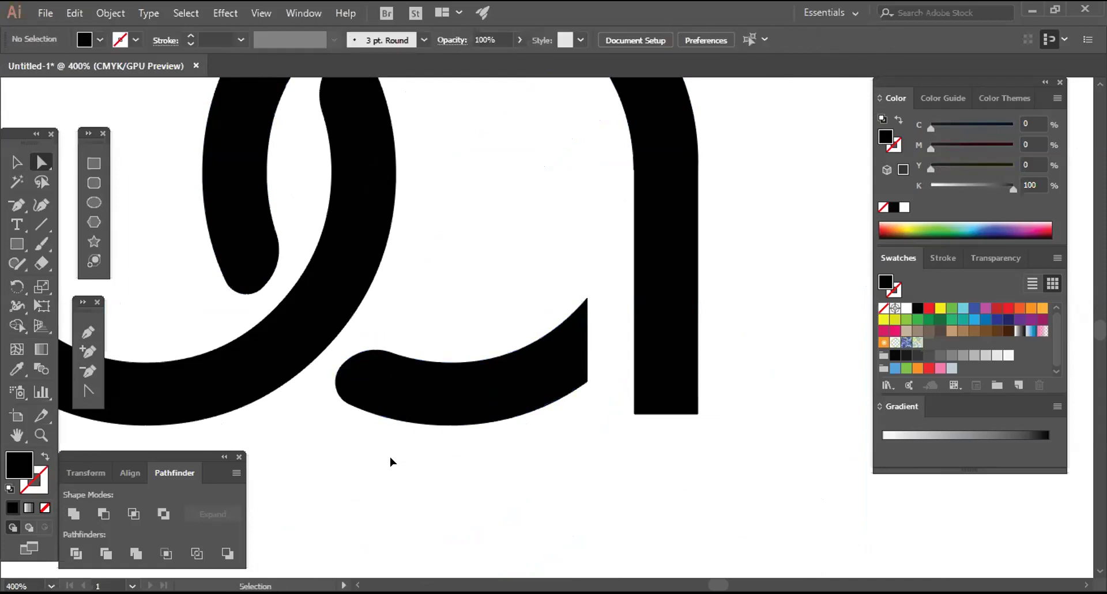
key("ctrl+minus")
key("ctrl+minus")
key("ctrl+minus")
key("ctrl+minus")
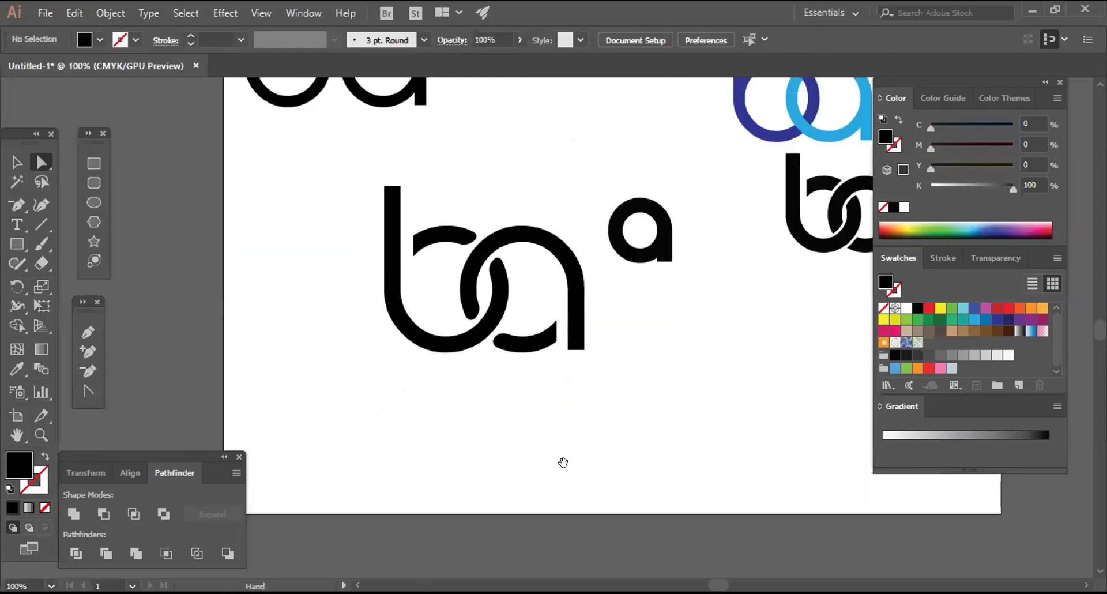
left_click_drag(563, 462, 565, 498)
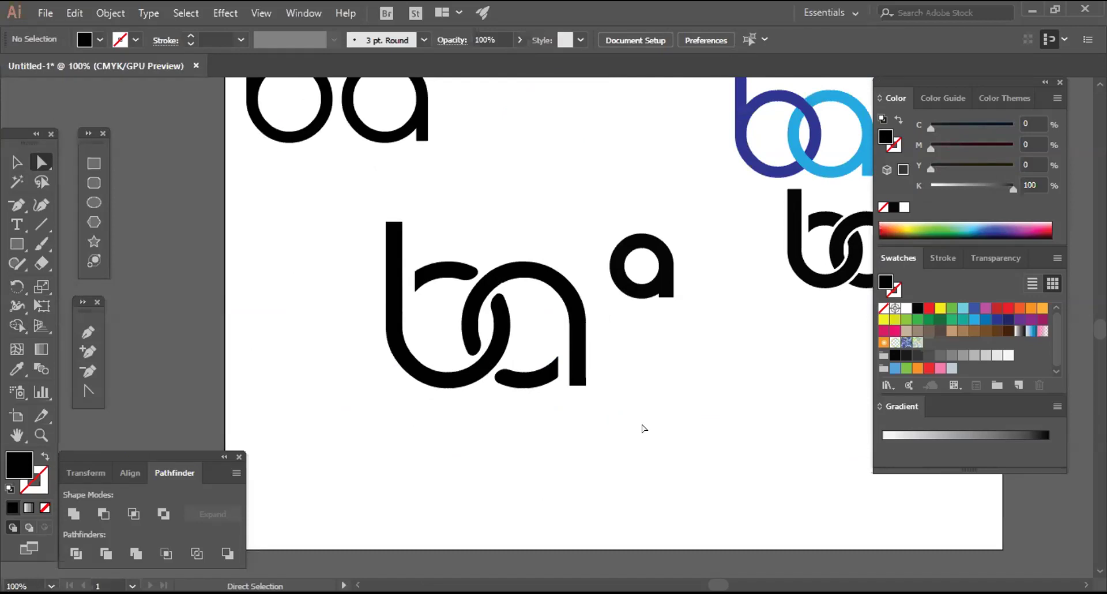
- Delete the black ba logo
left_click_drag(643, 473, 623, 545)
left_click(18, 163)
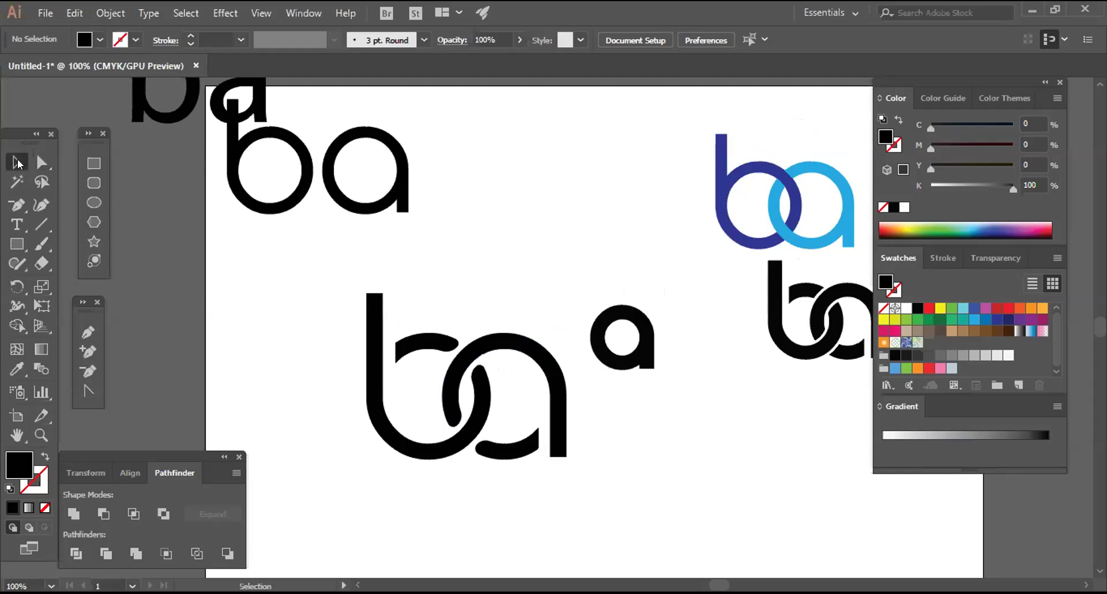
left_click_drag(577, 472, 568, 458)
key("Delete")
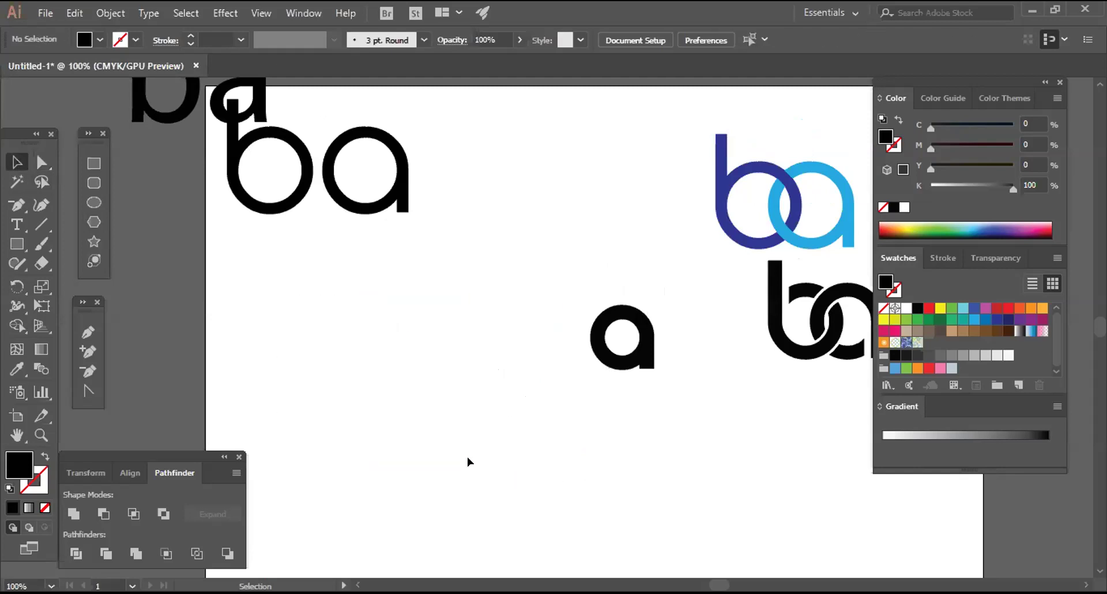
- Add KC text on the canvas, scale it up and move it right
left_click(17, 224)
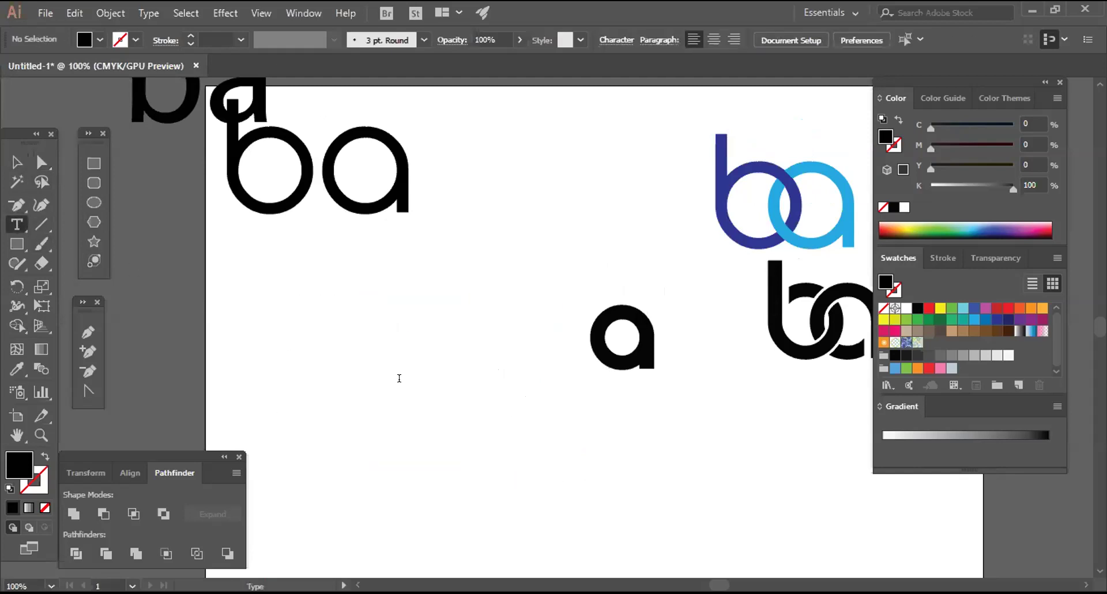
left_click(279, 353)
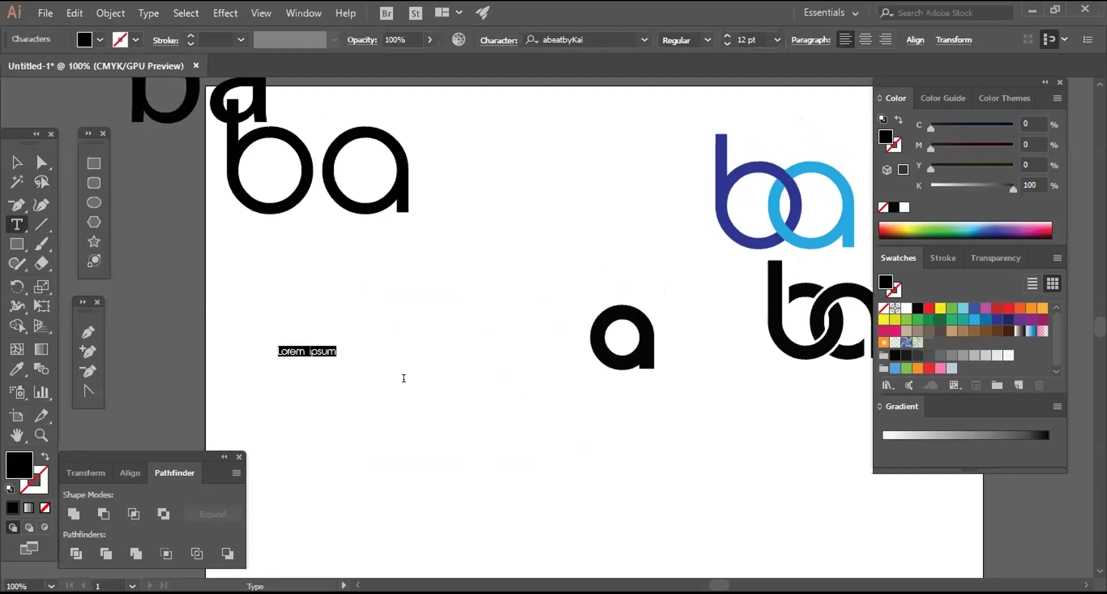
type("KC")
left_click(316, 344, "ctrl")
left_click_drag(234, 298, 308, 411)
left_click_drag(374, 422, 371, 396)
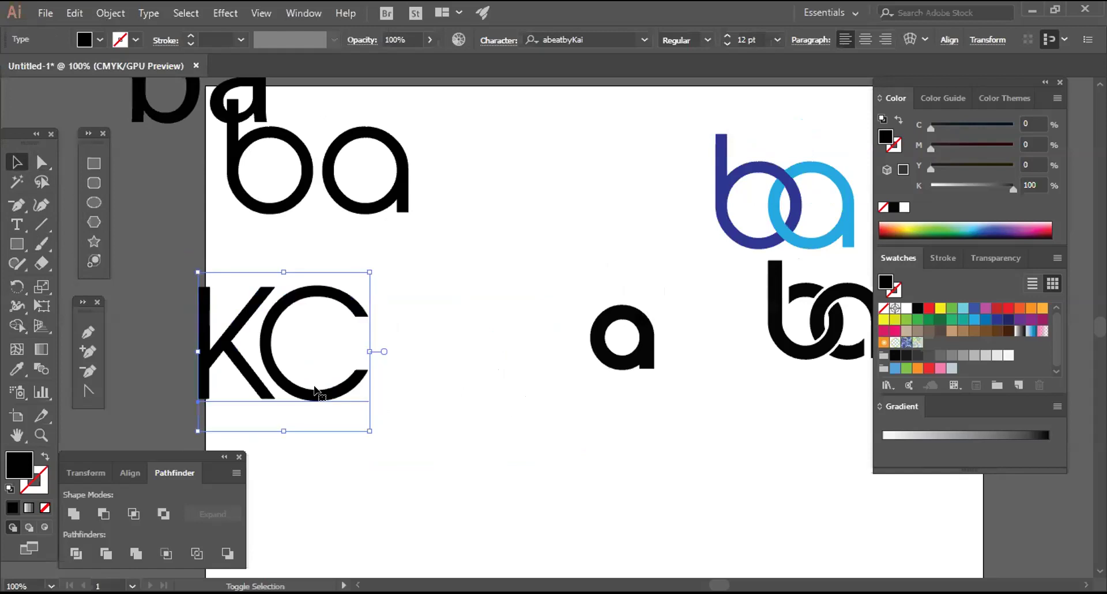
left_click_drag(265, 332, 424, 378)
left_click(575, 474)
- Convert the KC text to outlines and slide the C left over the K
right_click(484, 425)
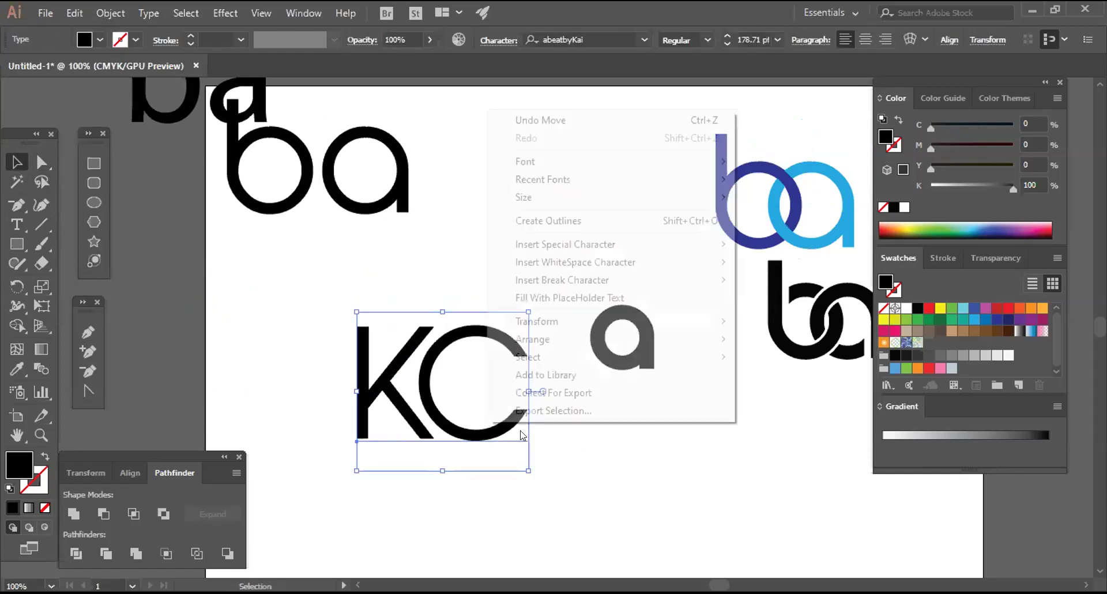
left_click(563, 222)
left_click(526, 412)
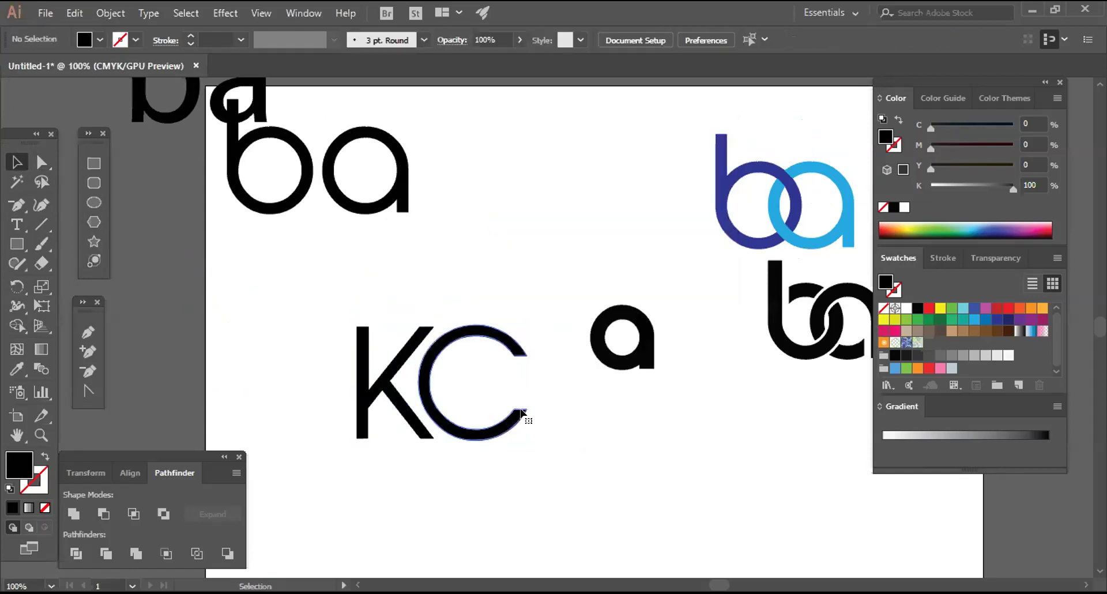
right_click(526, 412)
key("Escape")
left_click_drag(526, 413, 430, 413)
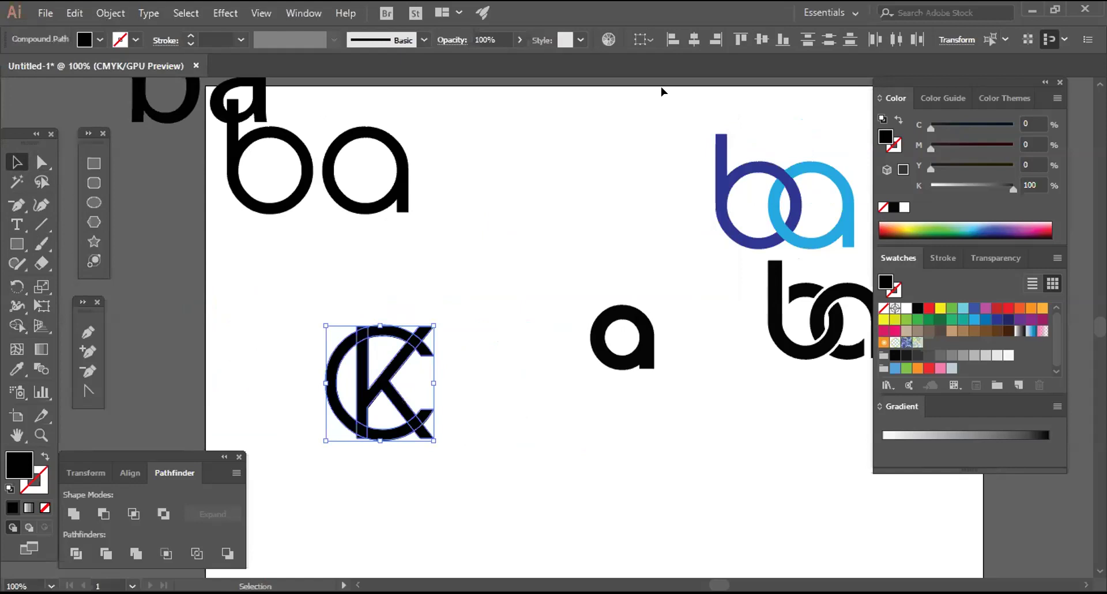
- Scale the KC monogram up about twice and nudge it left
left_click(548, 406)
mouse_move(523, 336)
left_mouse_down()
mouse_move(405, 465)
mouse_move(444, 440)
left_mouse_up()
left_click_drag(511, 499, 498, 500)
left_click(459, 456)
left_click(481, 453)
key("Left")
key("Left")
key("Left")
key("Left")
key("Left")
key("Left")
key("Left")
key("Left")
key("Left")
key("Left")
key("Left")
key("Left")
- Delete the stray a letter
left_click(574, 355)
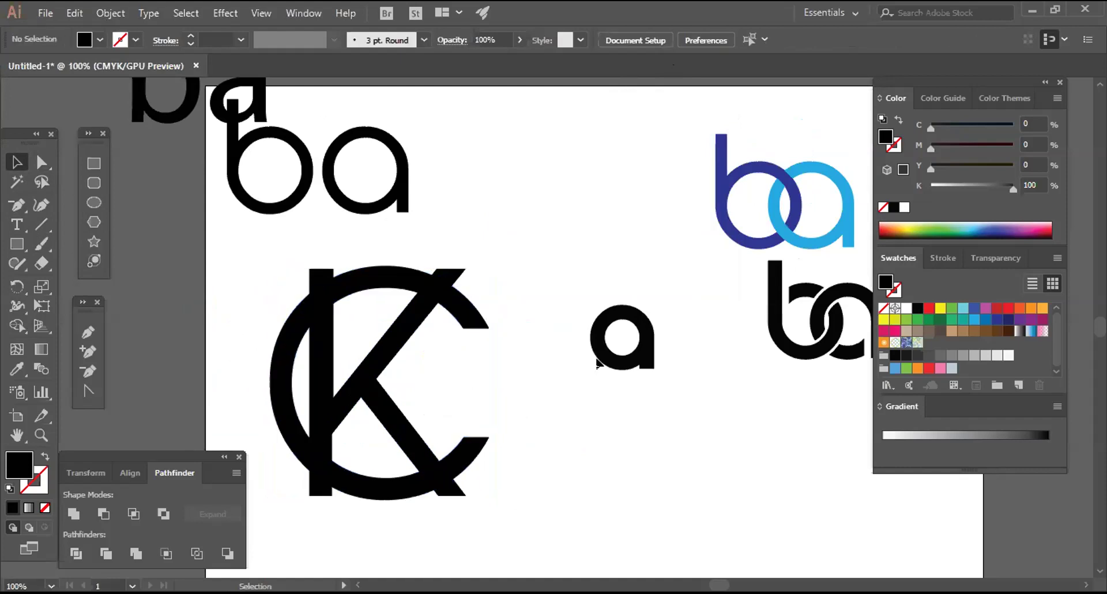
left_click(622, 366)
key("Delete")
- Move the KC monogram toward the artboard's centre
left_click(355, 375)
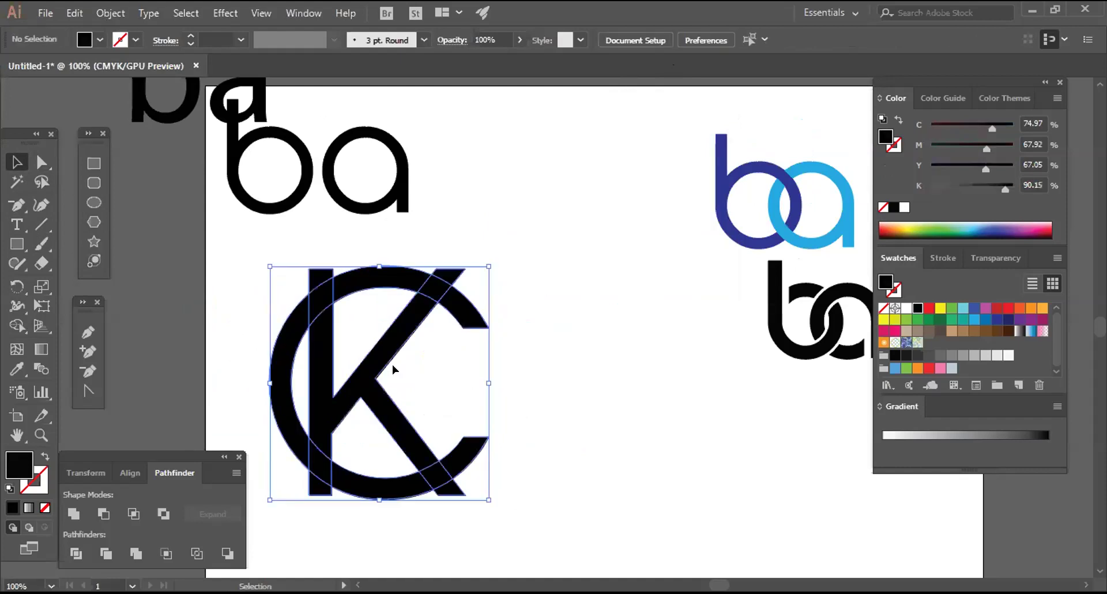
left_click(573, 389)
left_click_drag(506, 352, 669, 409)
left_click(669, 408)
mouse_move(440, 297)
left_mouse_down()
mouse_move(668, 438)
mouse_move(526, 408)
mouse_move(648, 434)
left_mouse_up()
left_click(648, 435)
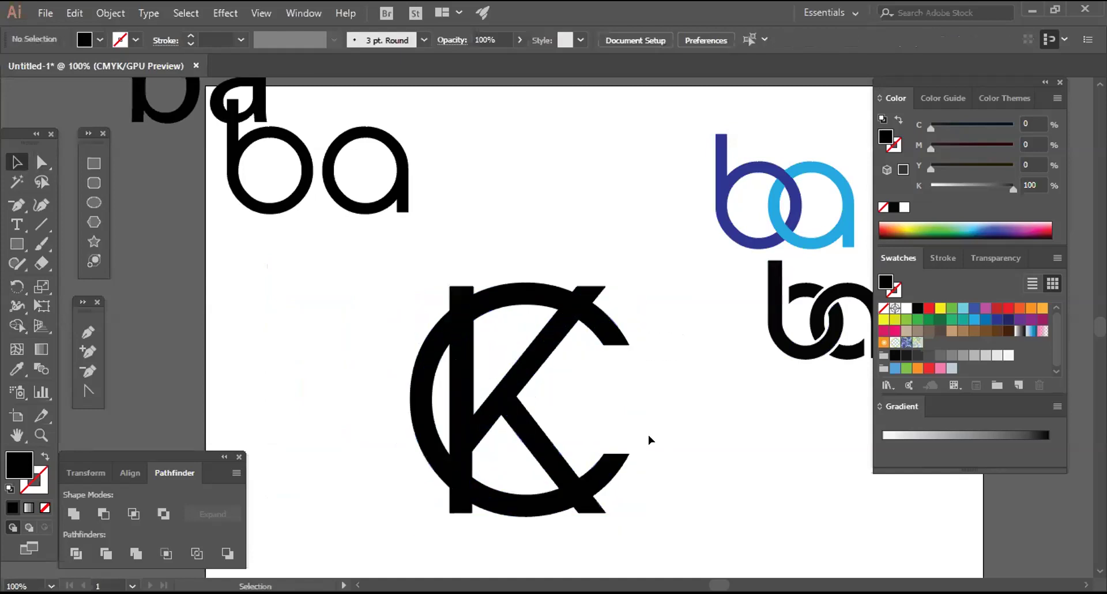
scroll(669, 404, "down", 2)
left_click(460, 357)
- Draw a tall thin rectangle bar along the C's left beside the K's stem
left_click(355, 323)
left_click(94, 162)
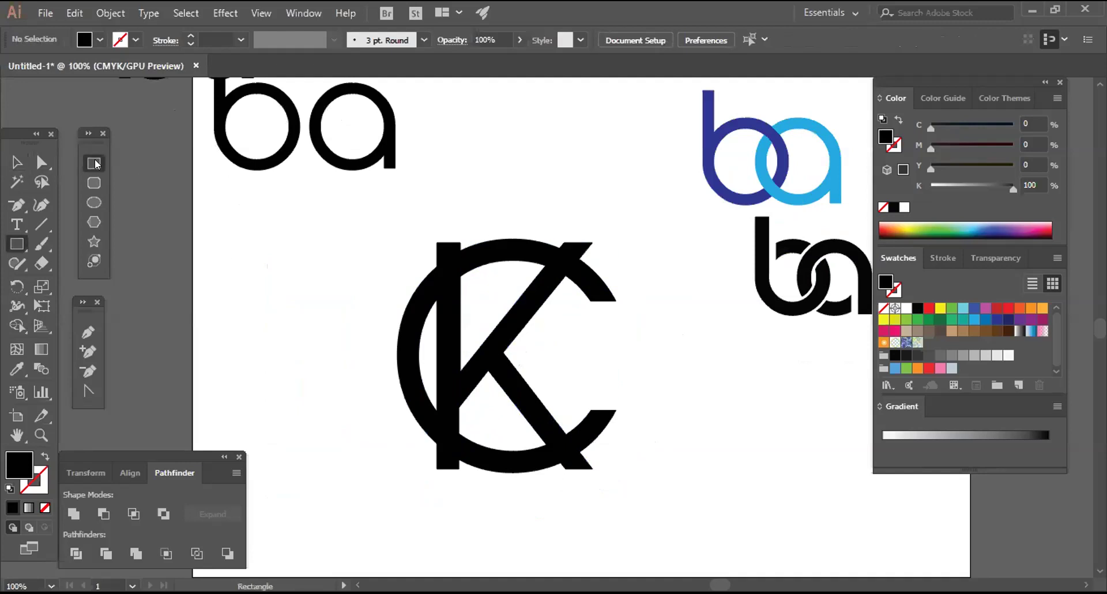
mouse_move(433, 335)
left_mouse_down()
mouse_move(438, 438)
mouse_move(420, 507)
left_mouse_up()
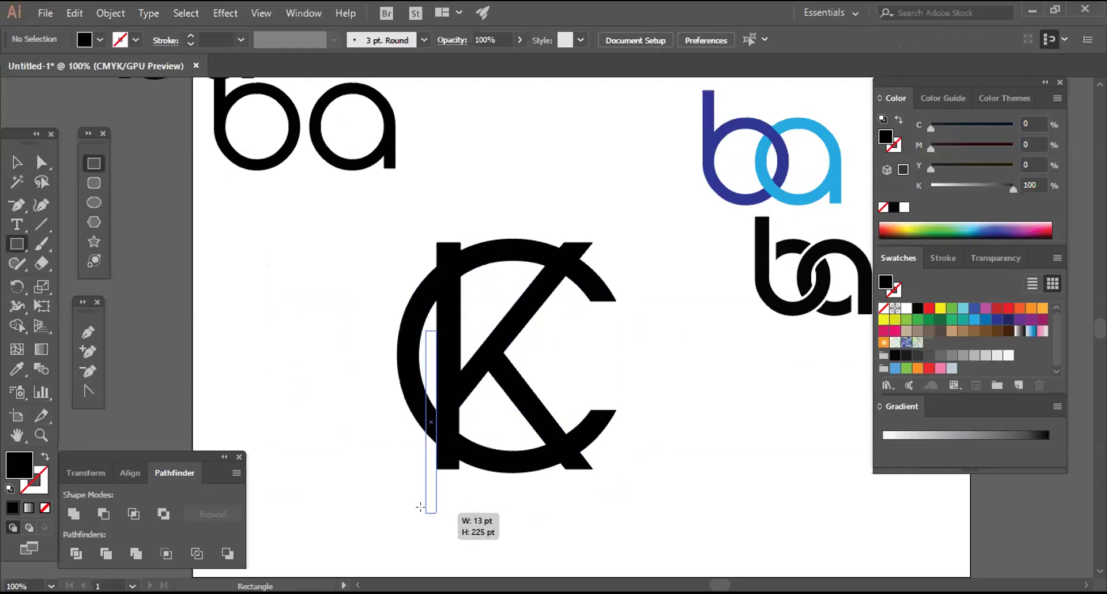
left_click_drag(420, 508, 419, 508)
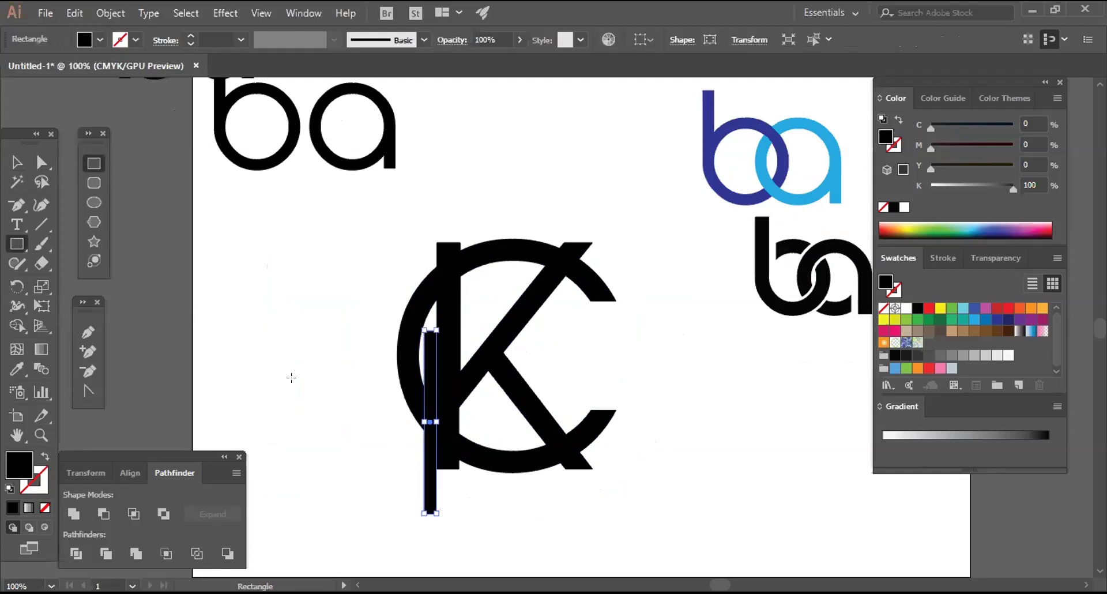
key("v")
left_click_drag(341, 329, 459, 486)
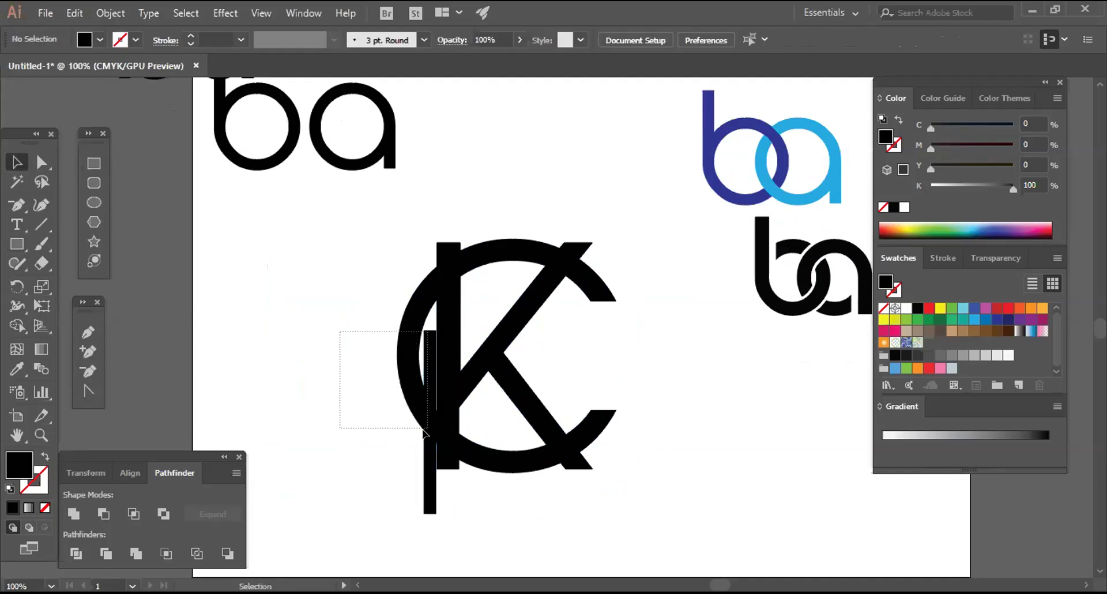
key("a")
left_click(500, 517)
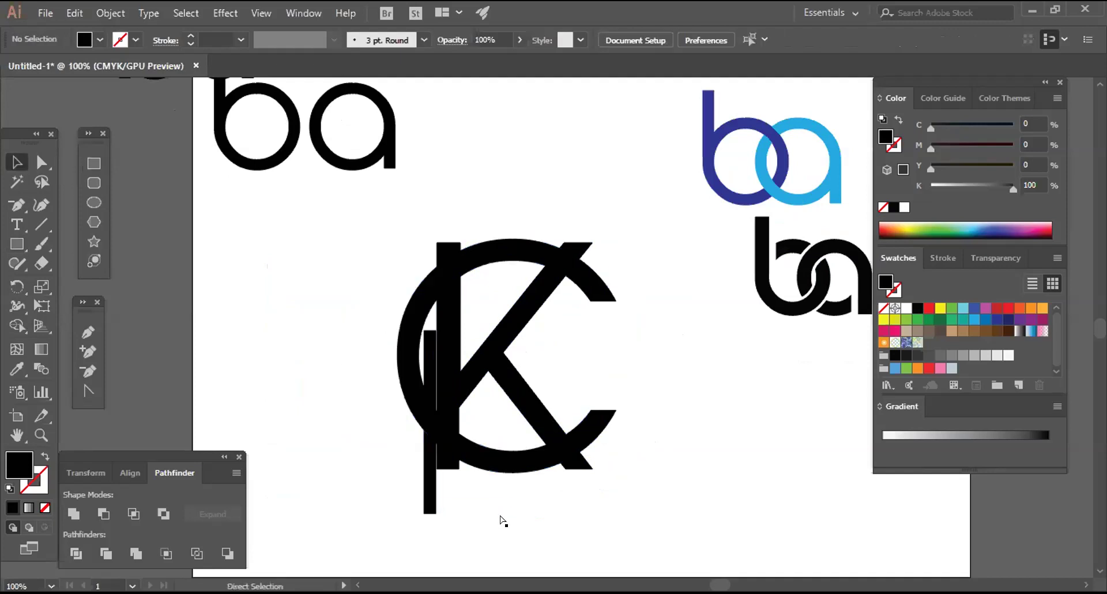
- Widen the thin bar's right edge to cover the white strip
key("ctrl+plus")
key("ctrl+plus")
key("ctrl+plus")
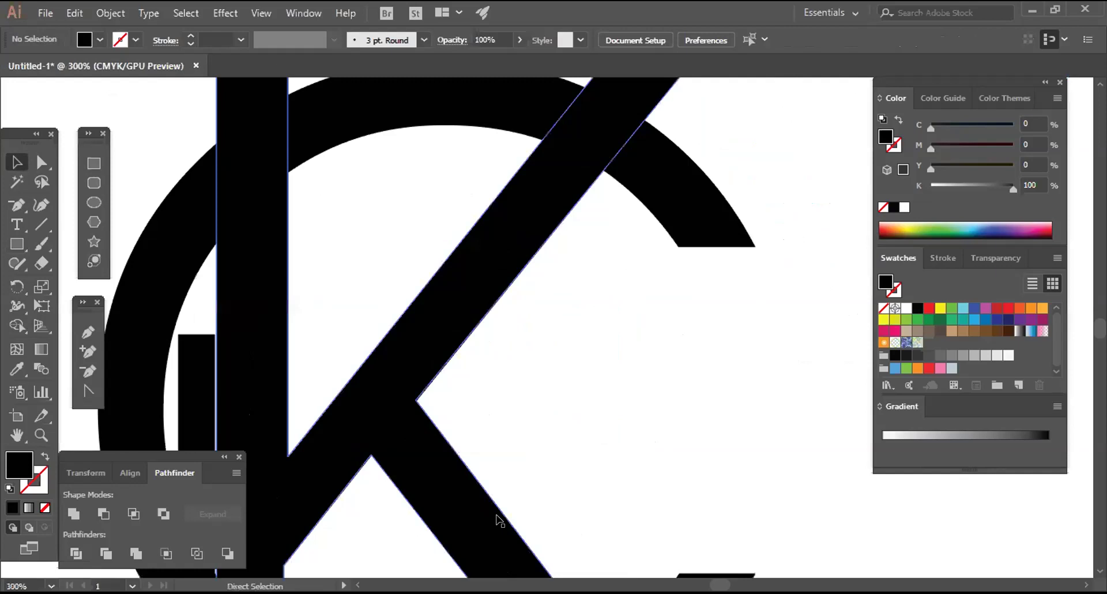
key("v")
scroll(344, 319, "down", 5)
scroll(344, 319, "left", 4)
left_click(349, 323)
left_click_drag(371, 372, 498, 407)
key("ctrl+z")
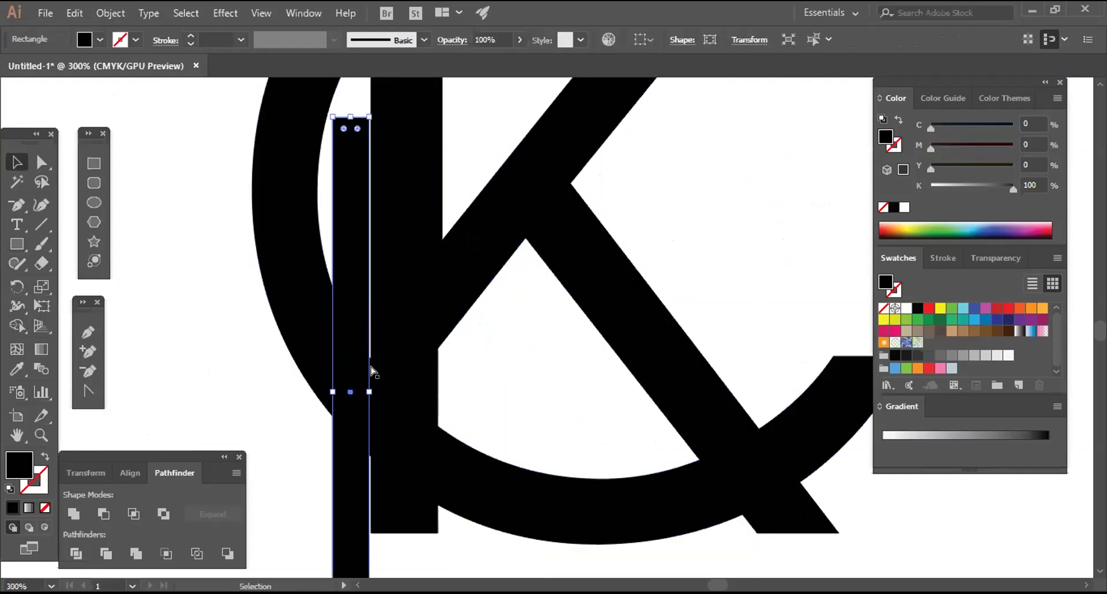
key("ctrl+plus")
key("ctrl+plus")
key("ctrl+plus")
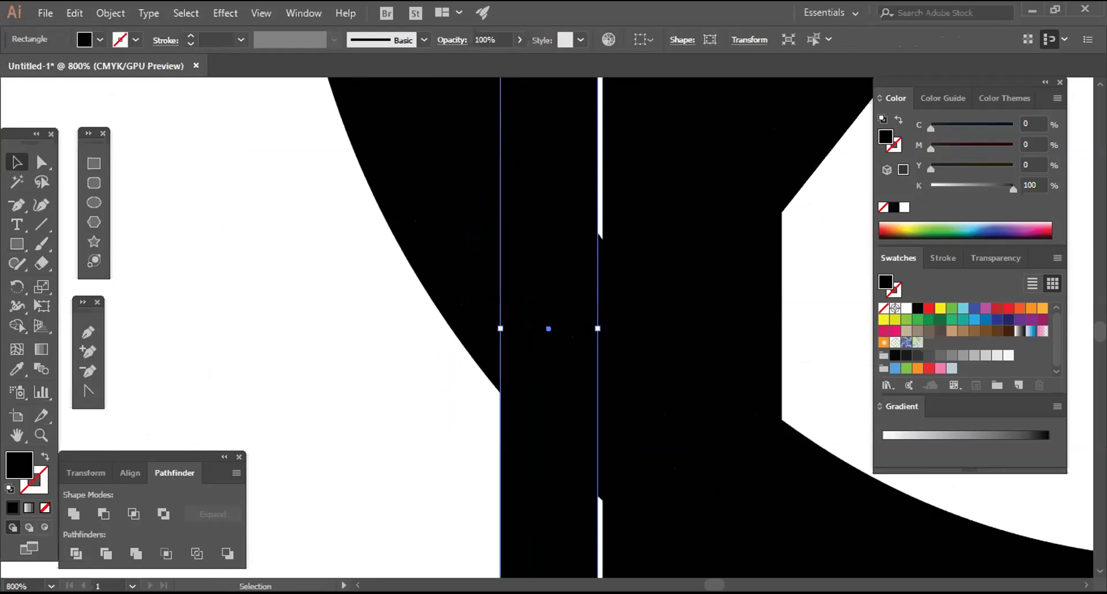
left_click_drag(596, 325, 604, 326)
left_click(384, 296)
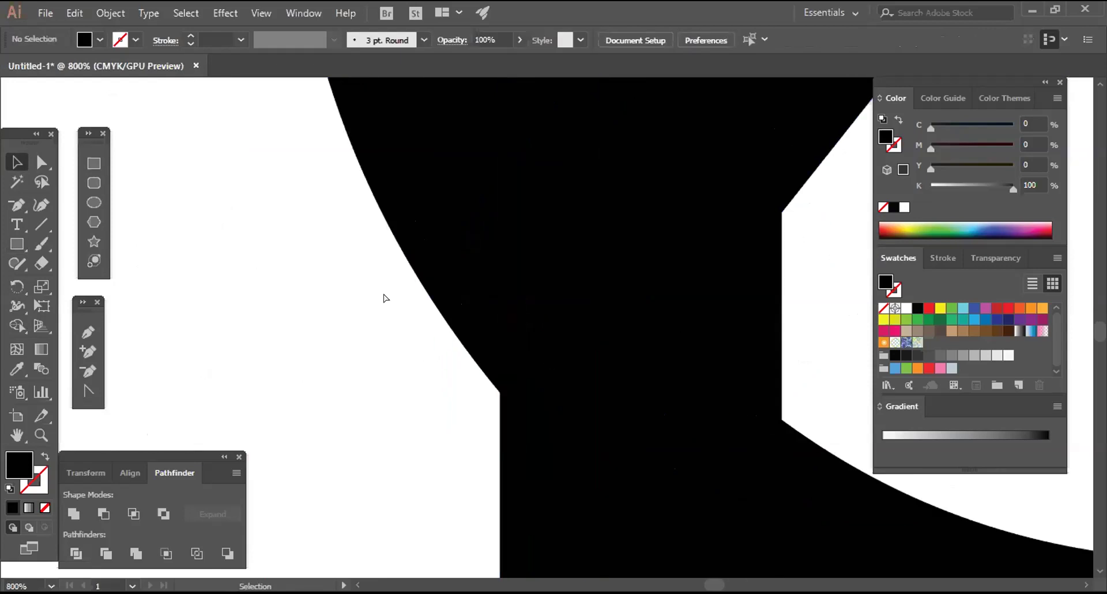
key("ctrl+minus")
key("ctrl+minus")
key("ctrl+minus")
key("ctrl+minus")
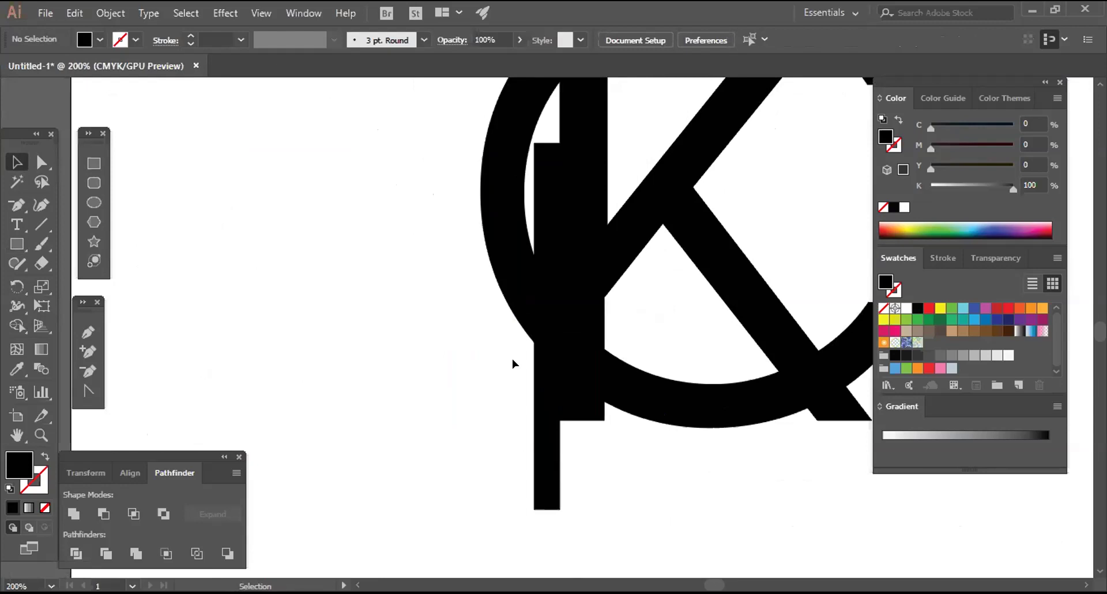
- Subtract the bar from the circle ring with Pathfinder Minus Front
left_click(547, 304)
left_click(511, 324, "shift")
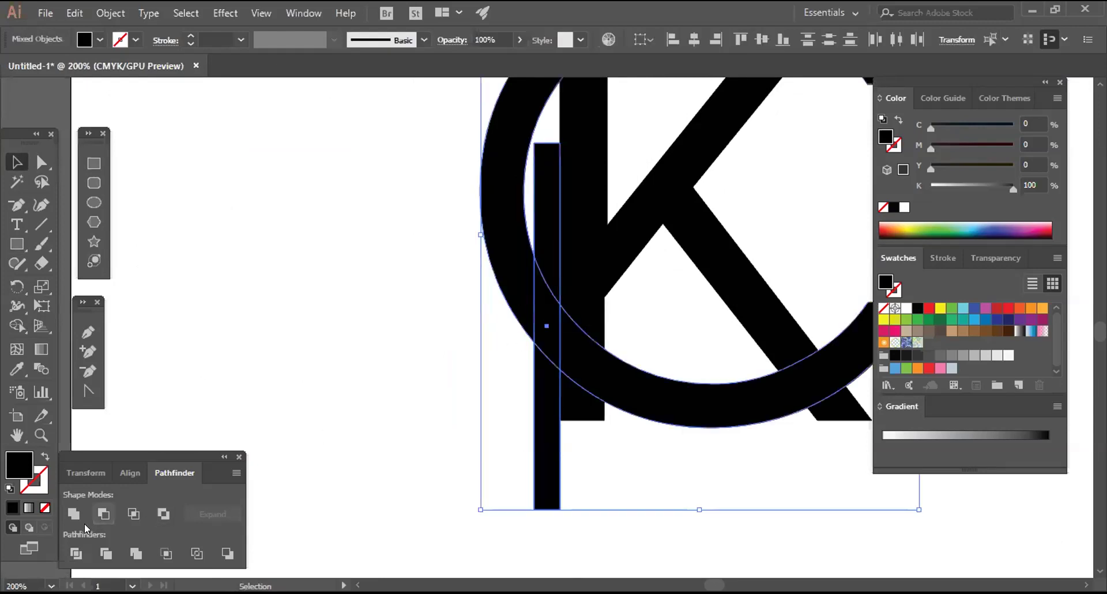
left_click(104, 513)
left_click(470, 386)
mouse_move(452, 439)
left_mouse_down()
mouse_move(541, 506)
mouse_move(559, 384)
left_mouse_up()
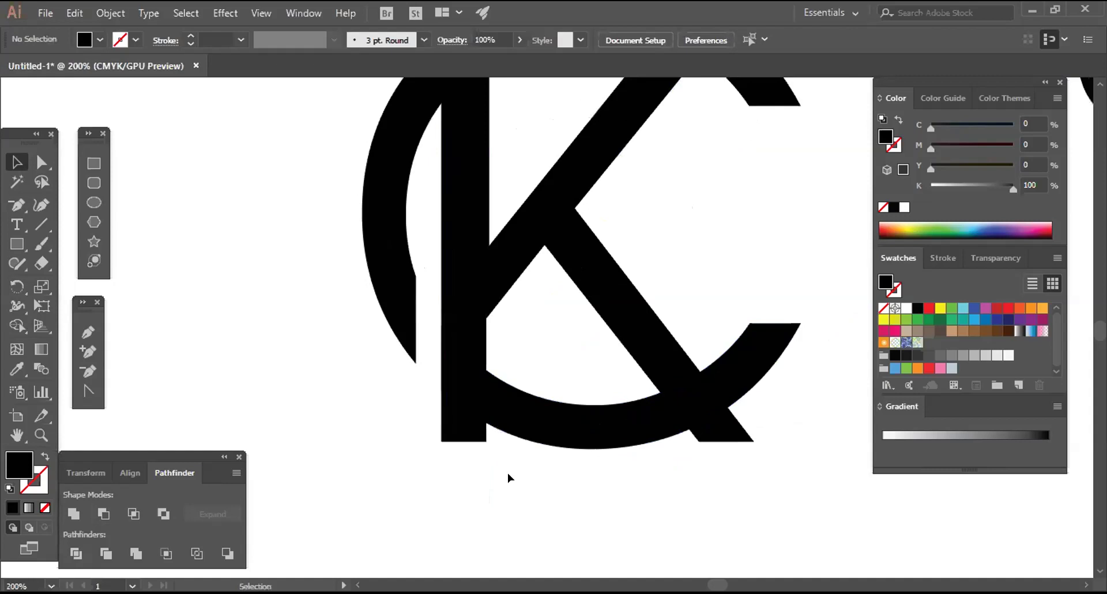
left_click_drag(719, 231, 705, 375)
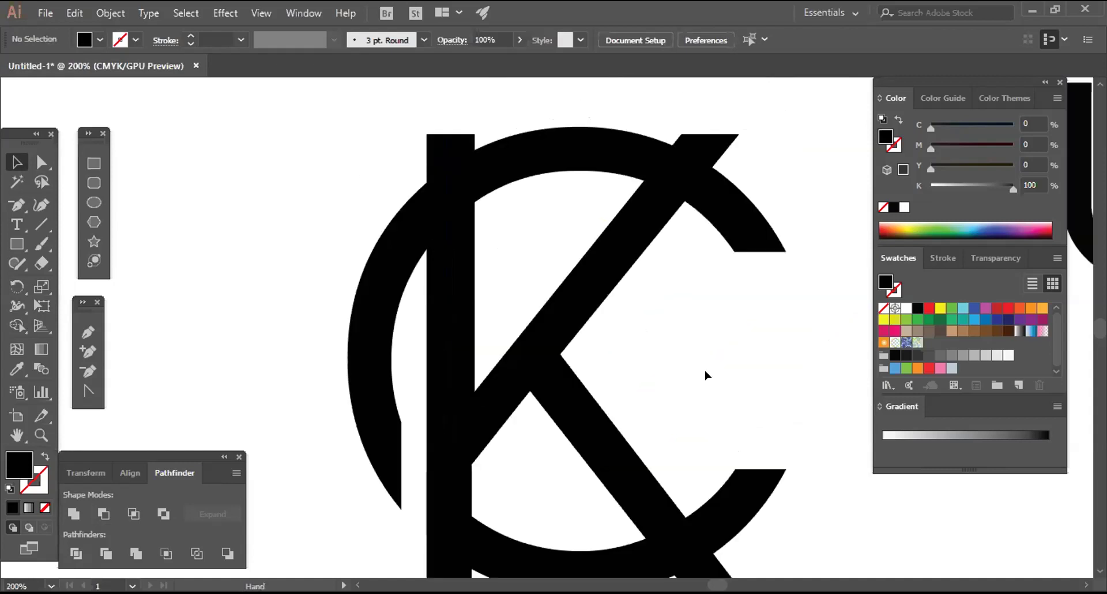
left_click_drag(665, 327, 650, 348)
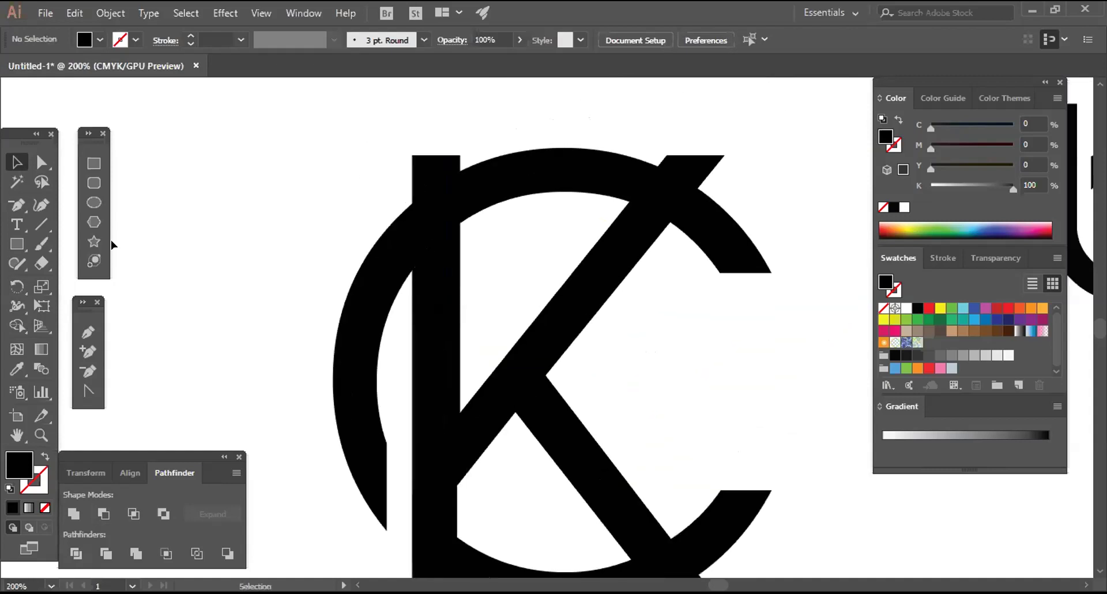
- Draw a thin vertical Pen shape beside the top of the K's stem
left_click(91, 162)
left_click(87, 333)
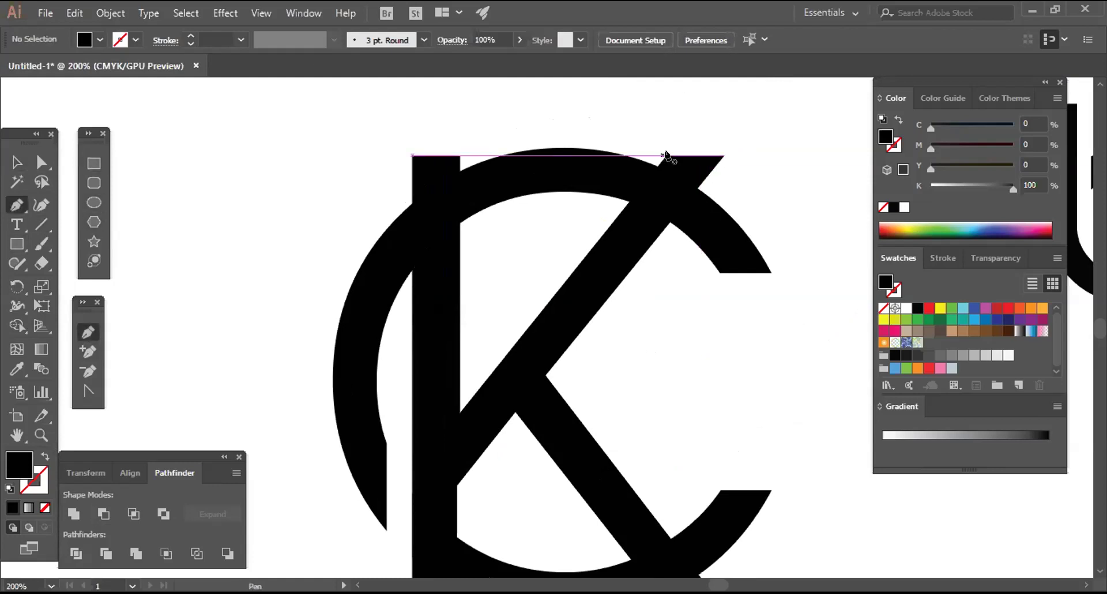
left_click(460, 155)
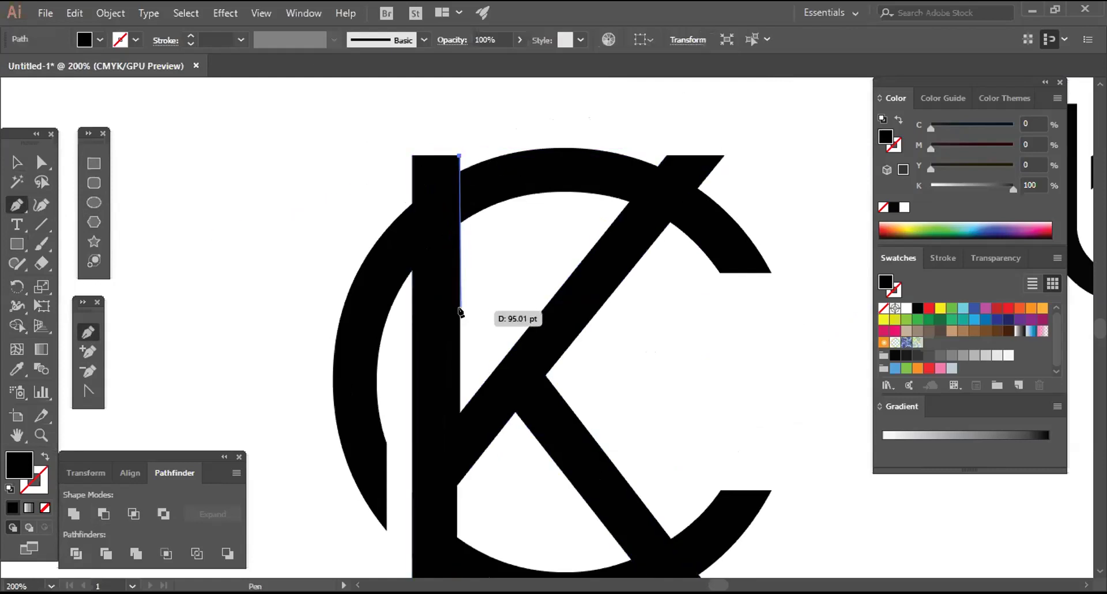
left_click(473, 311, "shift")
left_click(478, 311, "shift")
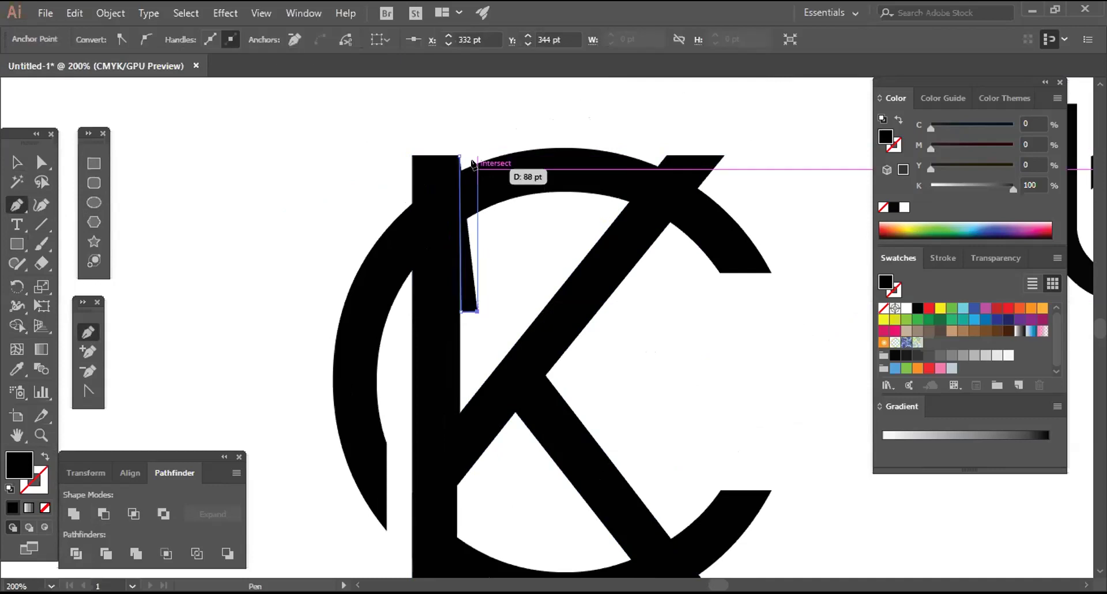
left_click(477, 156, "shift")
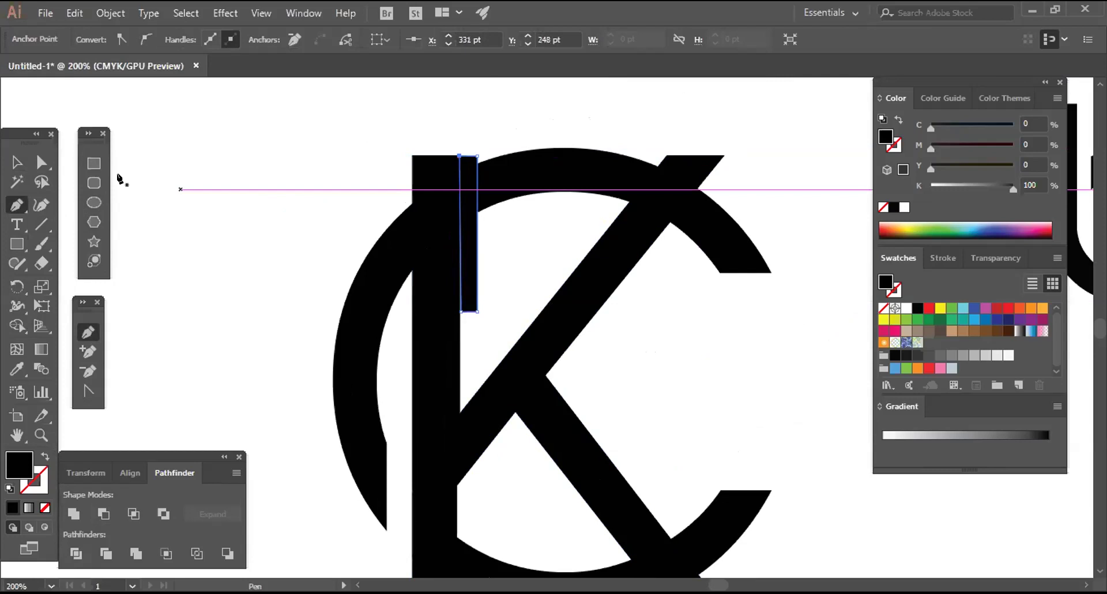
- Delete the leftover ring sliver beside the stem top, then zoom out to the other logos
key("a")
left_click_drag(482, 215, 500, 238)
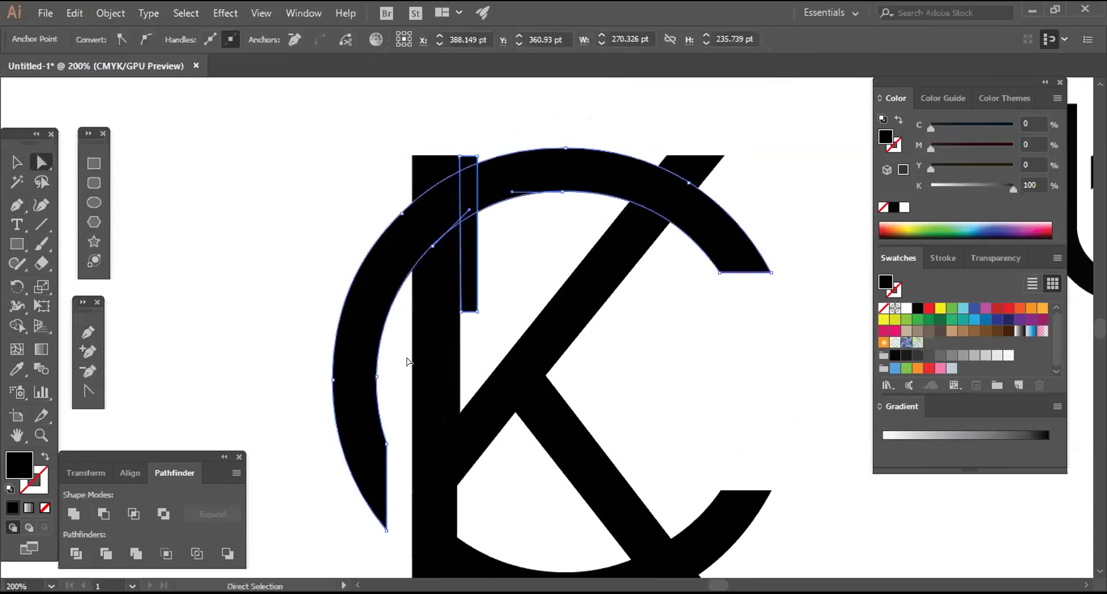
key("Delete")
key("space")
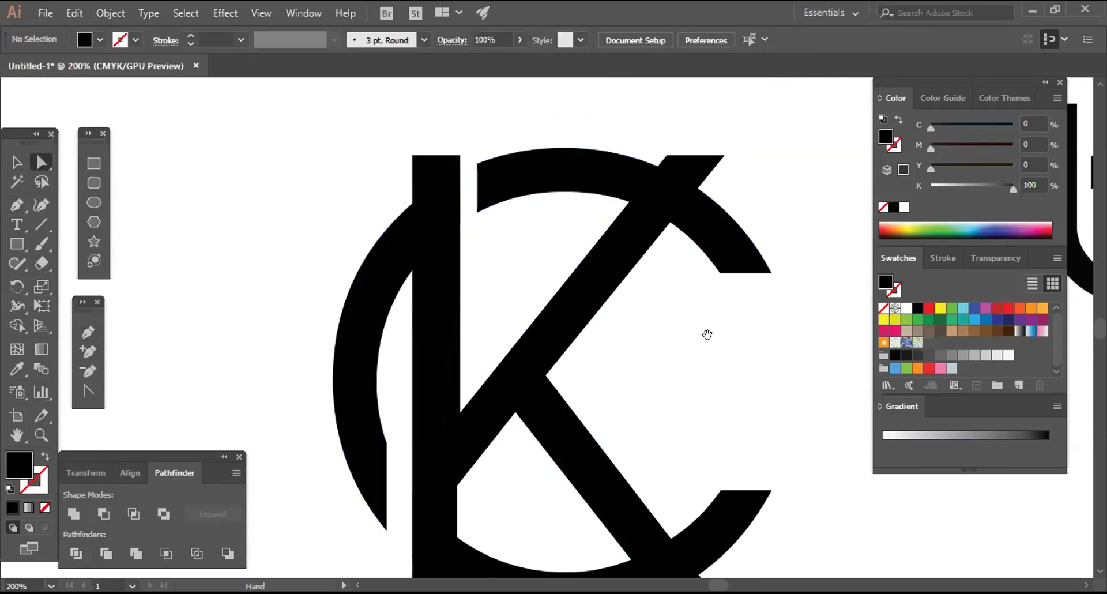
mouse_move(698, 377)
left_mouse_down()
mouse_move(718, 274)
mouse_move(728, 358)
left_mouse_up()
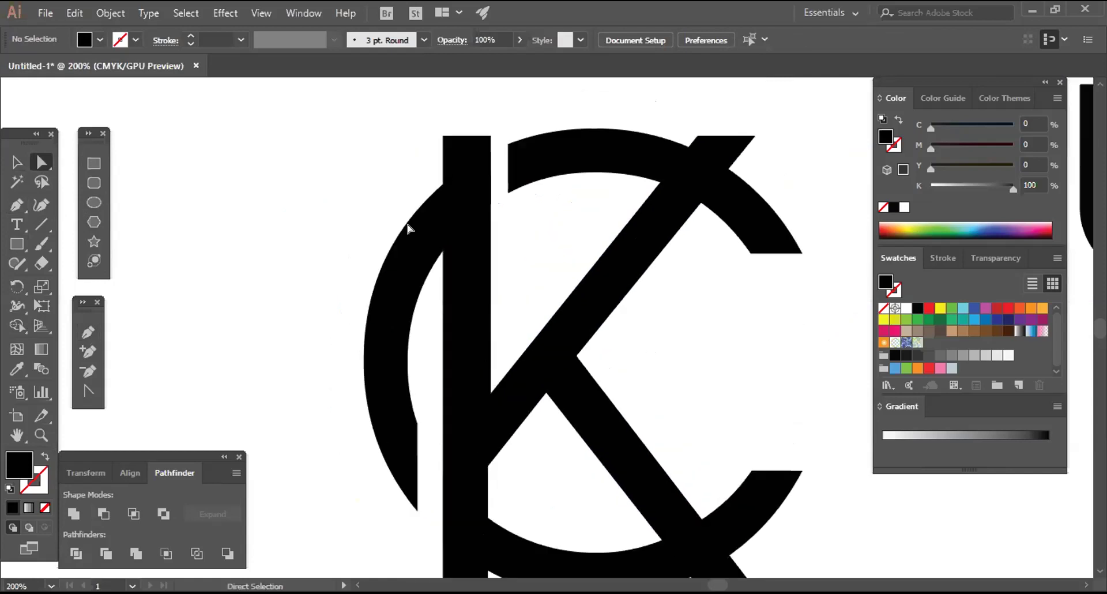
scroll(692, 361, "down", 2)
scroll(692, 361, "right", 1)
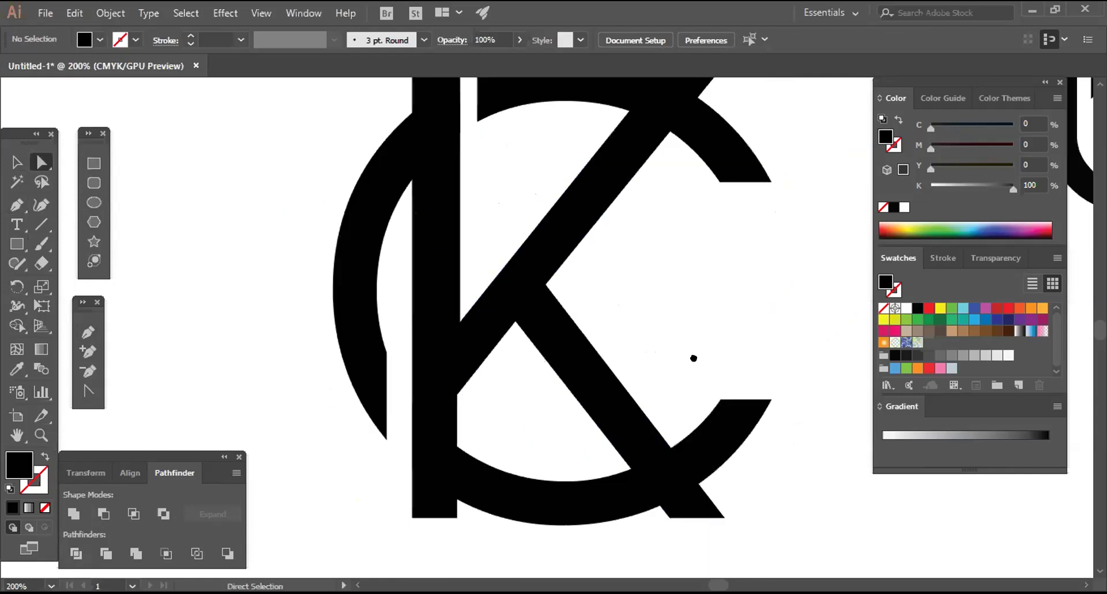
key("space")
scroll(717, 323, "up", 2)
scroll(681, 338, "down", 1)
scroll(681, 338, "right", 1)
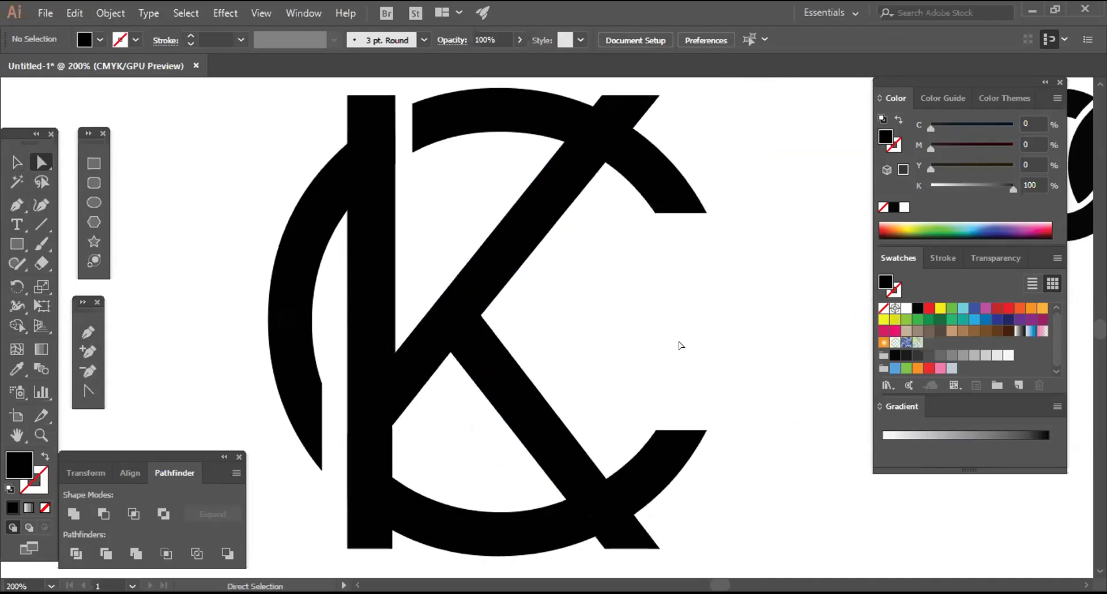
scroll(691, 335, "up", 1)
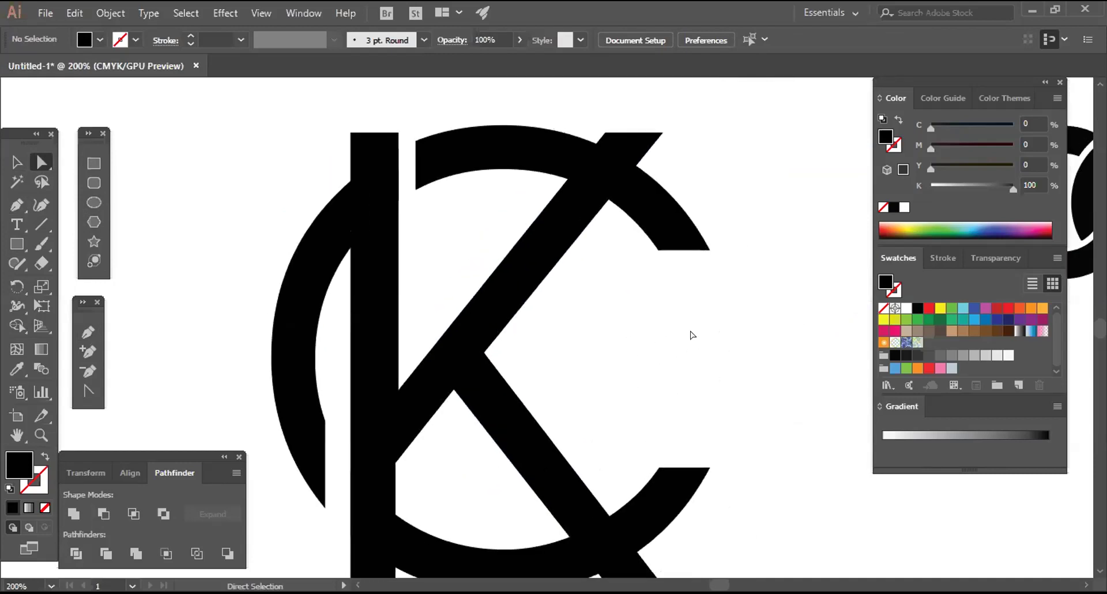
key("ctrl+minus")
key("ctrl+minus")
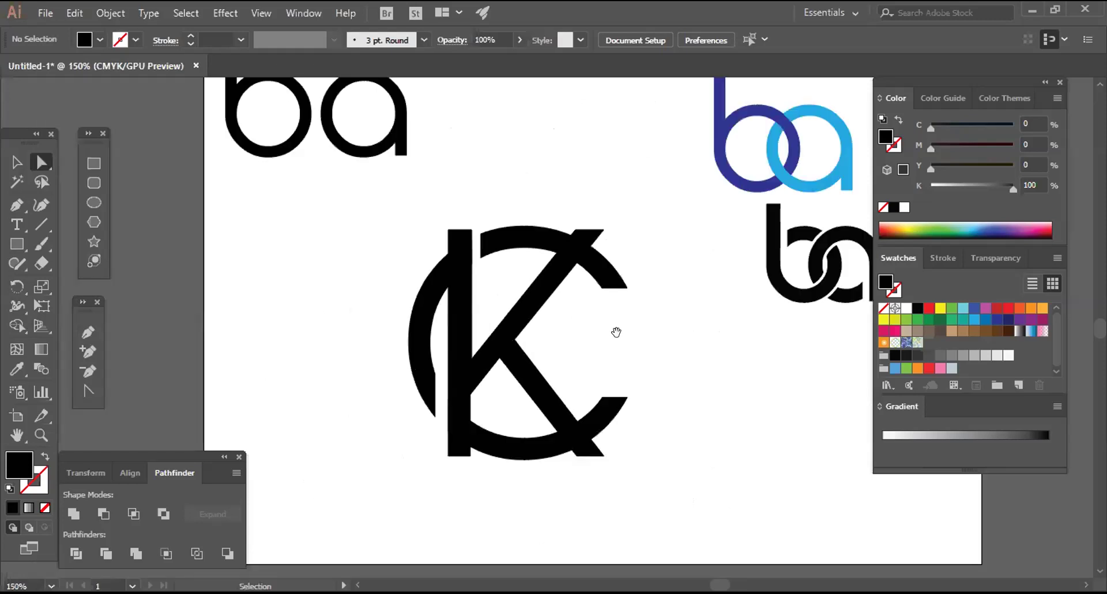
scroll(588, 362, "right", 1)
scroll(588, 361, "up", 1)
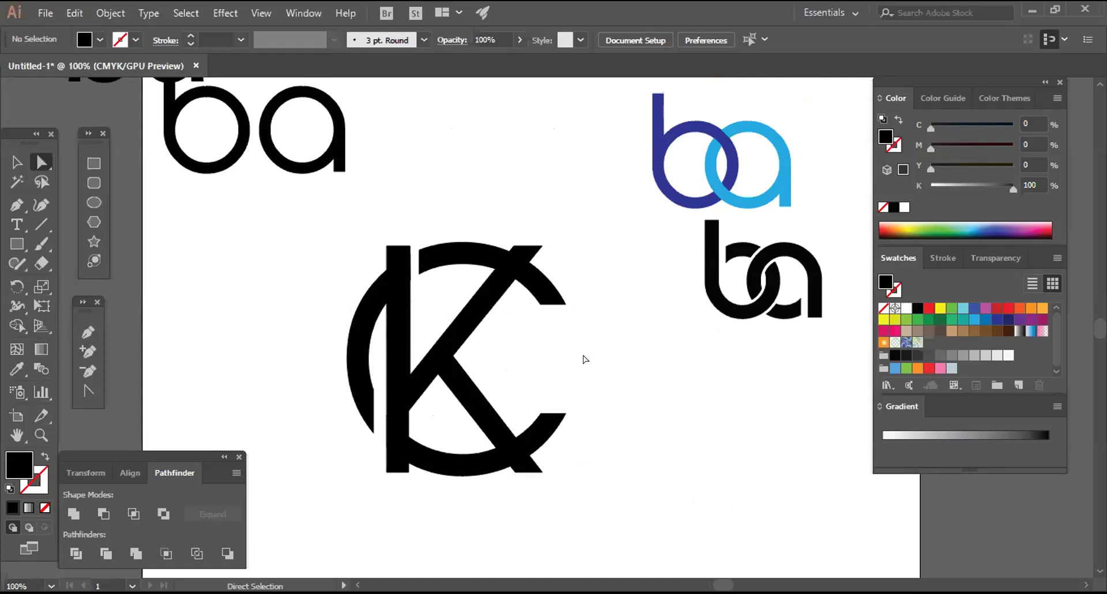
left_click(551, 291)
left_click(545, 420)
left_click(546, 286)
left_click(494, 284)
left_click(536, 337)
scroll(535, 331, "up", 1)
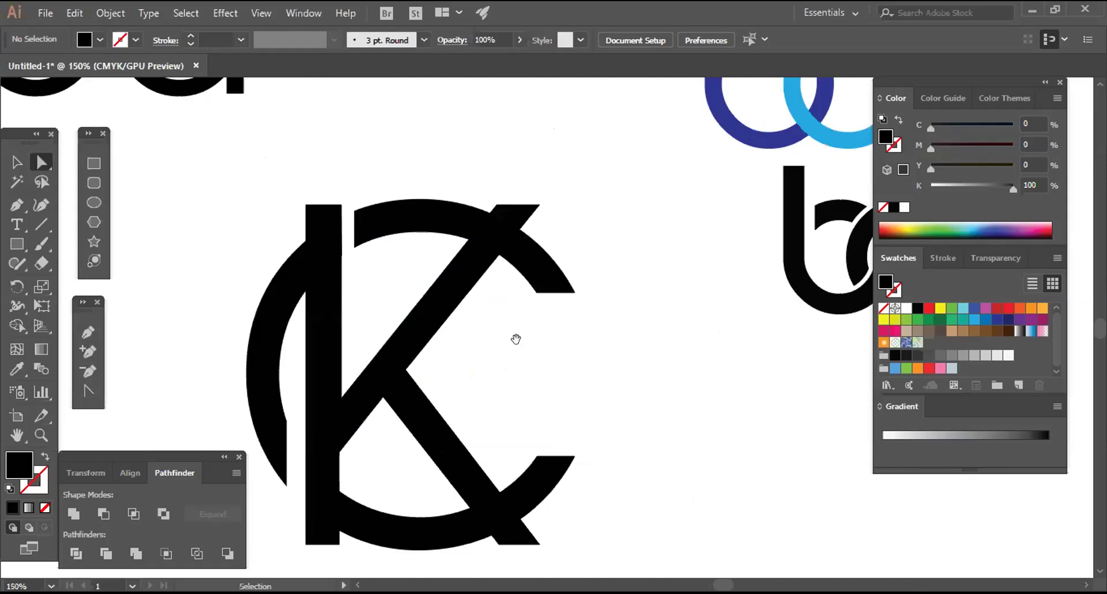
scroll(513, 339, "up", 1)
scroll(470, 396, "down", 1)
scroll(605, 489, "down", 1)
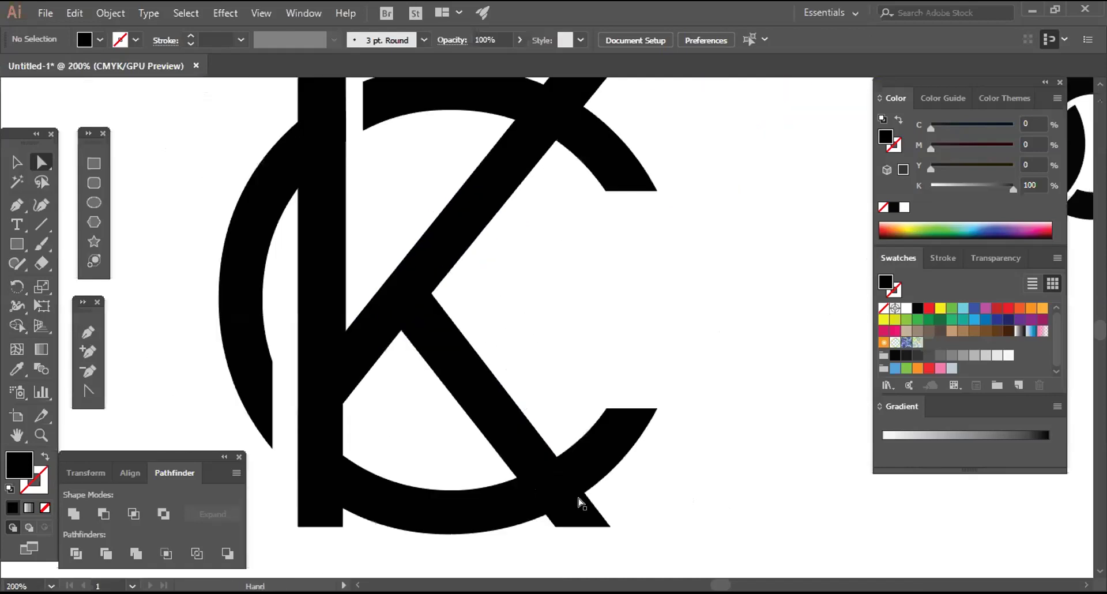
left_click(500, 427)
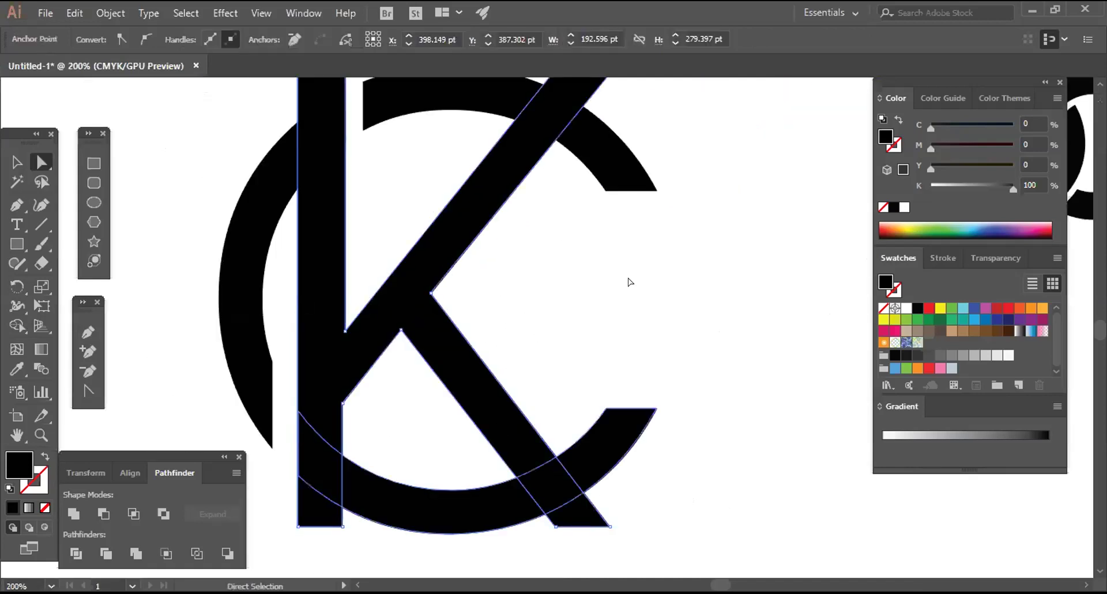
scroll(566, 297, "up", 2)
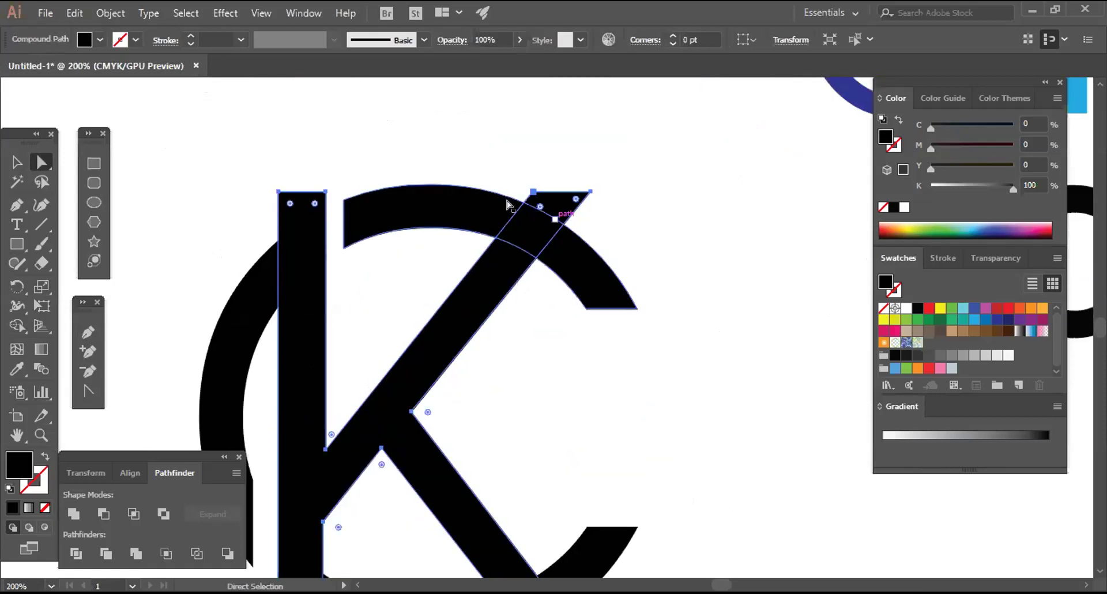
left_click(514, 371)
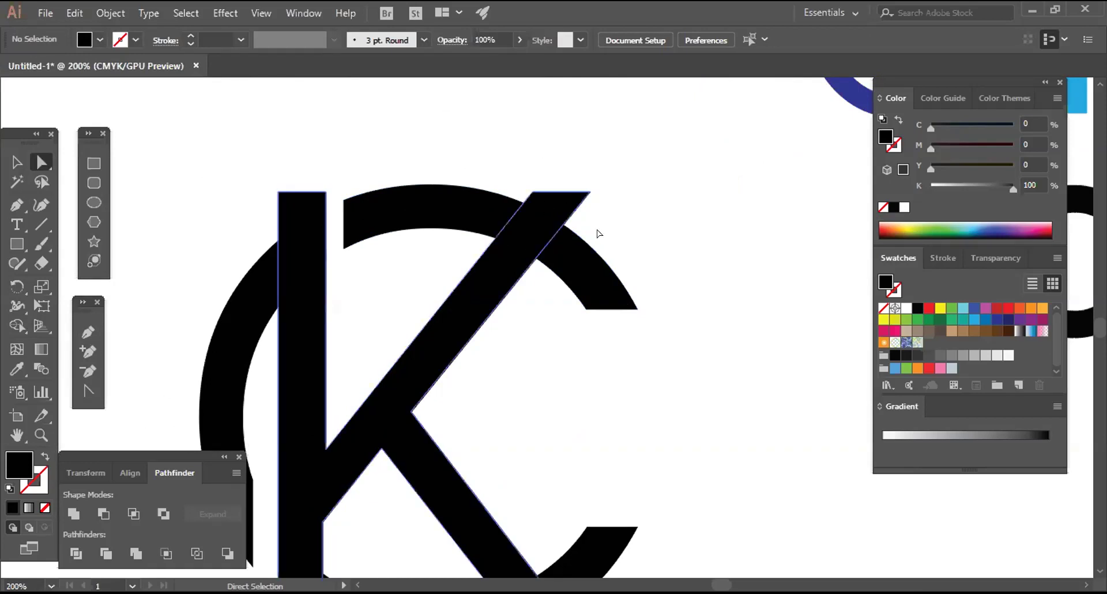
left_click(458, 398)
scroll(511, 527, "down", 2)
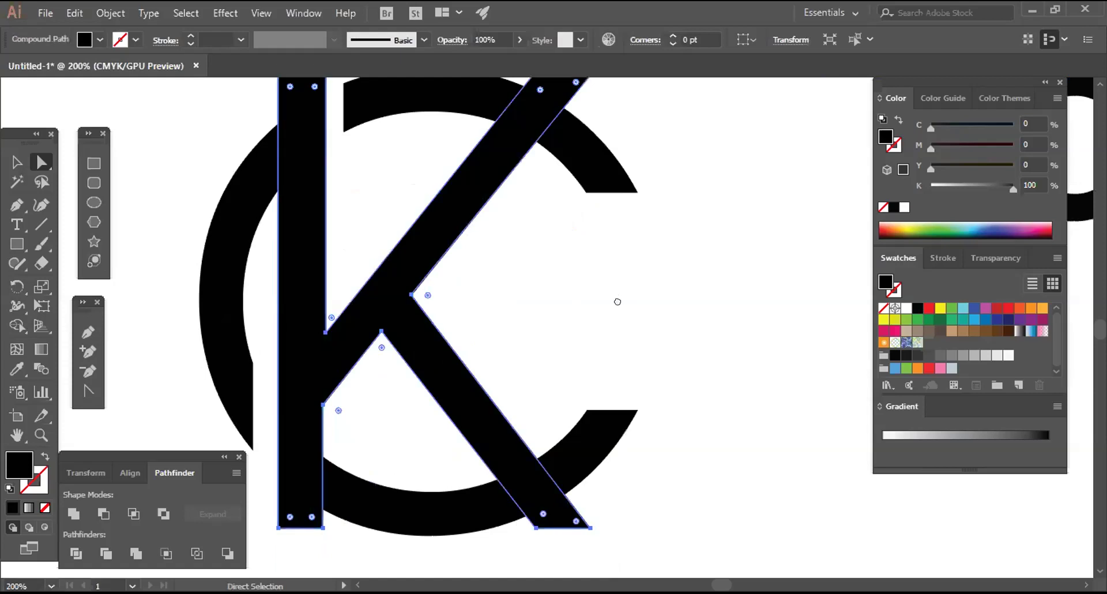
left_click(600, 362)
scroll(599, 361, "up", 2)
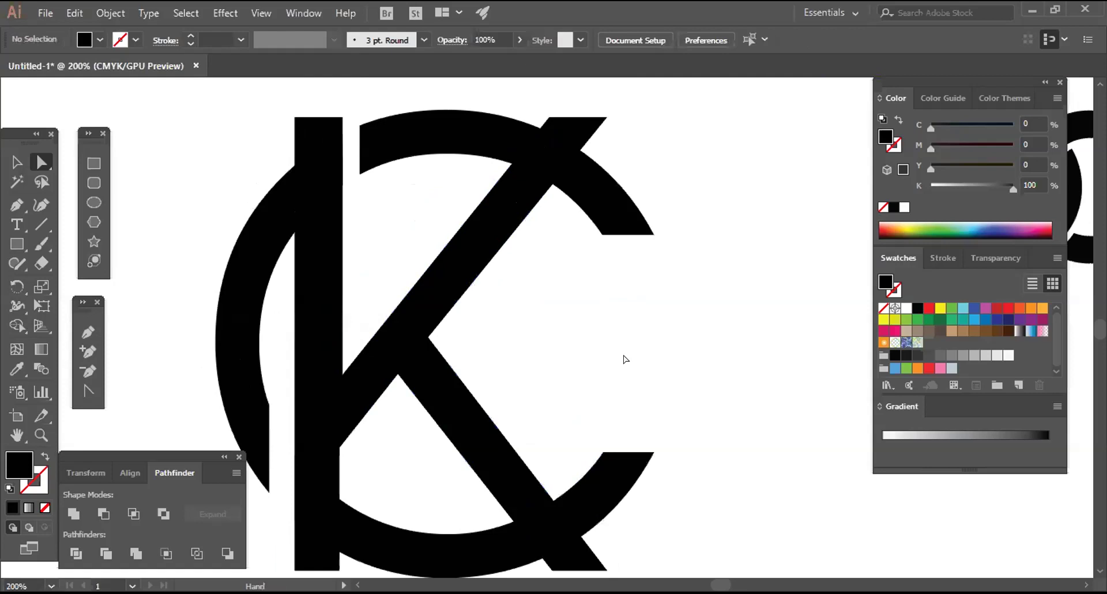
scroll(626, 359, "down", 2)
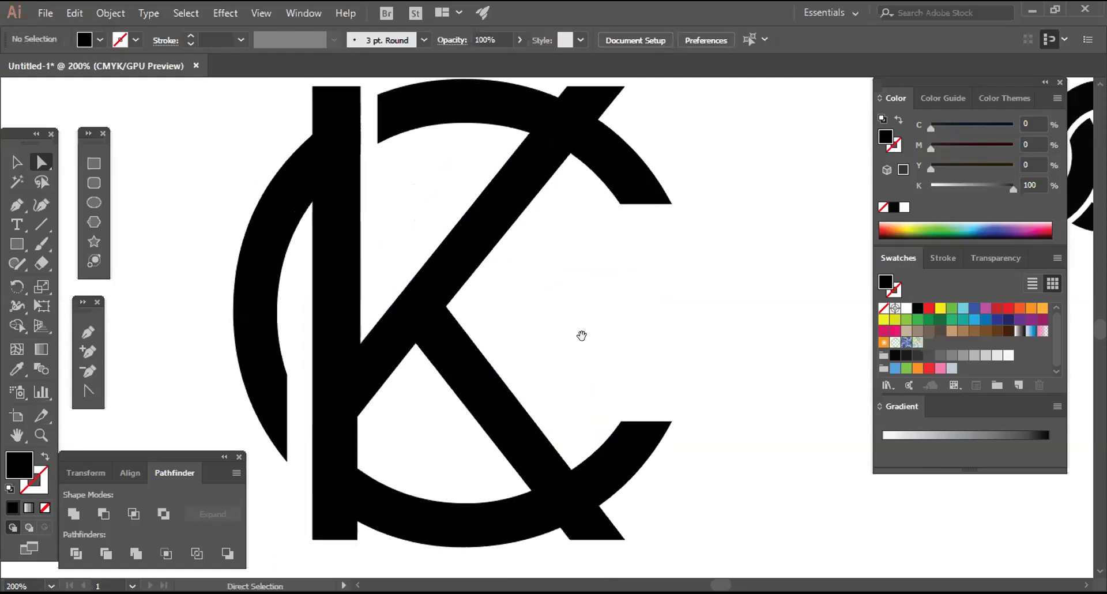
scroll(586, 387, "up", 2)
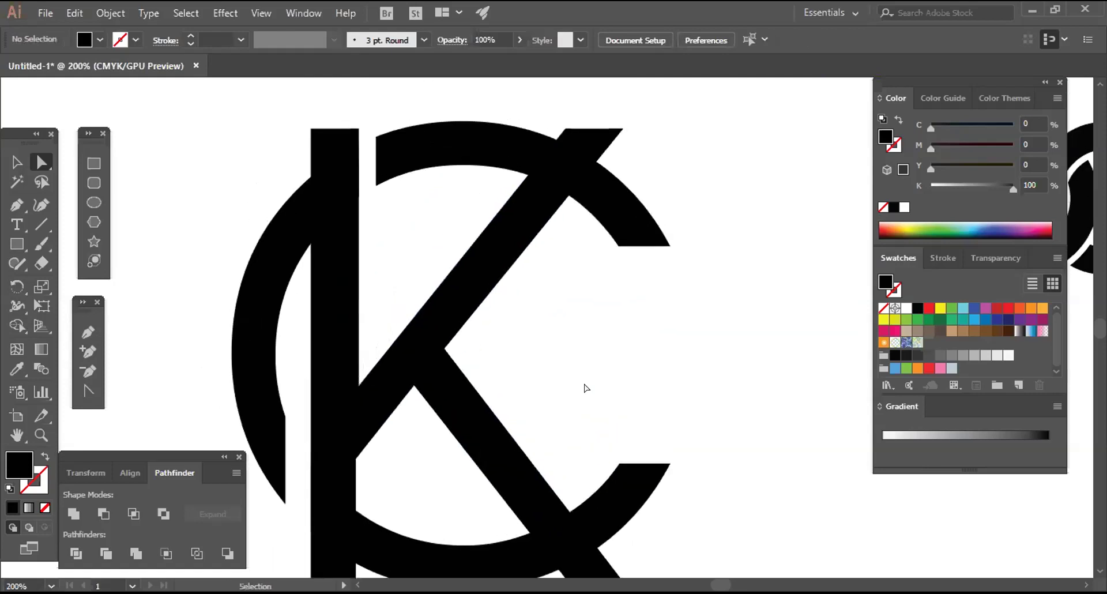
key("ctrl+minus")
key("ctrl+minus")
left_click_drag(493, 345, 462, 317)
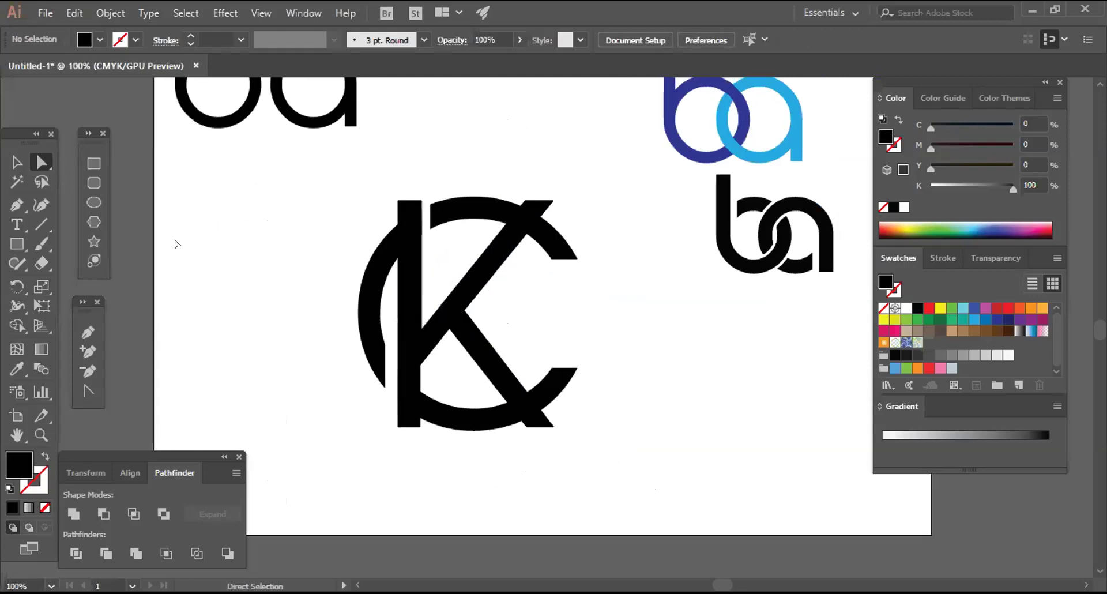
left_click(85, 158)
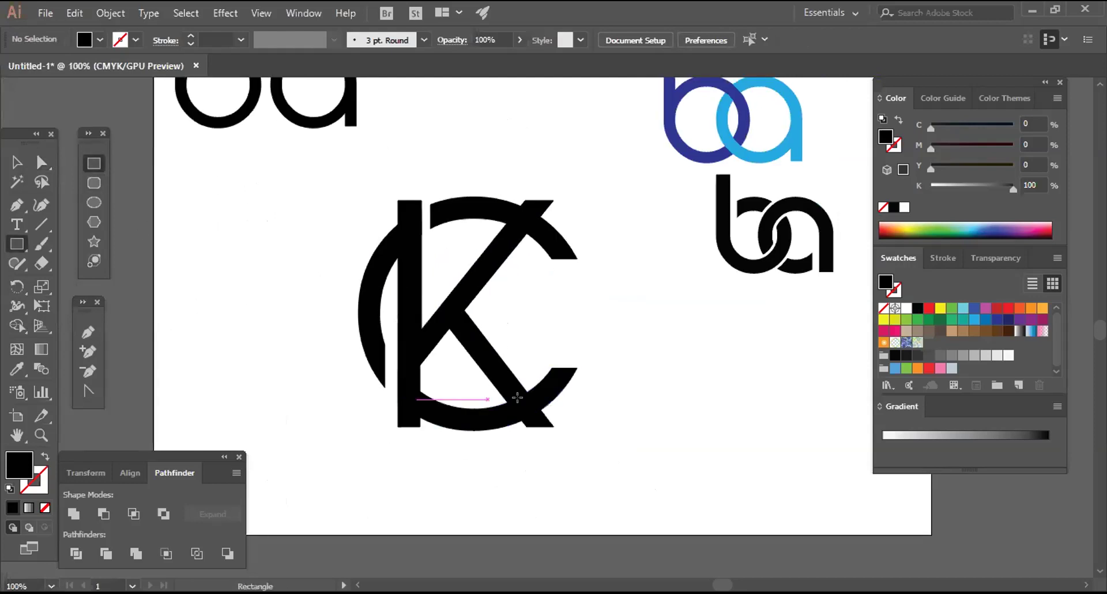
left_click(17, 163)
left_click(536, 353)
left_click(680, 444)
key("ctrl+equal")
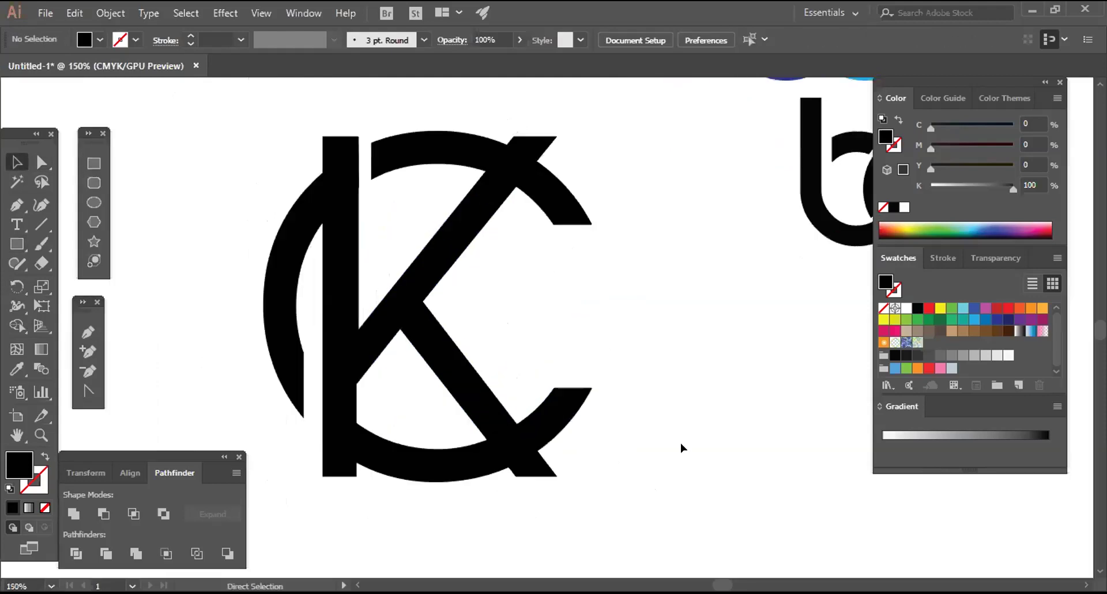
key("ctrl+equal")
key("ctrl+minus")
key("ctrl+minus")
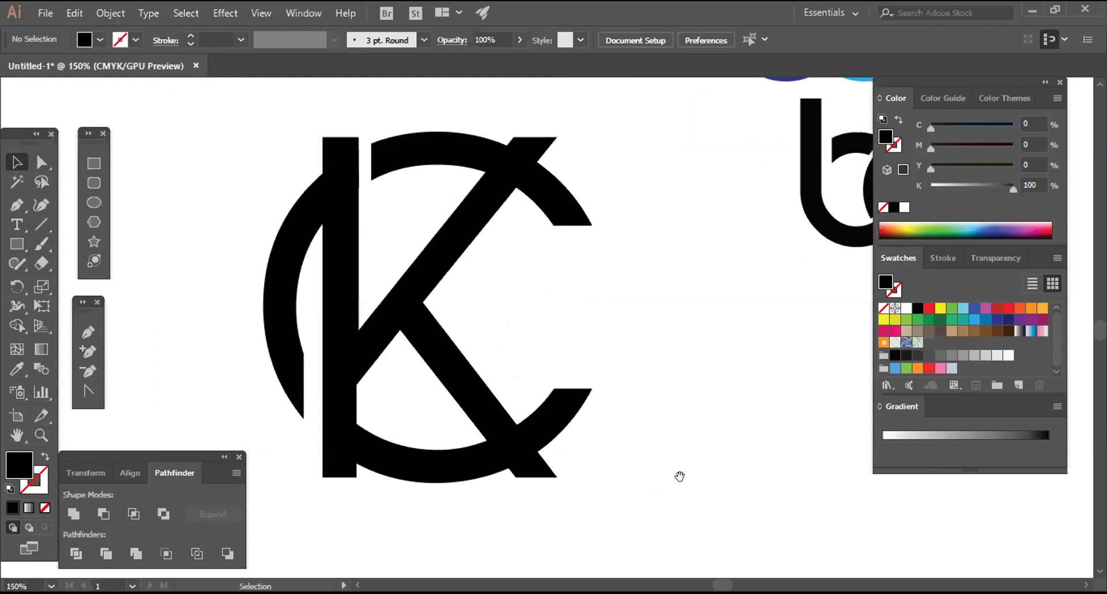
key("ctrl+equal")
left_click_drag(737, 422, 770, 446)
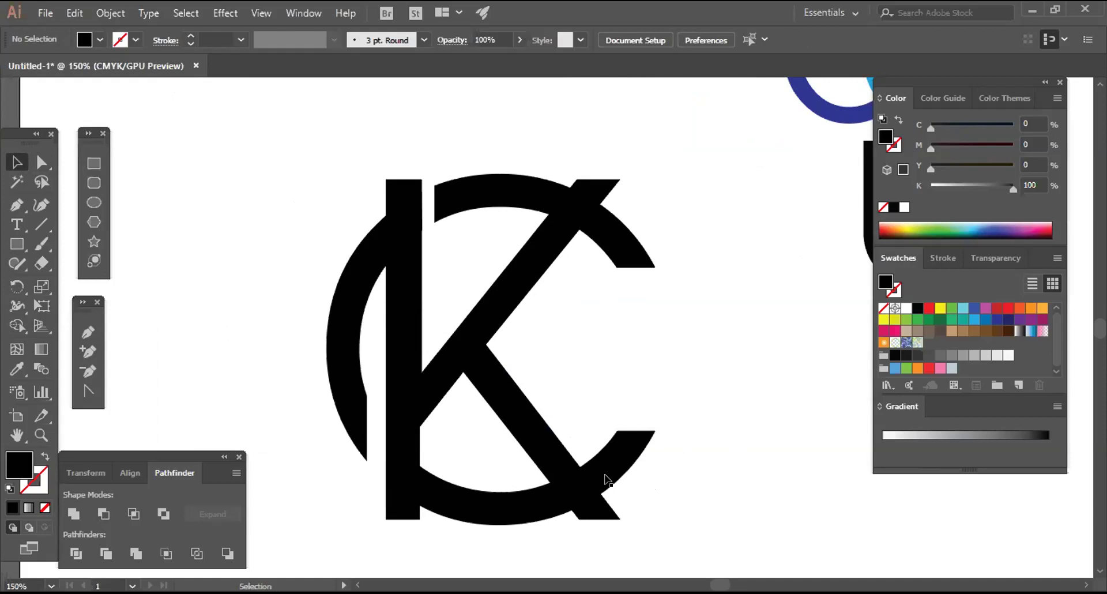
left_click_drag(224, 246, 770, 481)
left_click(571, 423)
left_click_drag(308, 168, 713, 499)
left_click(713, 498)
left_click_drag(252, 196, 778, 473)
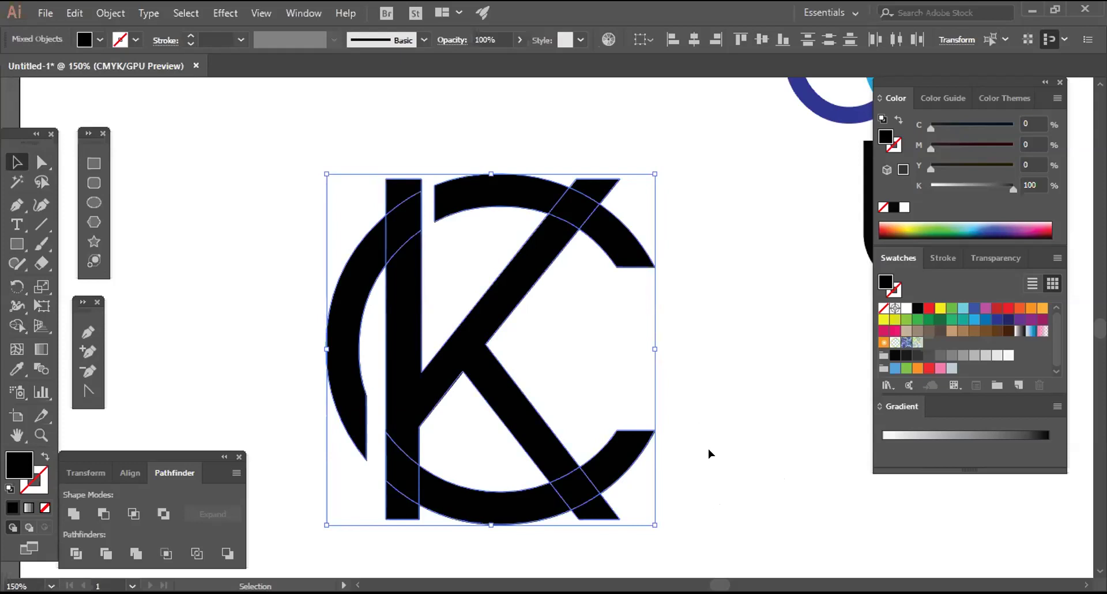
left_click(708, 404)
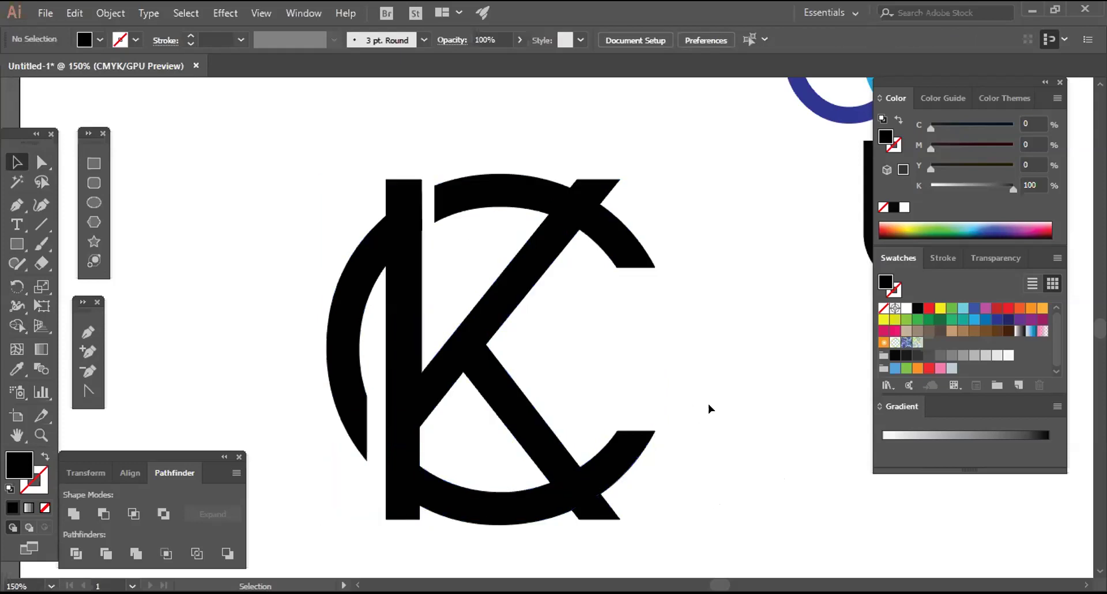
key("ctrl+minus")
key("ctrl+minus")
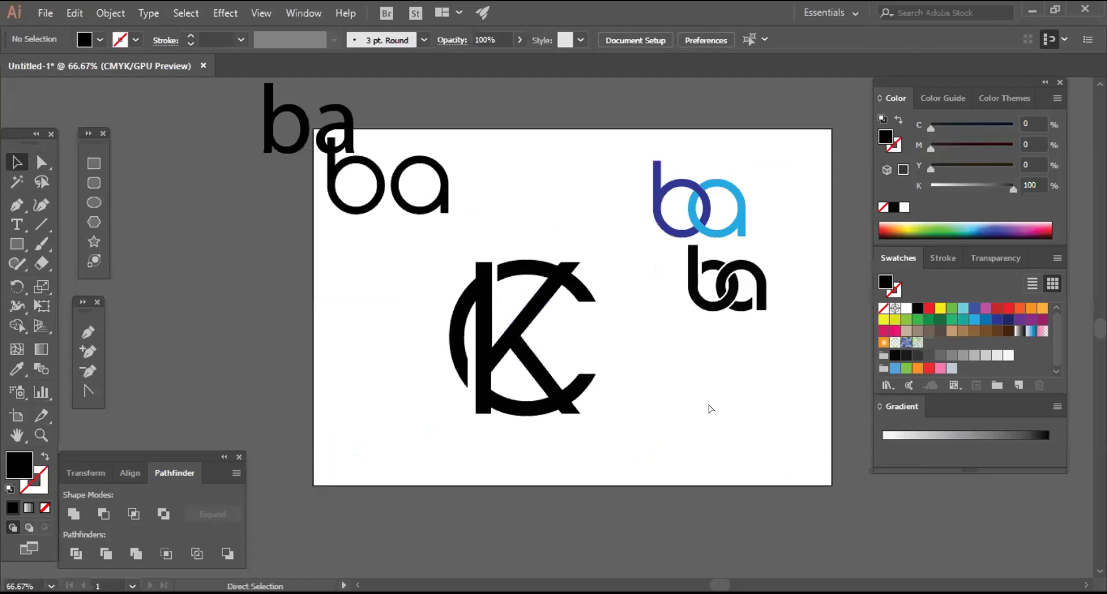
- Delete the KC monogram, black ba drafts and leftover arc, and move the blue ba logo centreward
left_click_drag(710, 409, 628, 414)
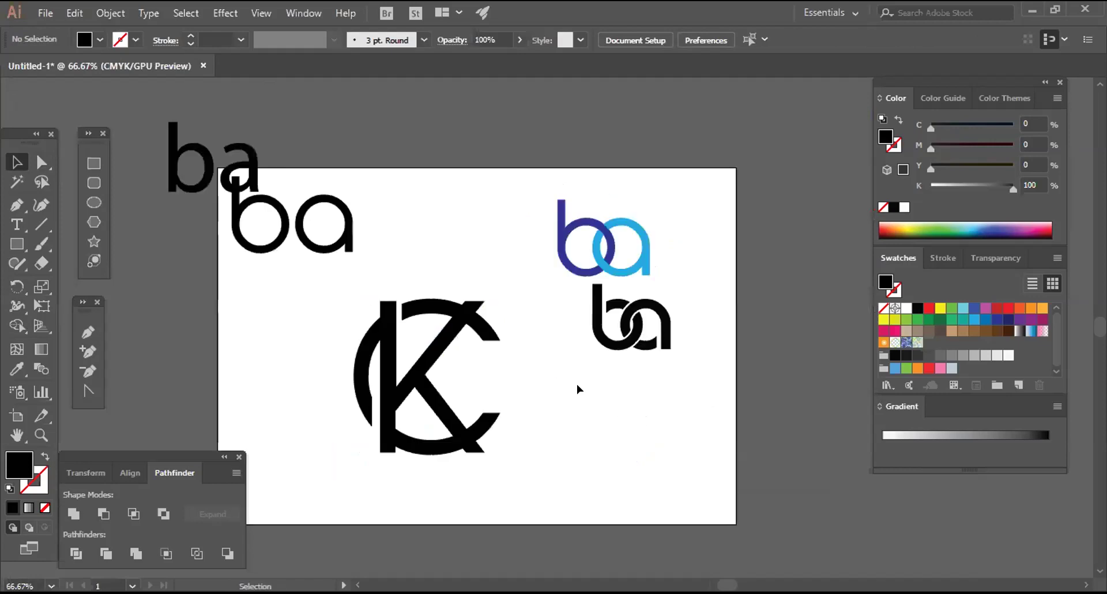
left_click(611, 254)
mouse_move(501, 318)
left_mouse_down()
mouse_move(512, 425)
mouse_move(655, 291)
left_mouse_up()
key("Delete")
key("Delete")
left_click_drag(388, 487, 438, 404)
key("Delete")
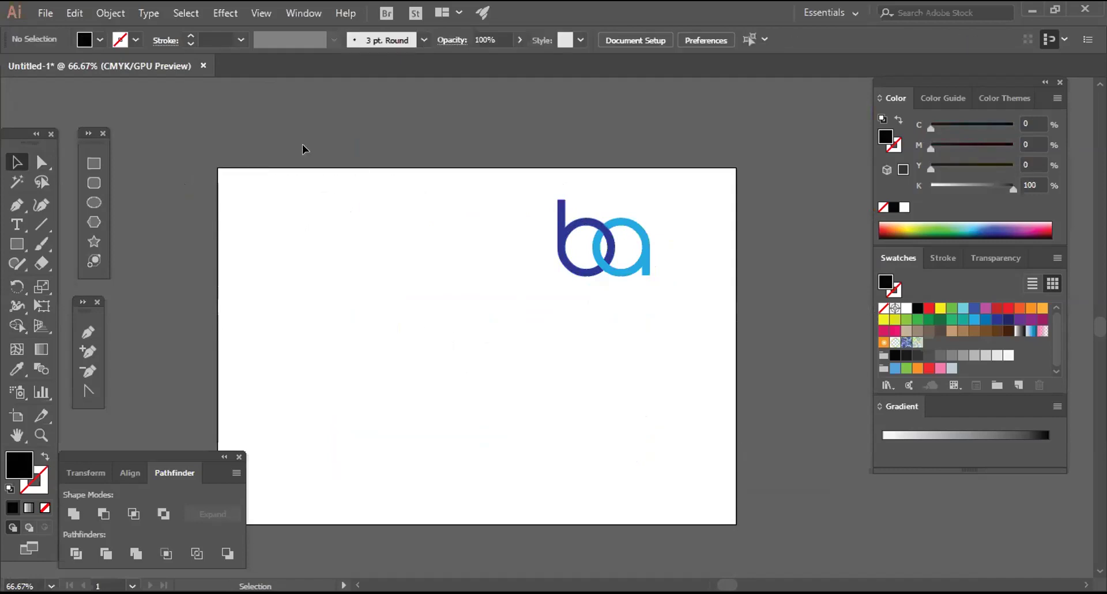
mouse_move(599, 265)
left_mouse_down()
mouse_move(486, 288)
mouse_move(593, 345)
left_mouse_up()
- Add Lorem ipsum placeholder text below the logo, enlarge it and shift it left
left_click(201, 285)
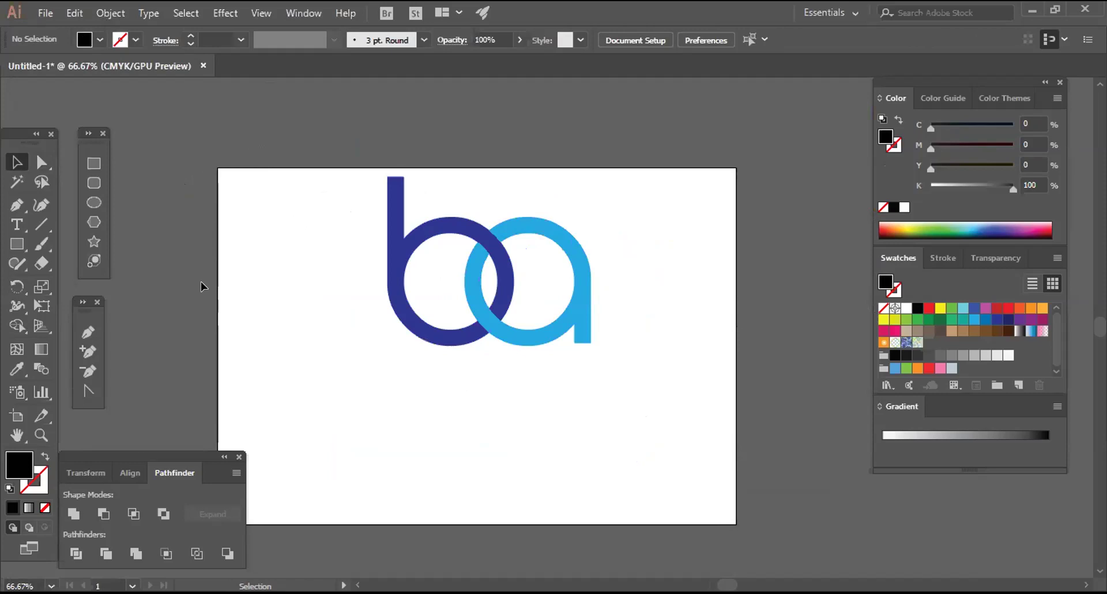
left_click(27, 221)
left_click(503, 415)
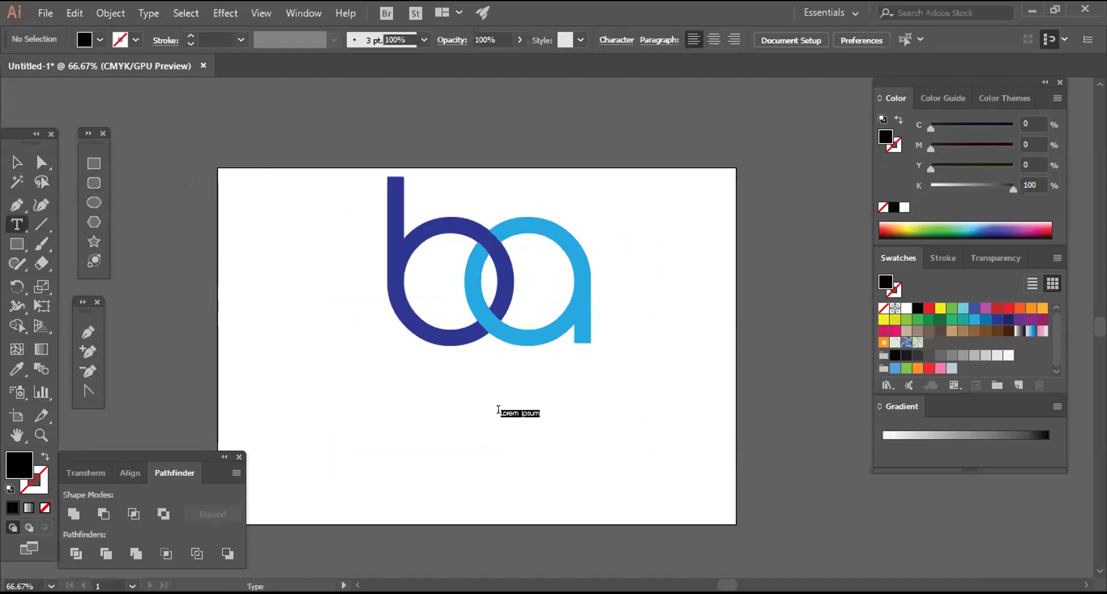
left_click(22, 162)
left_click(507, 423)
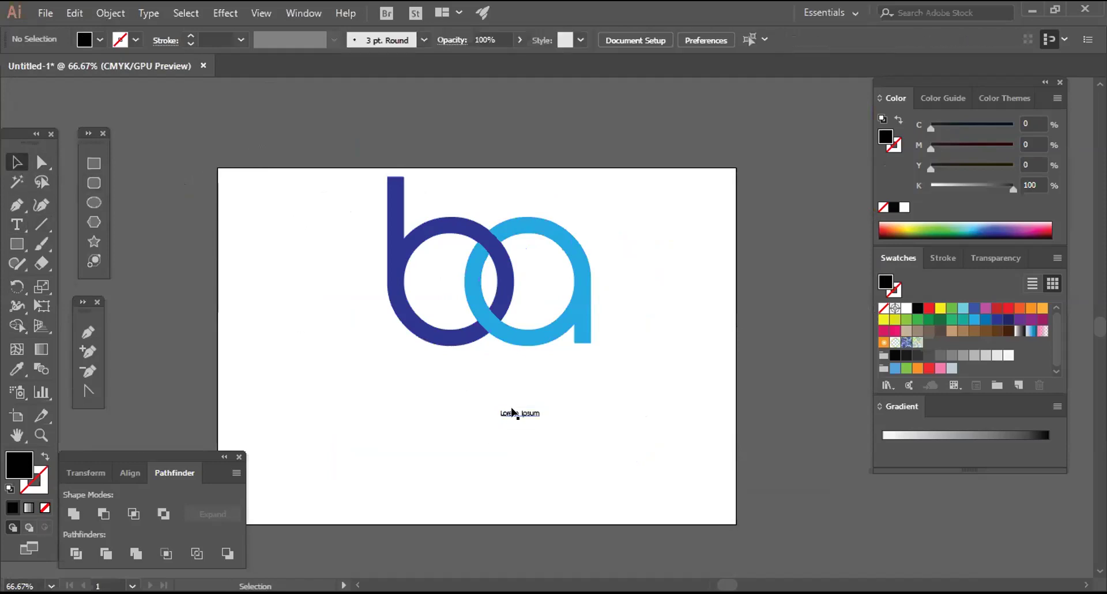
left_click(507, 413)
left_click_drag(540, 420, 621, 455)
left_click_drag(519, 416, 482, 416)
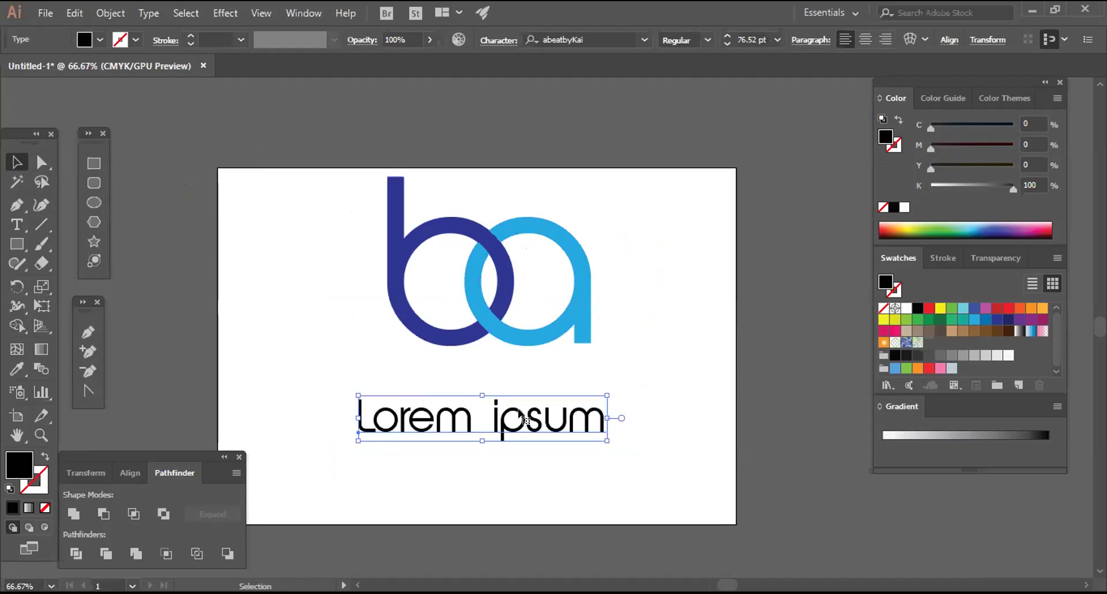
- Set the text to Nexa Bold, move it just under the logo, and create outlines
right_click(486, 417)
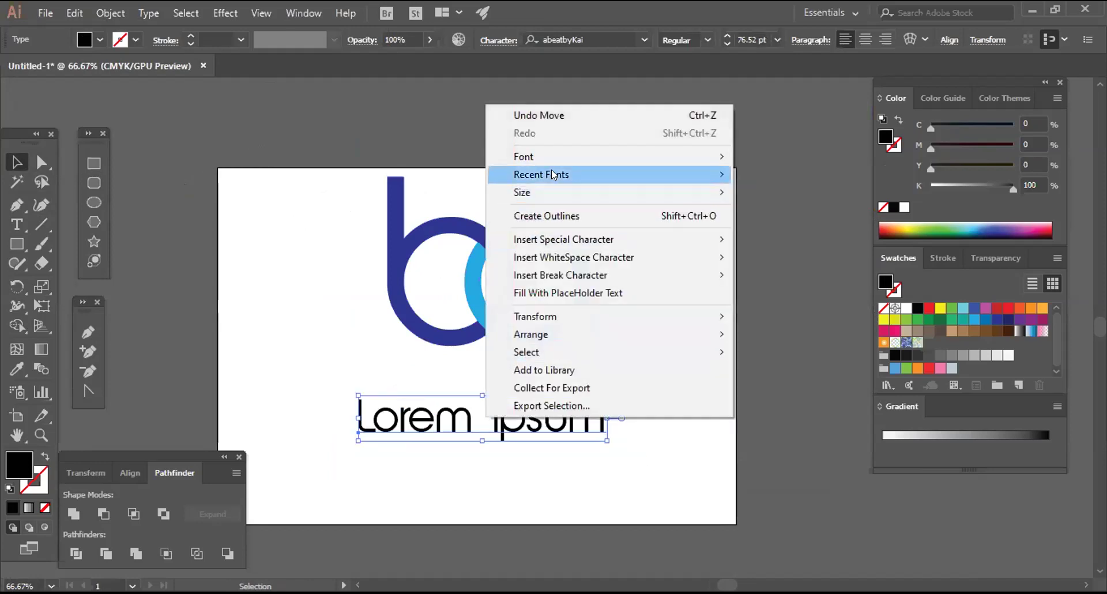
mouse_move(541, 175)
left_click(794, 208)
left_click(628, 405)
left_click_drag(558, 435, 563, 399)
left_click(511, 398)
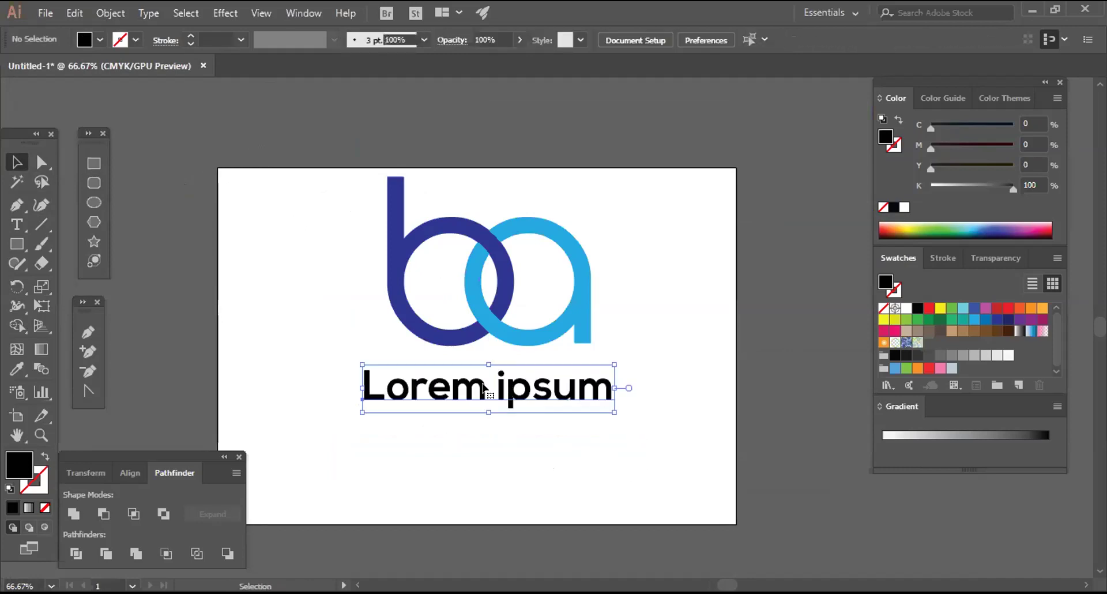
right_click(486, 388)
left_click(539, 186)
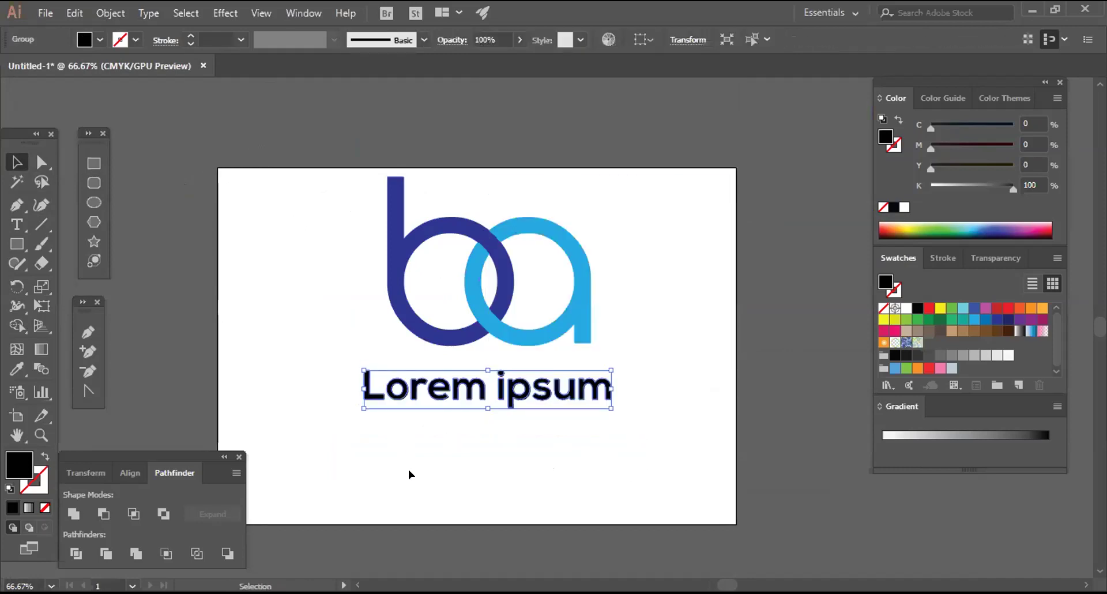
- Select the logo and text together, then select the dark blue b shape
left_click_drag(408, 470, 583, 201)
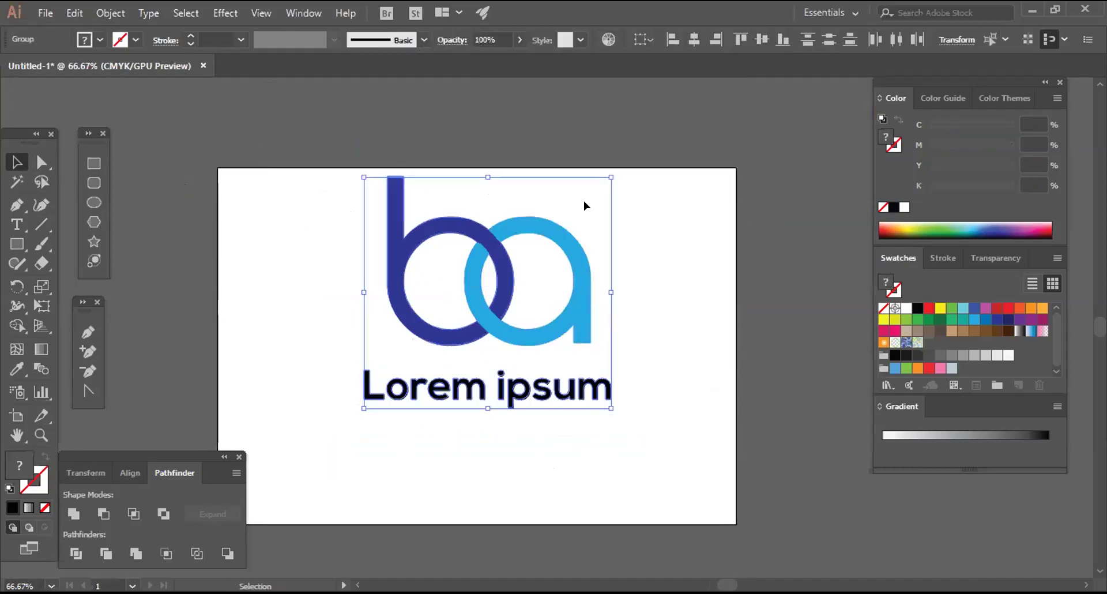
left_click(675, 303)
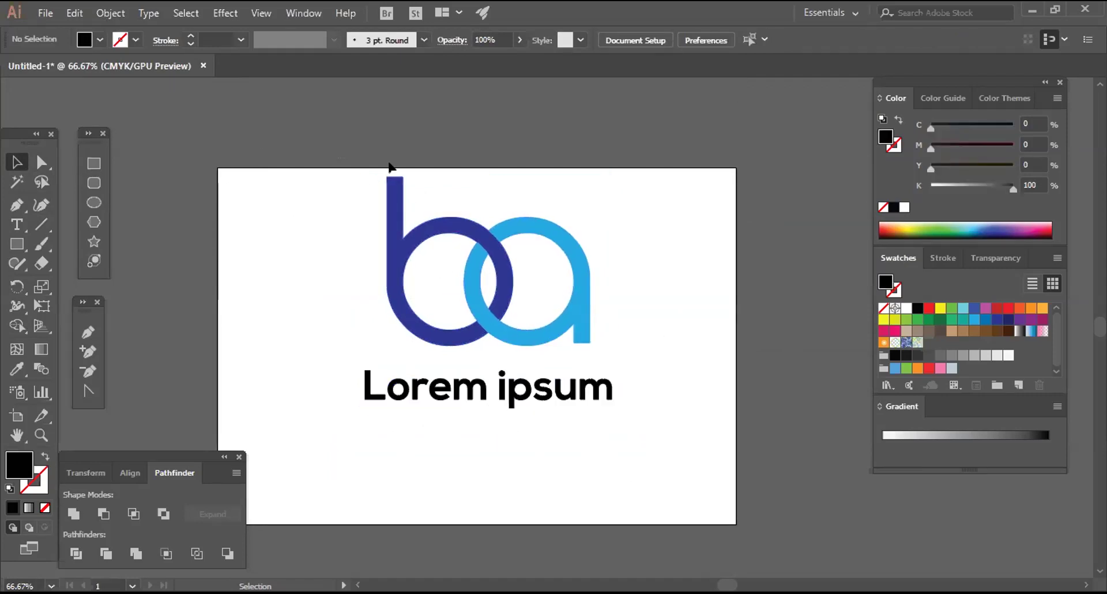
left_click_drag(331, 167, 485, 179)
- Nudge the b's stem top down and group the logo with the Lorem ipsum text
key("Down")
key("Down")
key("Down")
key("Down")
key("Down")
key("Down")
key("Down")
key("Down")
key("Down")
key("Down")
key("Down")
key("Down")
key("Down")
key("Down")
key("Down")
key("Down")
key("Down")
key("Down")
left_click(667, 382)
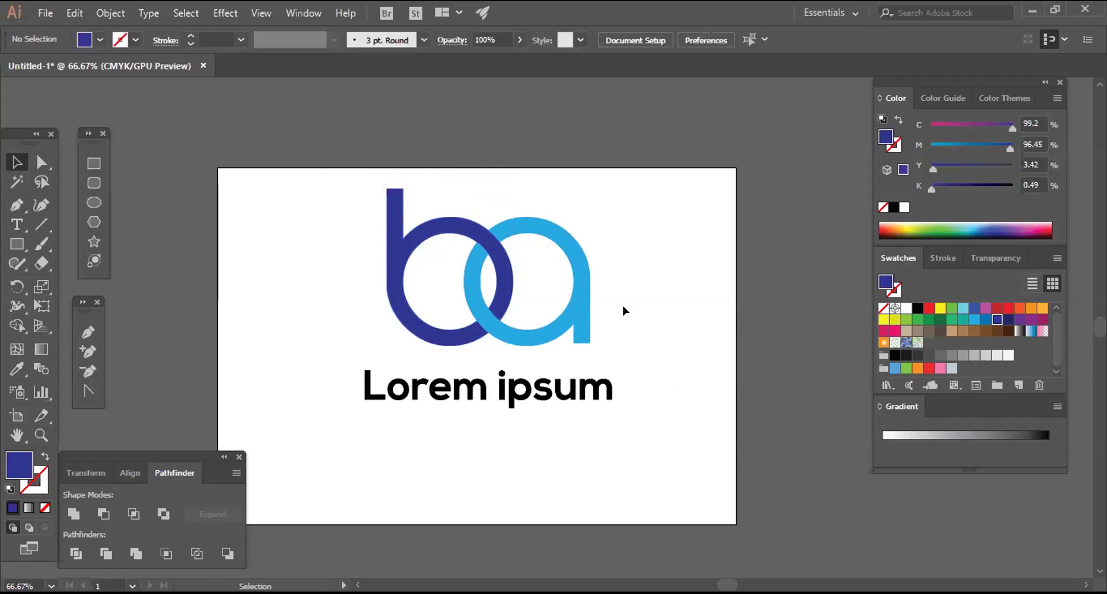
key("ctrl+a")
left_click(519, 392)
left_click(501, 412)
key("ctrl+a")
key("ctrl+g")
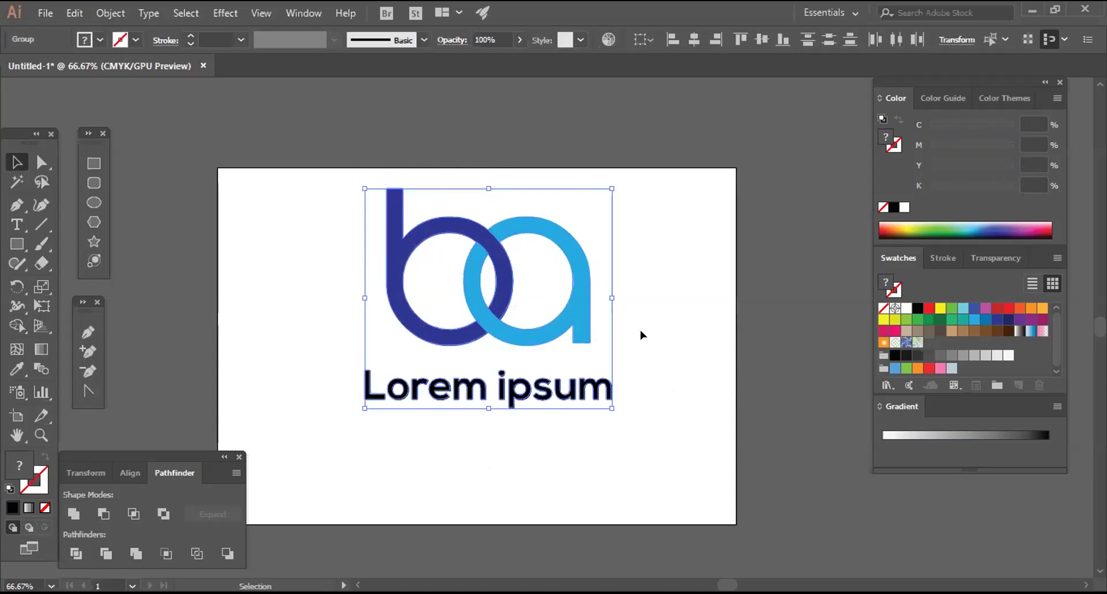
- Enlarge the Lorem ipsum text around its centre
left_click(680, 330)
left_click(611, 395)
left_click_drag(611, 410, 654, 423)
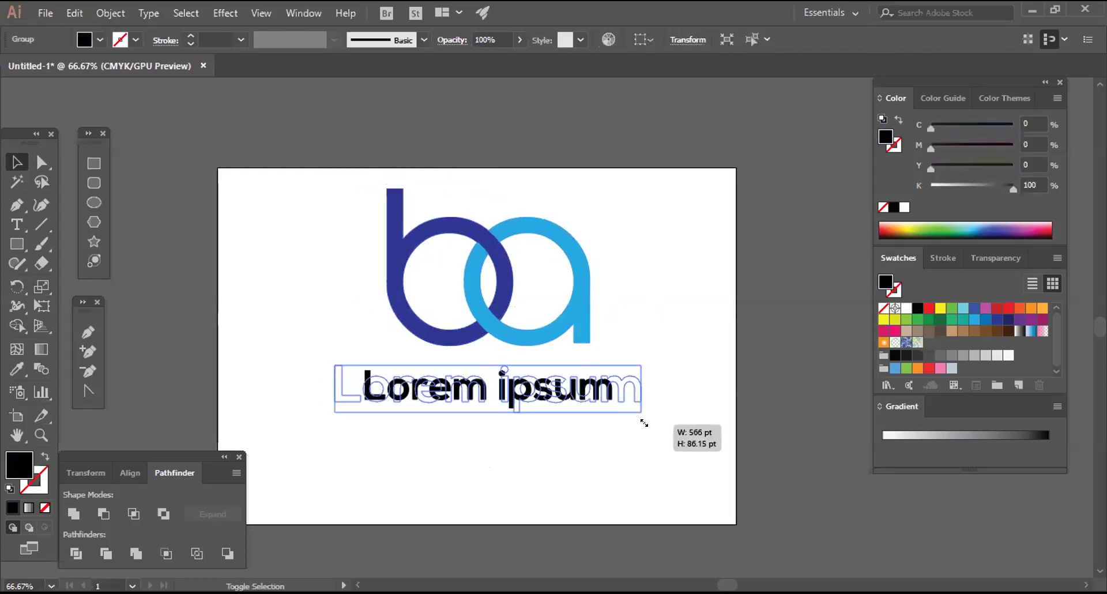
left_click(493, 372)
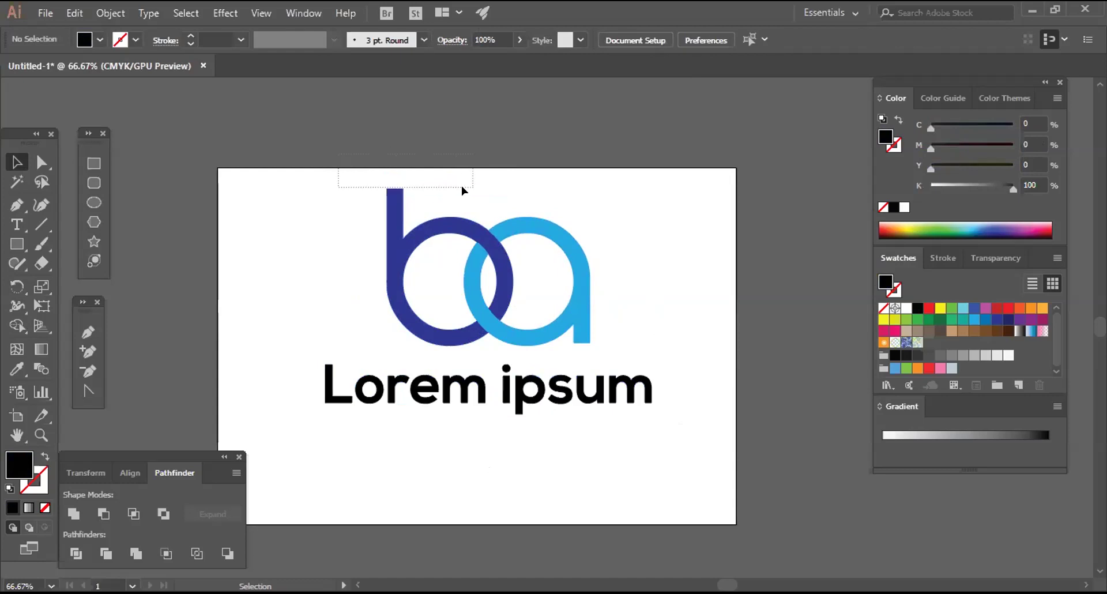
- Lower the top anchors of the b's stem one more nudge with Direct Selection
left_click(41, 162)
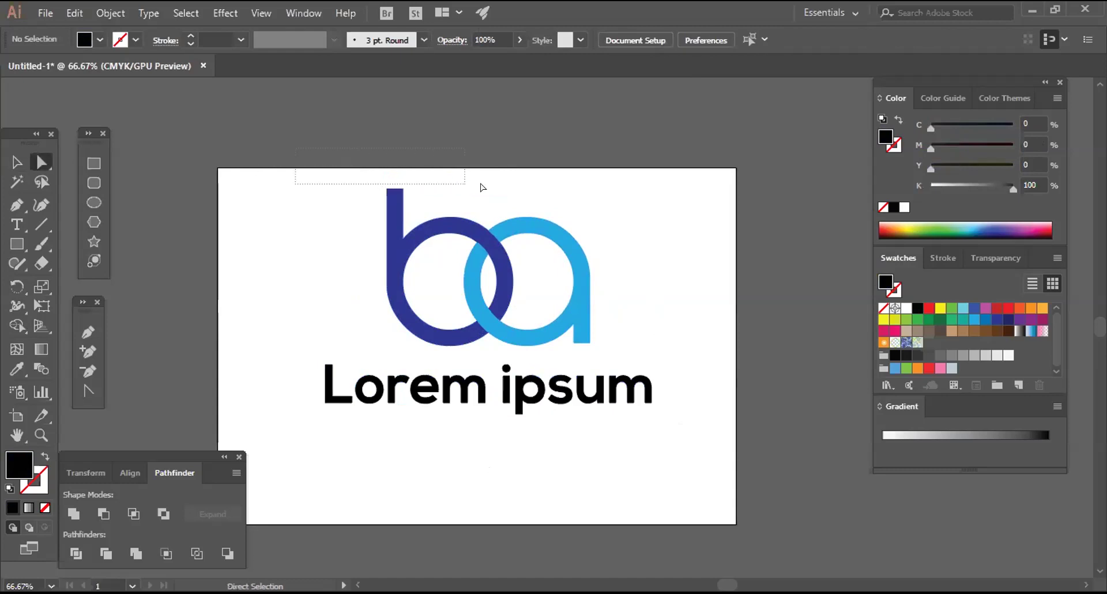
mouse_move(483, 187)
left_mouse_down()
mouse_move(384, 182)
mouse_move(458, 195)
left_mouse_up()
left_click(324, 188)
left_click(341, 178)
key("Down")
key("Down")
key("Down")
key("Down")
key("Down")
key("Down")
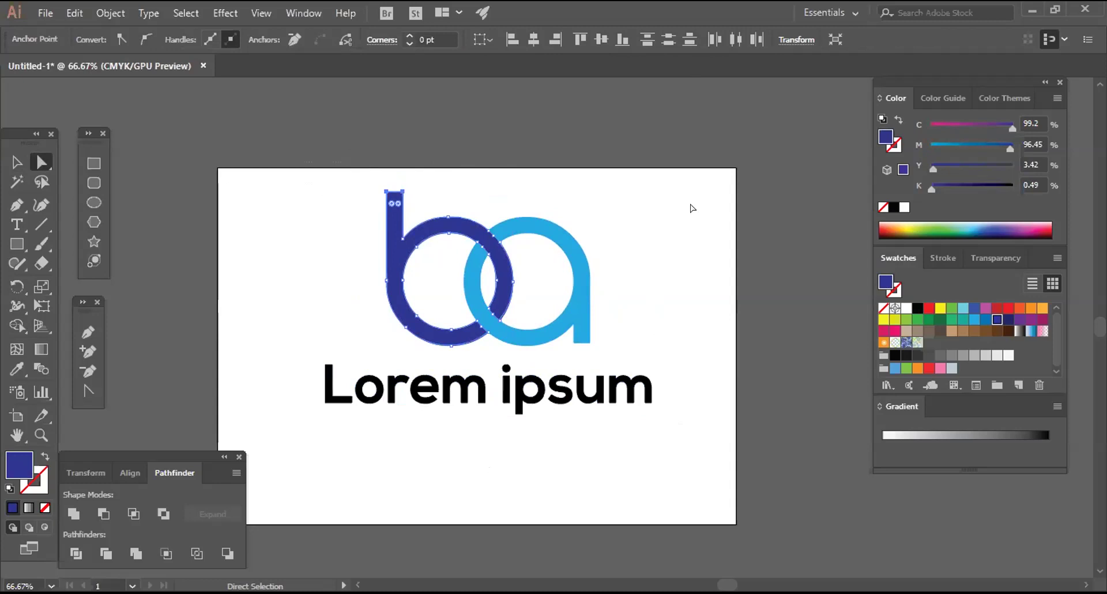
left_click(693, 208)
- Colour the word Lorem with the b's dark blue using the Eyedropper
key("v")
left_click_drag(352, 198, 720, 410)
left_click_drag(259, 376, 466, 396)
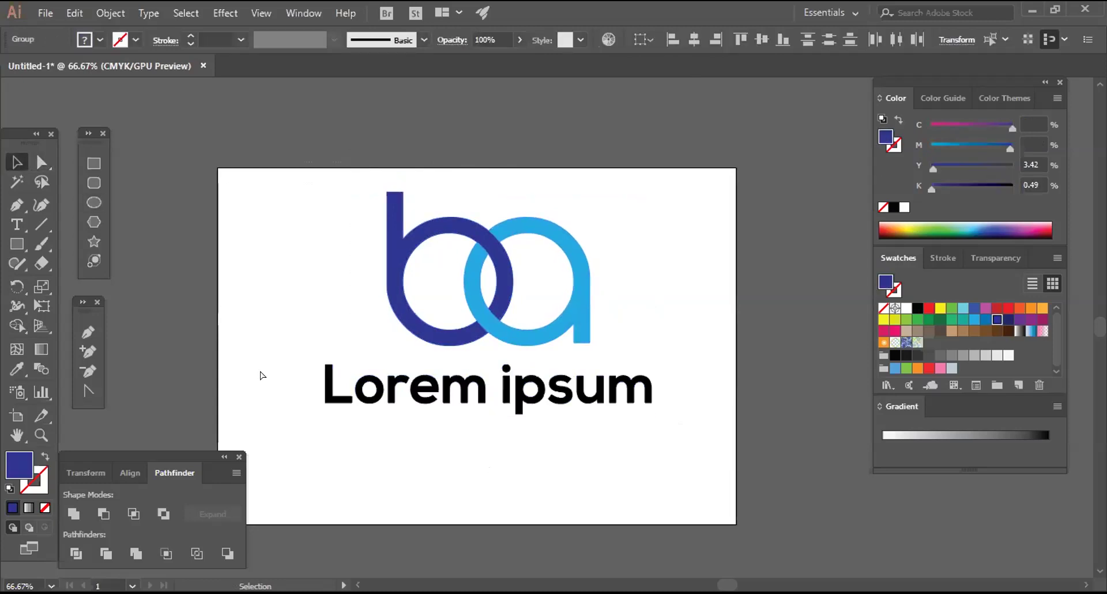
left_click(22, 374)
left_click(388, 295)
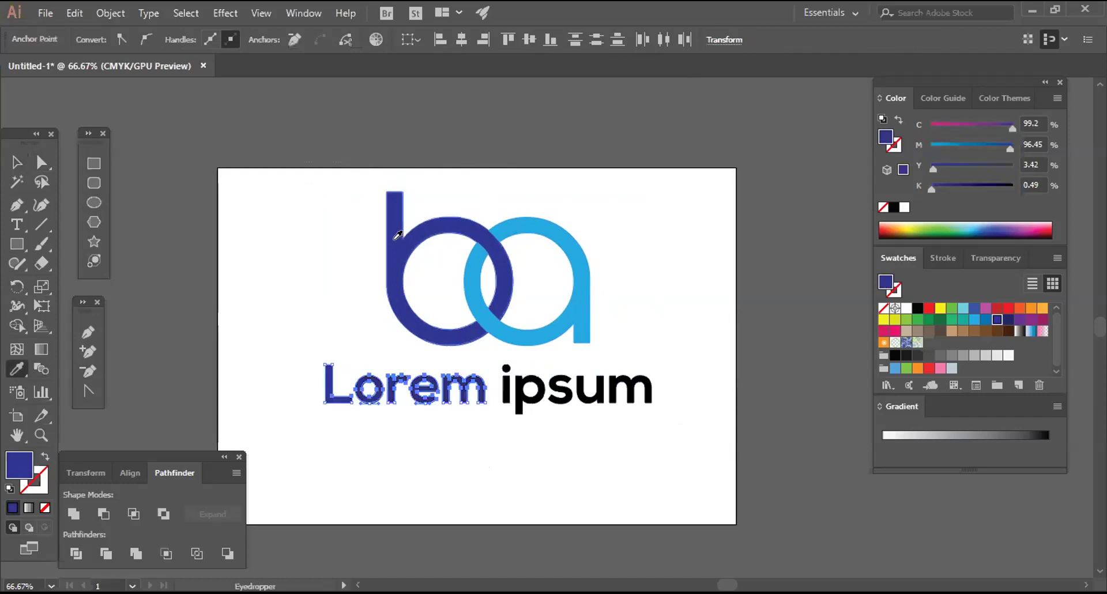
- Colour the word ipsum with the a's light blue using the Eyedropper
left_click(41, 162)
left_click_drag(694, 385, 495, 408)
left_click(524, 413)
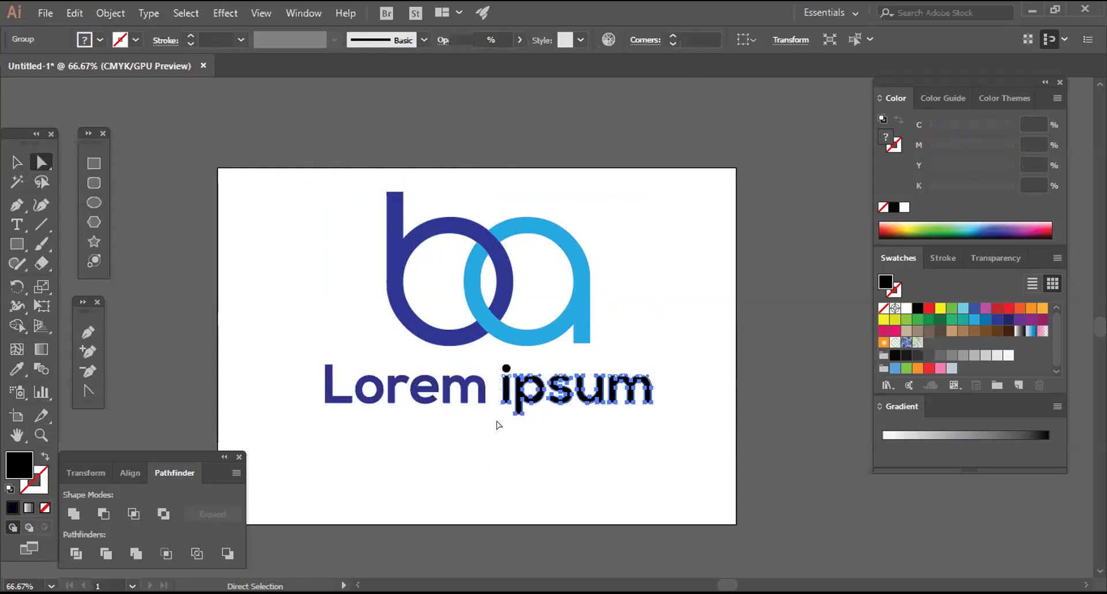
left_click(16, 369)
left_click(531, 325)
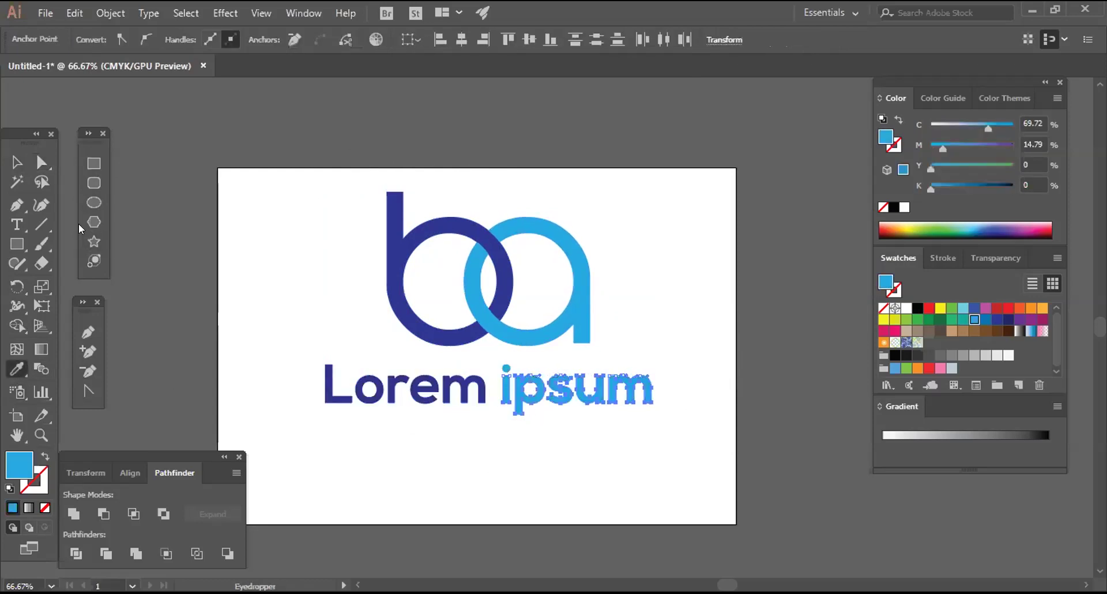
- Select the whole logo and ungroup its parts
key("v")
left_click_drag(297, 255, 779, 448)
left_click(501, 442)
left_click(559, 371)
right_click(558, 371)
left_click(592, 248)
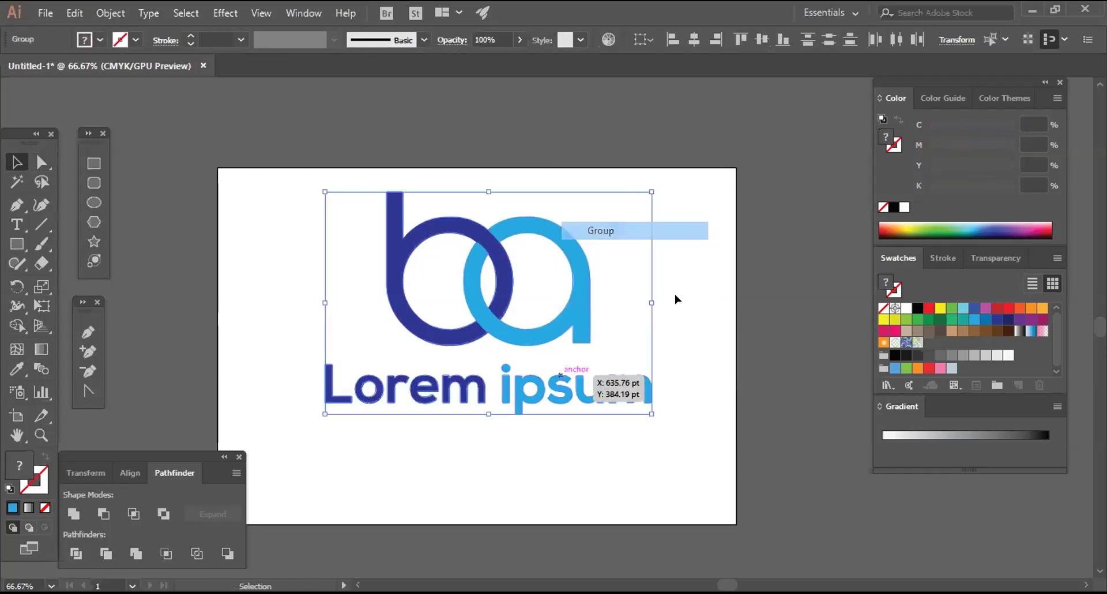
left_click(675, 297)
left_click(635, 392)
left_click(678, 433)
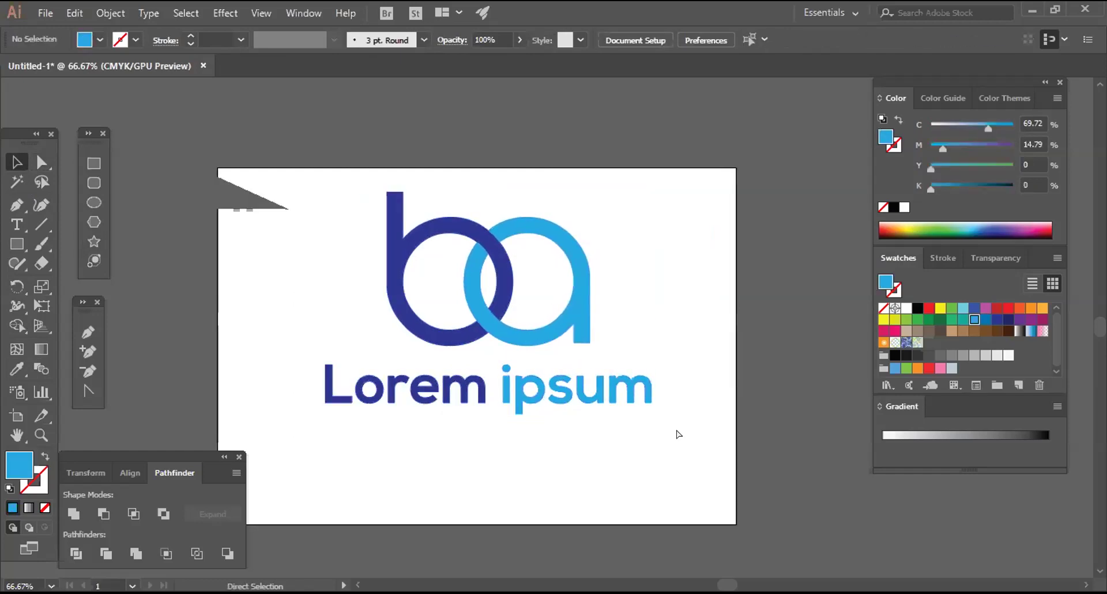
- Move the logo onto the artboard and shrink it to fit
key("ctrl+minus")
key("ctrl+minus")
left_click_drag(560, 373, 313, 242)
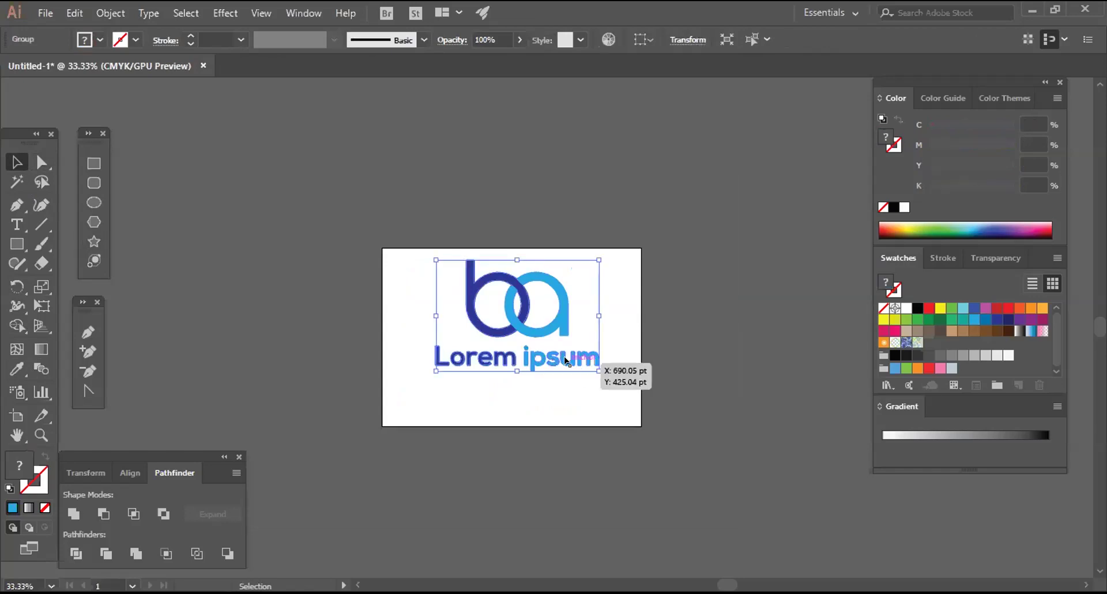
left_click_drag(564, 370, 558, 380)
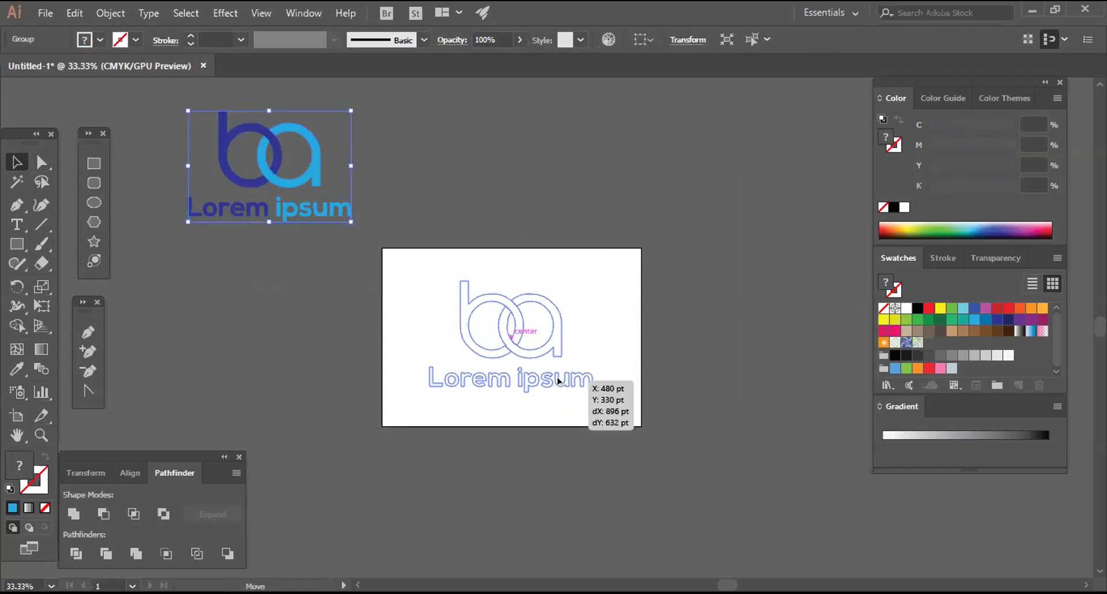
left_click_drag(288, 304, 579, 383)
left_click(705, 410)
key("ctrl+plus")
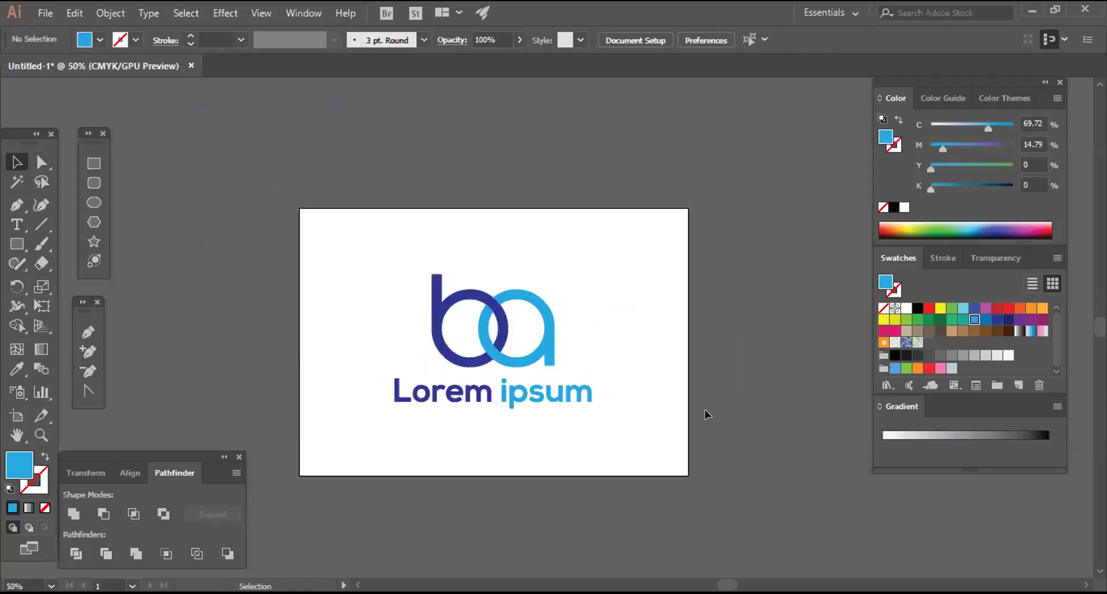
- Draw a rectangle covering the whole artboard
key("m")
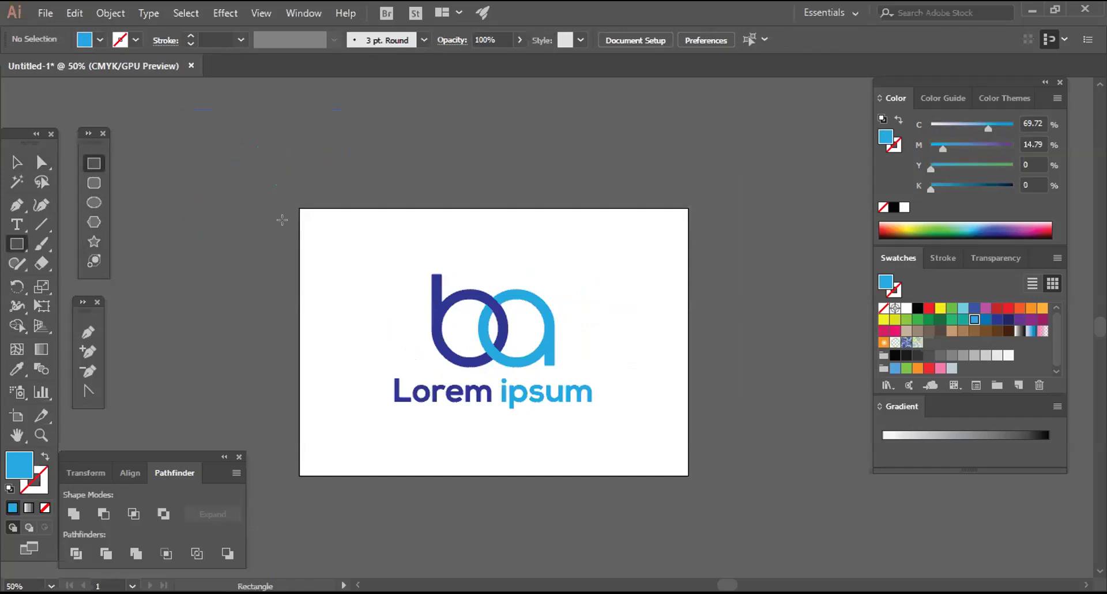
left_click_drag(299, 209, 580, 426)
key("ctrl+z")
left_click_drag(296, 203, 688, 475)
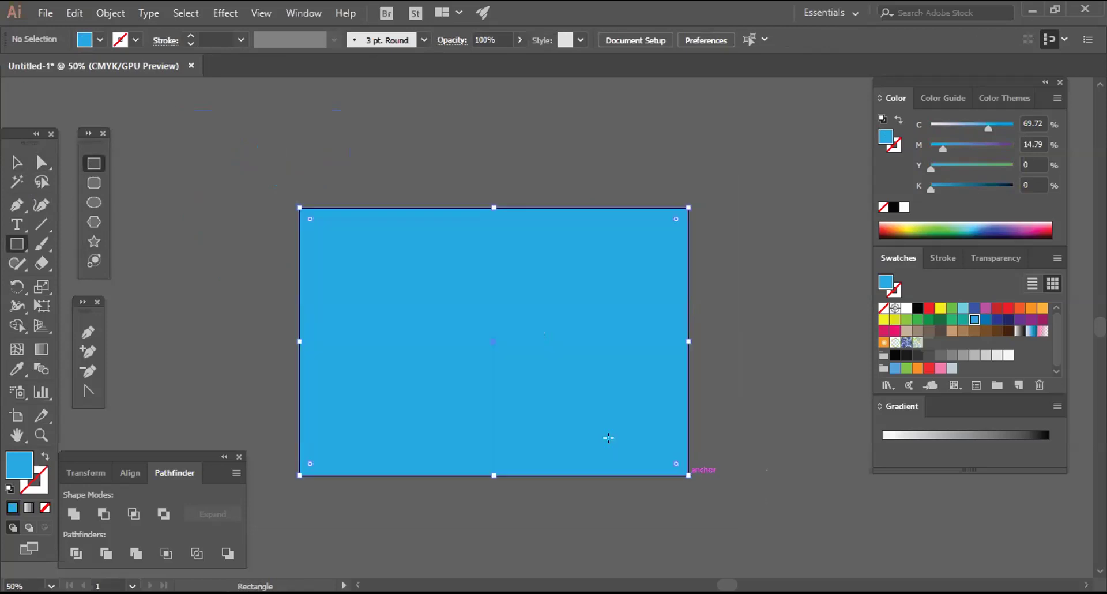
- Send the rectangle behind the logo and fill it white
left_click(17, 162)
right_click(382, 297)
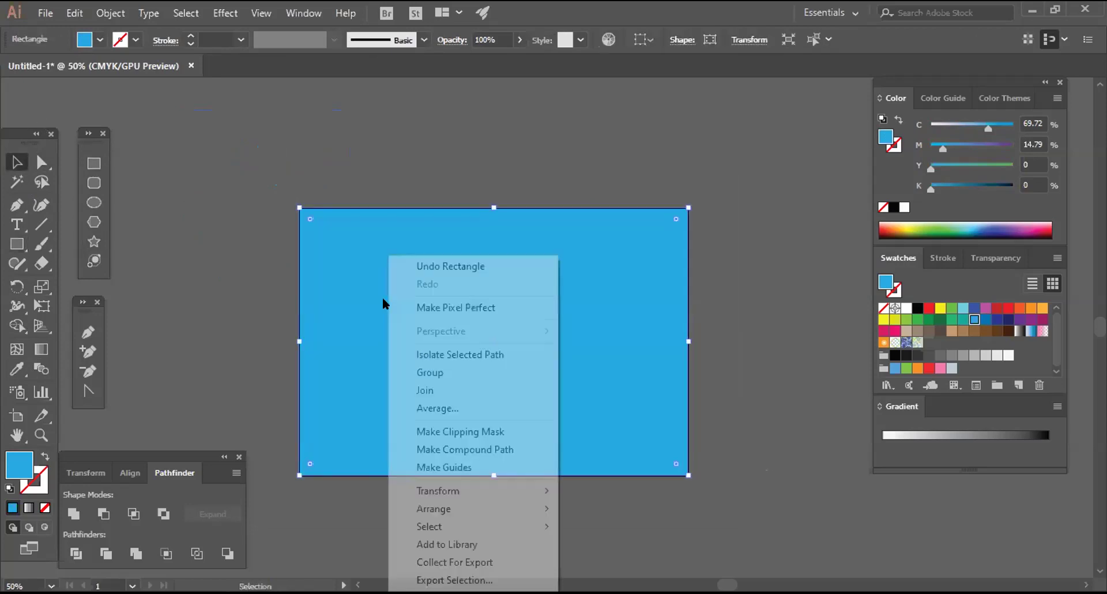
mouse_move(434, 508)
left_click(709, 562)
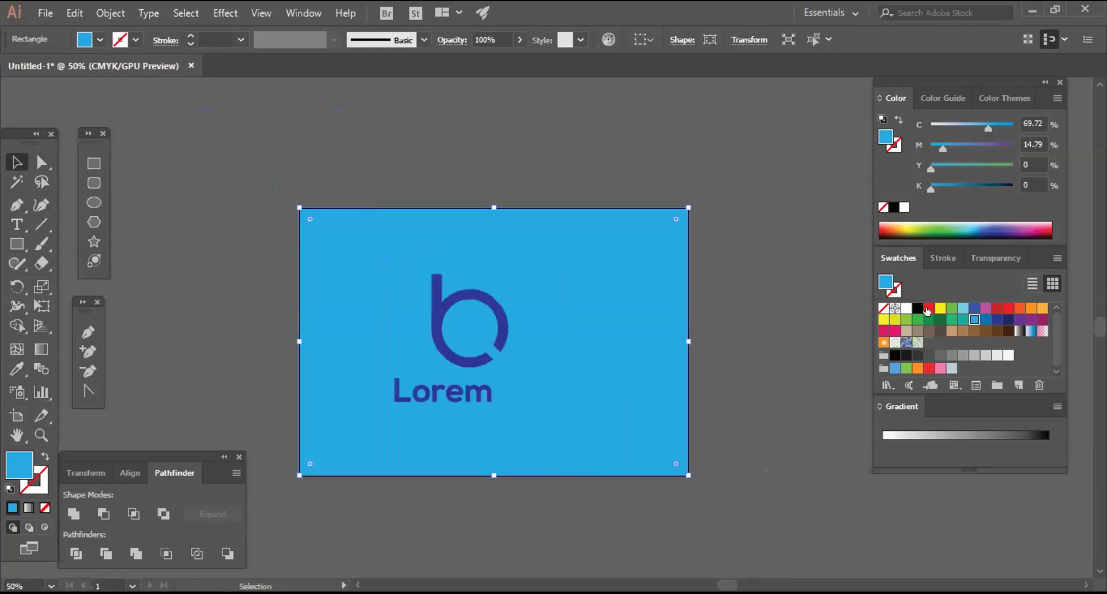
left_click(904, 309)
left_click(799, 399)
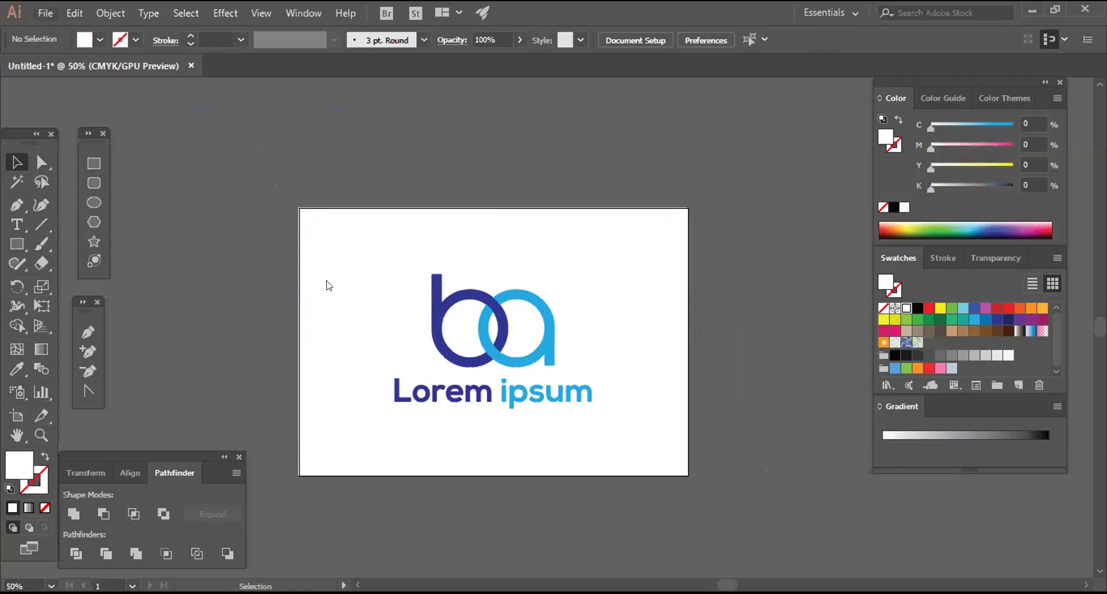
left_click(46, 12)
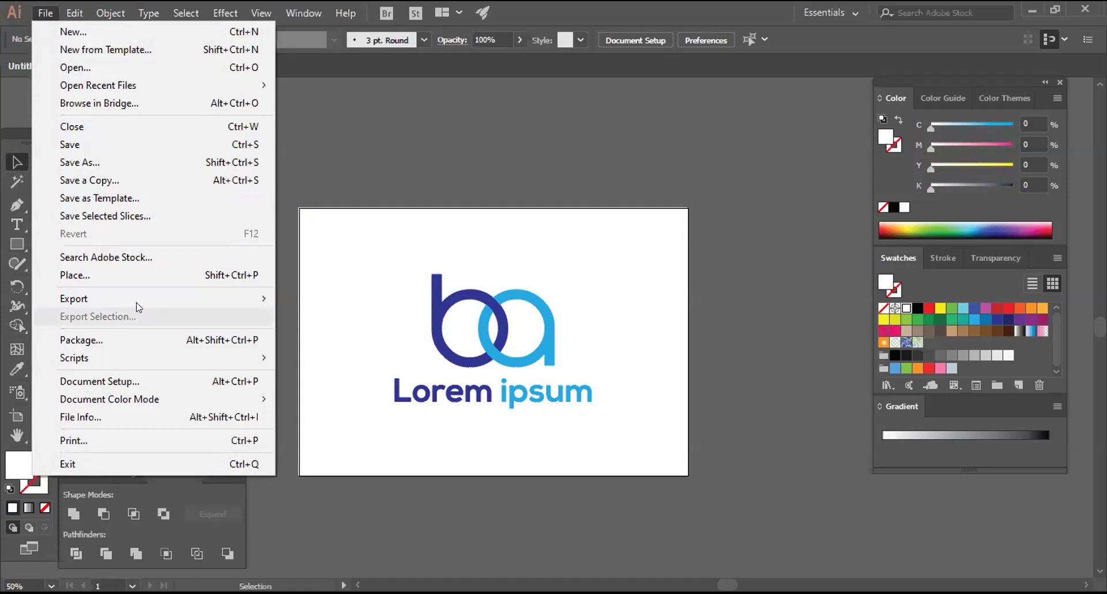
mouse_move(74, 298)
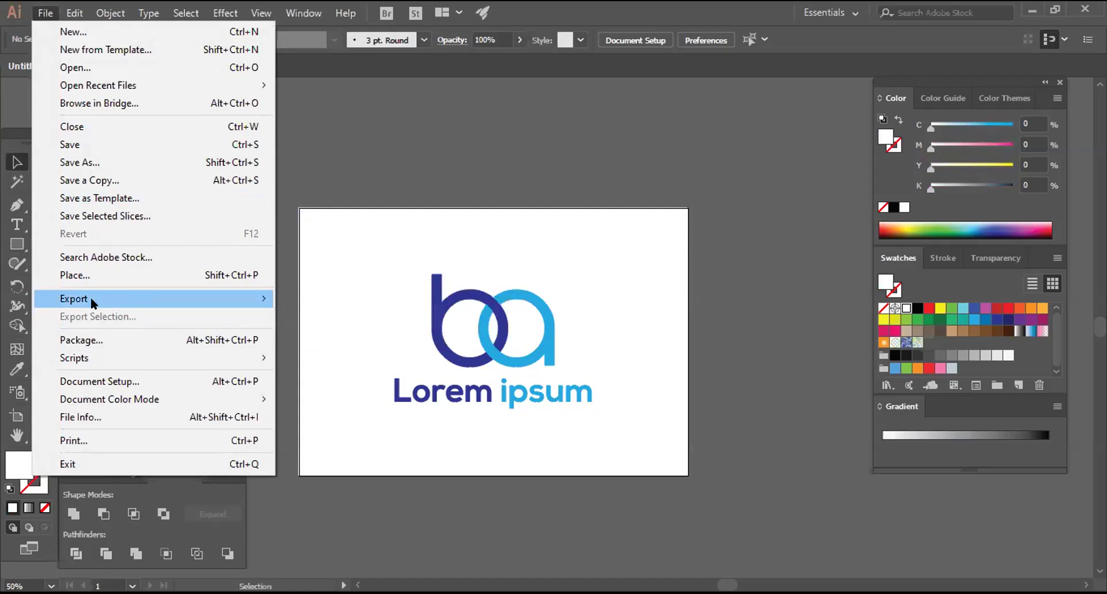
- Try a red fill on the background rectangle, then restore it to white
key("Right")
key("Down")
key("Down")
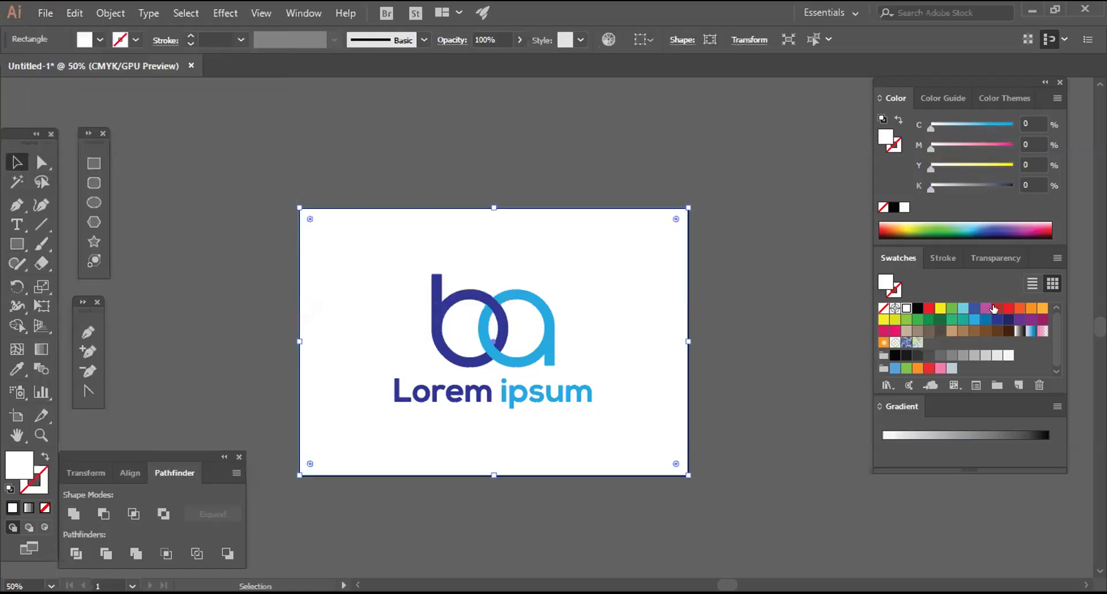
left_click(997, 307)
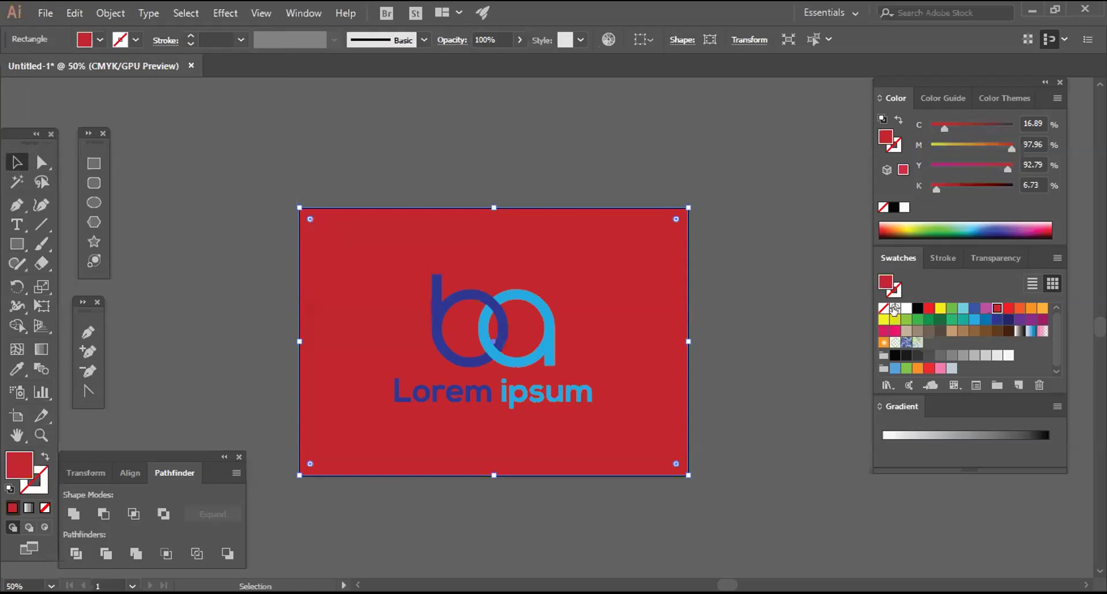
left_click(906, 308)
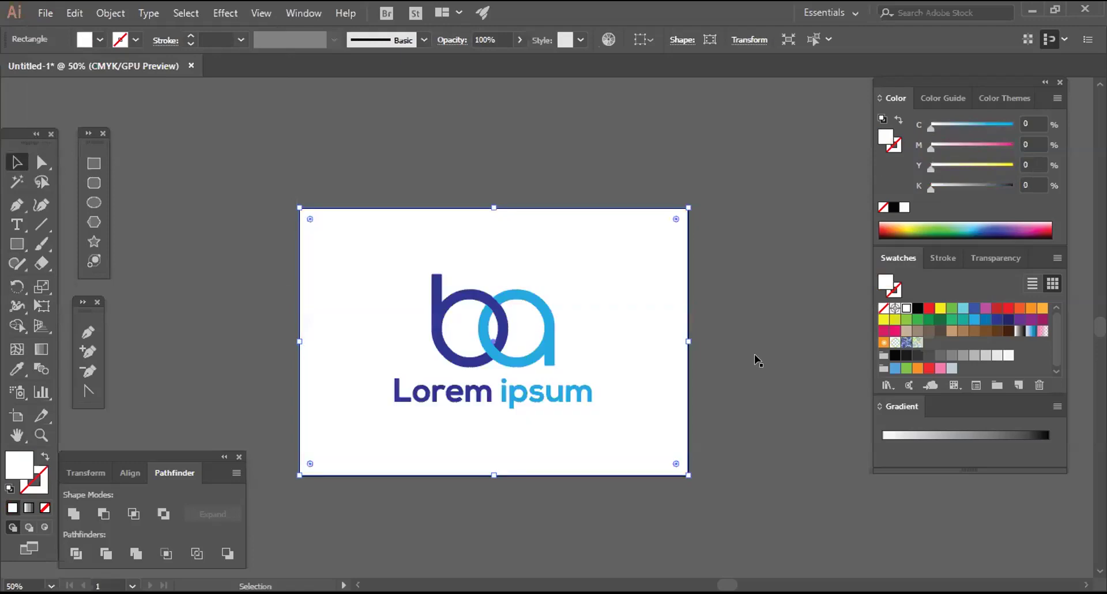
left_click(767, 475)
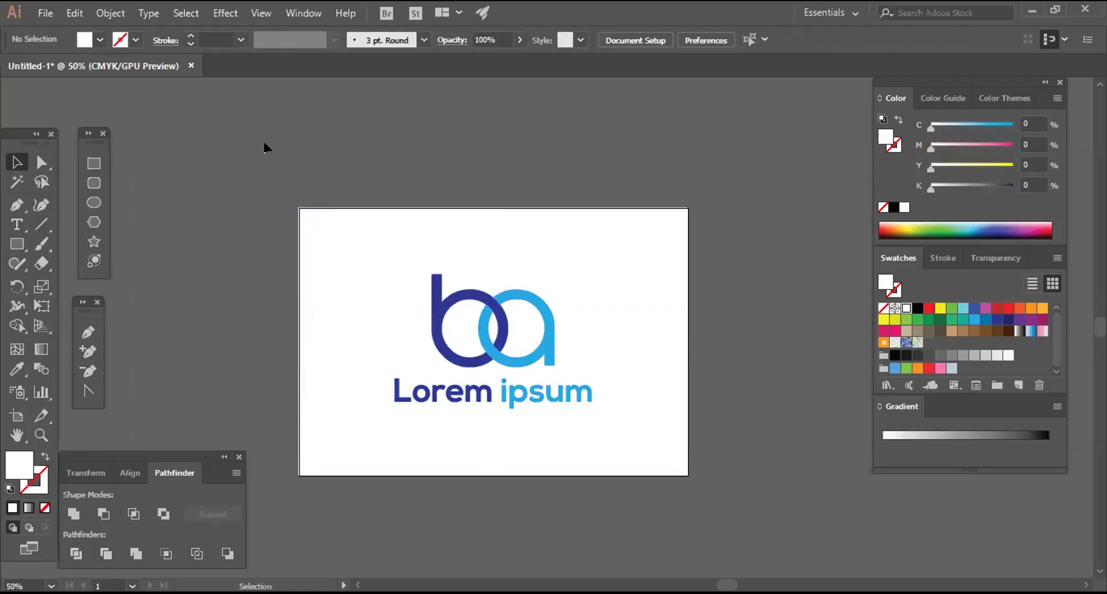
left_click_drag(212, 141, 687, 444)
left_click(225, 168)
- Restore the workspace panel layout and bring up the File menu for export
key("alt+f")
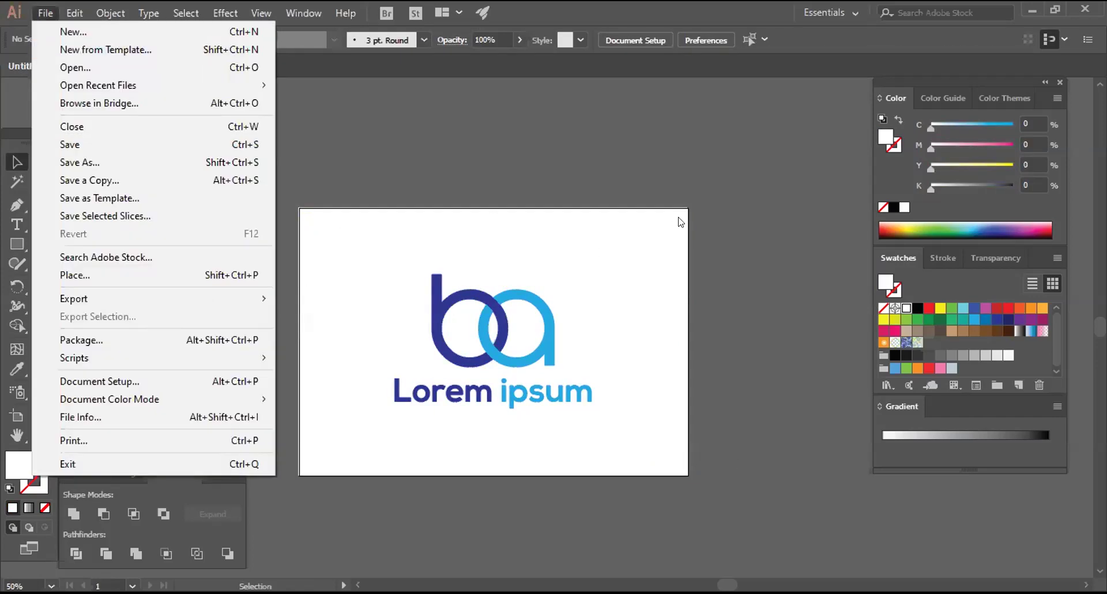
left_click(628, 245)
left_click(741, 269)
left_click(657, 255)
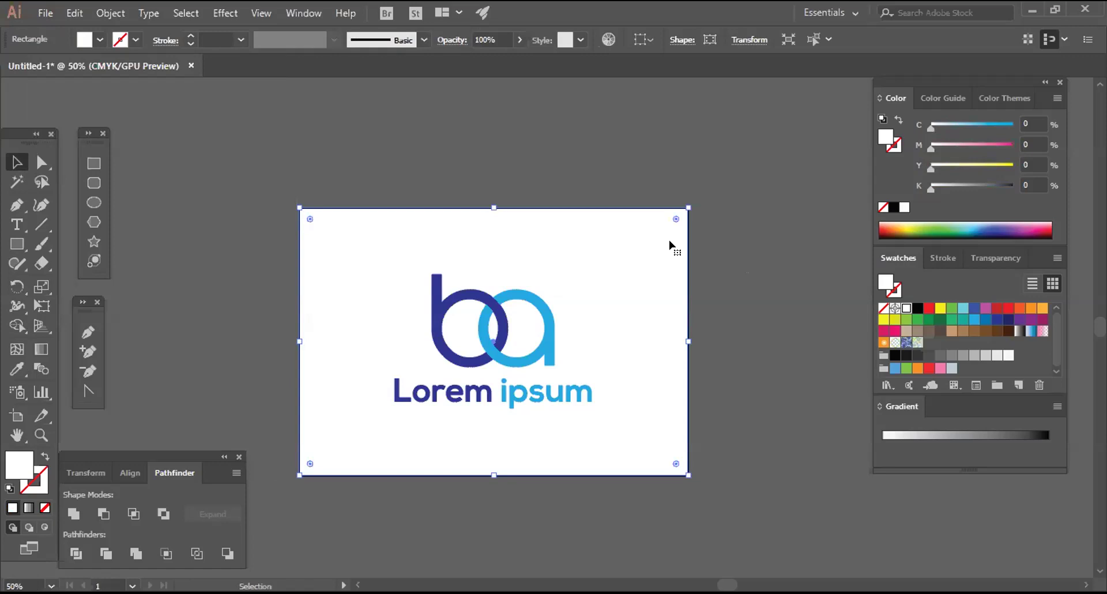
left_click(727, 281)
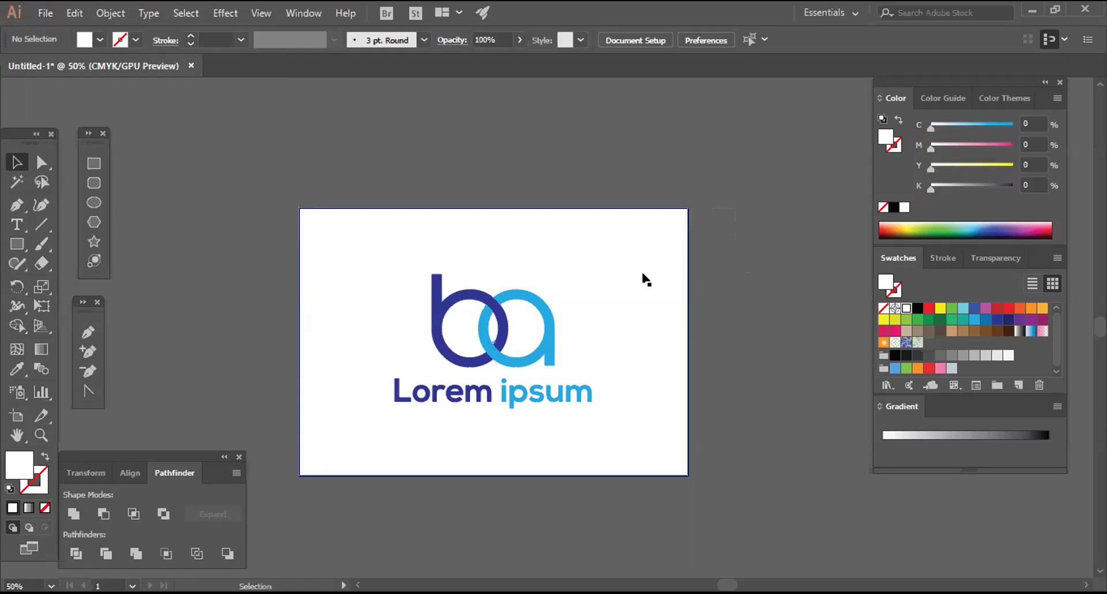
left_click(627, 287)
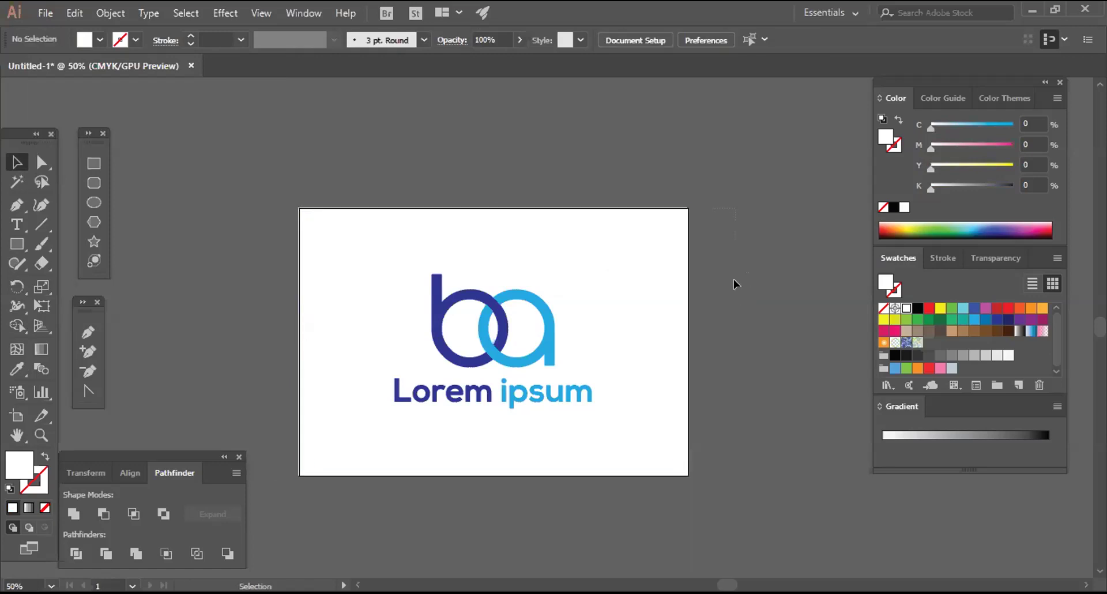
mouse_move(90, 138)
left_mouse_down()
mouse_move(156, 181)
mouse_move(84, 165)
left_mouse_up()
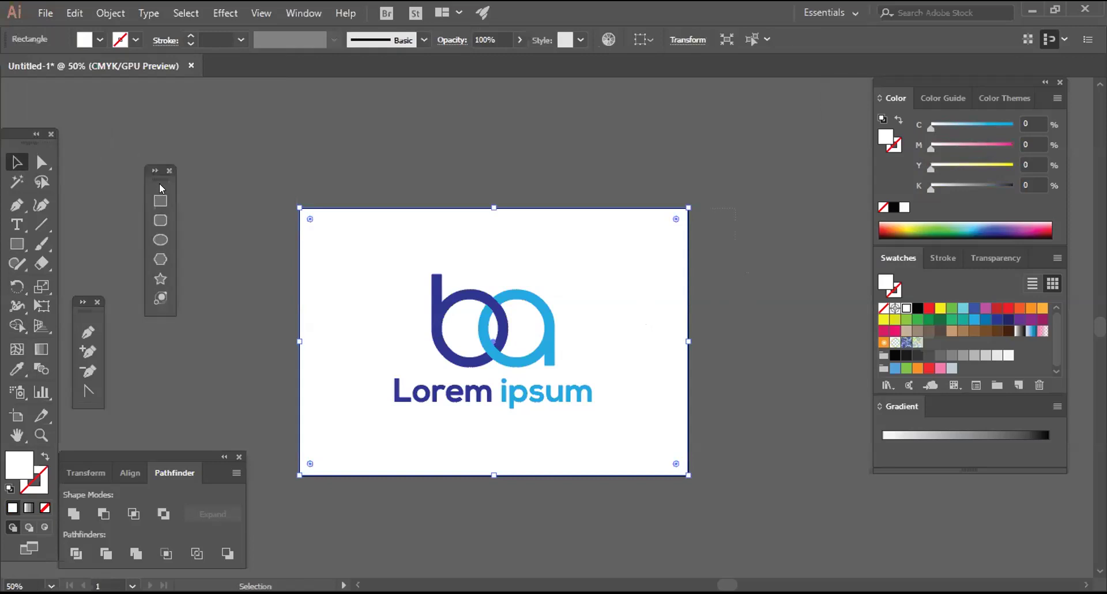
left_click(260, 226)
key("ctrl+a")
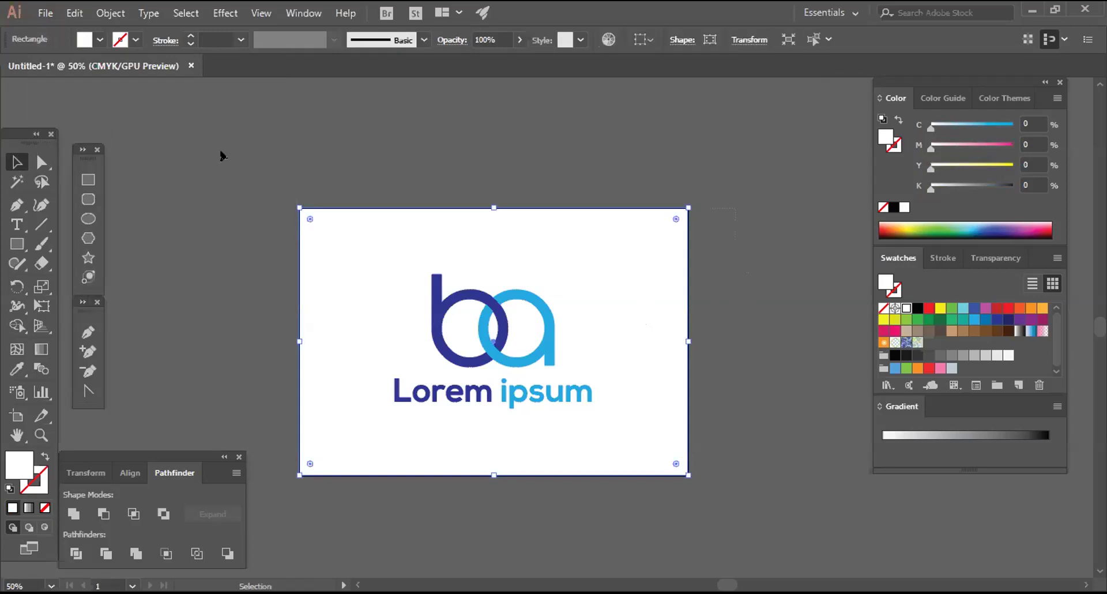
left_click(110, 110)
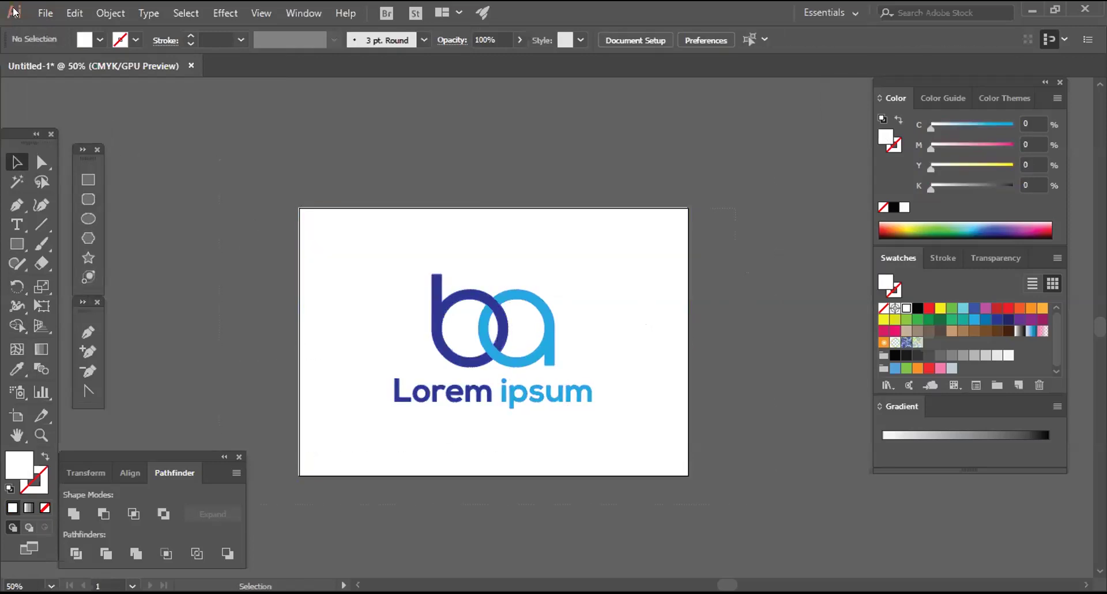
left_click(45, 13)
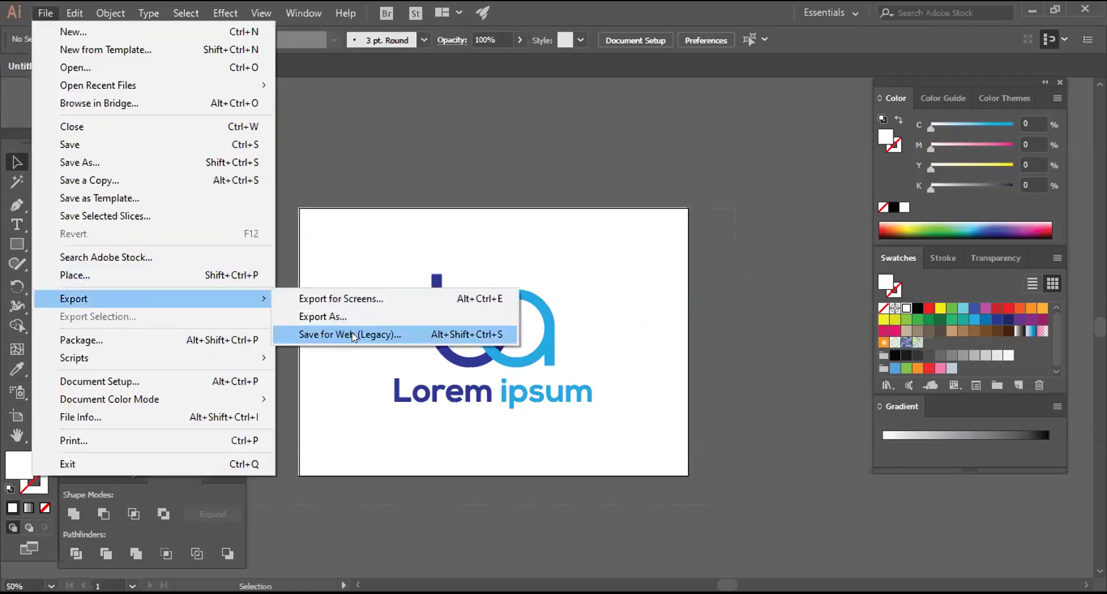
left_click(344, 336)
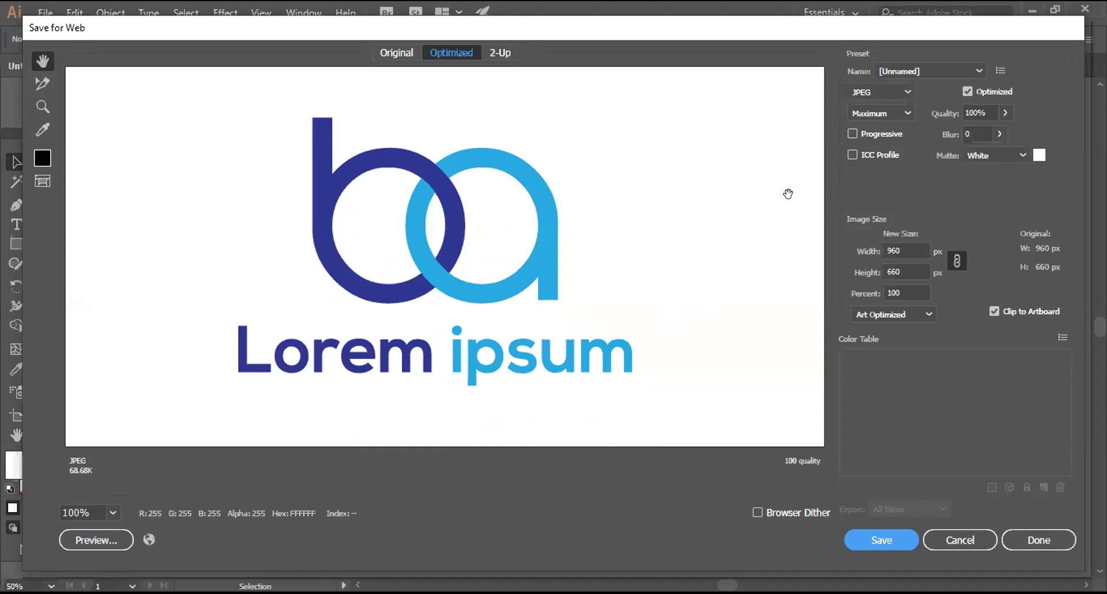
left_click(909, 93)
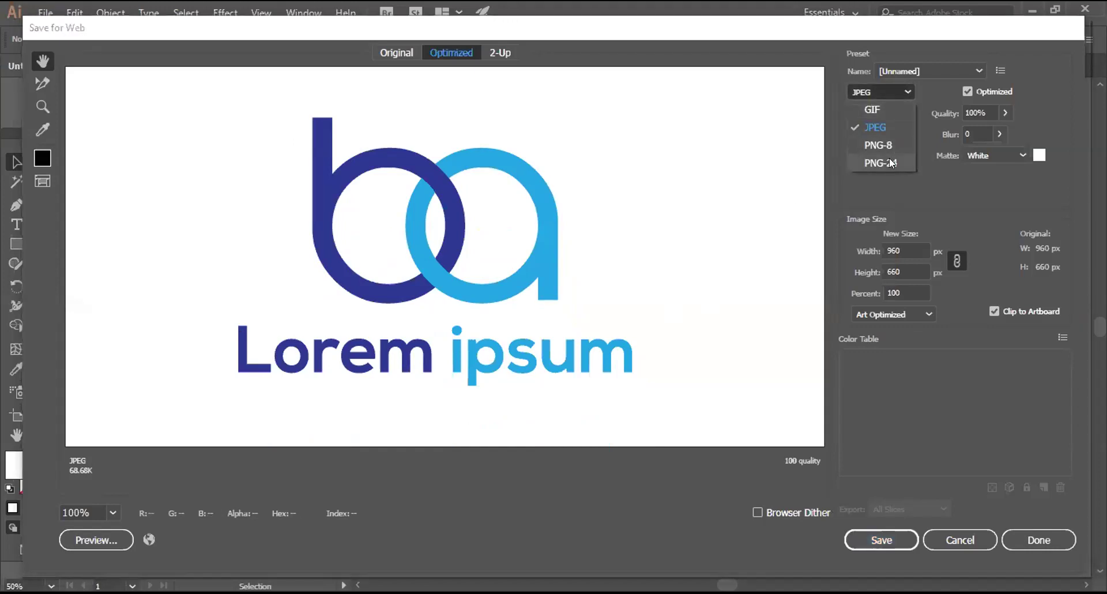
left_click(880, 163)
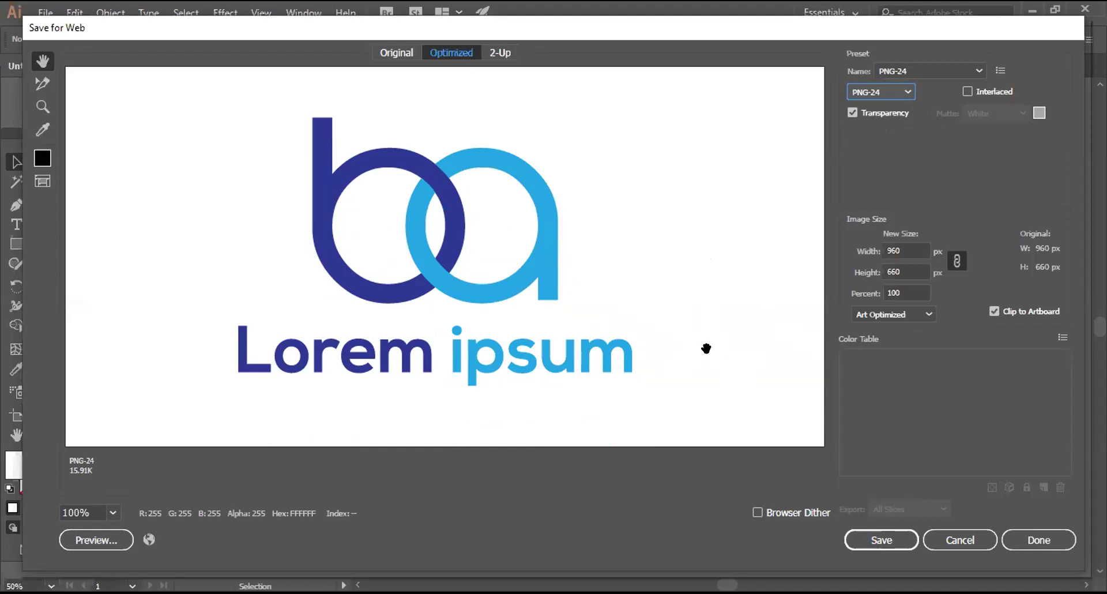
left_click(969, 539)
left_click(690, 352)
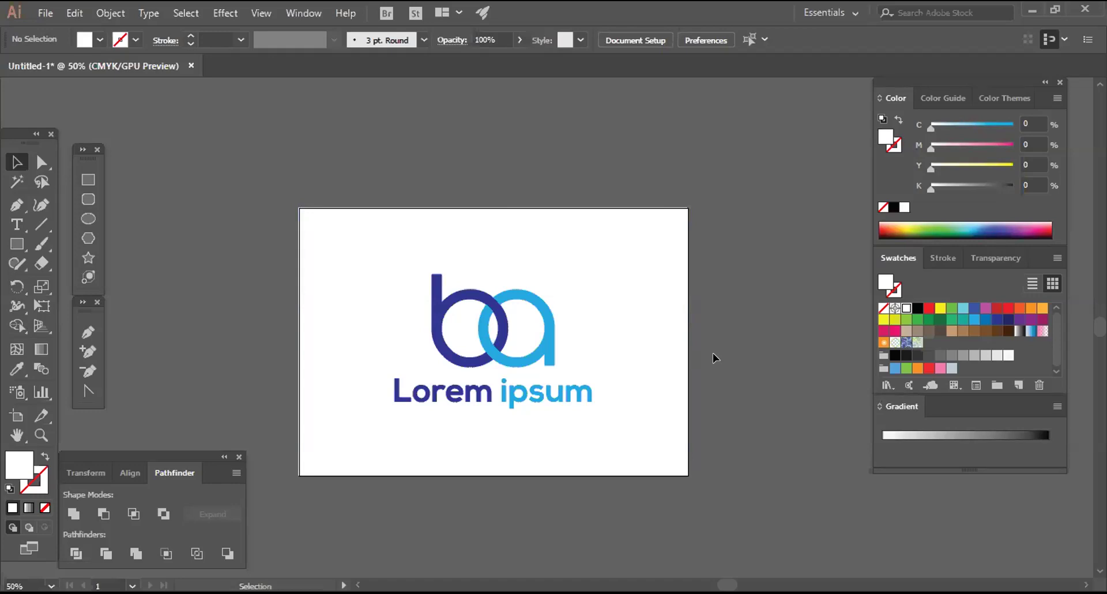
- Move the logo group off the artboard to the upper left
left_click(664, 386)
key("ctrl+shift+a")
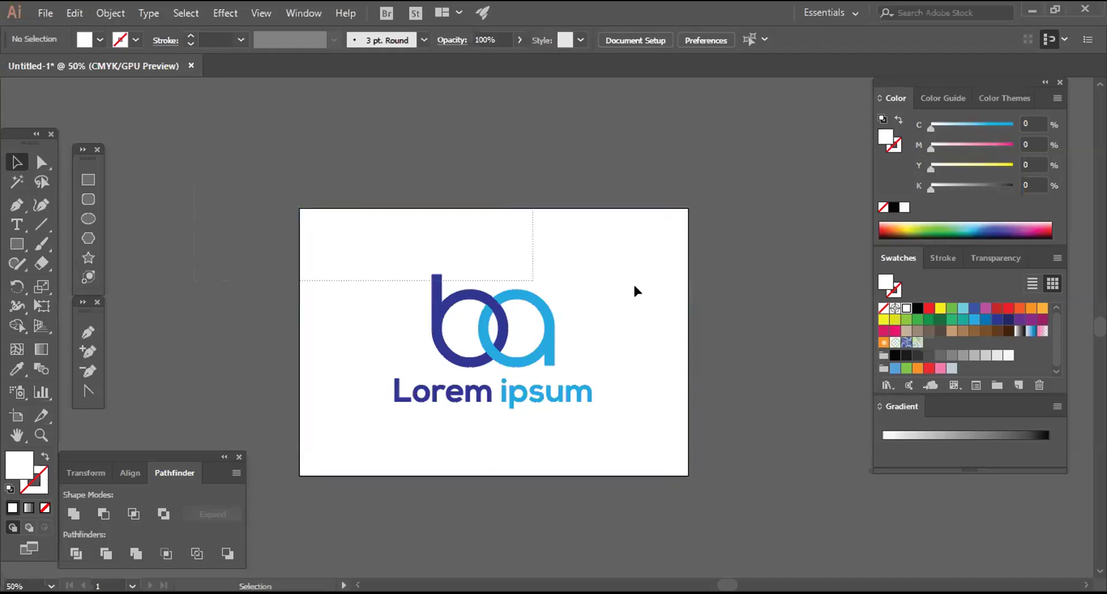
left_click_drag(536, 358, 528, 358)
left_click_drag(497, 306, 188, 148)
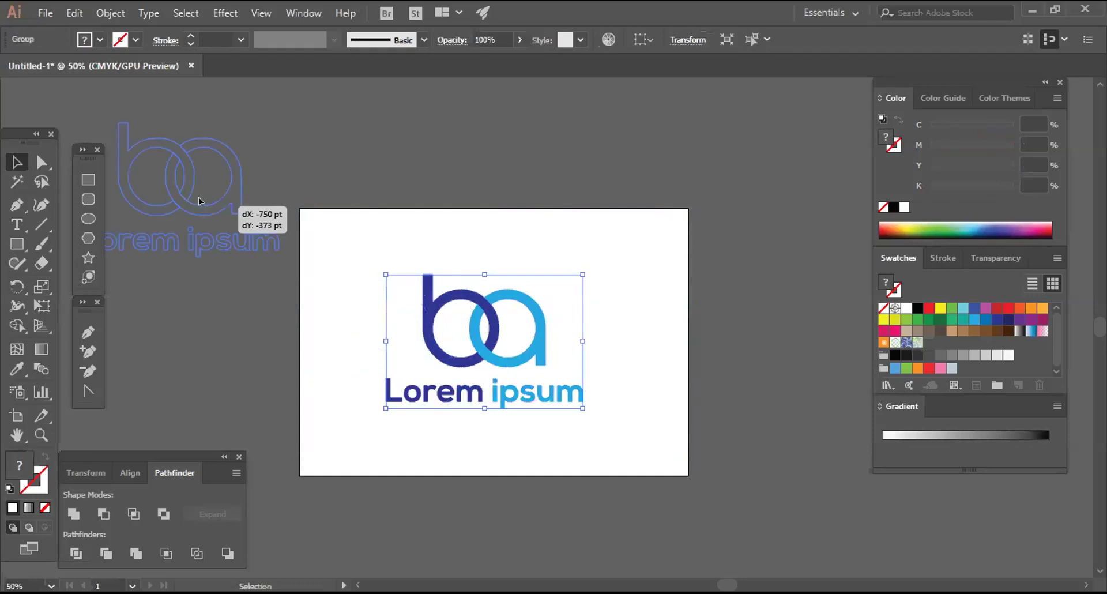
left_click(234, 341)
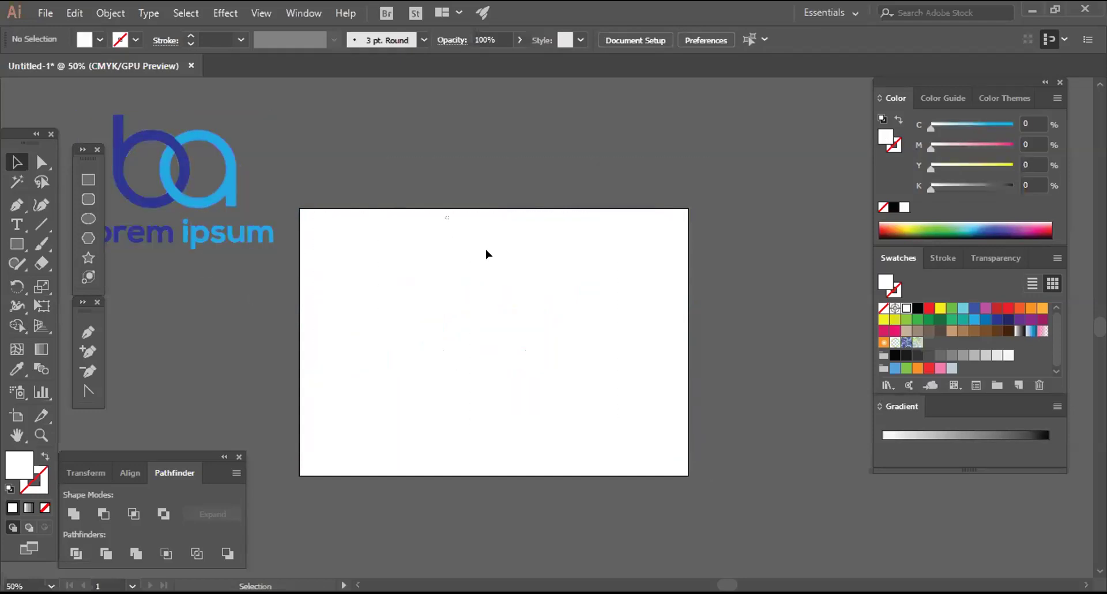
- Draw a temporary rectangle over the artboard, then delete it
left_click(87, 179)
left_click_drag(301, 207, 641, 471)
left_click(17, 162)
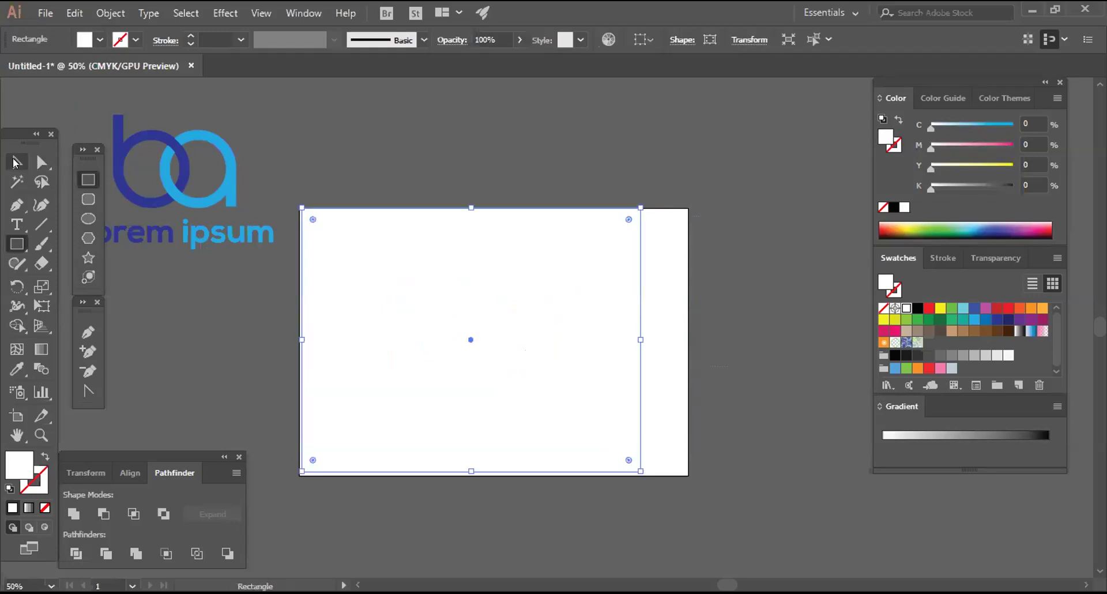
left_click_drag(615, 321, 531, 347)
key("Delete")
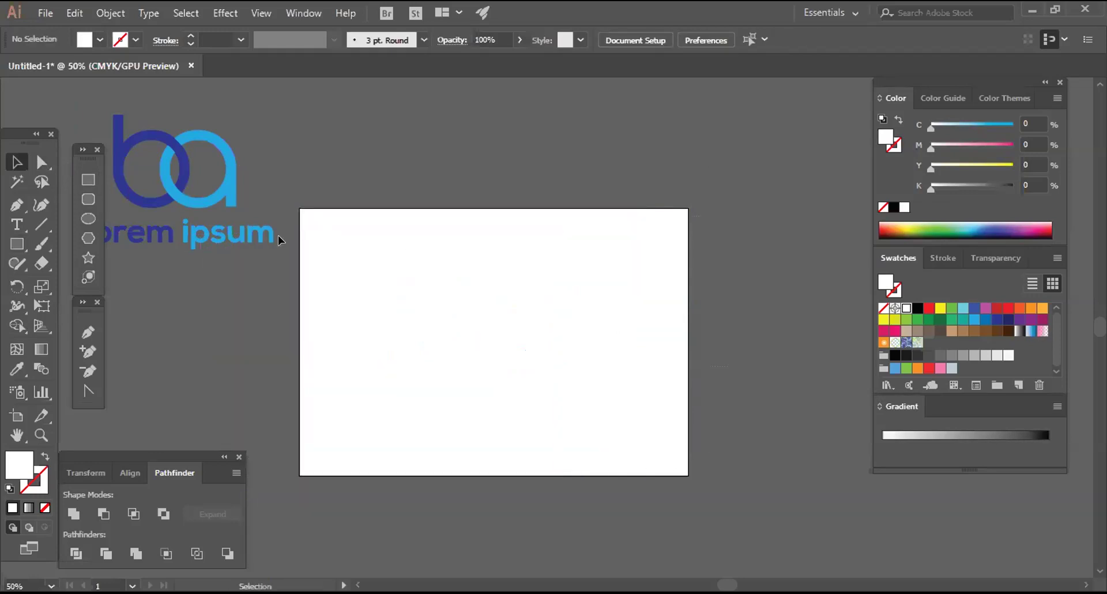
- Drag the logo group back to the centre of the white artboard
left_click(241, 228)
mouse_move(302, 249)
left_mouse_down()
mouse_move(524, 360)
mouse_move(554, 392)
left_mouse_up()
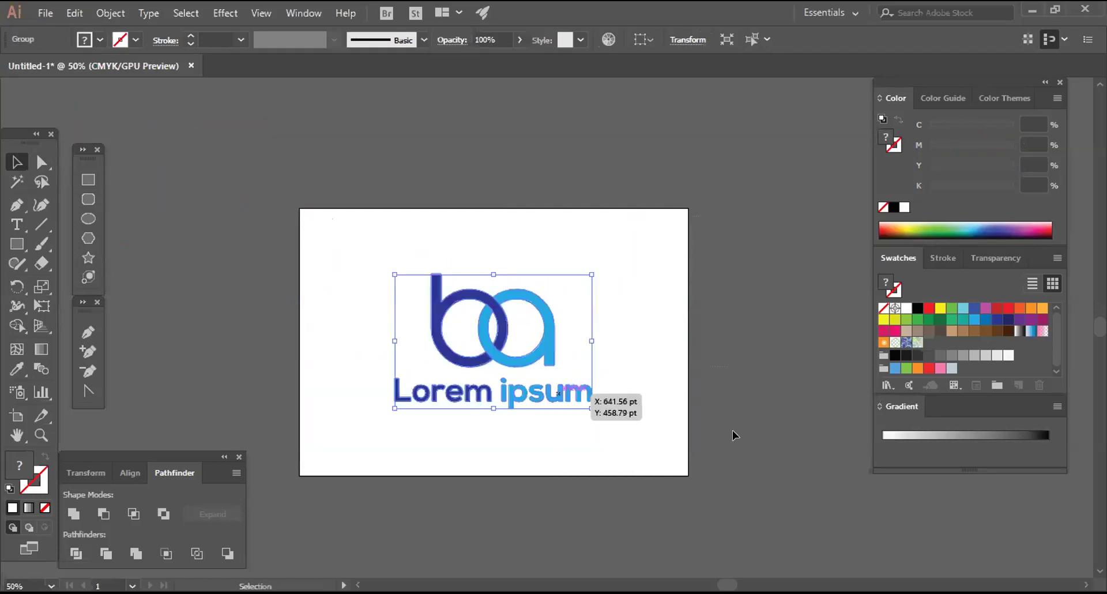
left_click(732, 430)
left_click(577, 394)
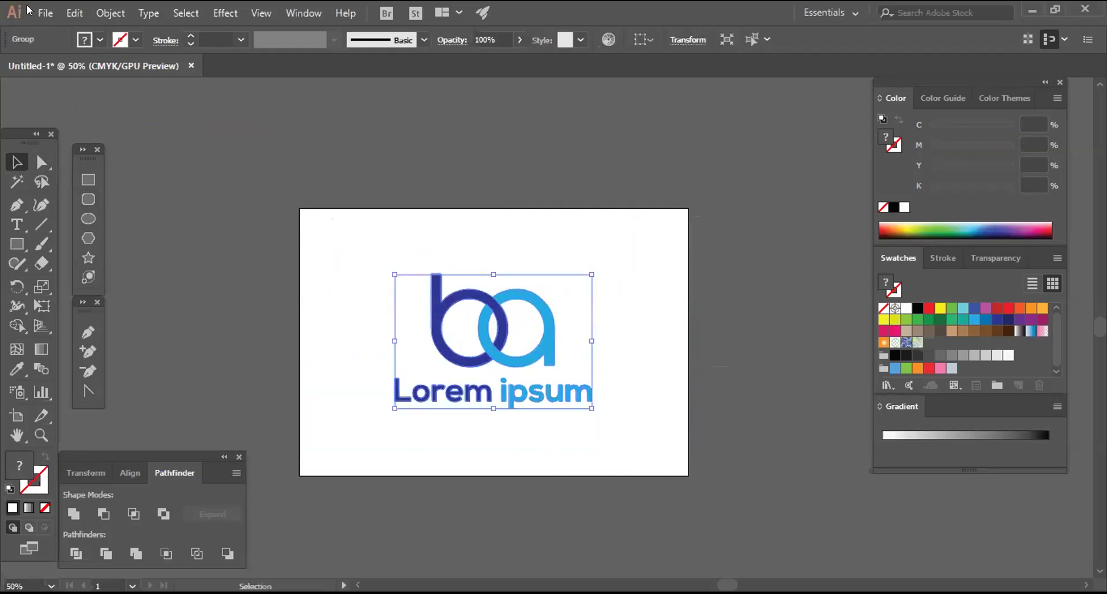
left_click(45, 13)
mouse_move(77, 299)
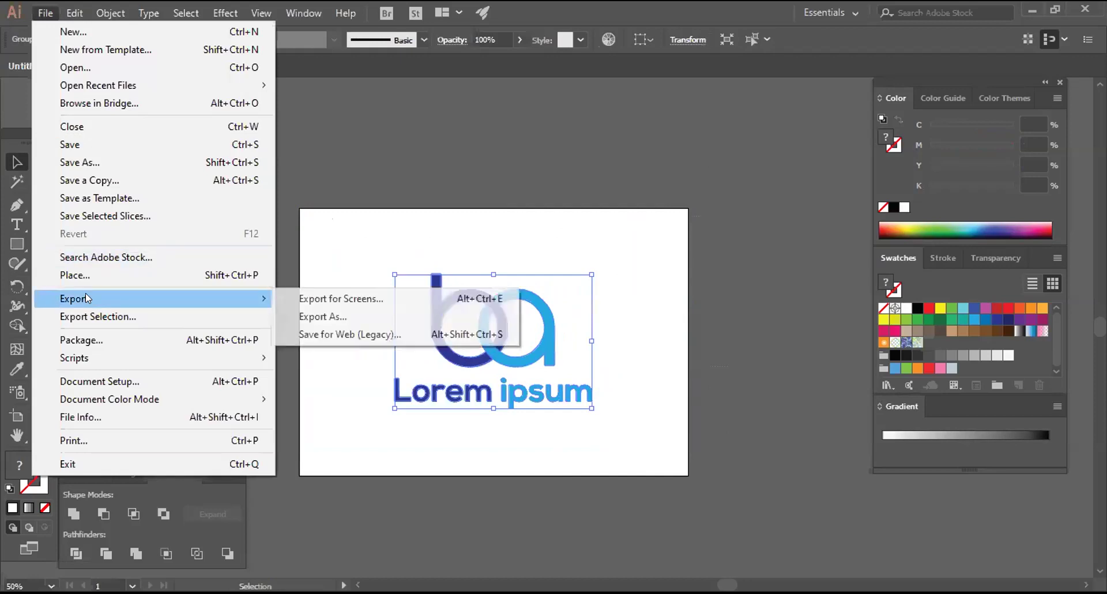
- In Save for Web, frame the logo preview and choose the transparent PNG-24 format
left_click(331, 334)
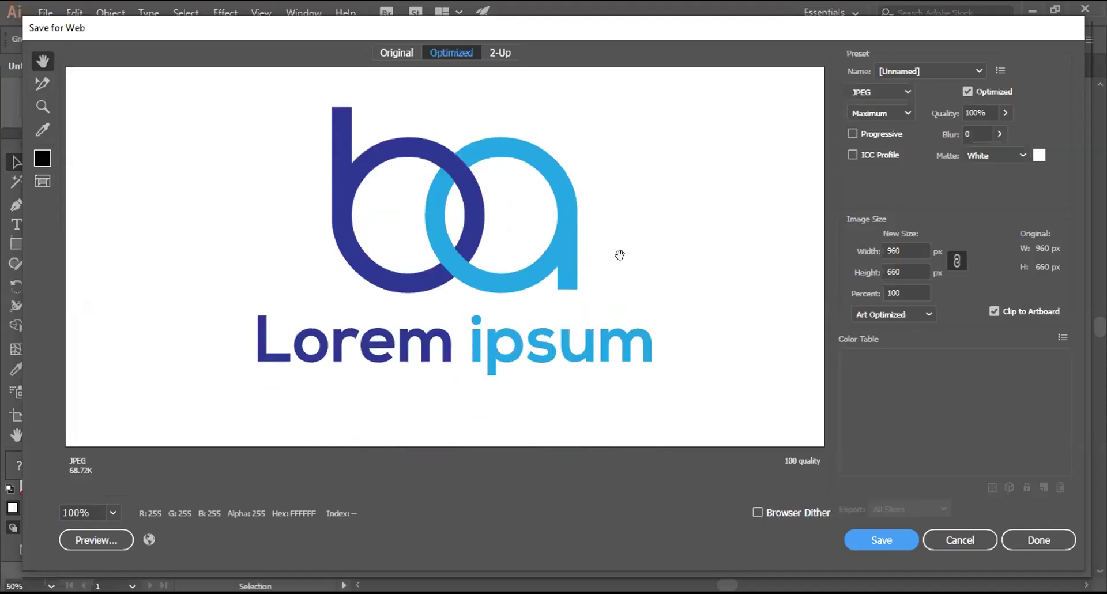
left_click_drag(615, 346, 648, 288)
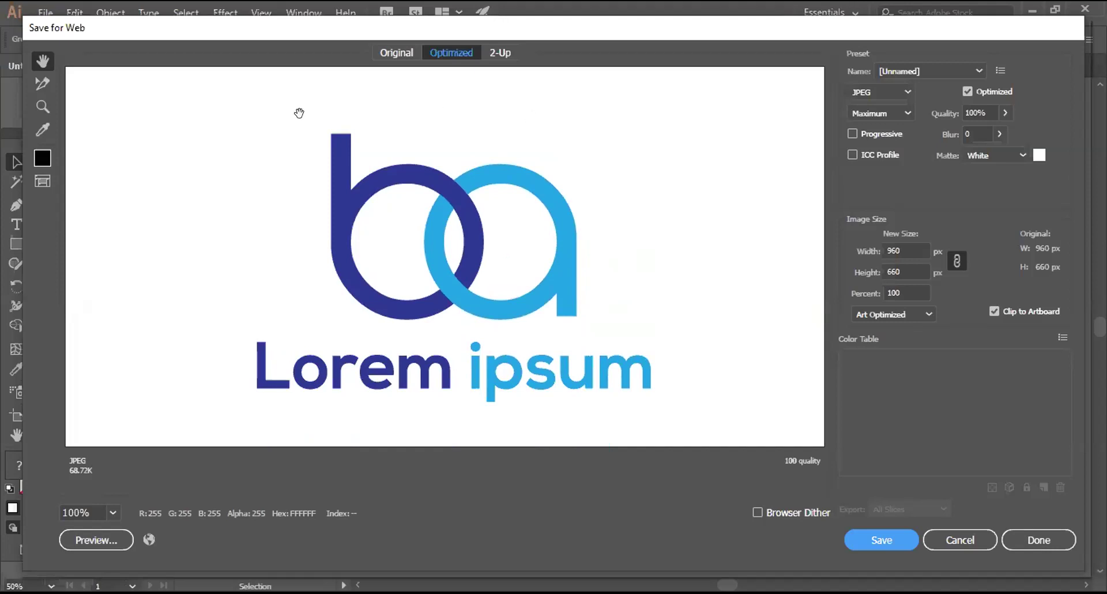
mouse_move(697, 235)
left_mouse_down()
mouse_move(675, 297)
mouse_move(695, 250)
mouse_move(647, 316)
mouse_move(678, 265)
left_mouse_up()
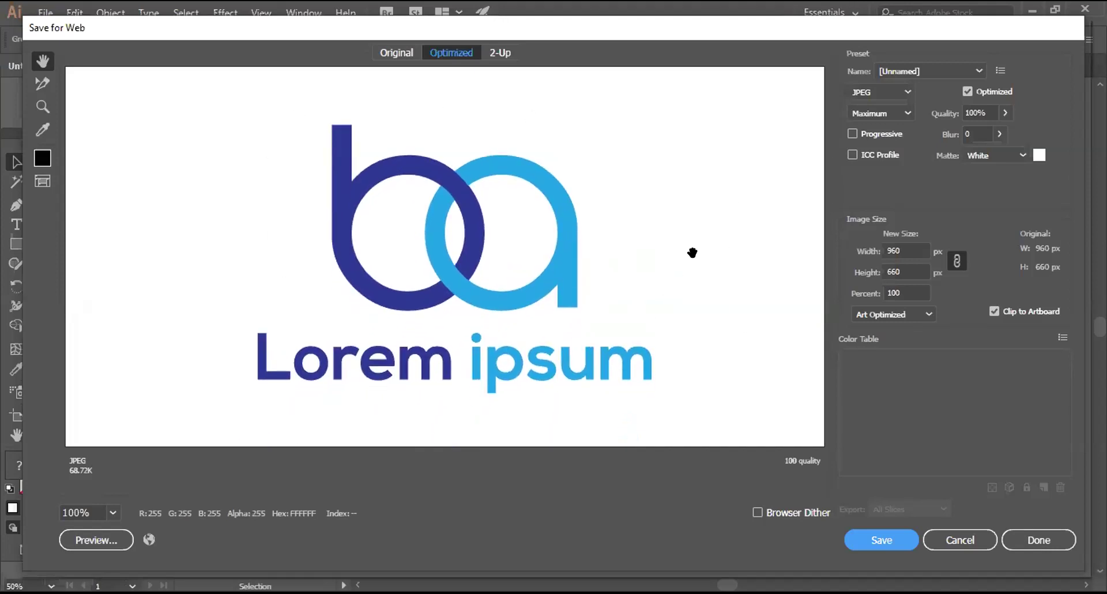
left_click(903, 92)
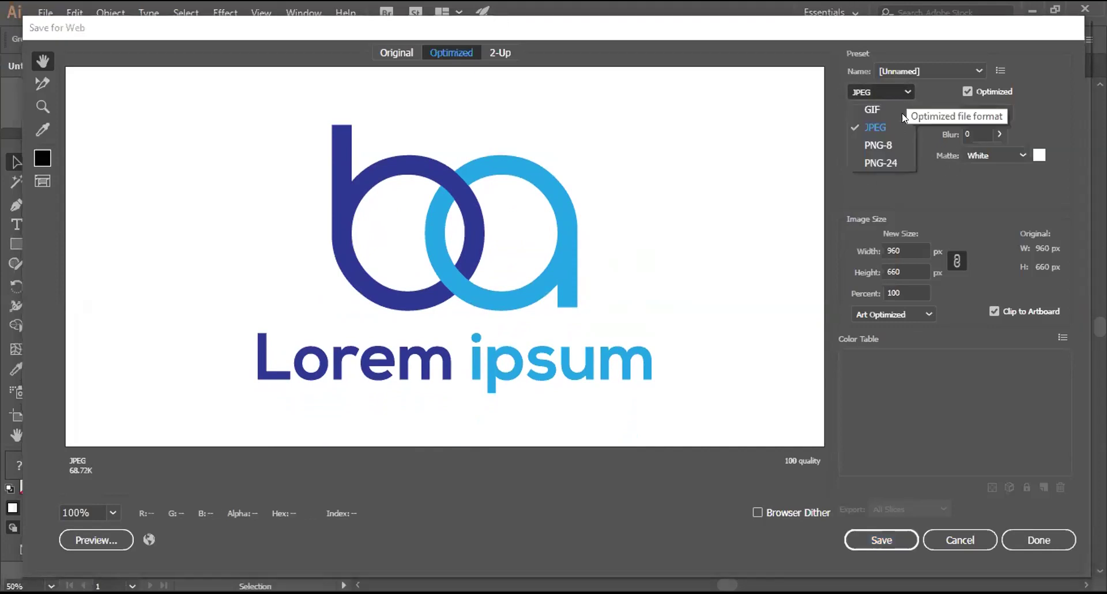
left_click(881, 163)
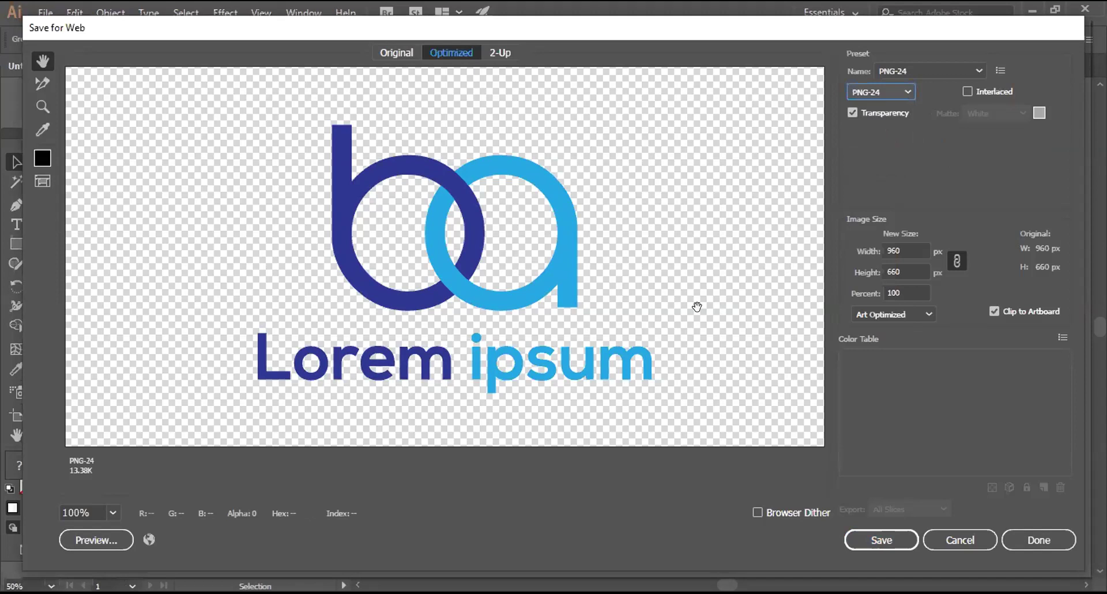
scroll(645, 184, "up", 2)
scroll(654, 213, "down", 1)
scroll(669, 253, "down", 1)
scroll(692, 323, "up", 2)
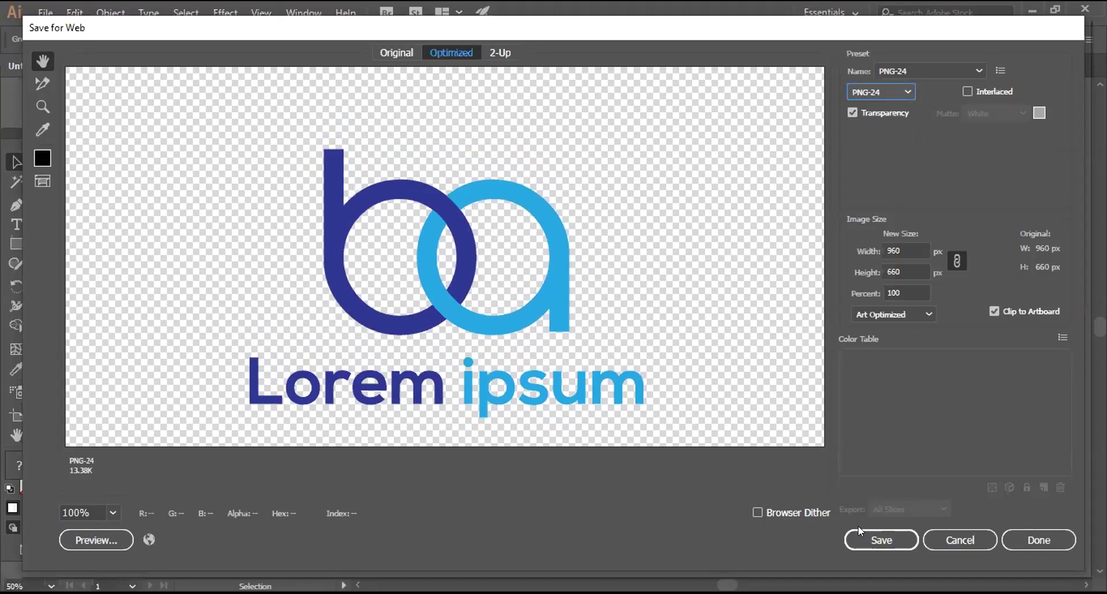
- Save the PNG-24 export to the Desktop with the file name tb
left_click(874, 539)
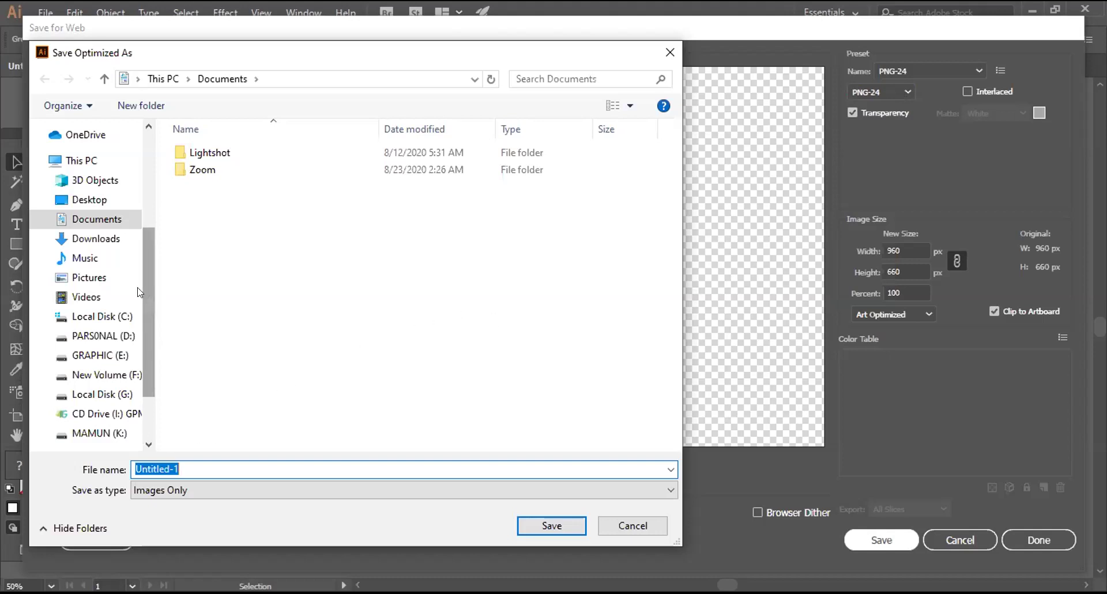
left_click(89, 203)
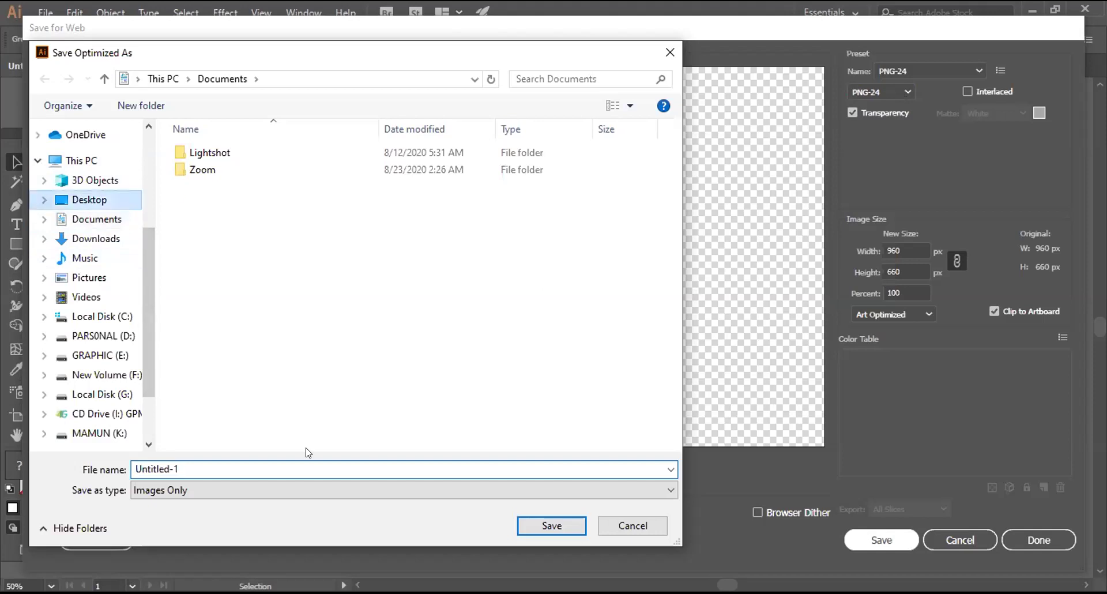
left_click(191, 462)
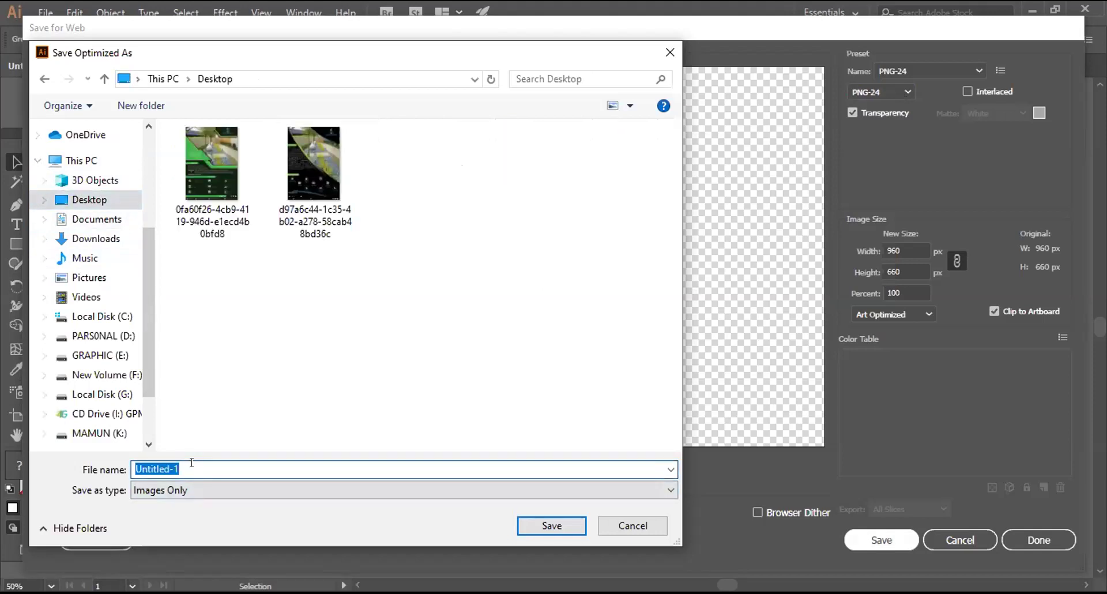
type("tb")
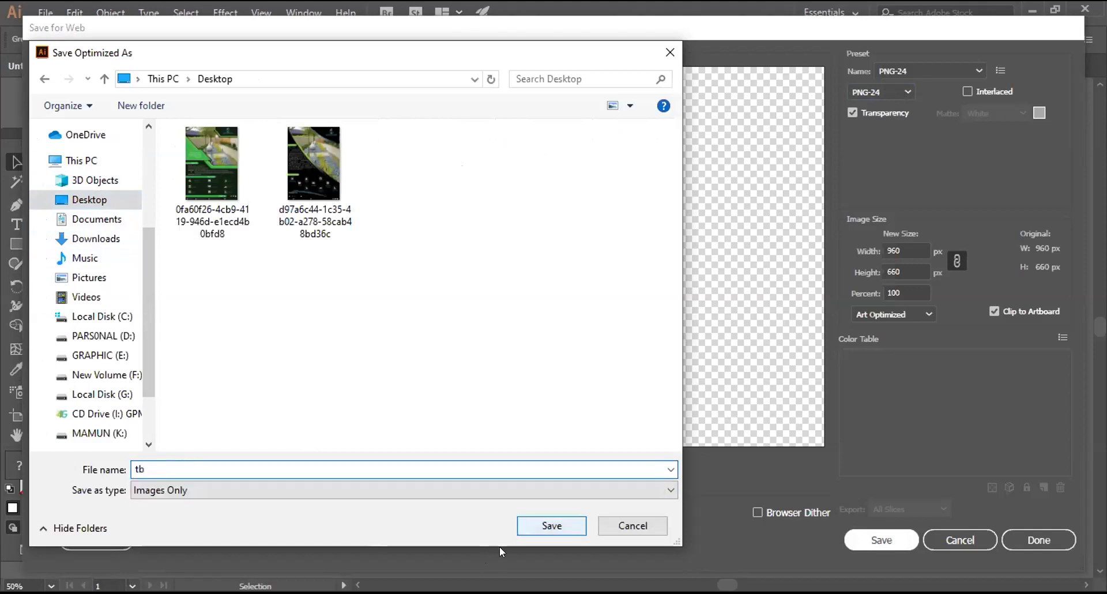
key("ctrl+a")
key("Return")
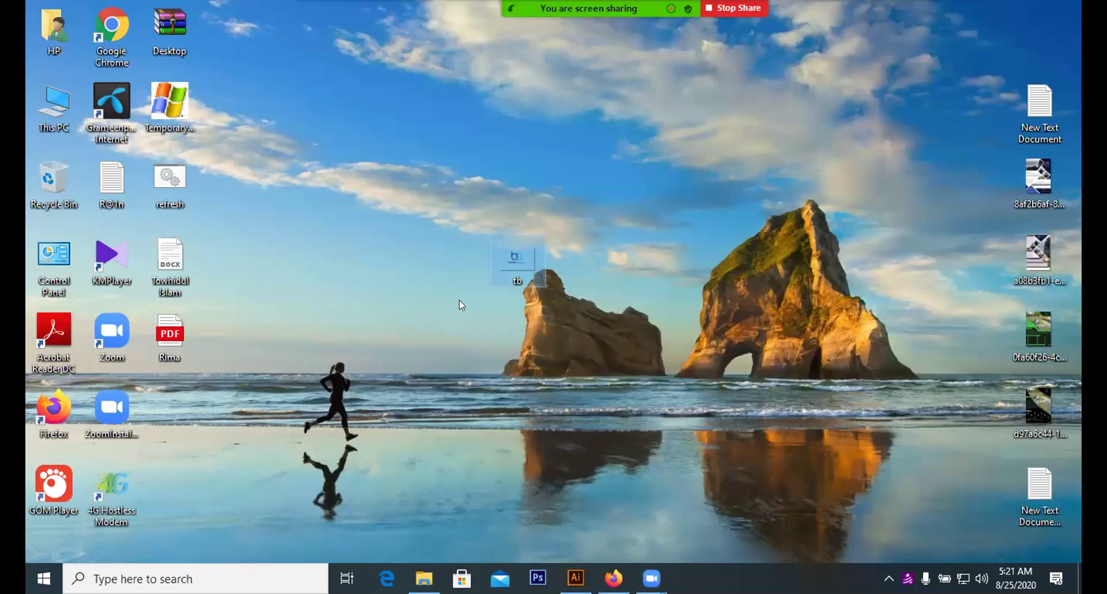
- Copy the Brigg-House-1 image from the freelancec folder on GRAPHIC (E:)
left_click_drag(518, 259, 459, 260)
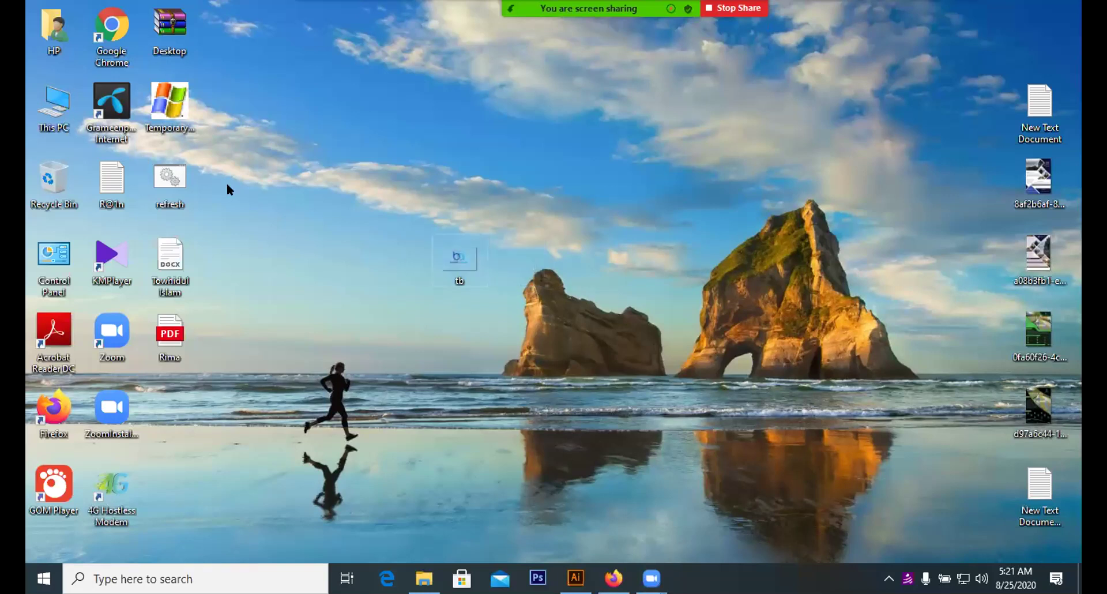
key("super+e")
double_click(621, 278)
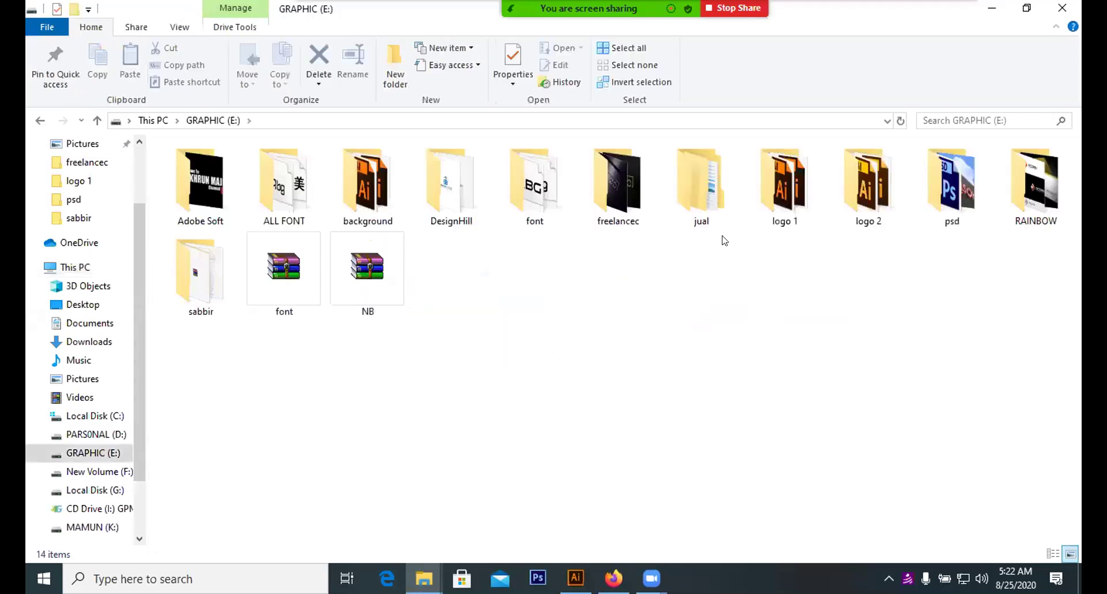
double_click(636, 207)
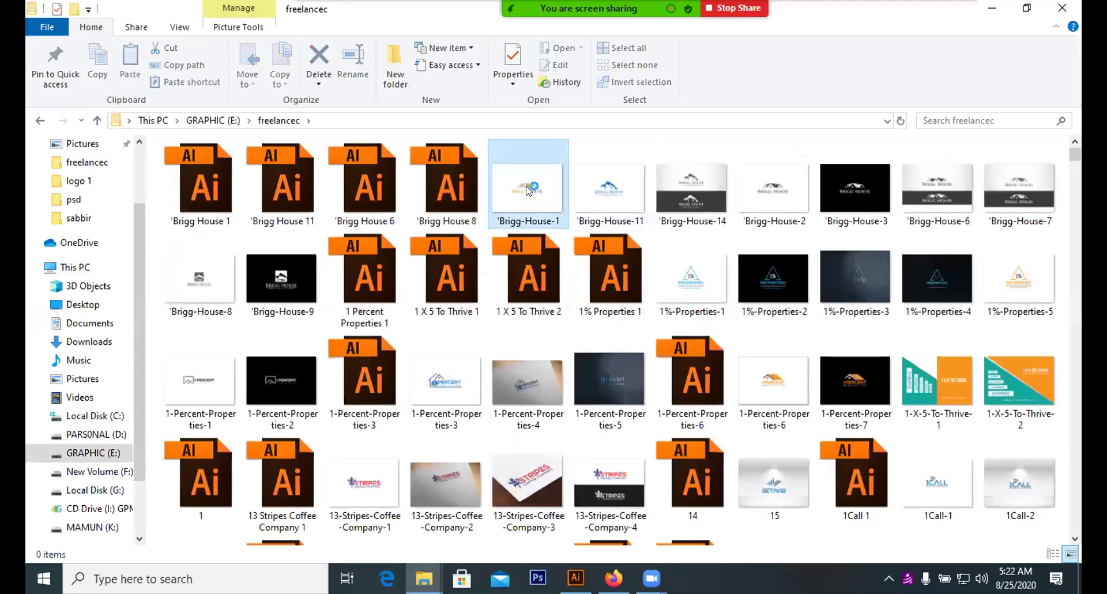
left_click(528, 190)
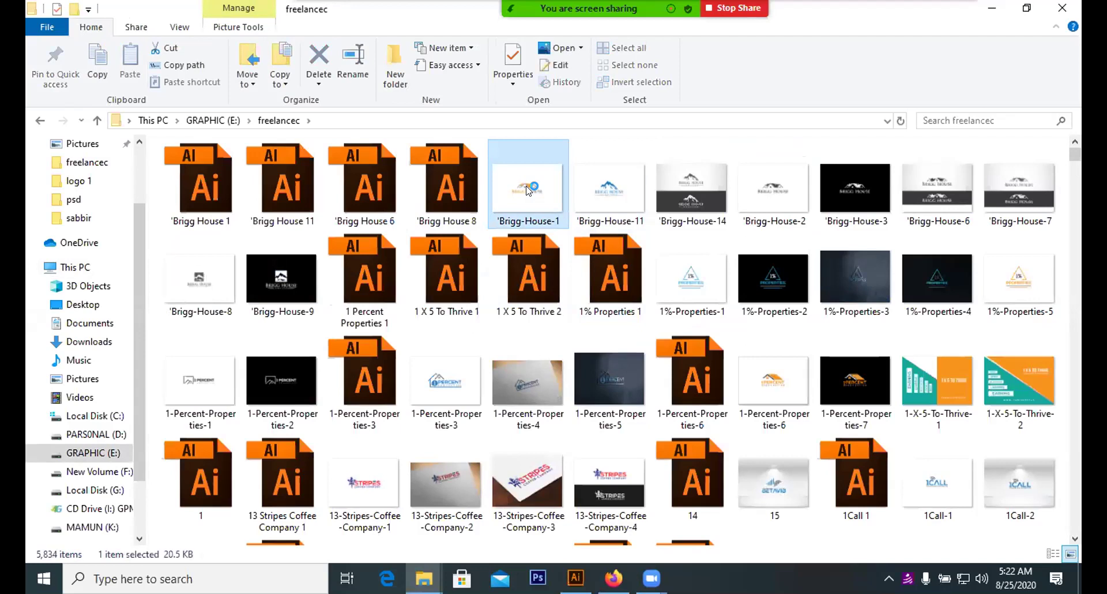
right_click(529, 190)
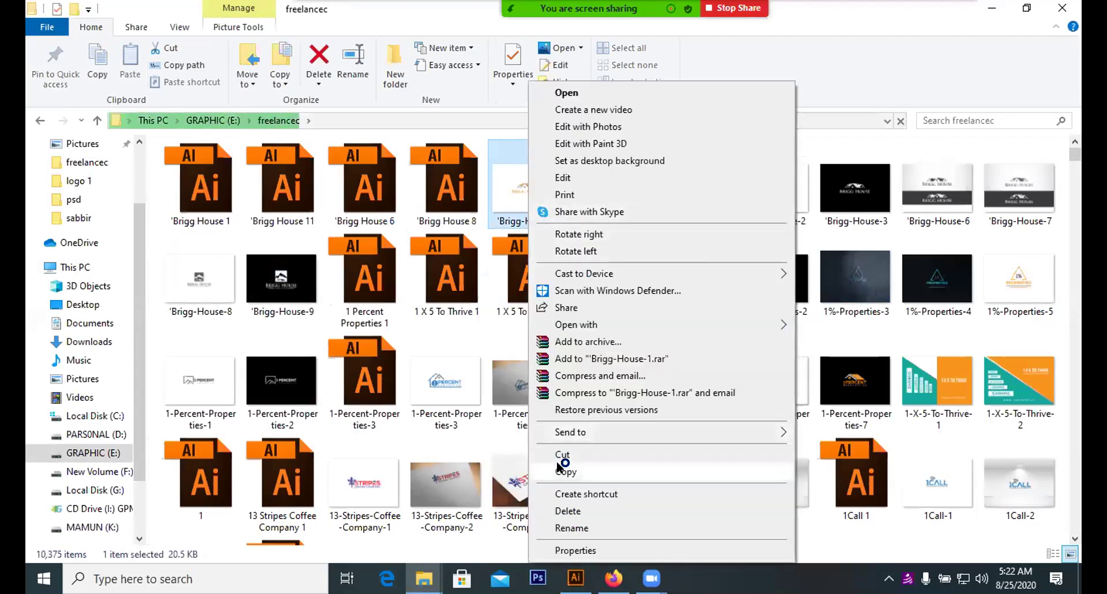
left_click(574, 469)
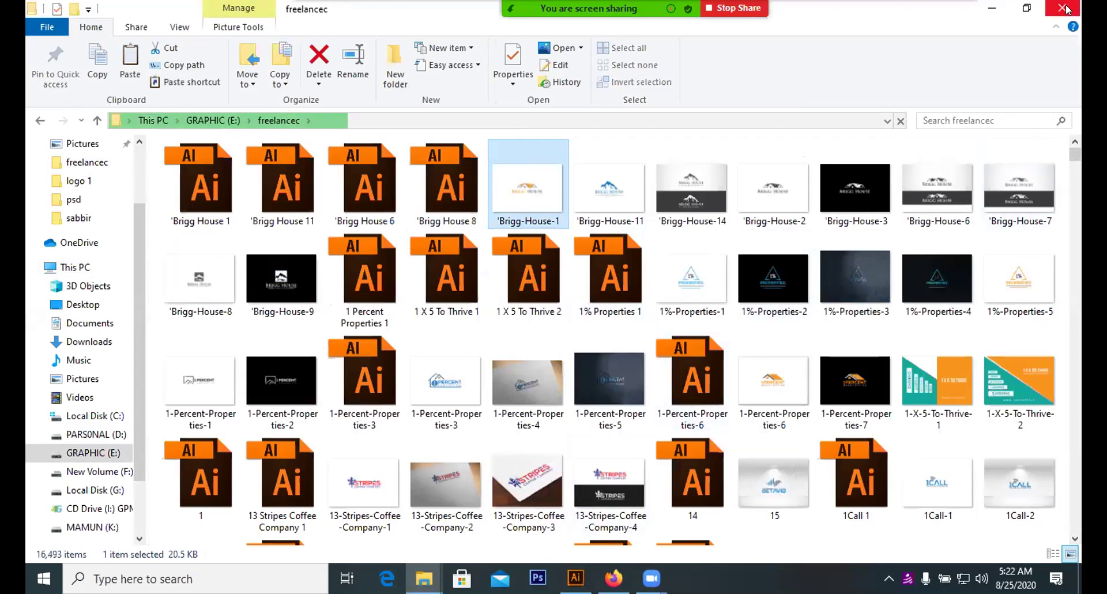
- Paste Brigg-House-1 onto the desktop and line it up beside the tb icon
key("super+d")
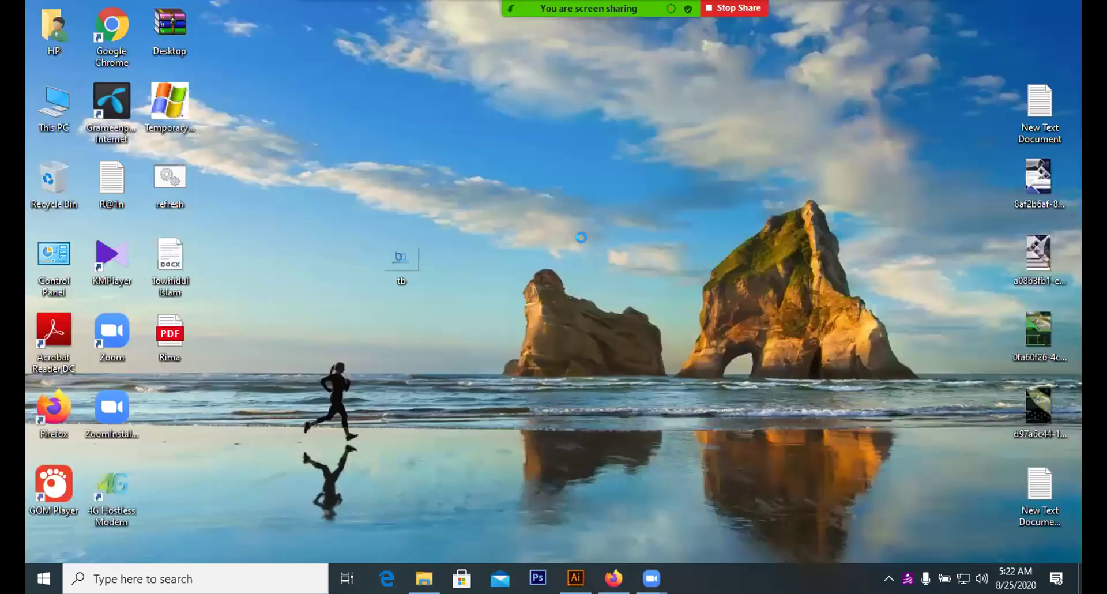
right_click(582, 218)
key("ctrl+v")
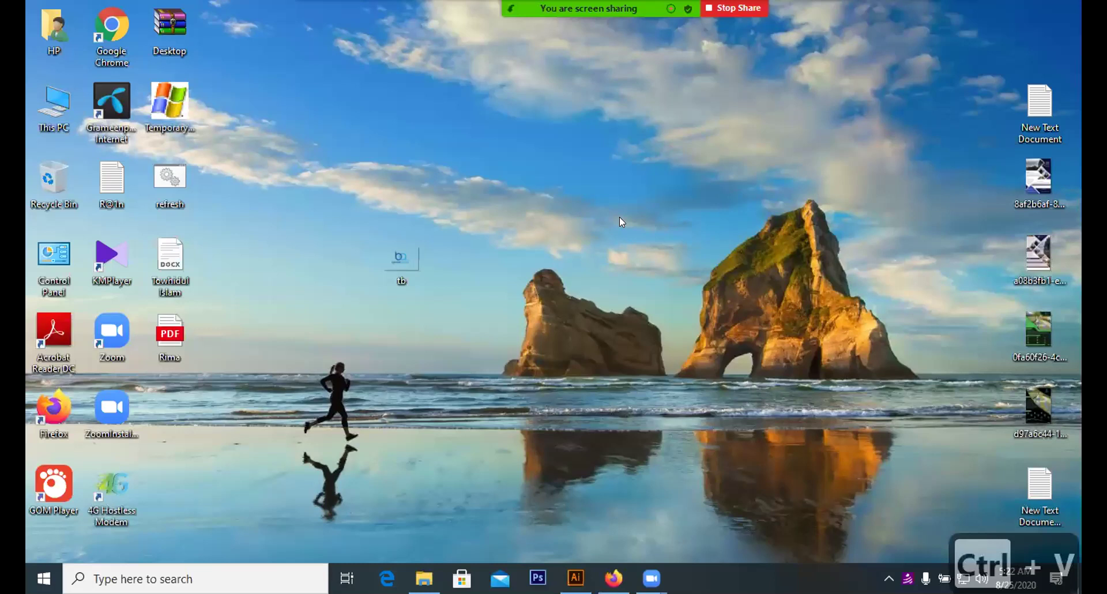
left_click(843, 382)
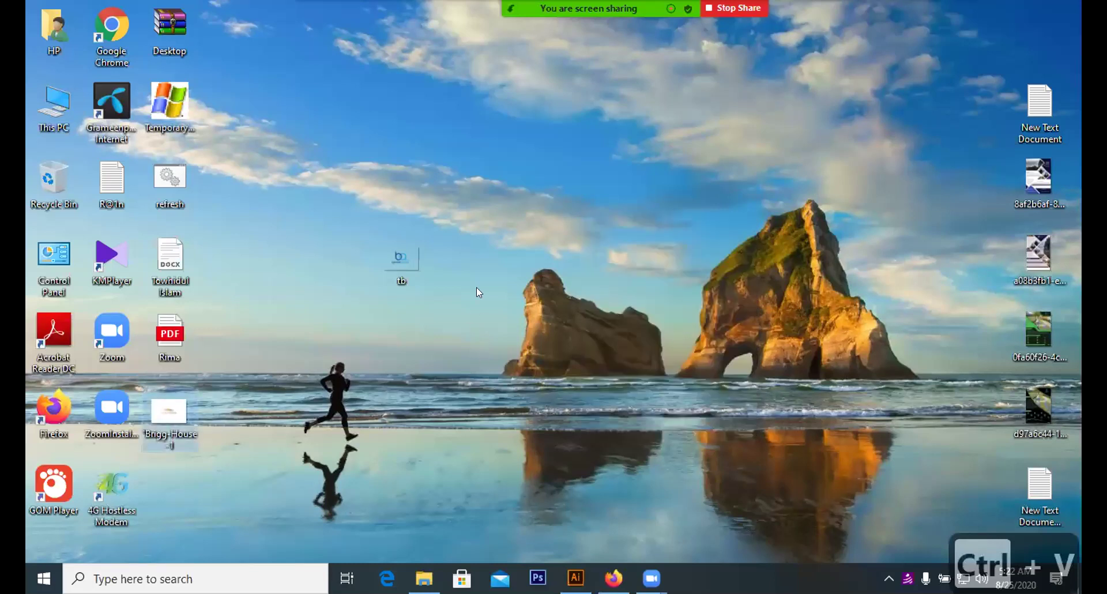
left_click_drag(177, 416, 476, 288)
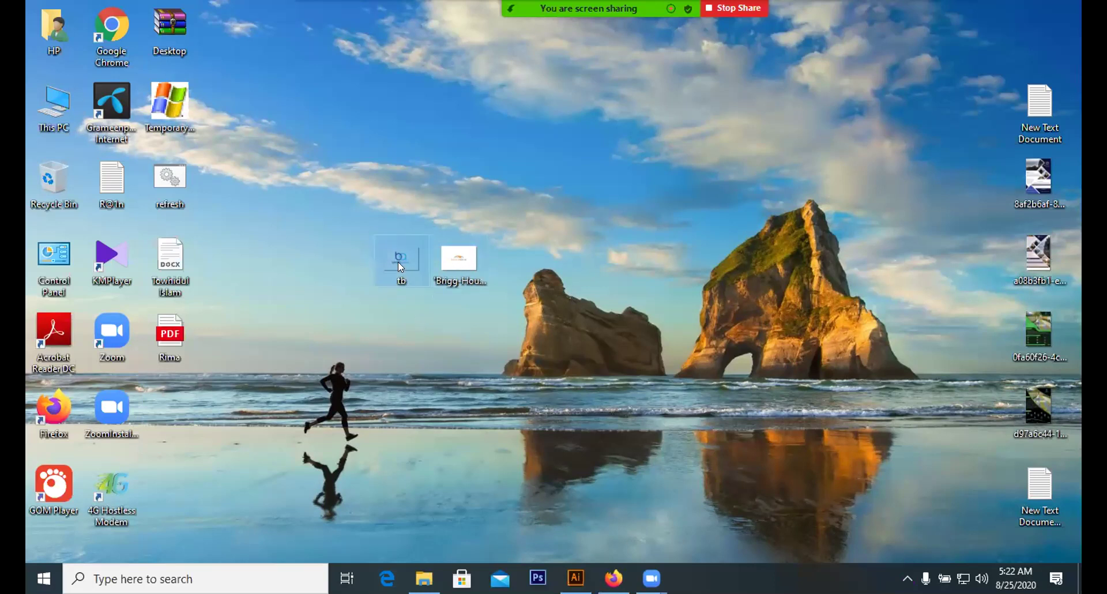
left_click(576, 285)
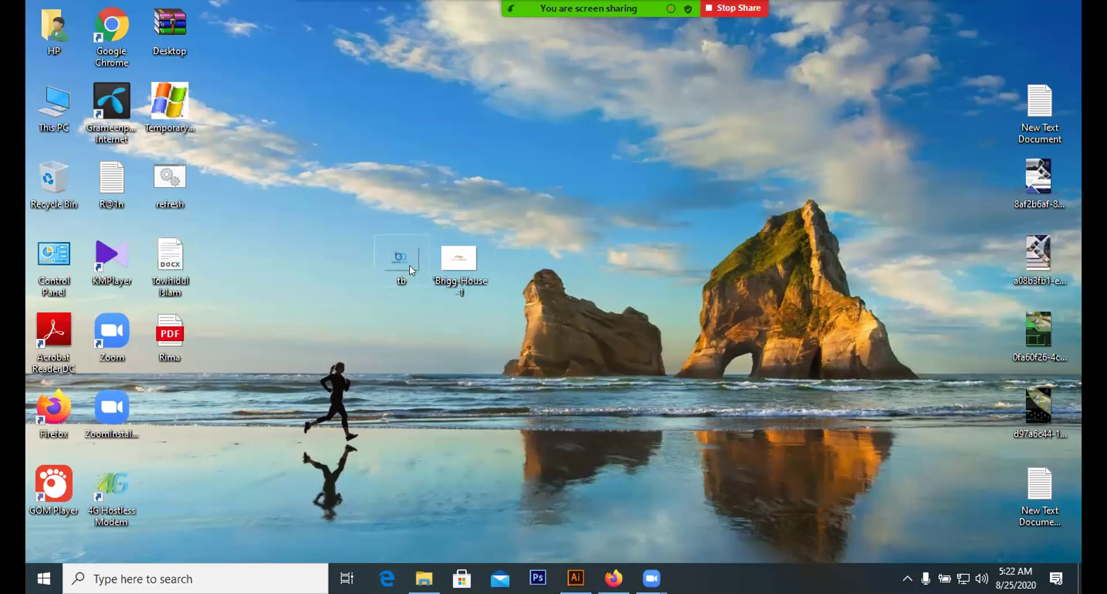
left_click_drag(410, 265, 410, 190)
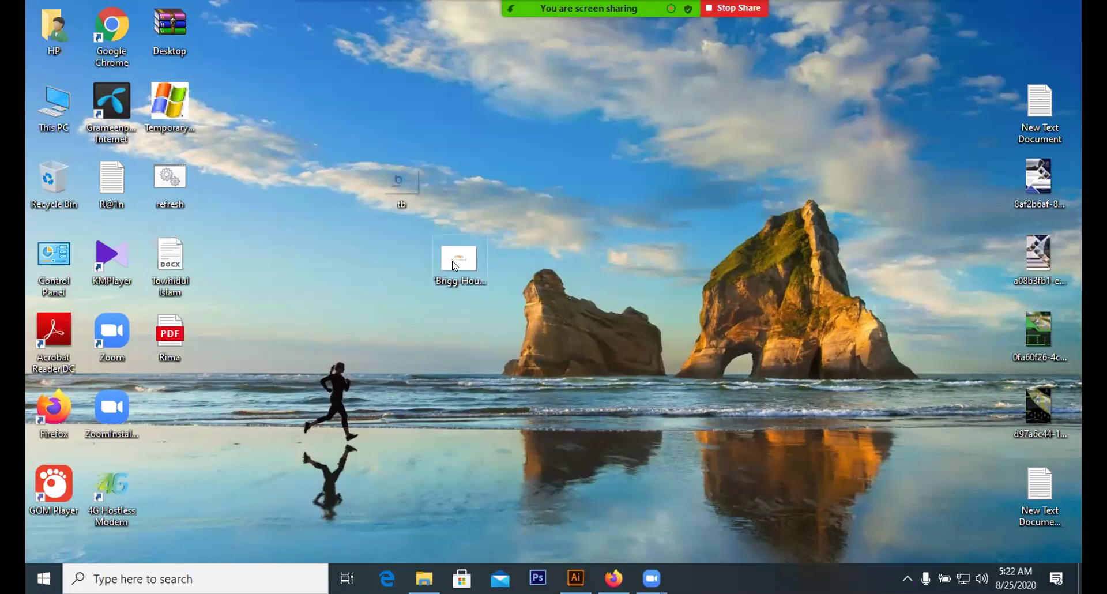
left_click_drag(455, 265, 455, 189)
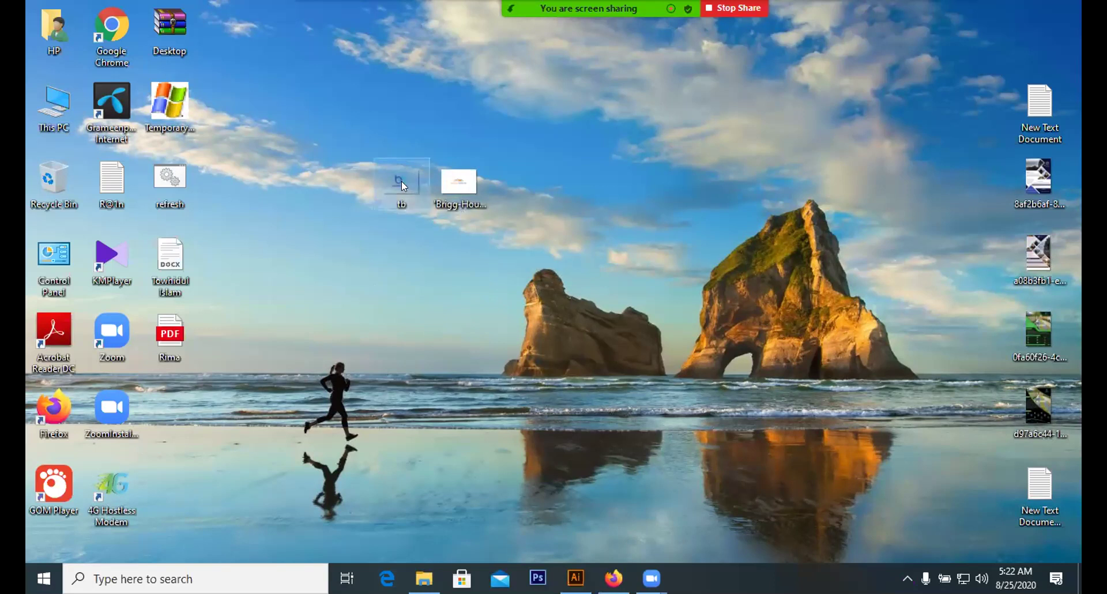
left_click(456, 182)
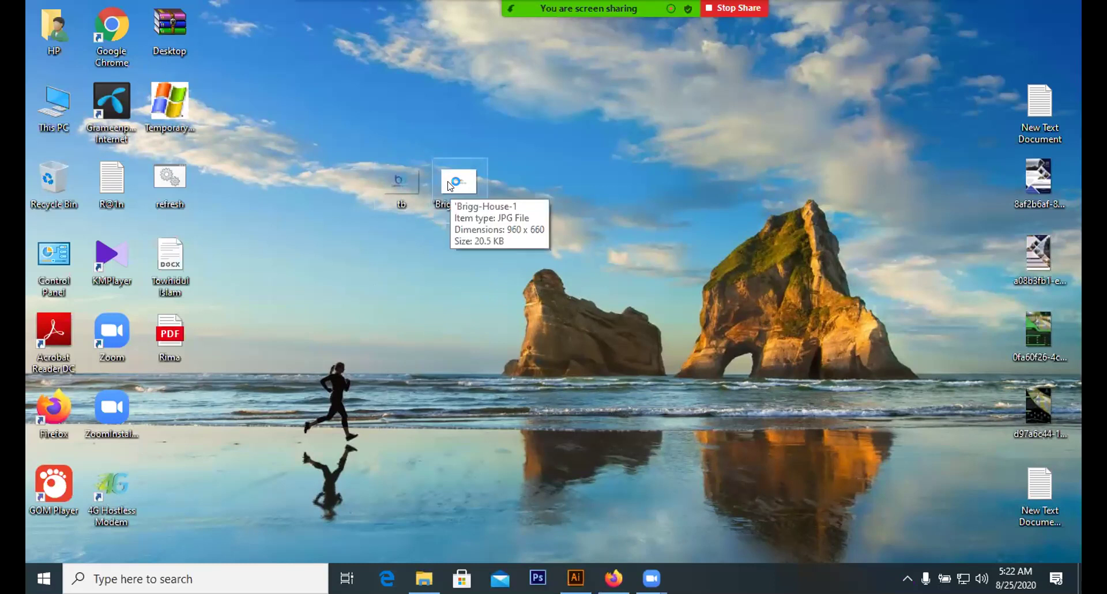
- Open Brigg-House-1 in Photos, then bring up tb.png in its own Photos window
double_click(449, 185)
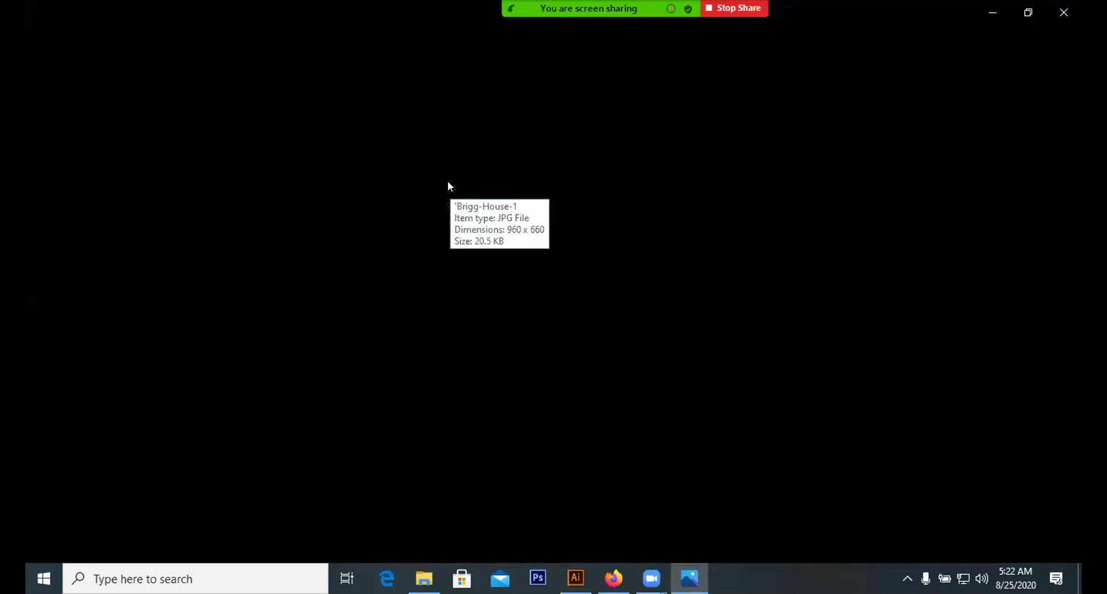
left_click(990, 15)
left_click(387, 173)
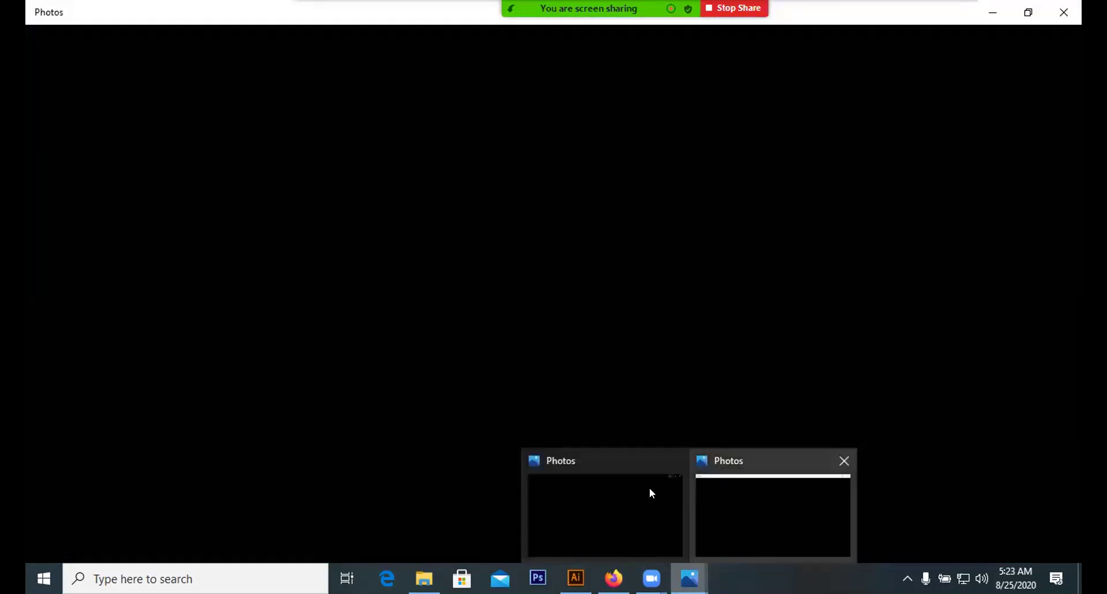
left_click(624, 500)
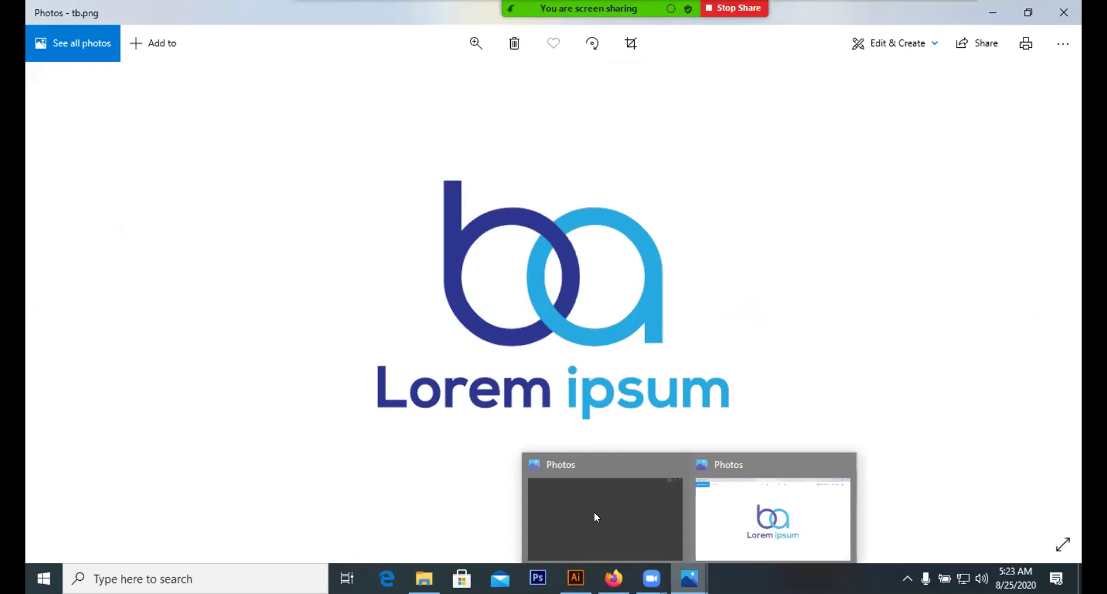
left_click(594, 511)
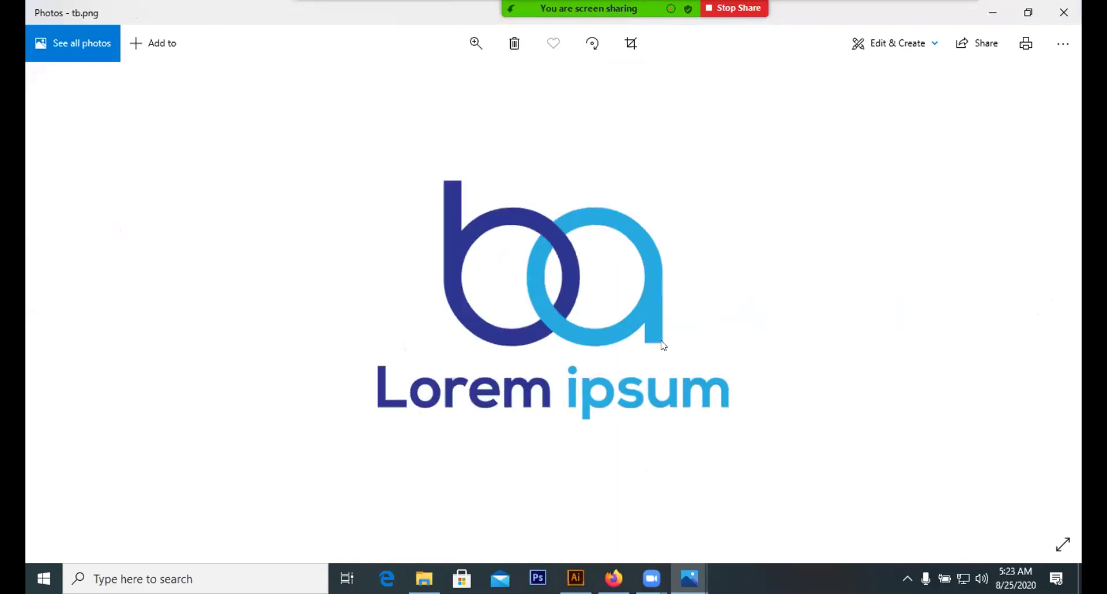
- Flip between Brigg-House-1.jpg and tb.png in Photos to compare the two logos
key("Left")
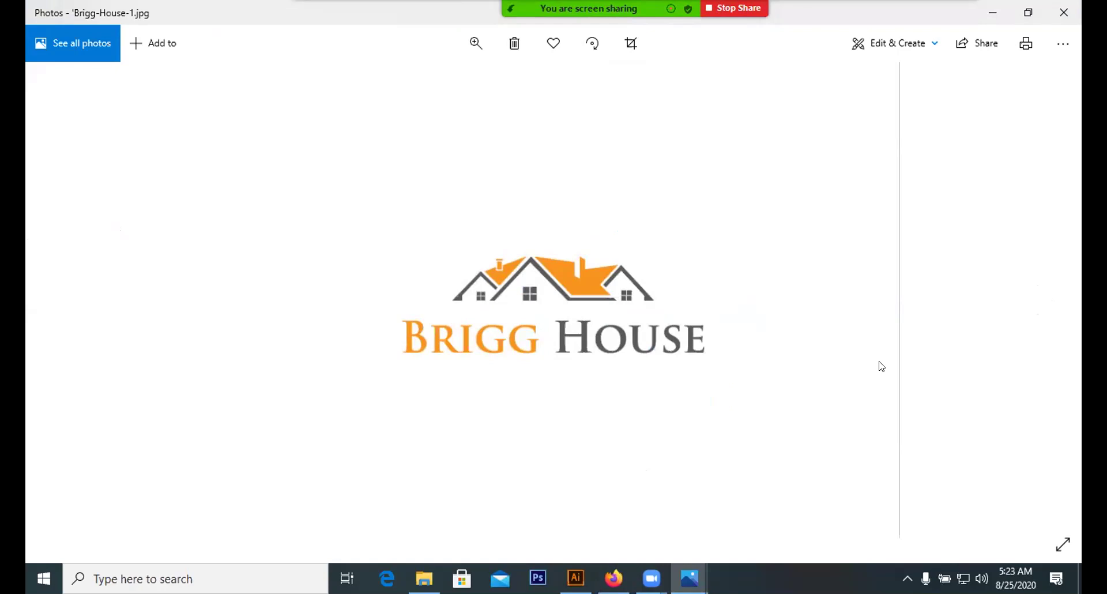
key("Right")
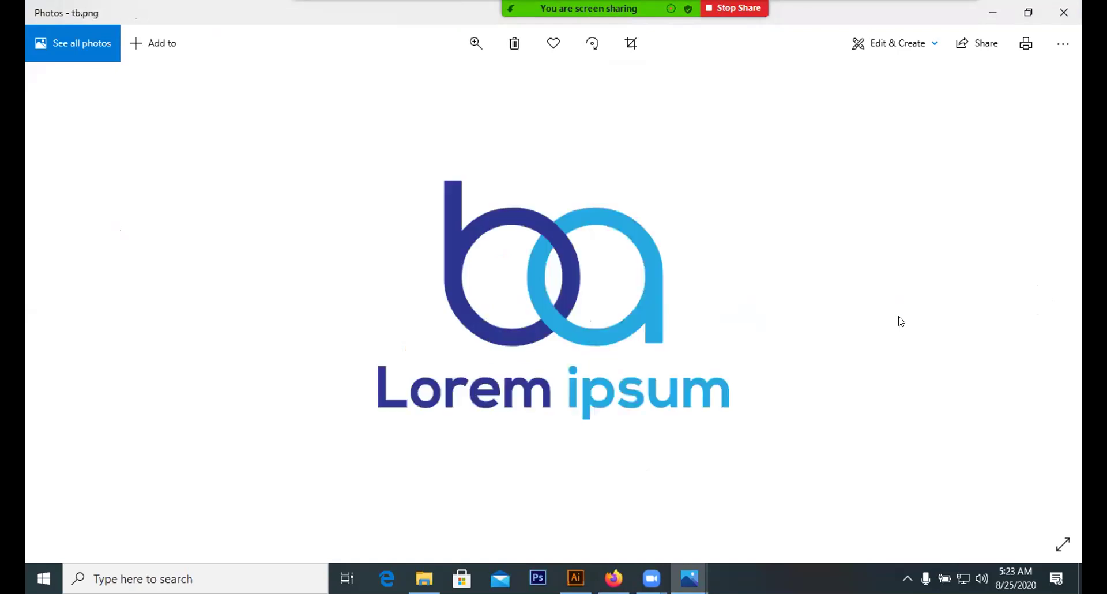
key("Left")
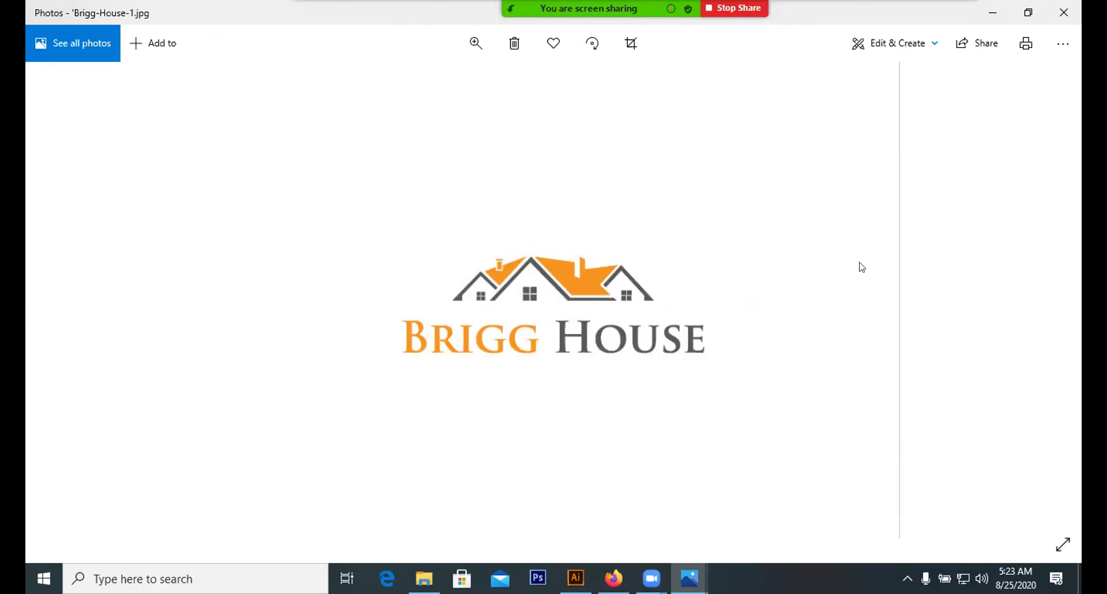
left_click(1056, 296)
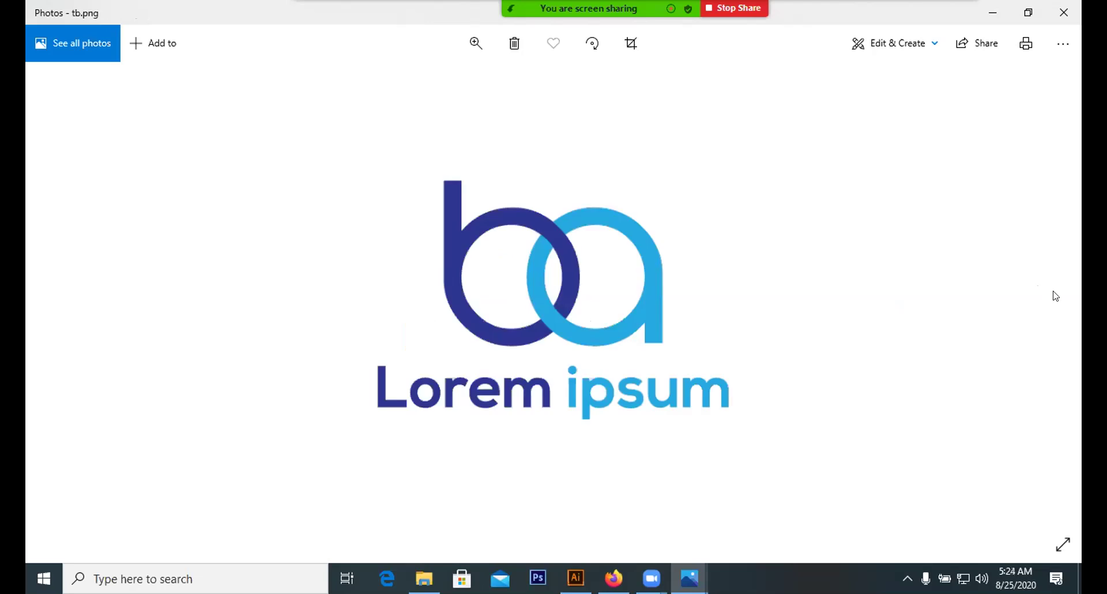
left_click(1055, 296)
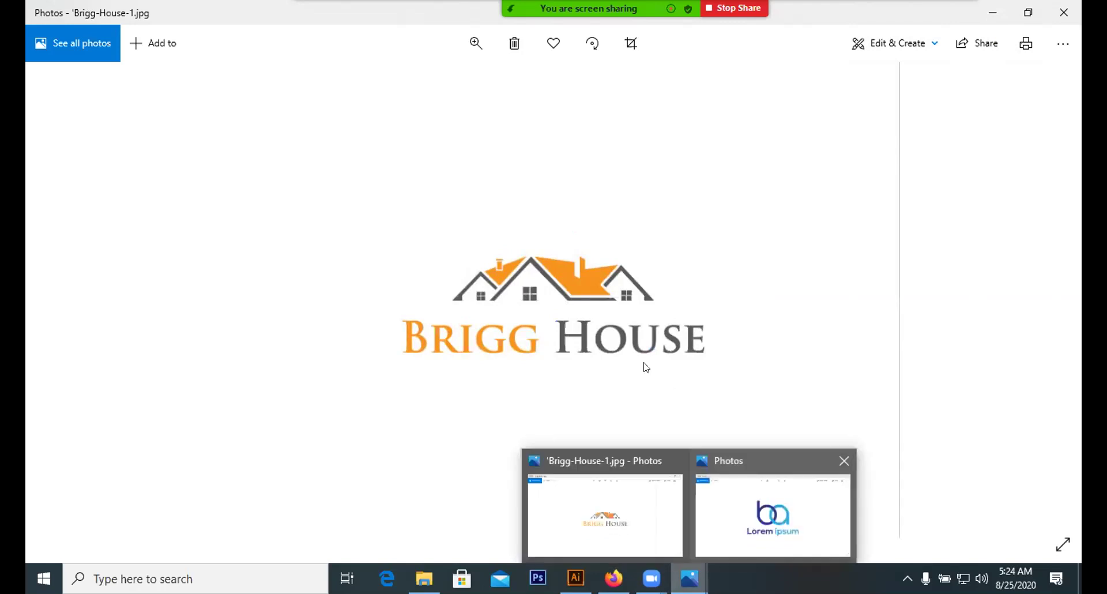
key("alt+Tab")
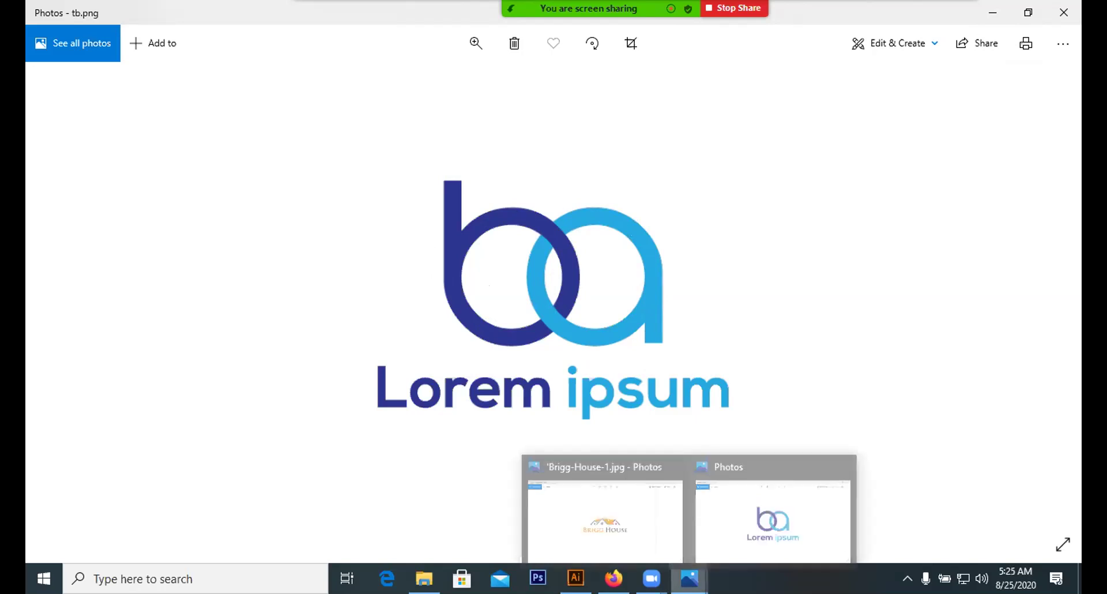
- Compare the tb.png ba logo with the Brigg House logo in Photos, then close Photos
key("alt+Tab")
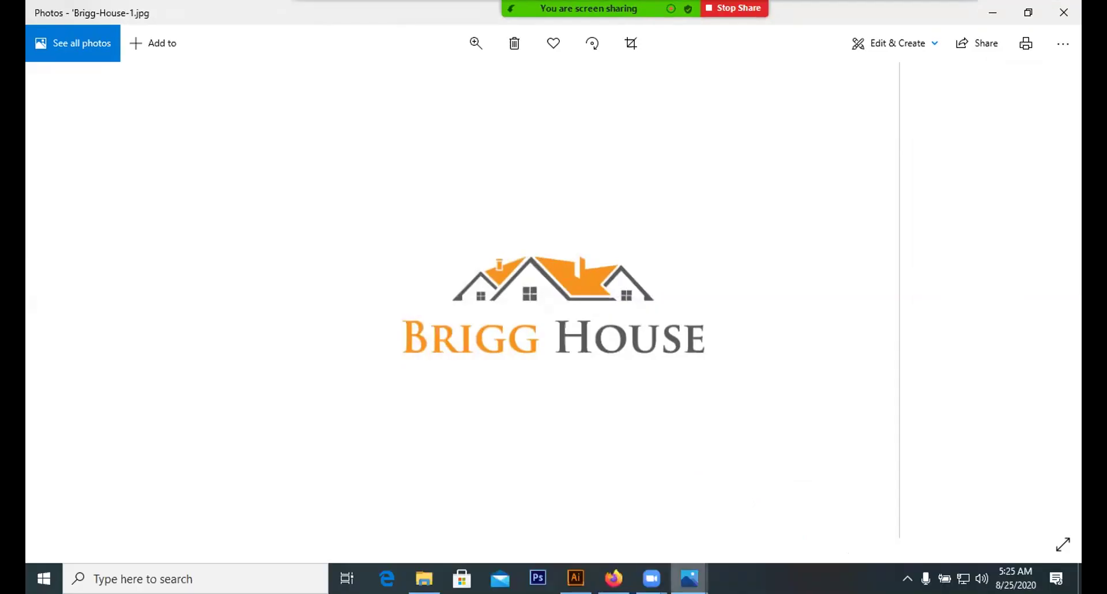
key("Right")
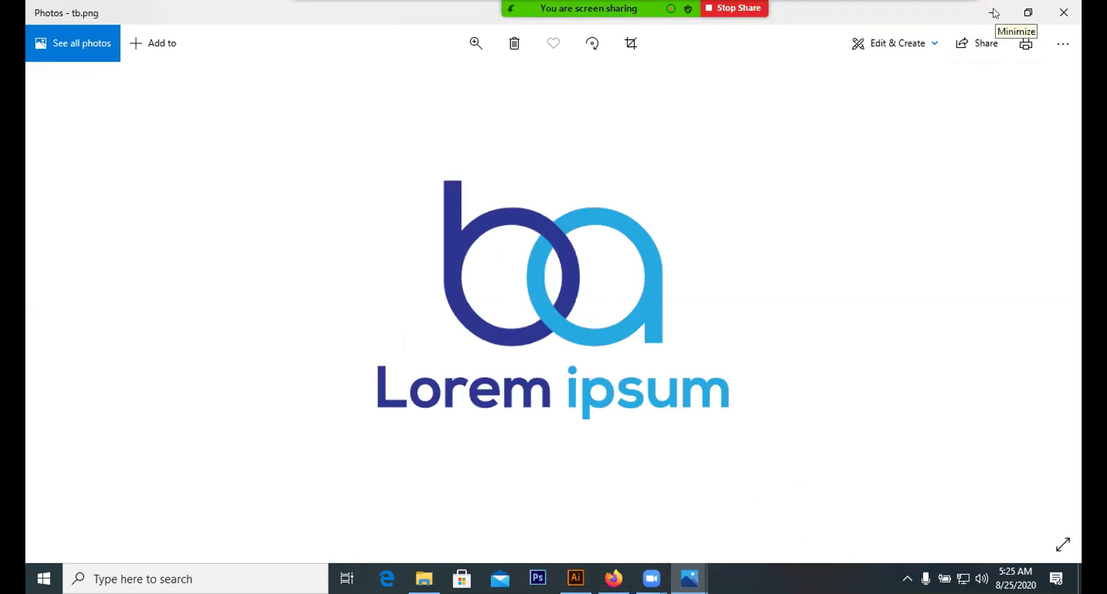
mouse_move(689, 579)
left_click(801, 512)
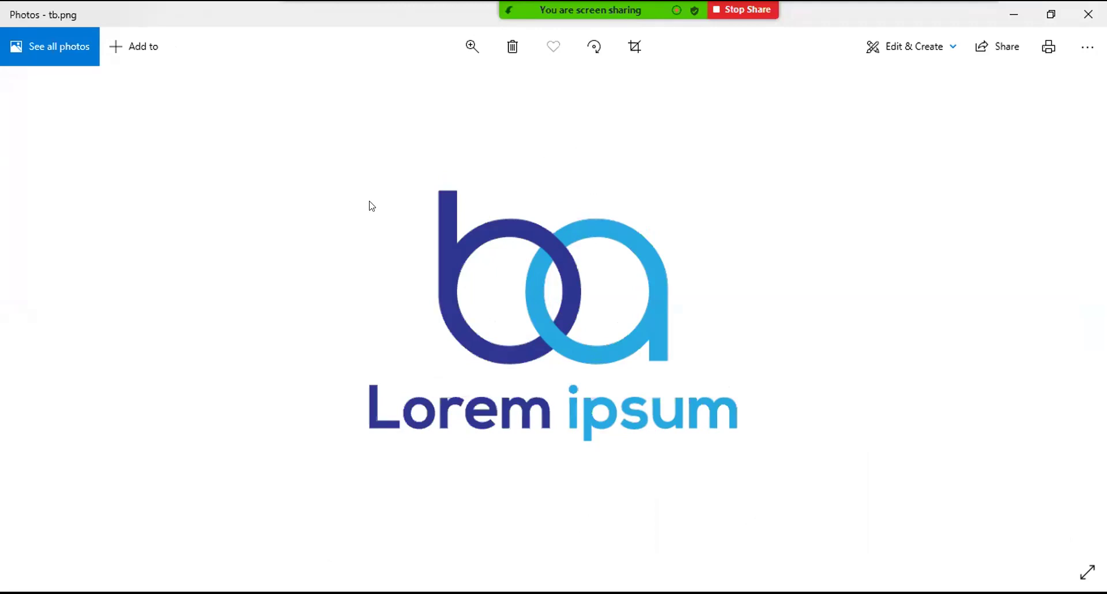
key("alt+F4")
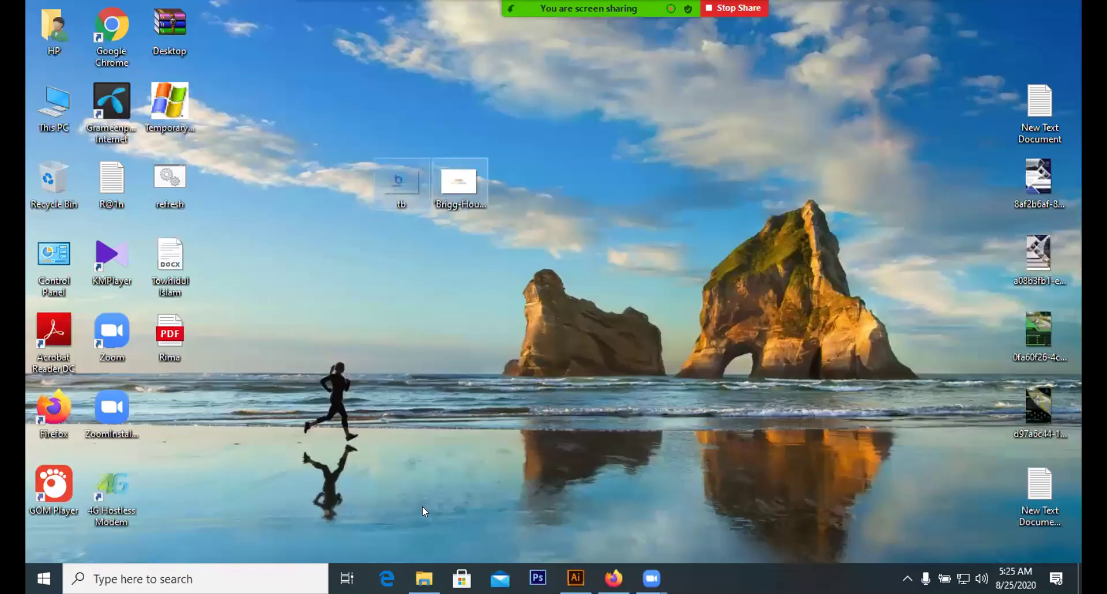
- Permanently delete the tb and Brigg House images from the desktop and stop the Zoom share
left_click(594, 346)
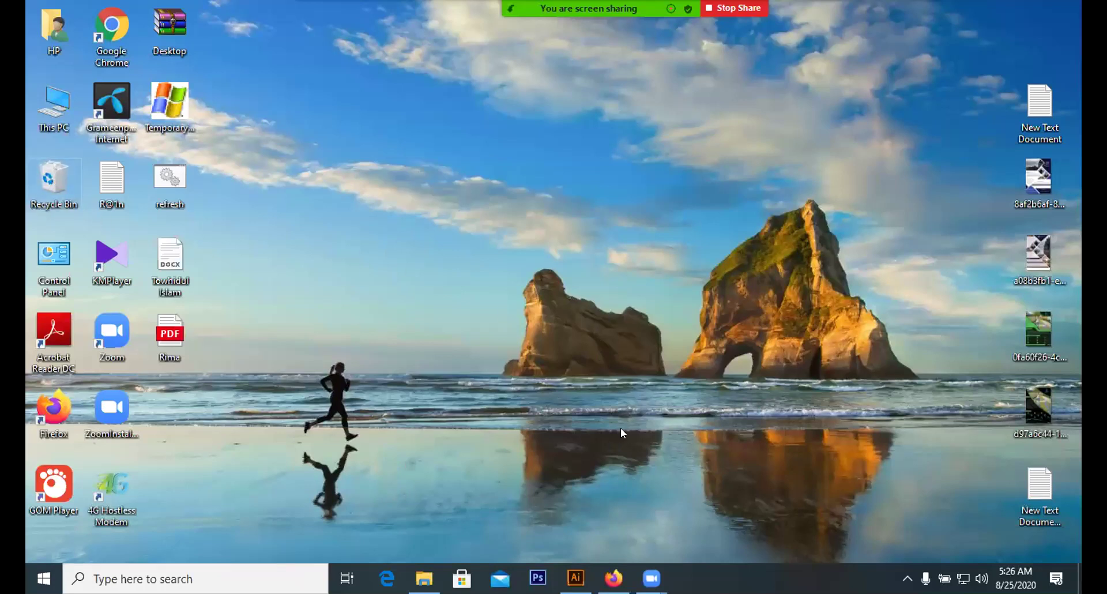
key("shift+Delete")
key("Return")
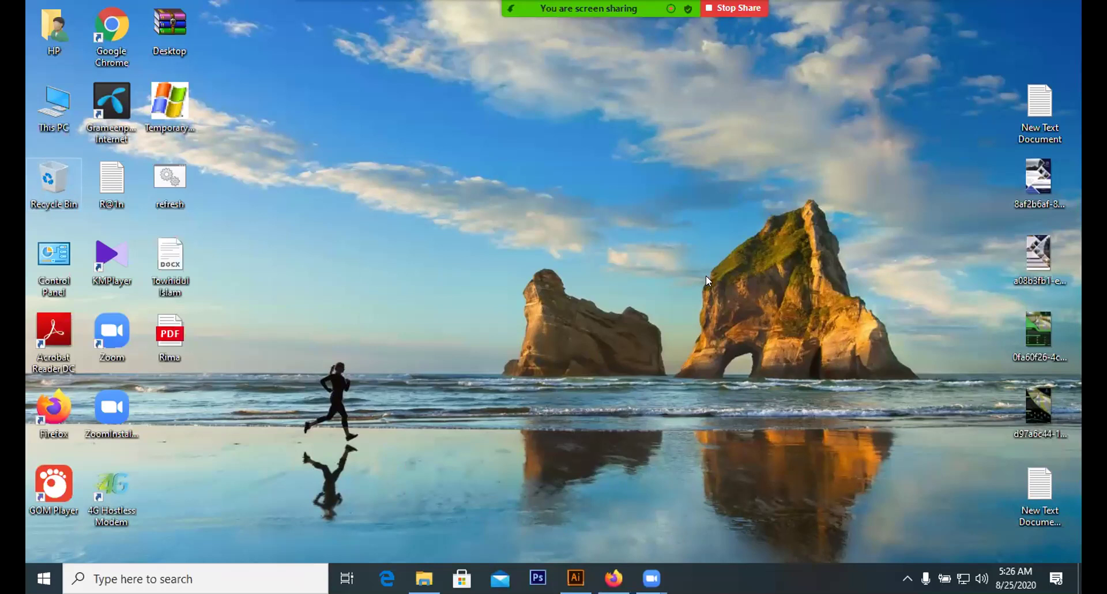
left_click(738, 13)
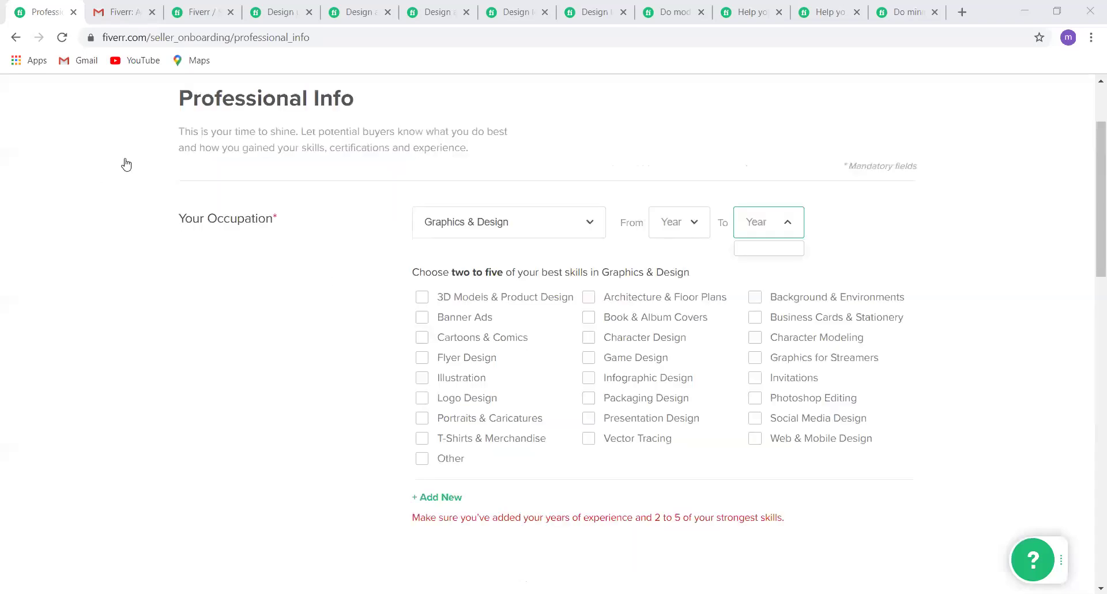
scroll(126, 164, "up", 2)
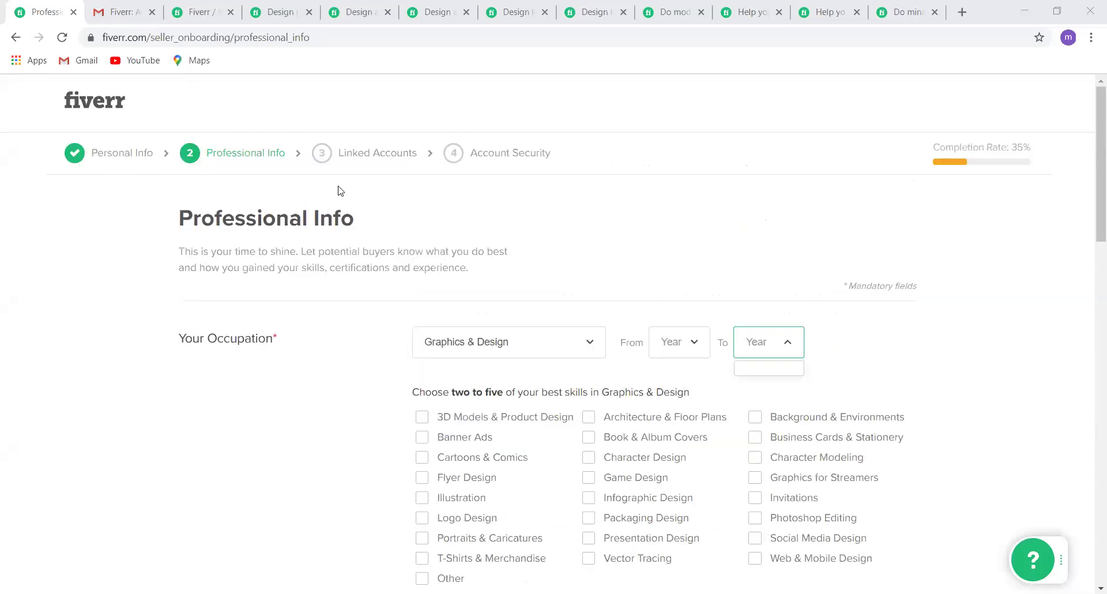
scroll(385, 180, "down", 2)
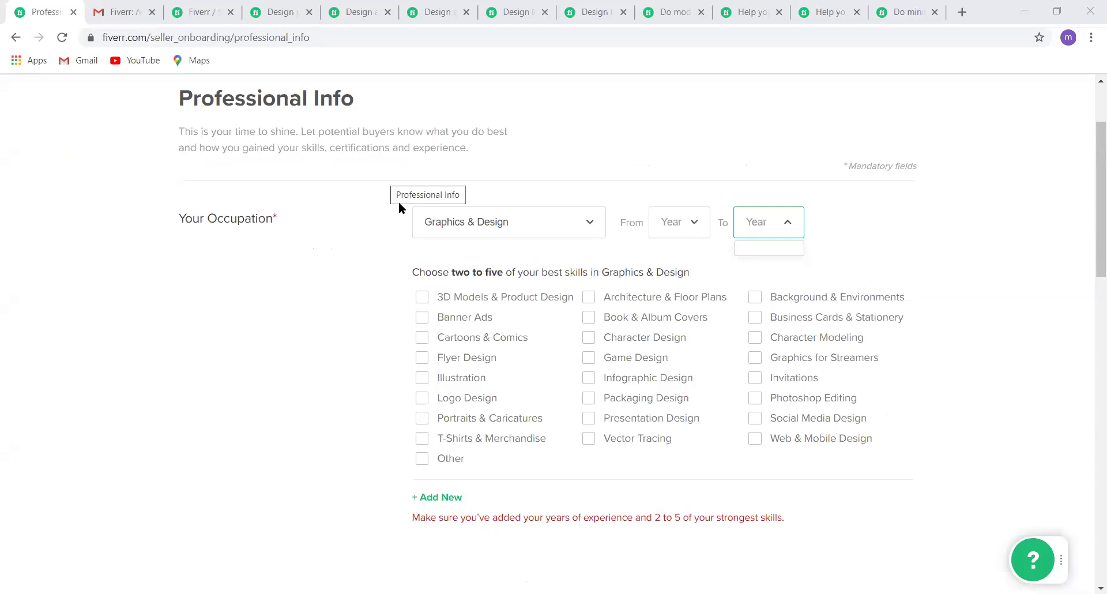
left_click(593, 233)
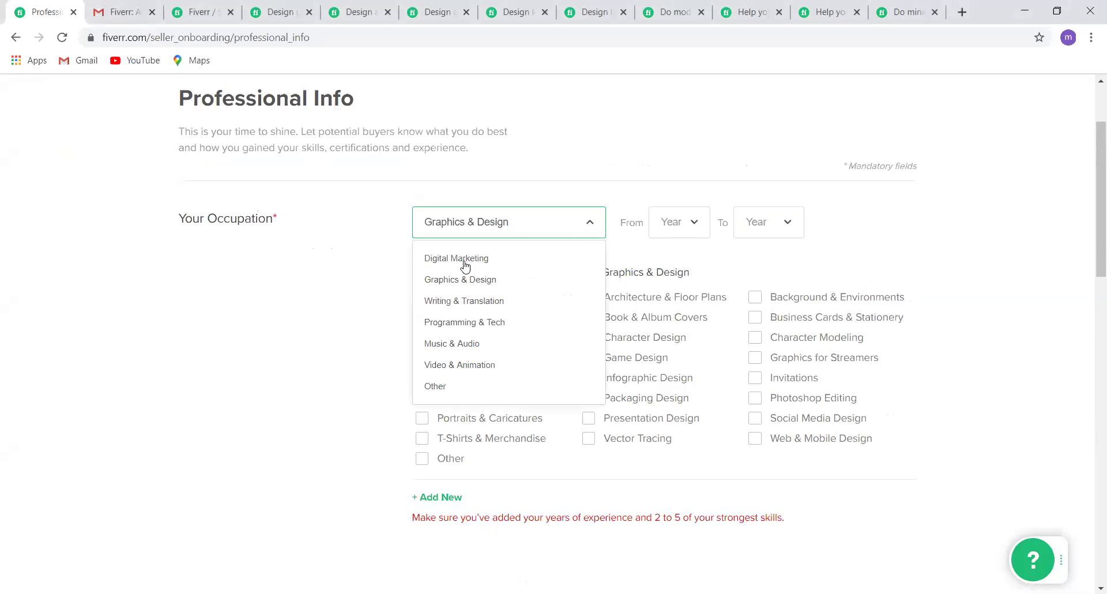
left_click(436, 286)
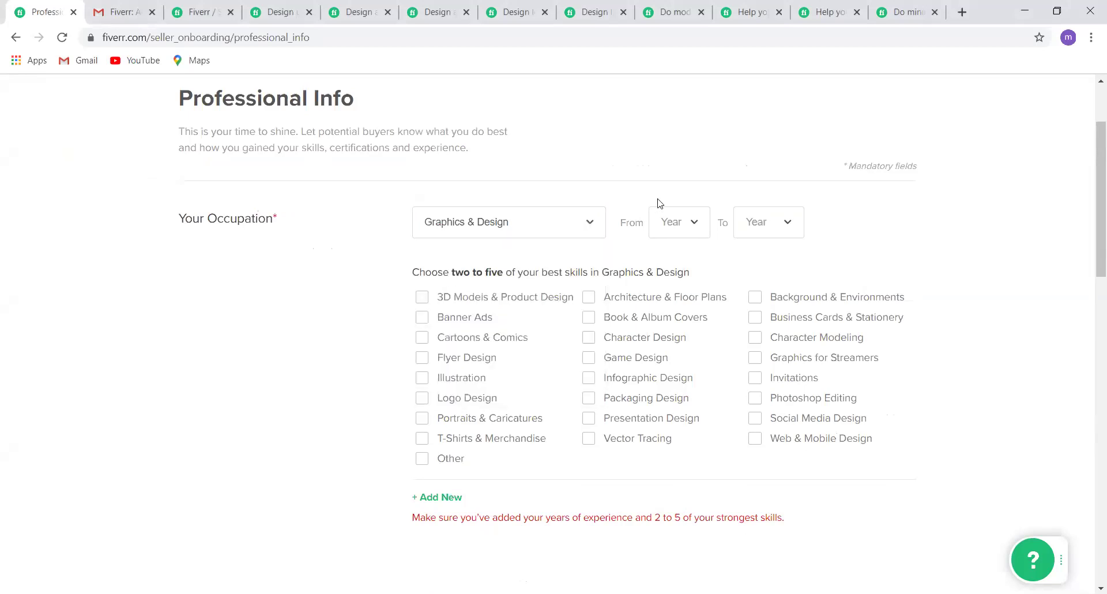
- Set Graphics & Design experience from 2018 to 2020, correcting an initial 2020 start year
left_click(695, 226)
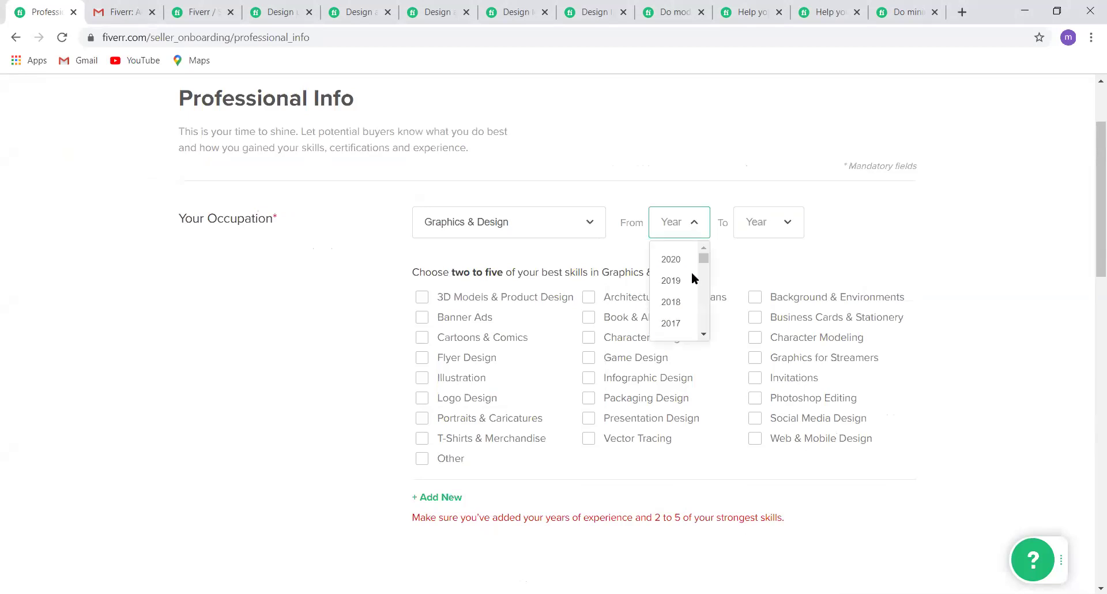
left_click(674, 265)
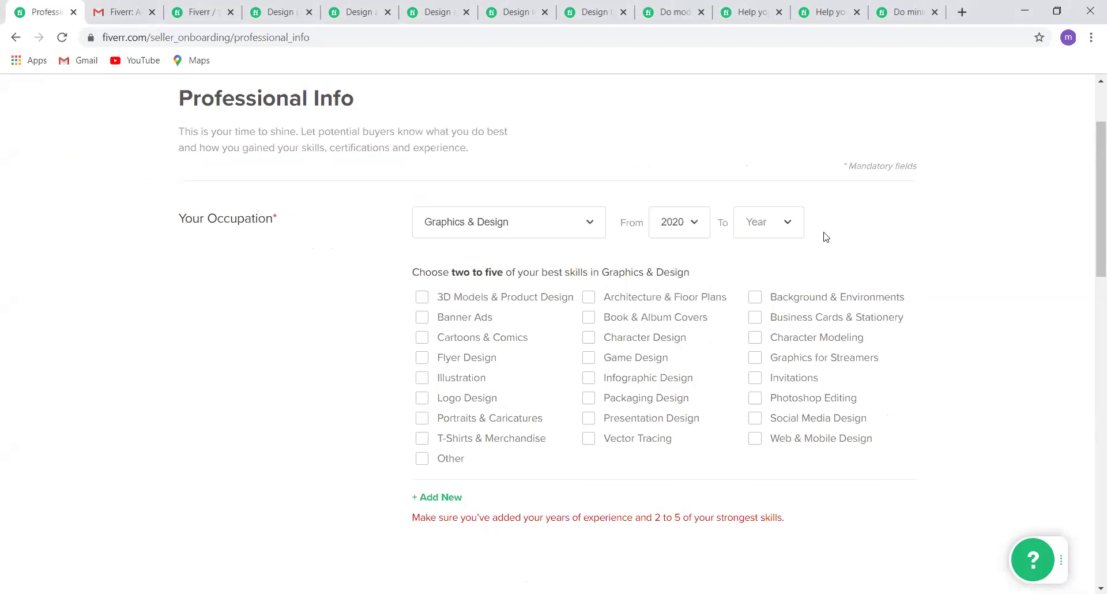
left_click(698, 224)
left_click(681, 302)
scroll(715, 248, "down", 2)
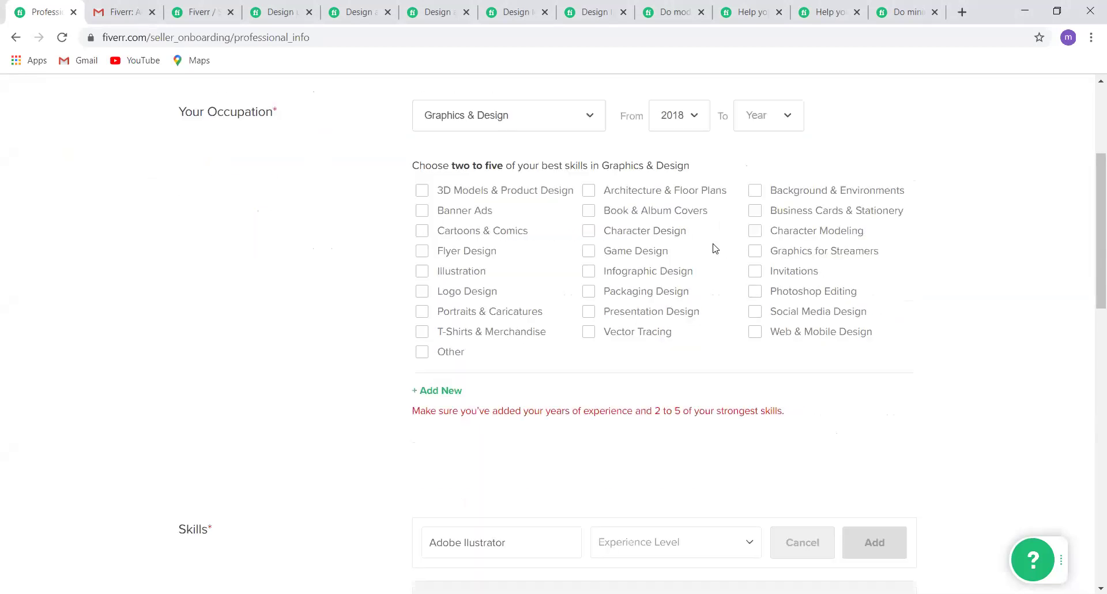
scroll(715, 248, "up", 2)
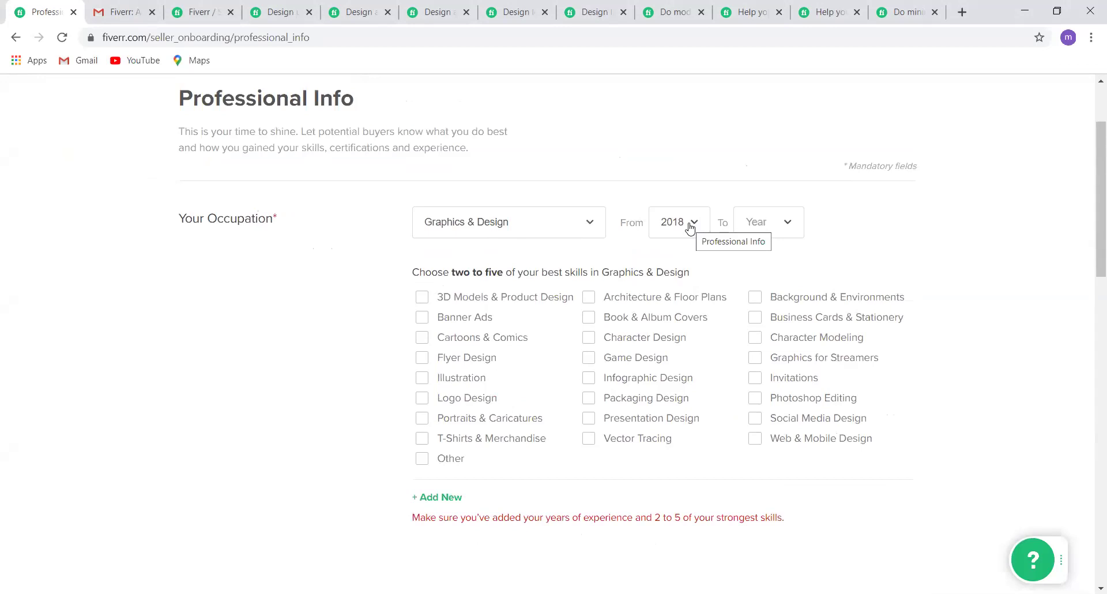
left_click(787, 225)
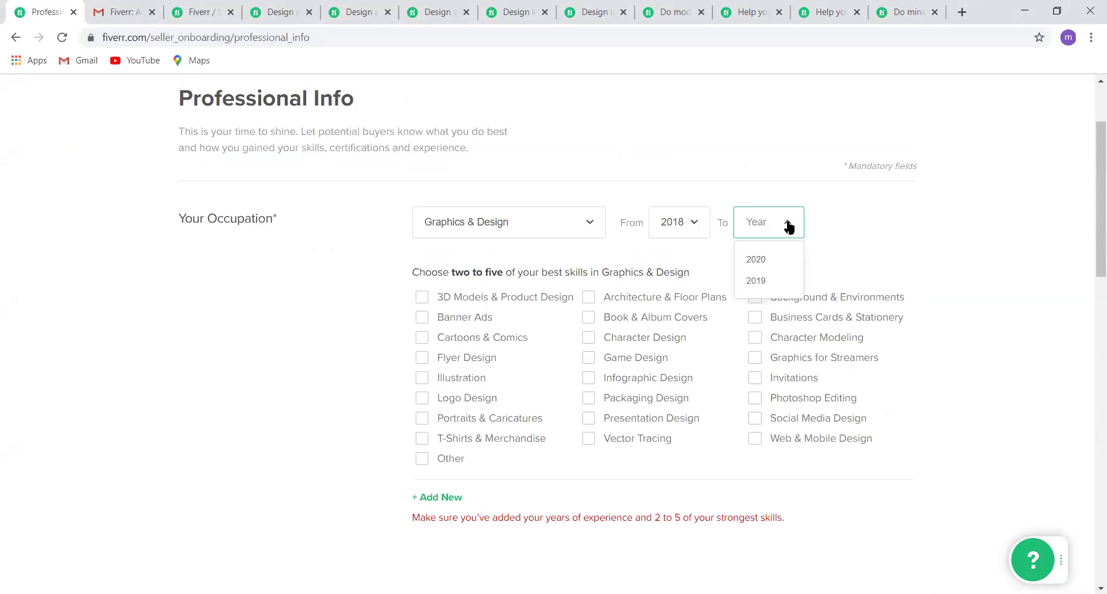
left_click(767, 264)
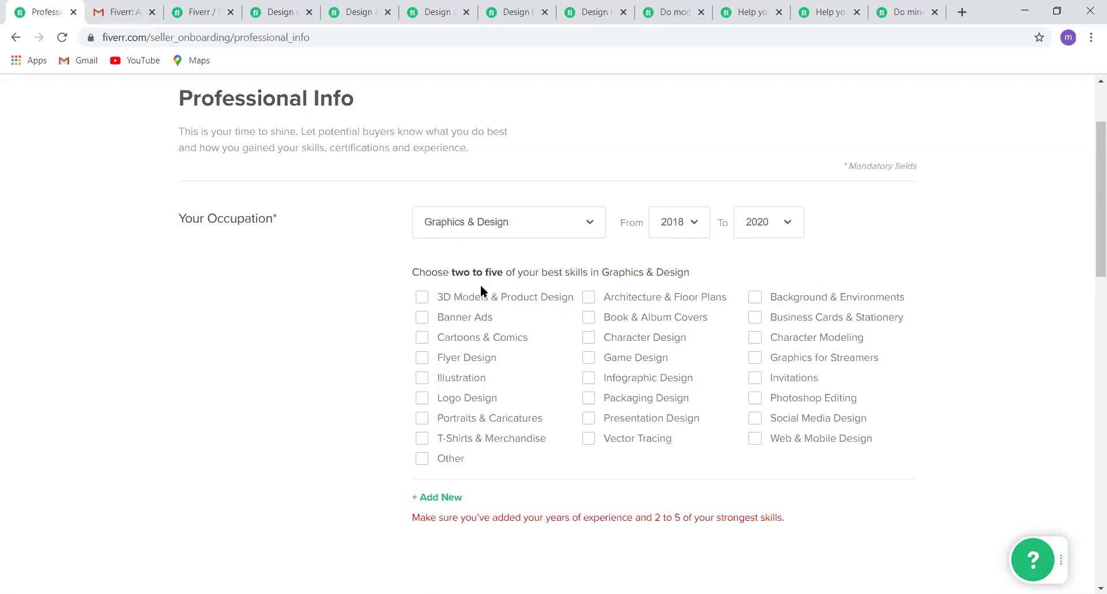
scroll(569, 329, "down", 1)
scroll(532, 342, "down", 1)
scroll(532, 341, "up", 4)
scroll(532, 341, "down", 2)
scroll(563, 326, "down", 2)
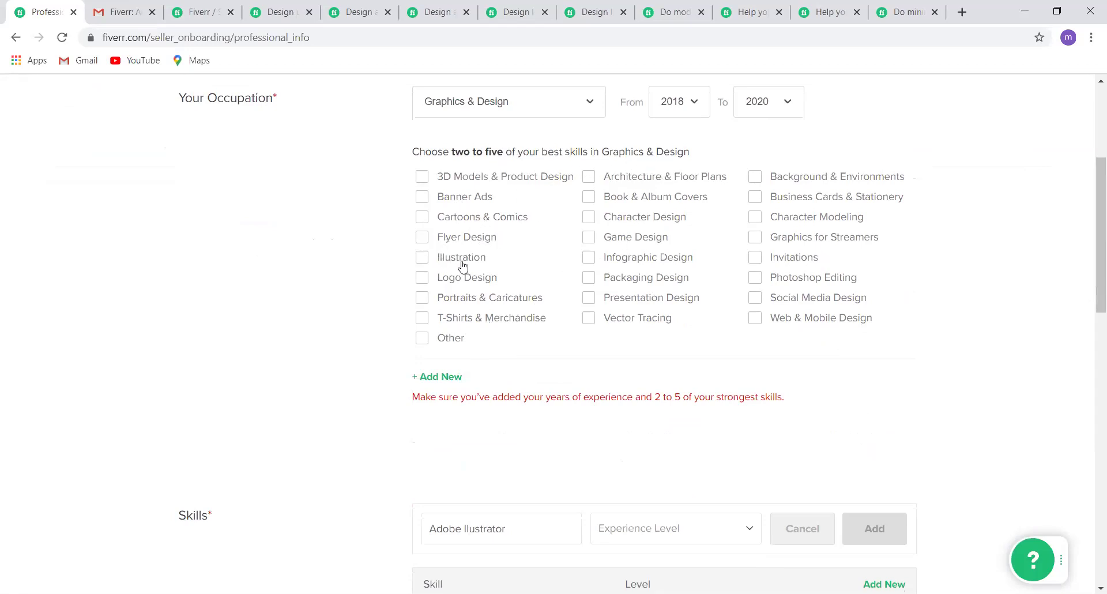
- Tick Logo Design and Business Cards & Stationery as best skills, unticking Illustration
left_click(423, 280)
left_click(423, 259)
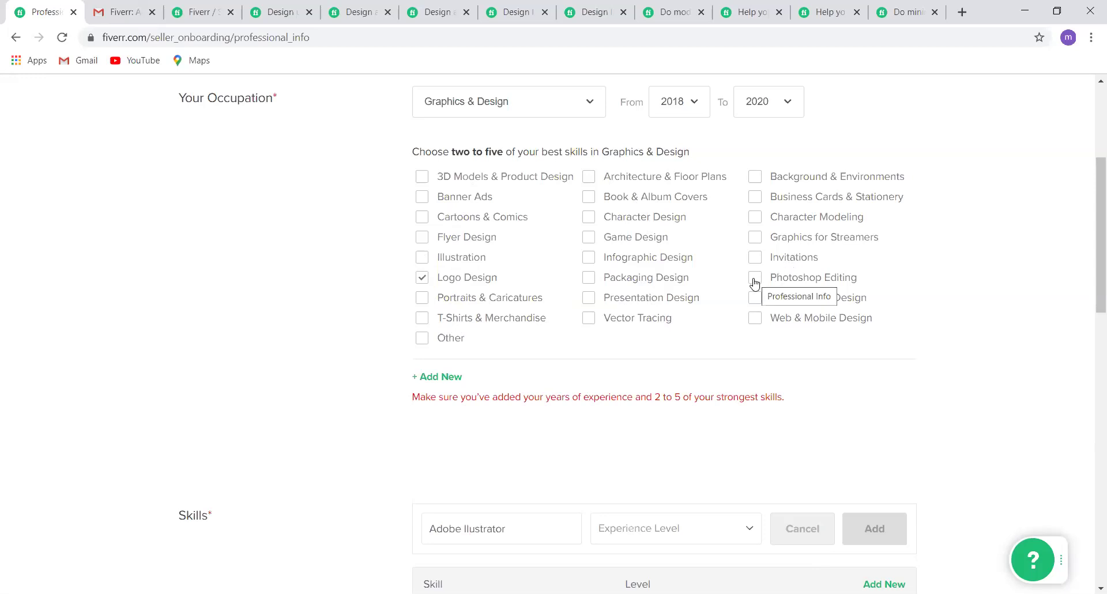
scroll(744, 284, "down", 2)
scroll(715, 300, "down", 2)
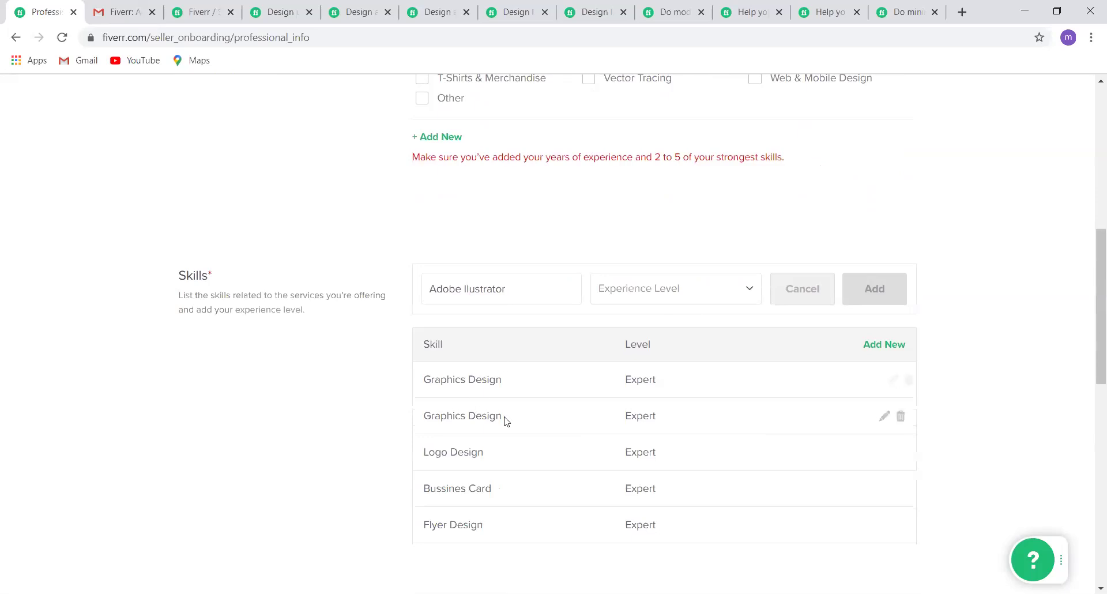
mouse_move(472, 417)
scroll(483, 411, "up", 2)
scroll(484, 411, "up", 2)
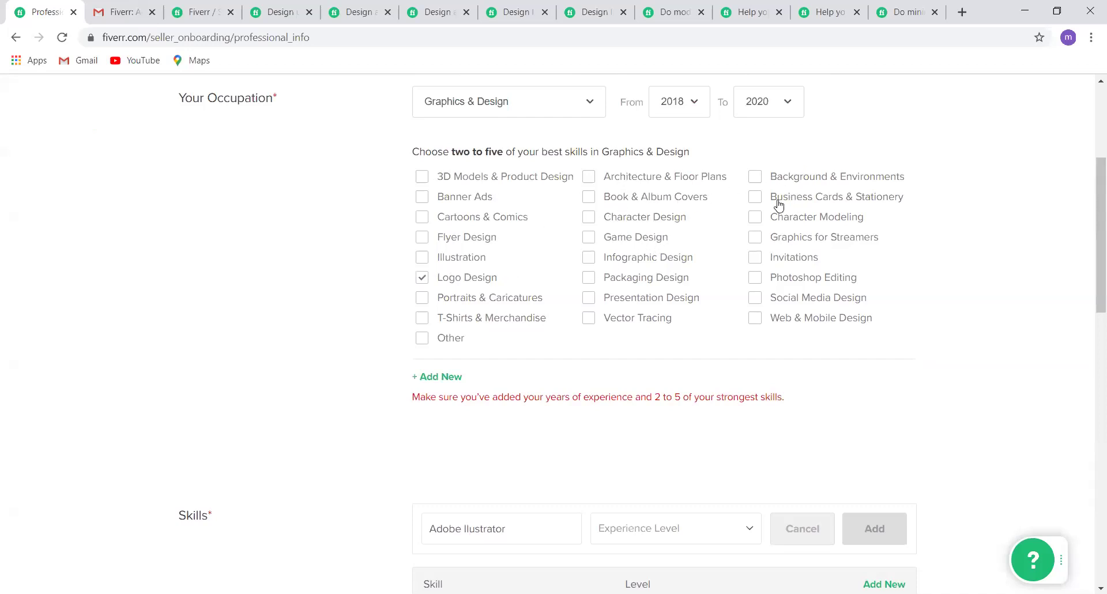
left_click(755, 199)
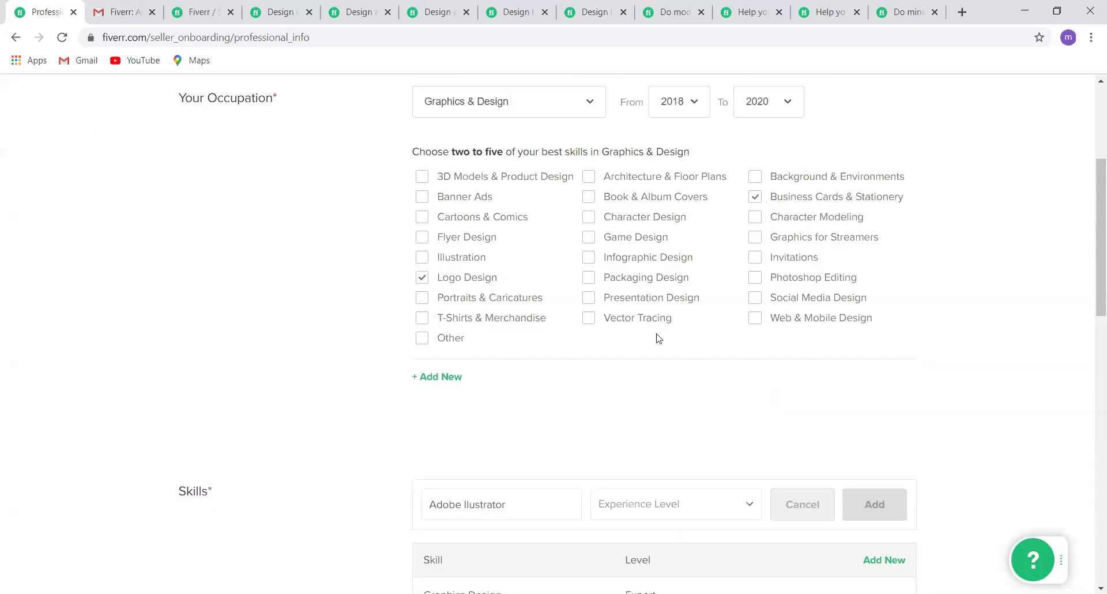
- Add Adobe Ilustrator to the Skills list at Expert level
scroll(663, 317, "down", 2)
scroll(706, 293, "up", 4)
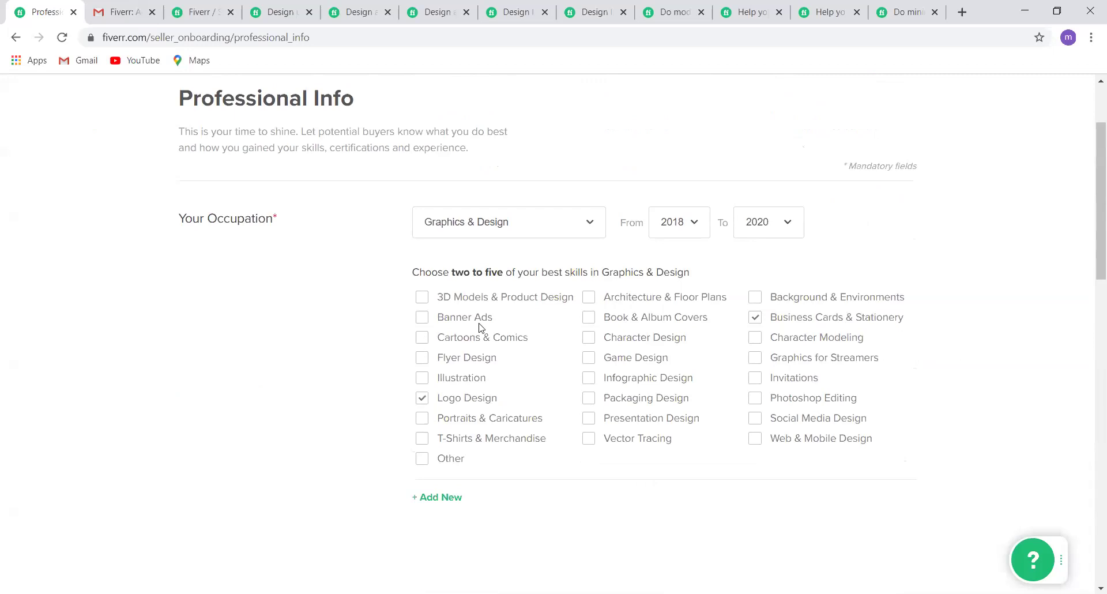
scroll(483, 352, "down", 2)
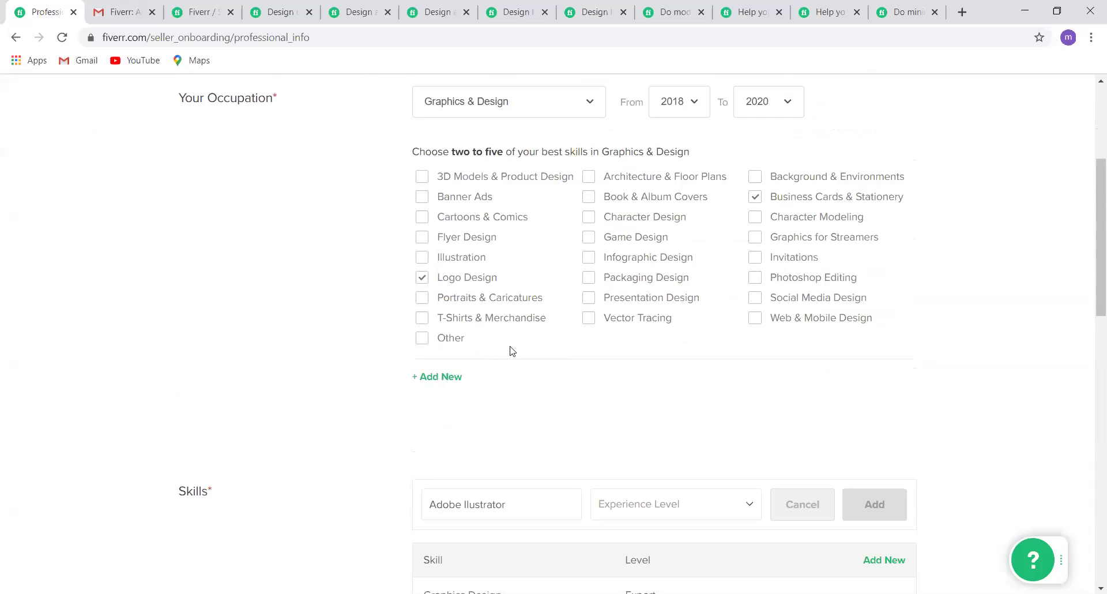
scroll(580, 346, "down", 2)
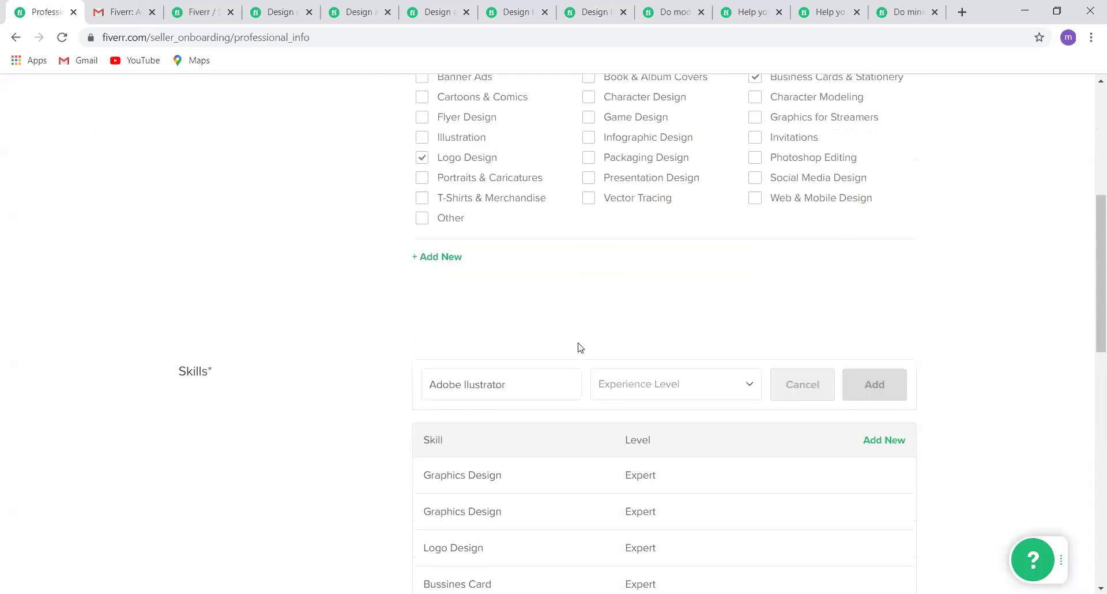
scroll(548, 364, "down", 2)
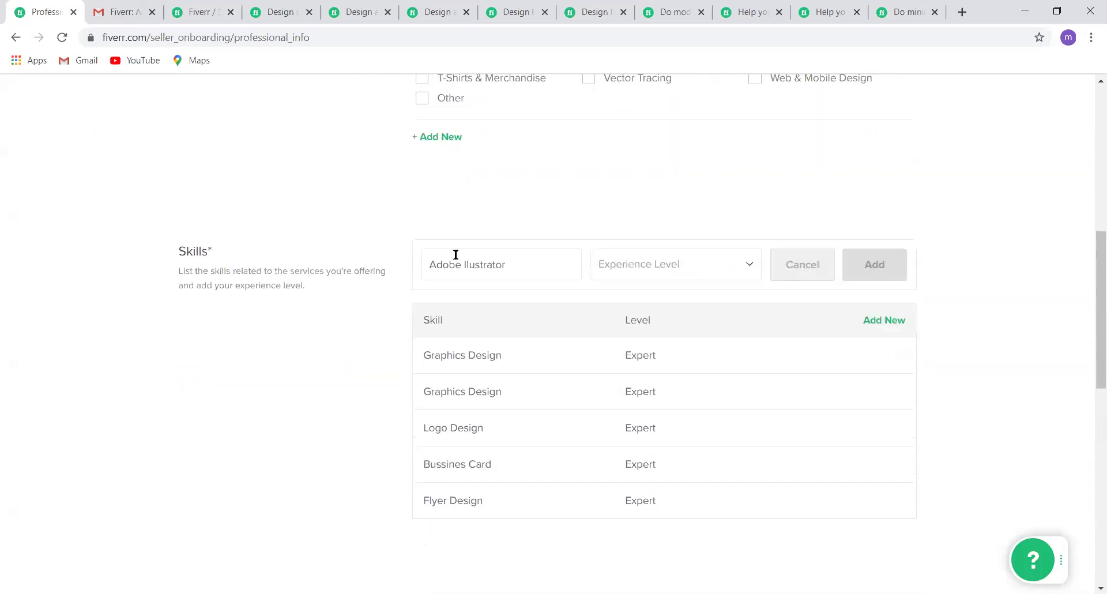
left_click(536, 265)
left_click(747, 265)
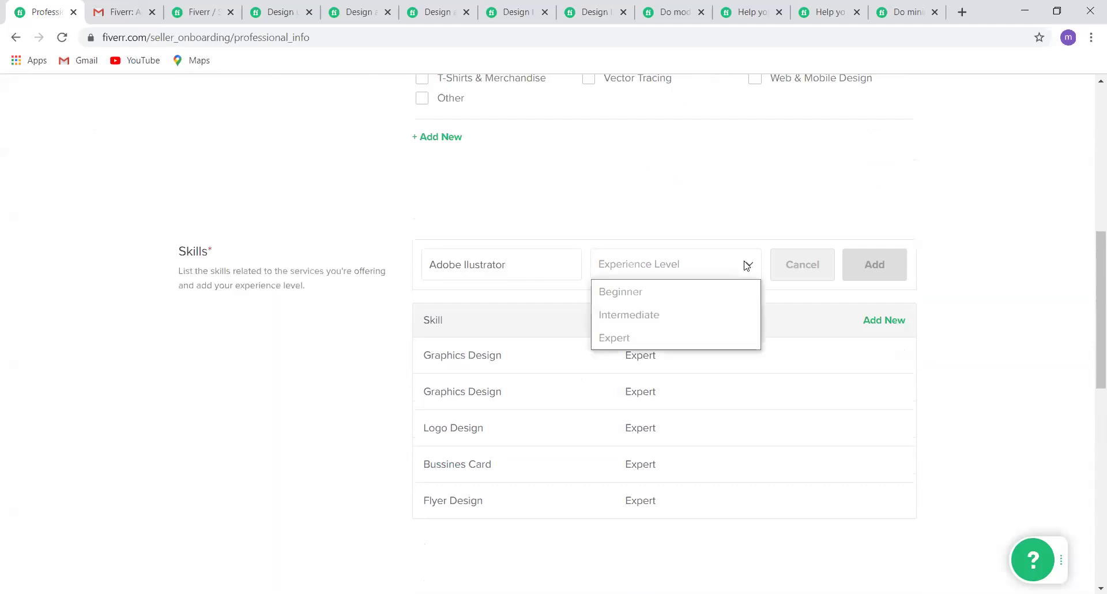
left_click(637, 333)
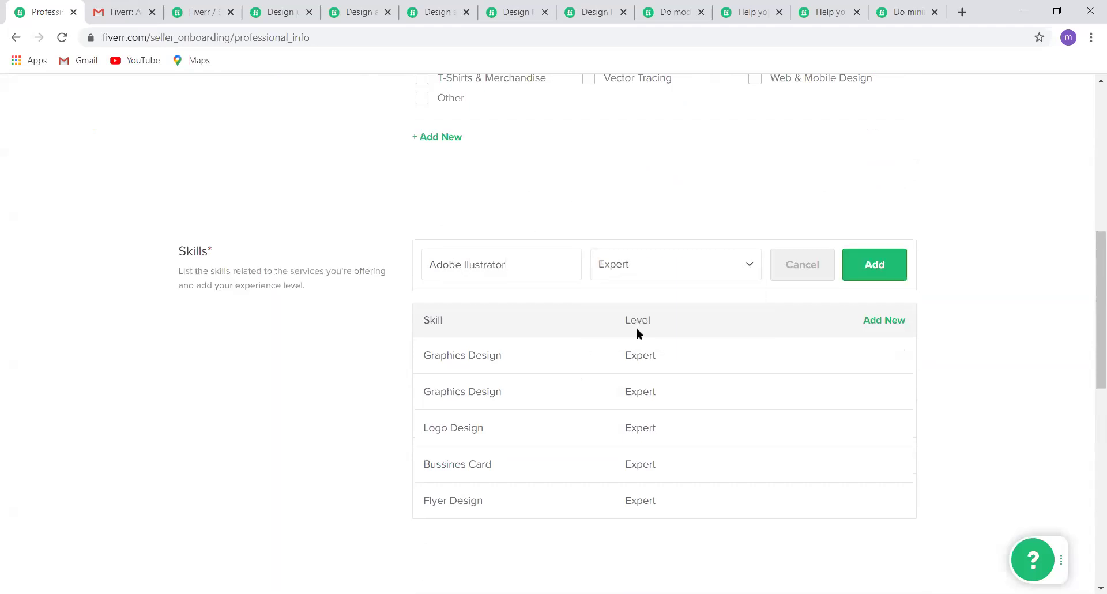
left_click(877, 266)
scroll(425, 341, "down", 1)
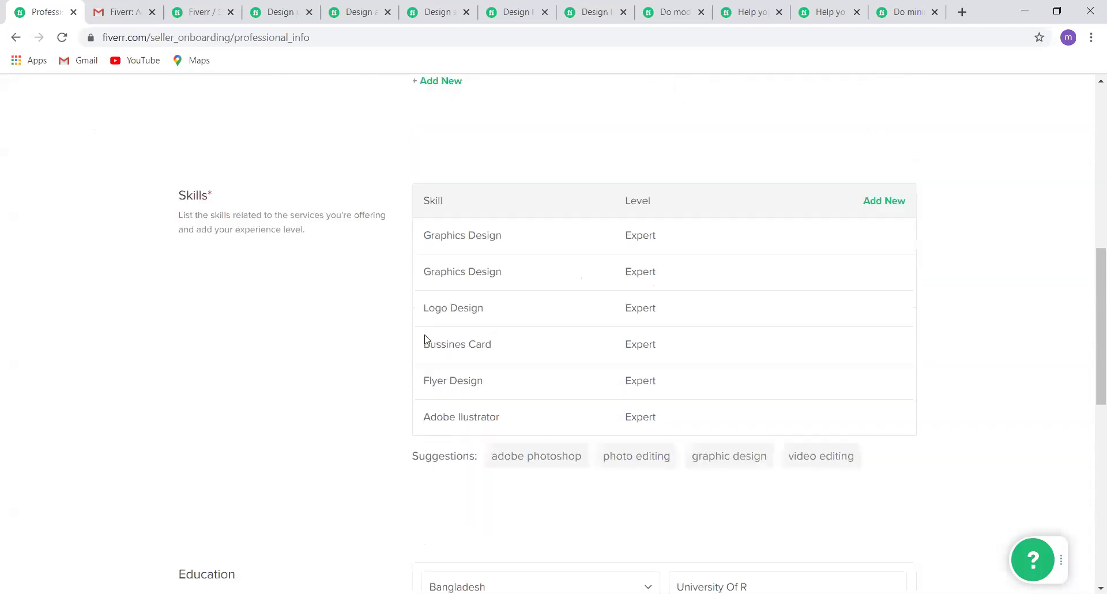
scroll(628, 229, "down", 1)
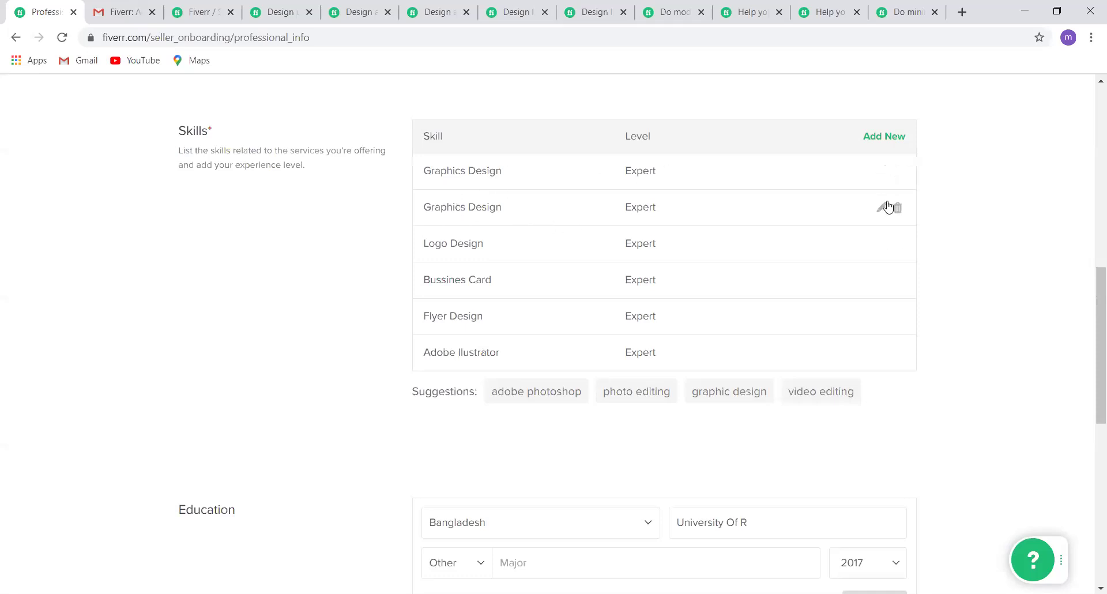
- Delete the duplicate Graphics Design skill row
left_click(897, 208)
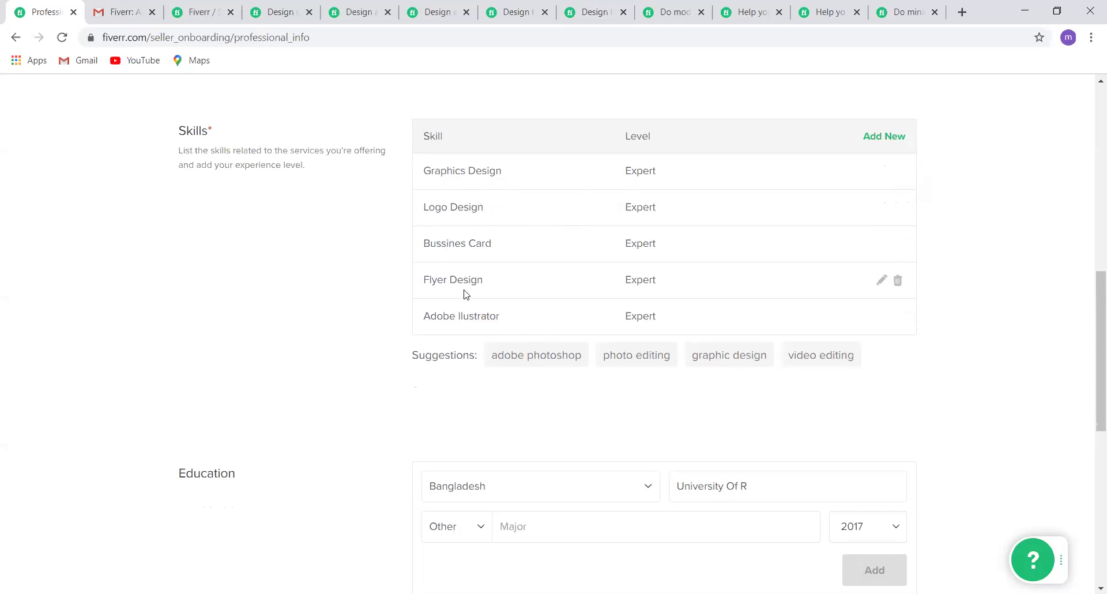
scroll(467, 295, "down", 2)
scroll(497, 265, "up", 2)
- Add Adobe Photoshop to the Skills list at Intermediate level
left_click(566, 365)
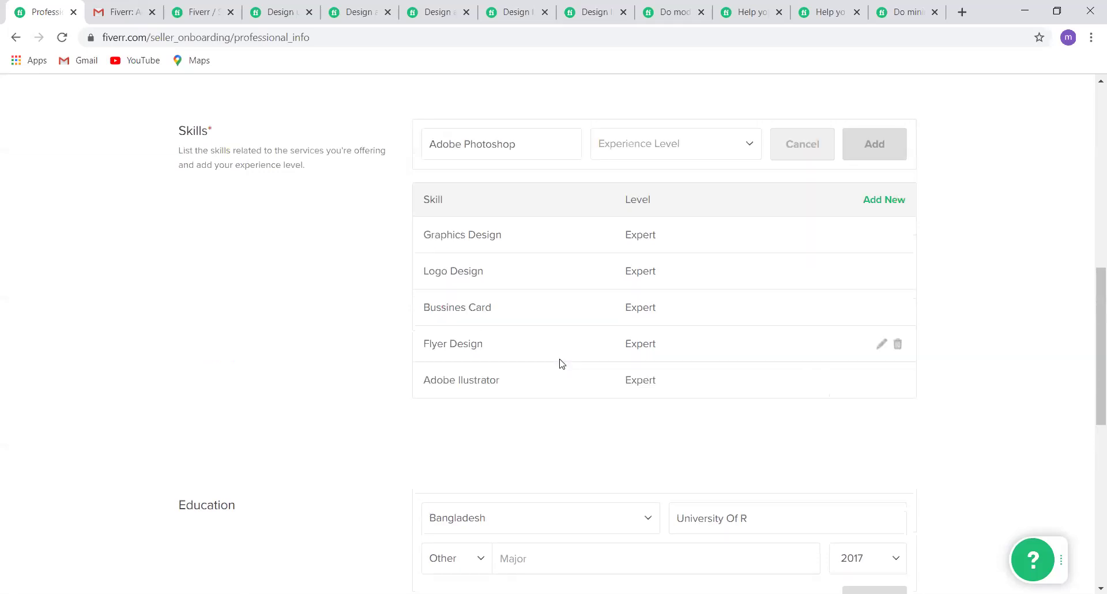
left_click(754, 144)
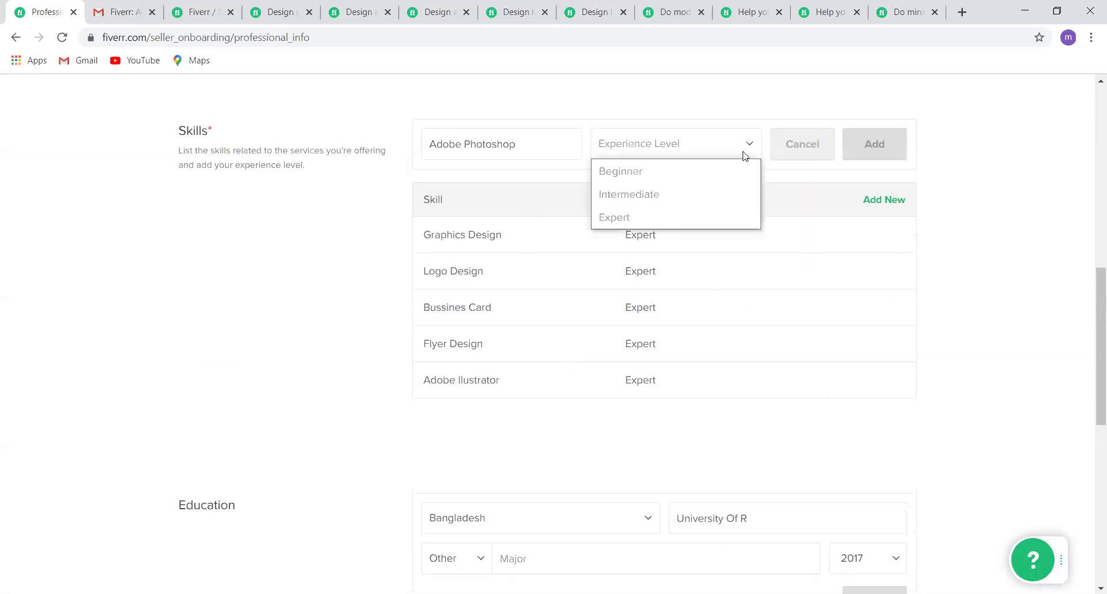
left_click(625, 195)
left_click(865, 152)
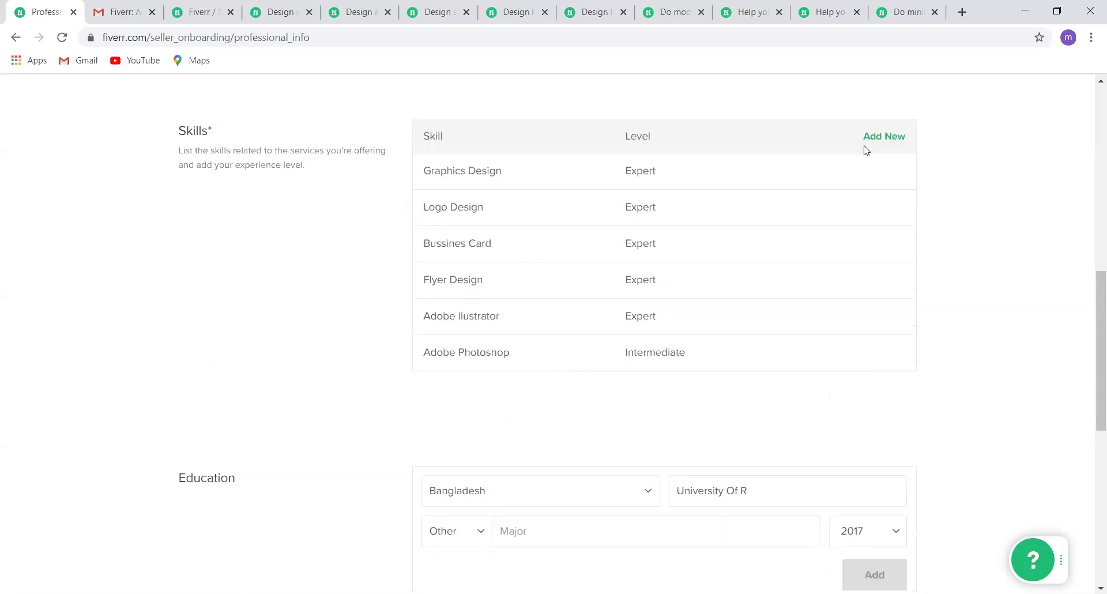
scroll(551, 326, "down", 2)
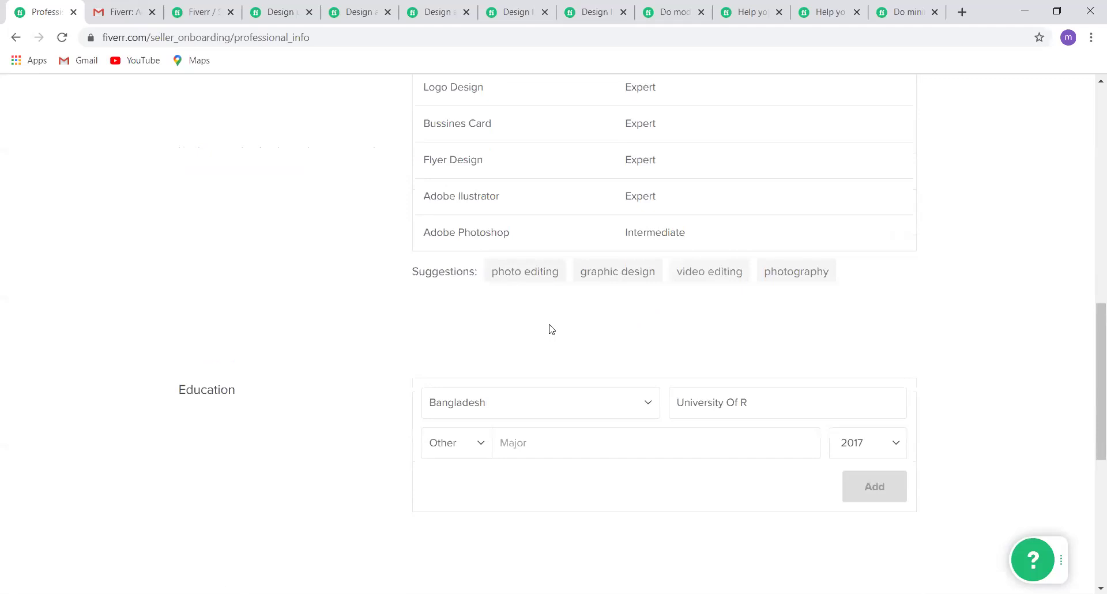
- Change Adobe Photoshop's skill level to Expert
mouse_move(554, 352)
scroll(548, 248, "up", 3)
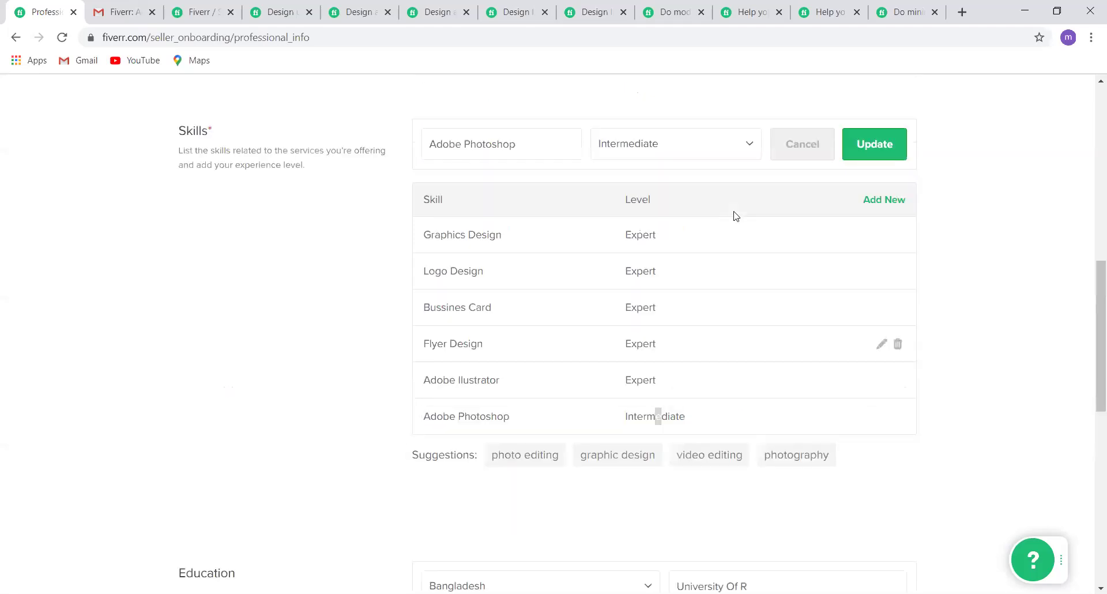
key("Down")
key("Return")
scroll(687, 153, "down", 5)
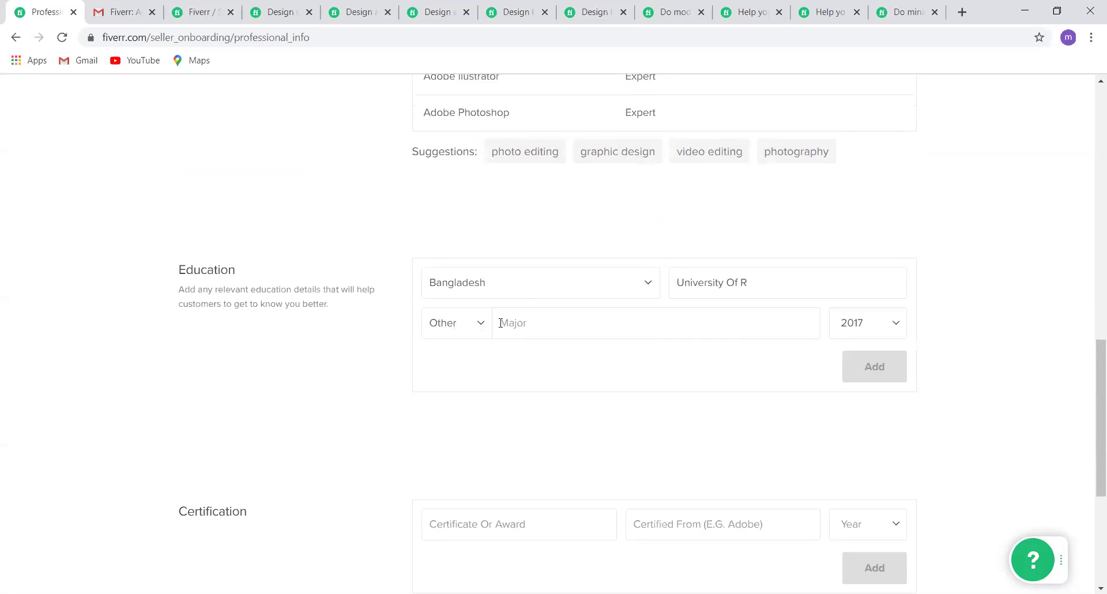
- Clear the partial university name and keep Bangladesh as the education country
left_click_drag(759, 280, 662, 299)
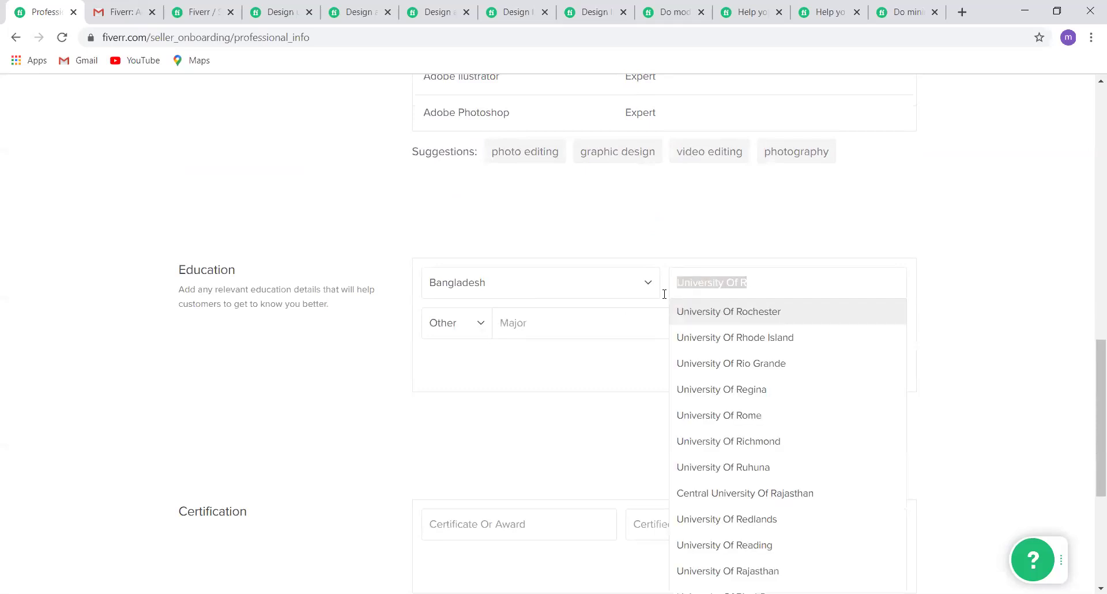
key("BackSpace")
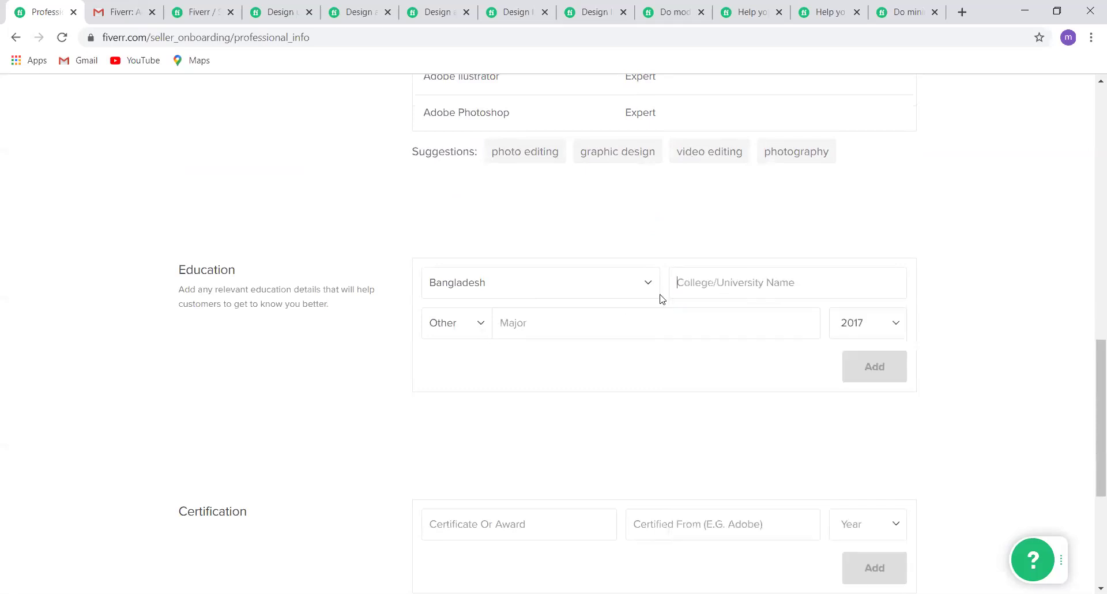
left_click(649, 283)
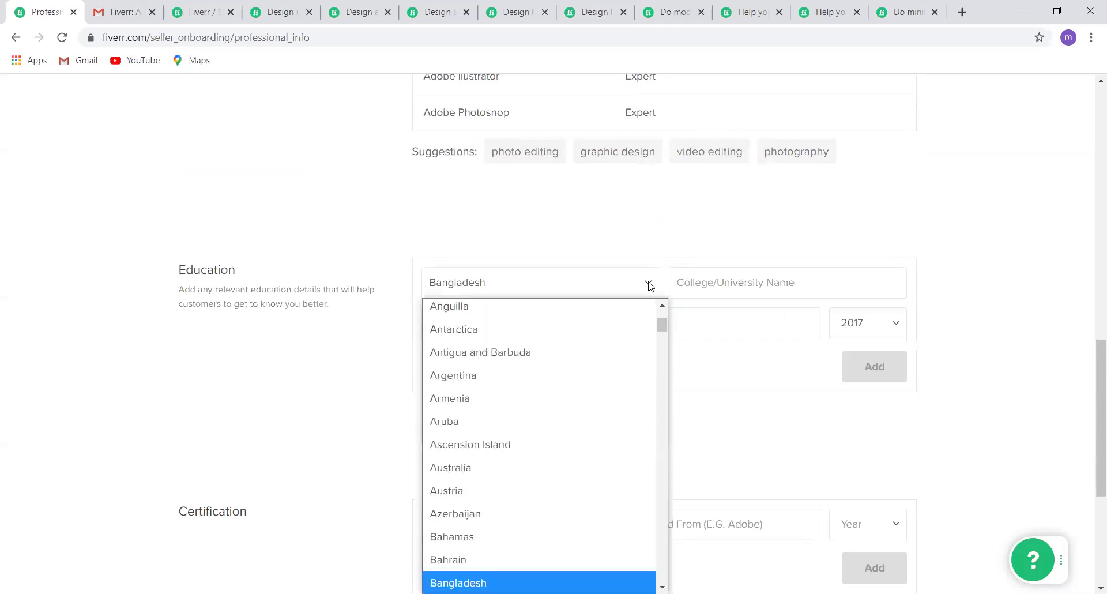
scroll(602, 404, "up", 1)
scroll(603, 404, "up", 2)
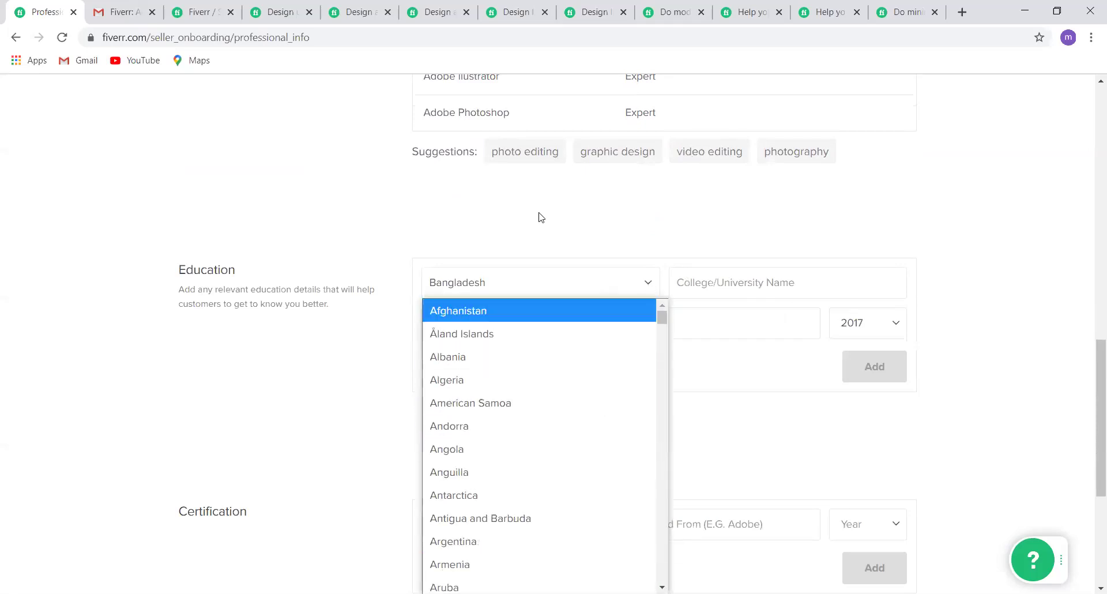
left_click(669, 314)
- Submit the Professional Info form and continue
scroll(625, 397, "down", 2)
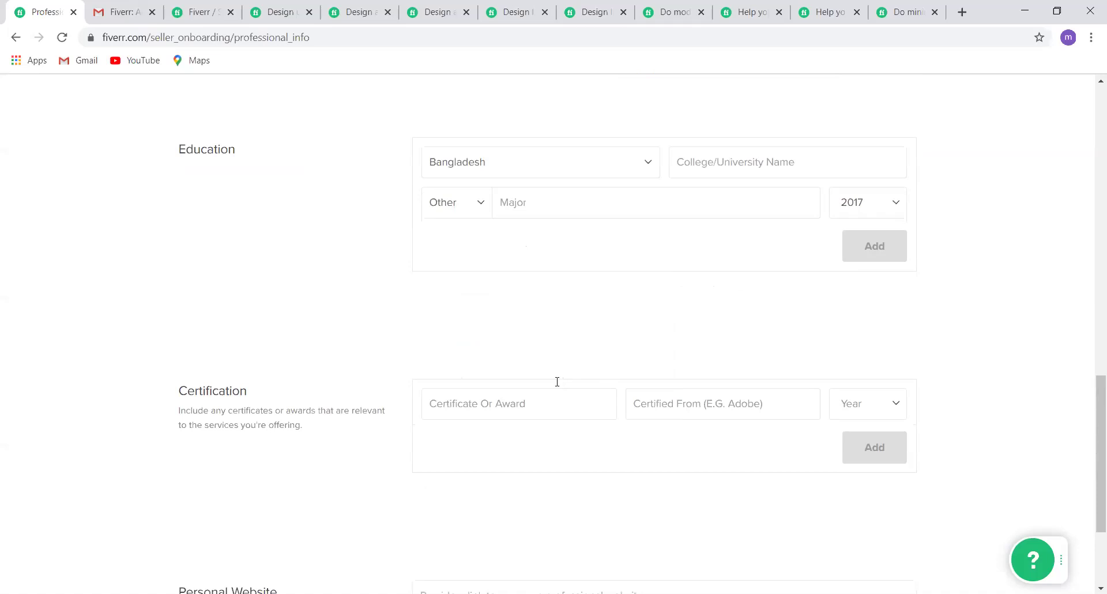
scroll(557, 381, "down", 3)
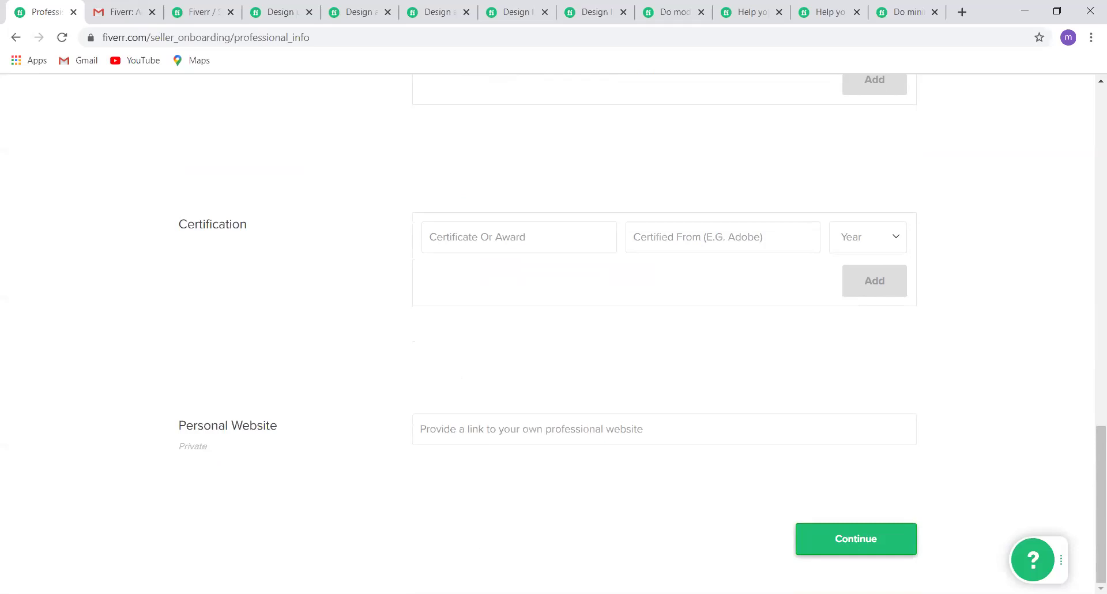
left_click(874, 544)
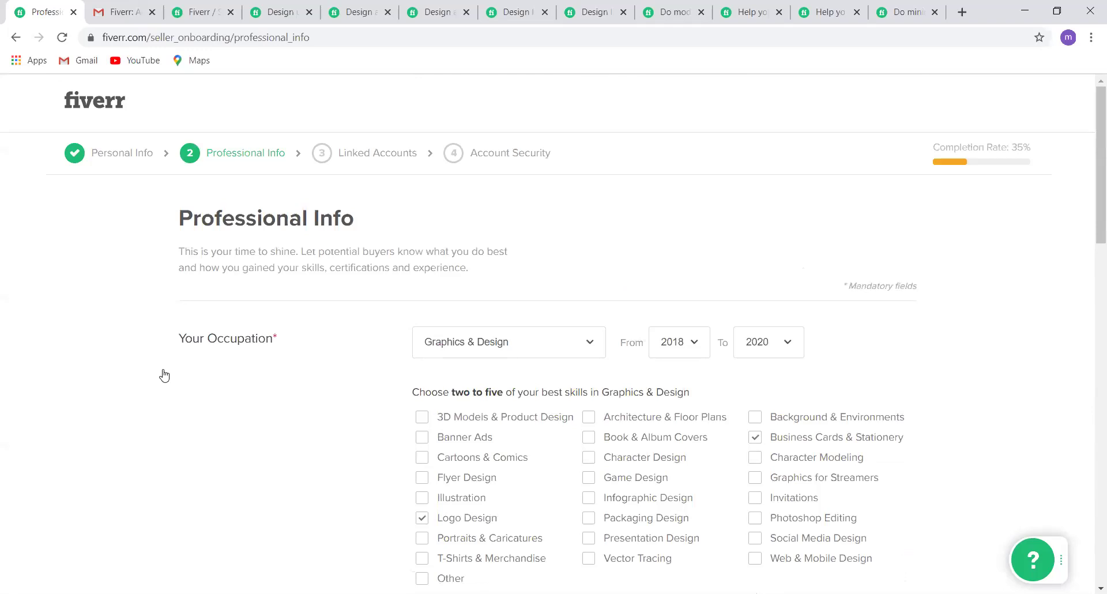
- Scroll through the Linked Accounts and Account Security page
scroll(417, 366, "down", 1)
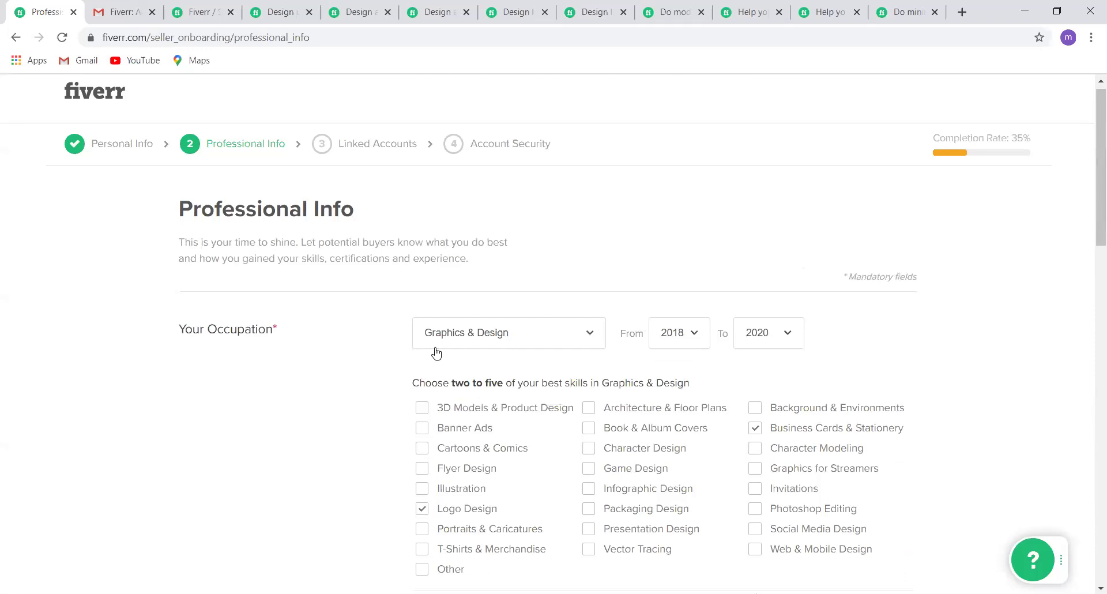
scroll(446, 353, "down", 15)
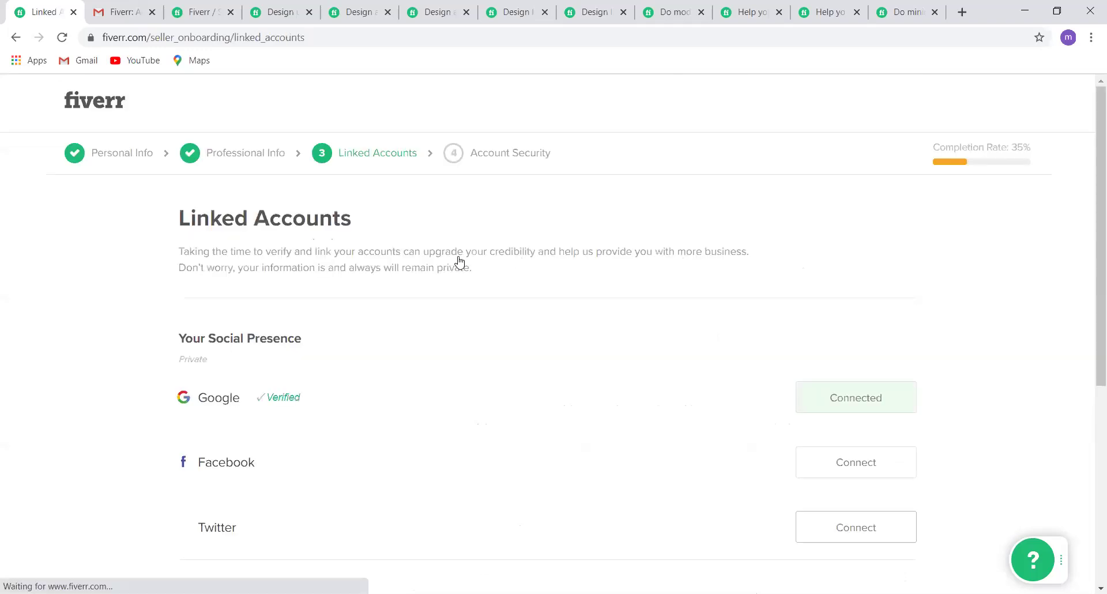
scroll(852, 411, "down", 3)
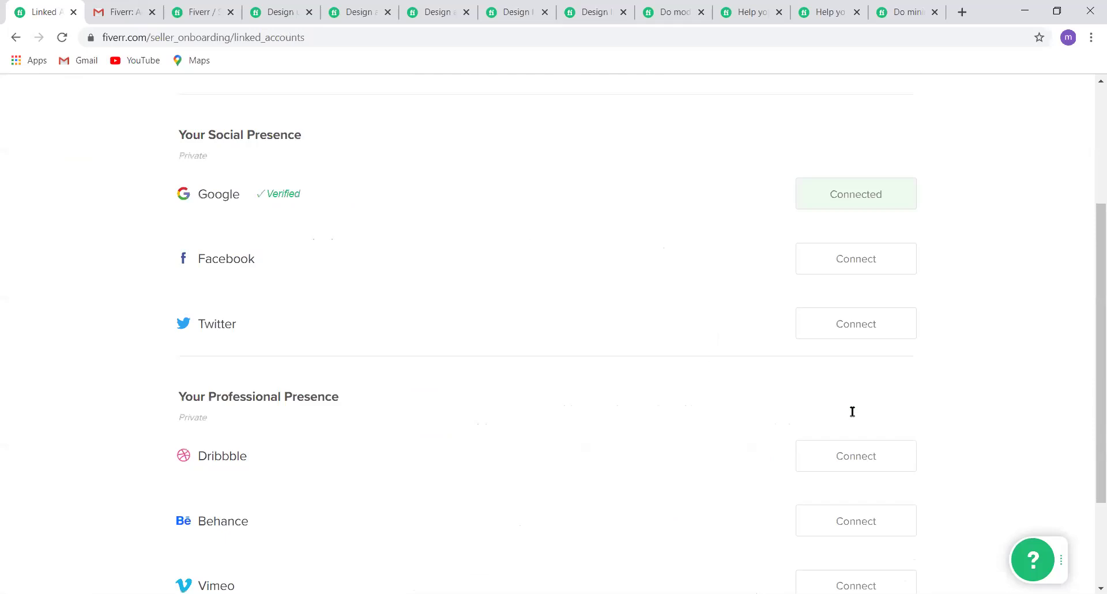
scroll(461, 317, "up", 3)
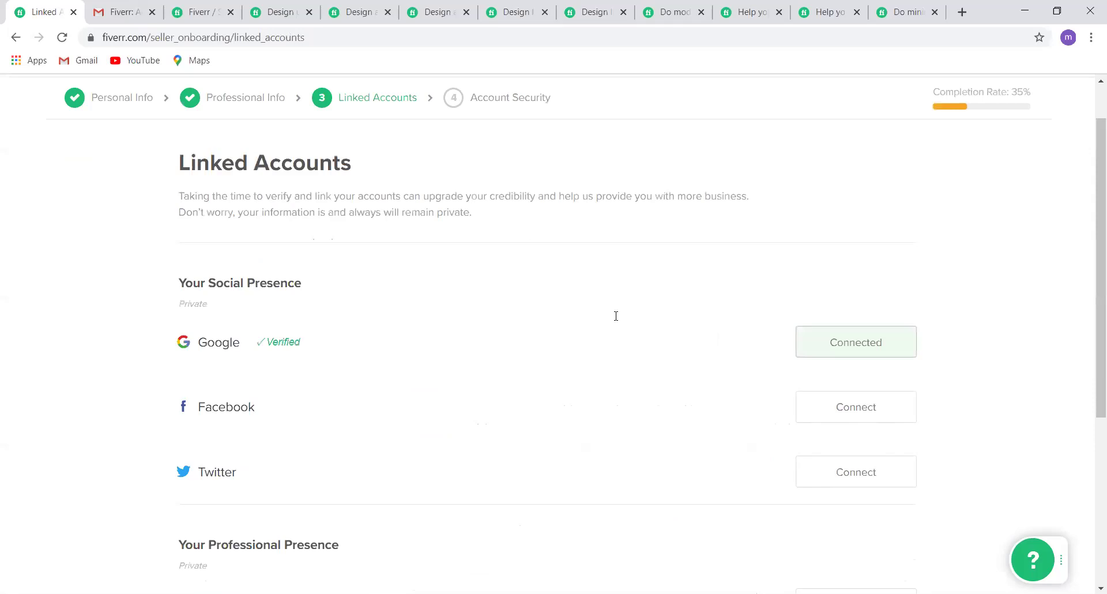
scroll(616, 315, "down", 5)
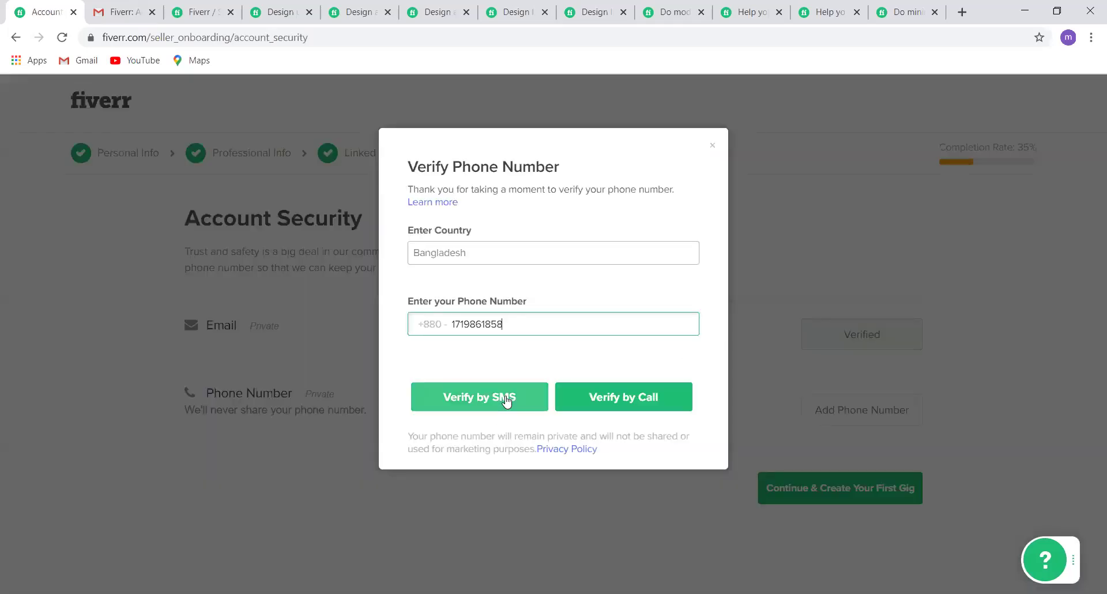
- Request the SMS code, enter the four-digit verification code and submit it
left_click(506, 396)
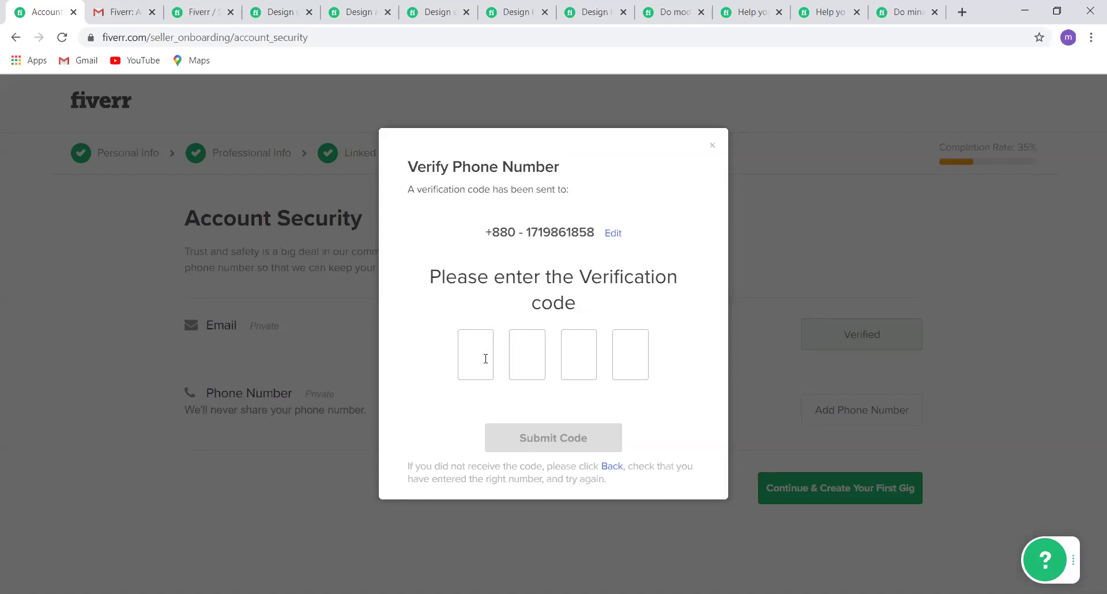
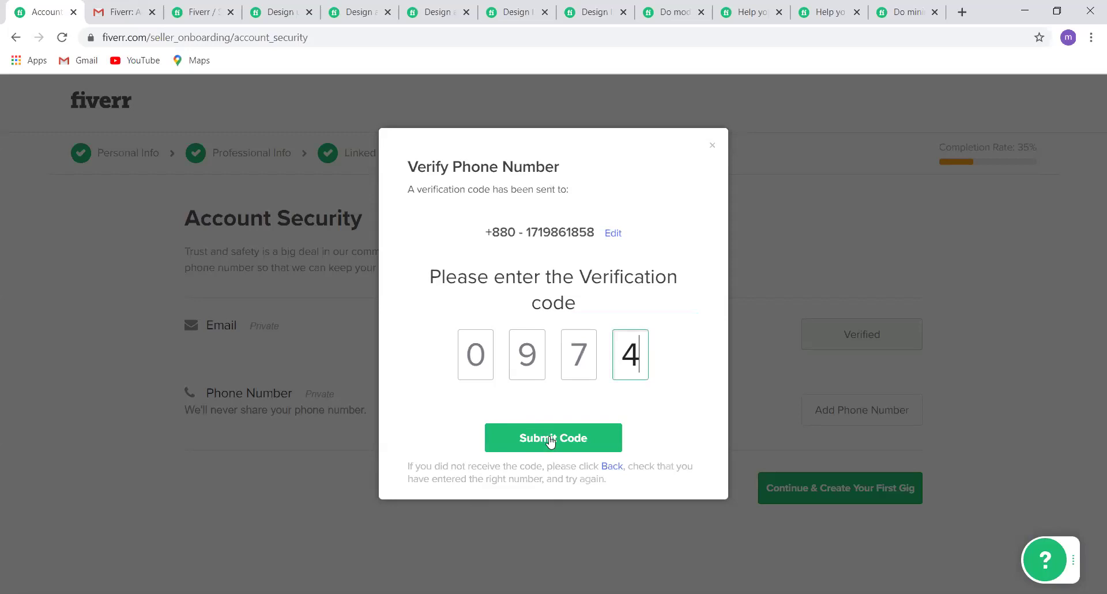
left_click(550, 440)
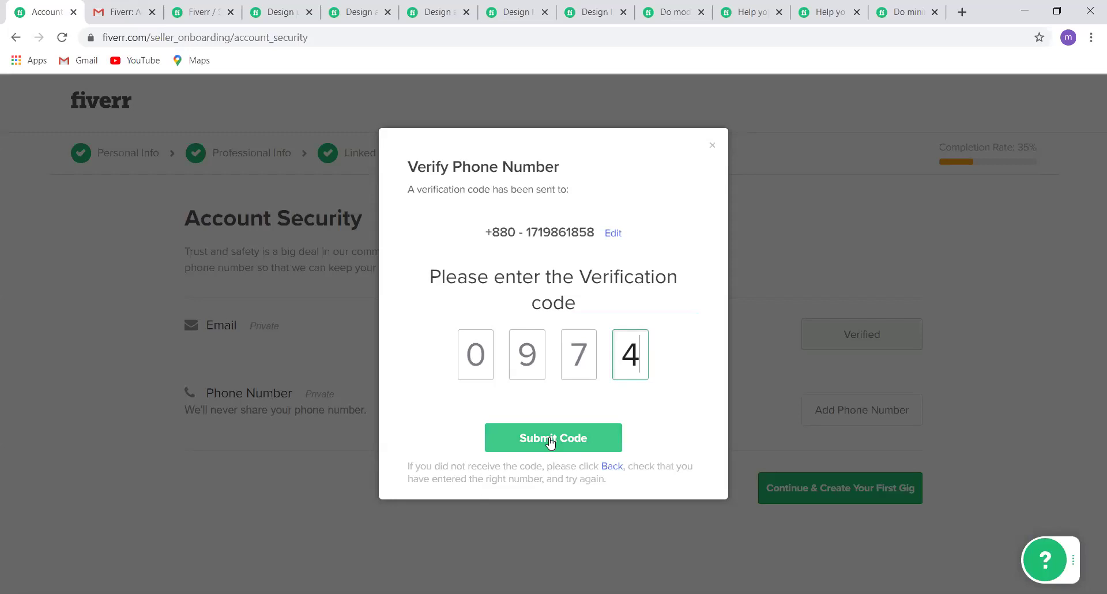
left_click(551, 441)
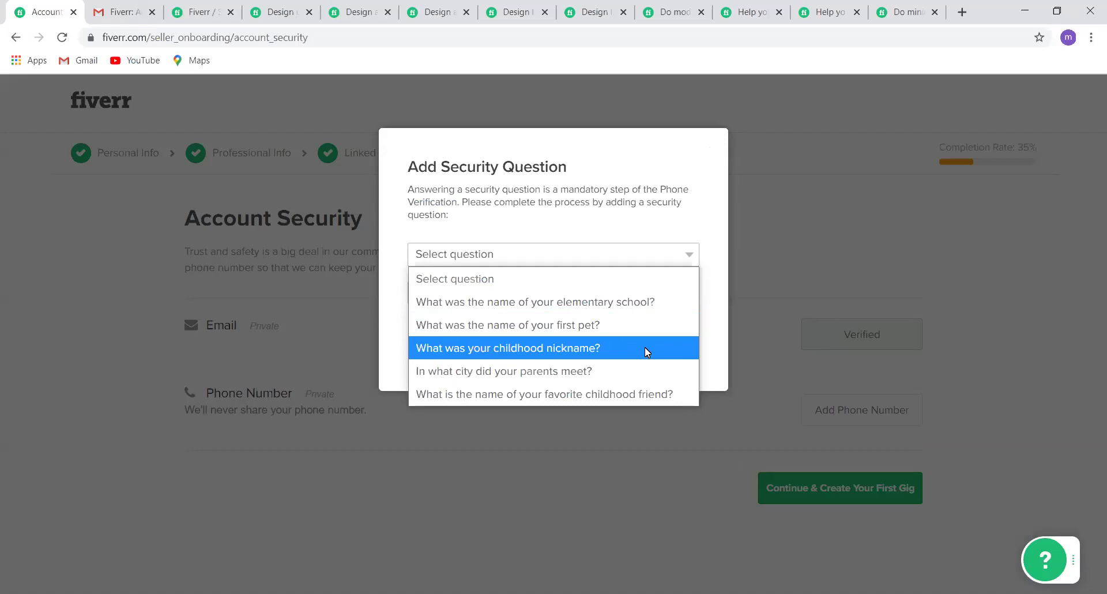
- Set the childhood nickname security question with its answer and finish account security
left_click(645, 350)
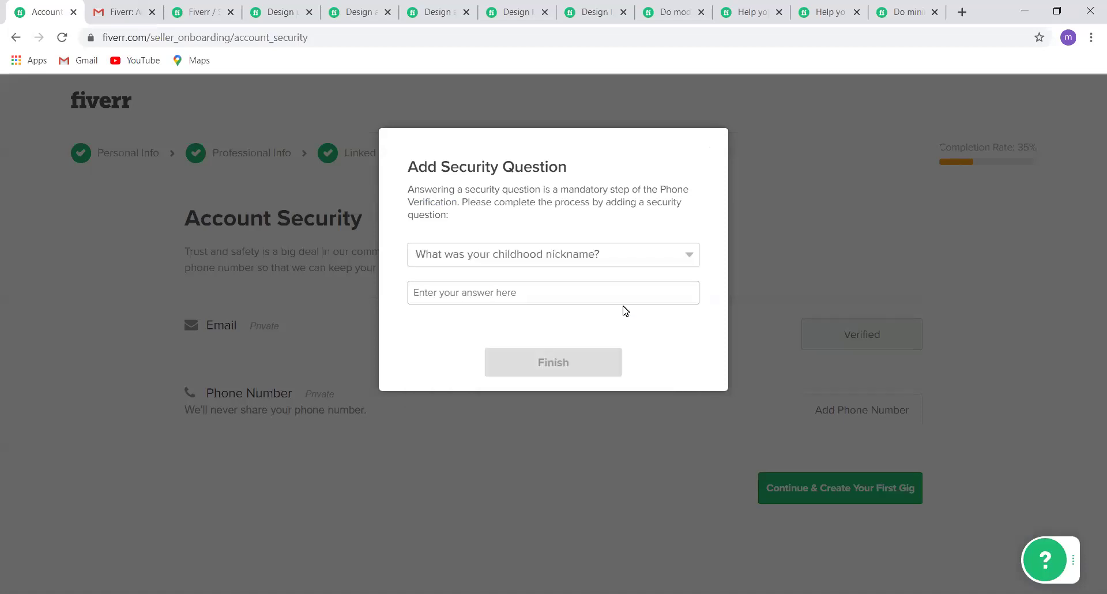
left_click(528, 296)
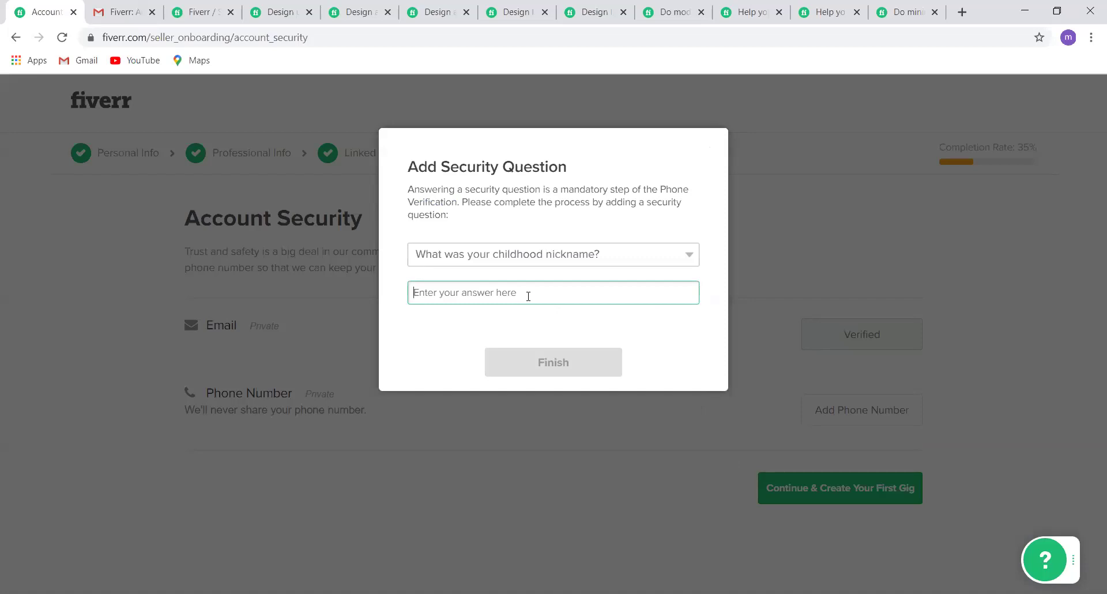
left_click(562, 369)
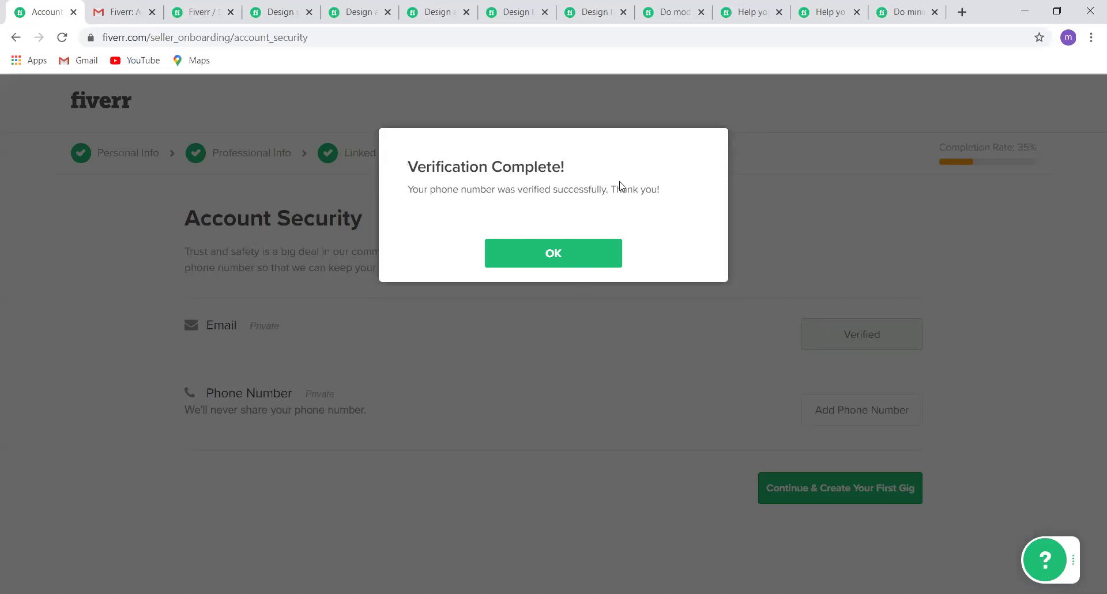
left_click(590, 252)
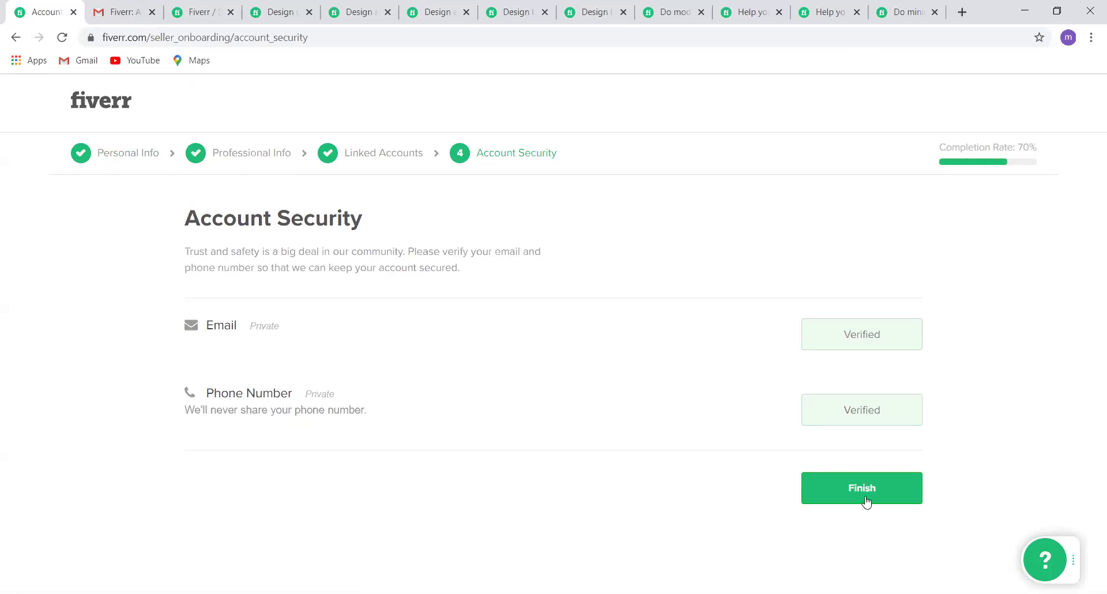
left_click(866, 503)
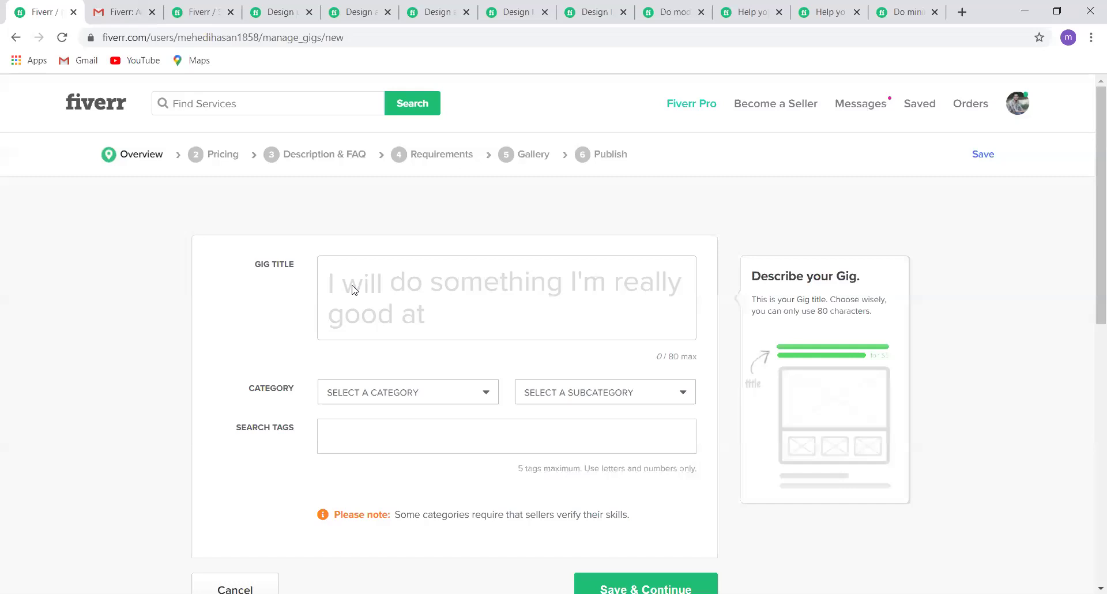
- Move from the empty gig title field to the Category dropdown on the new gig Overview form
key("Tab")
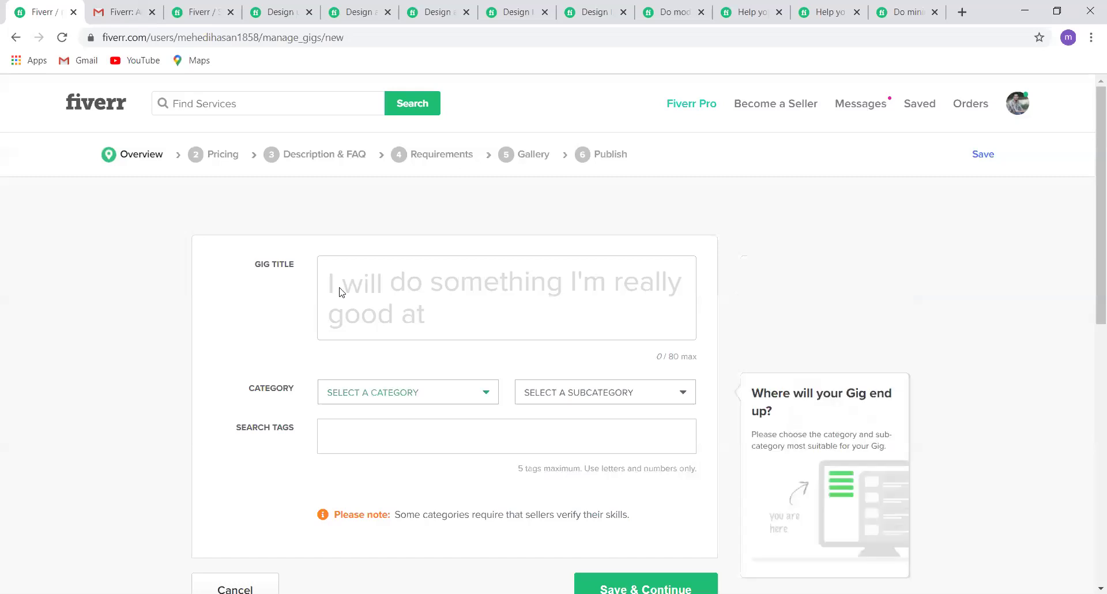